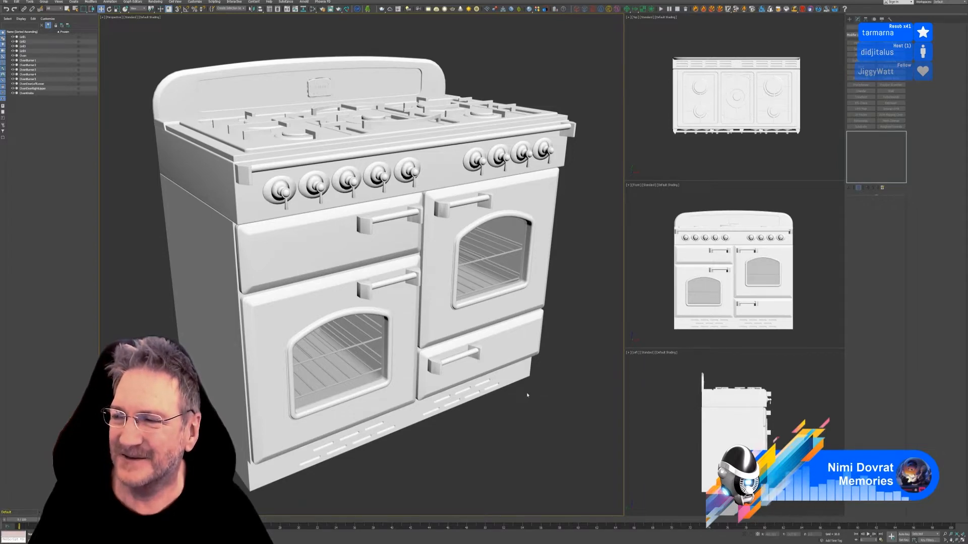
left_click(514, 382)
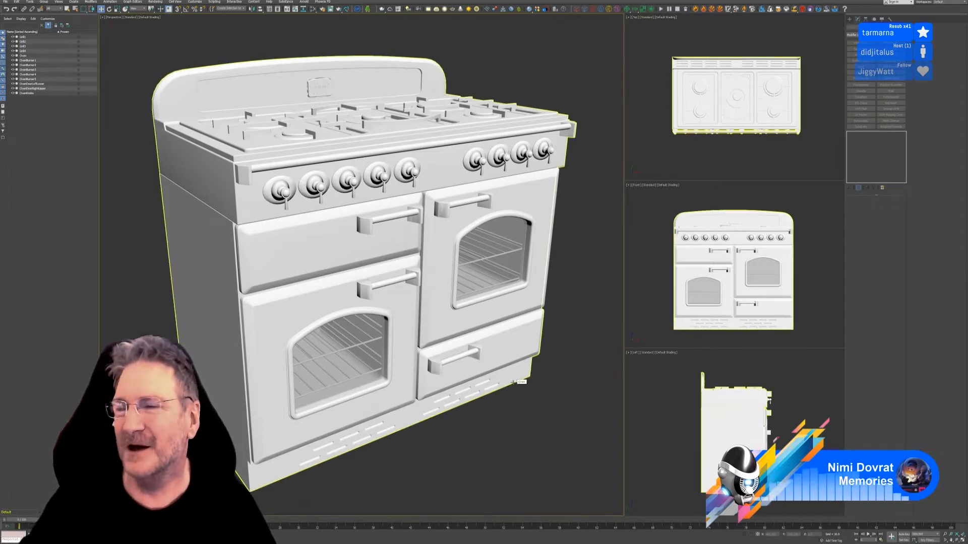
left_click(513, 385)
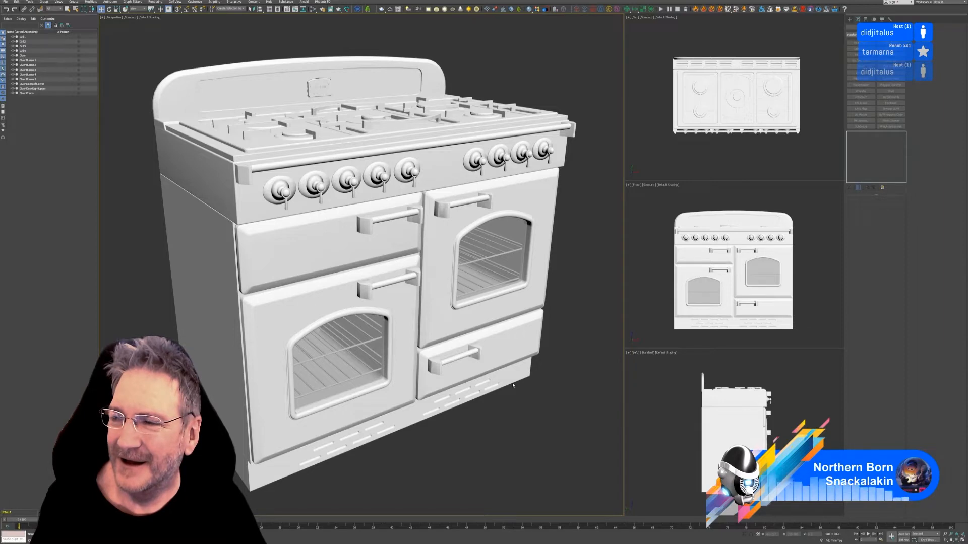
left_click(513, 384)
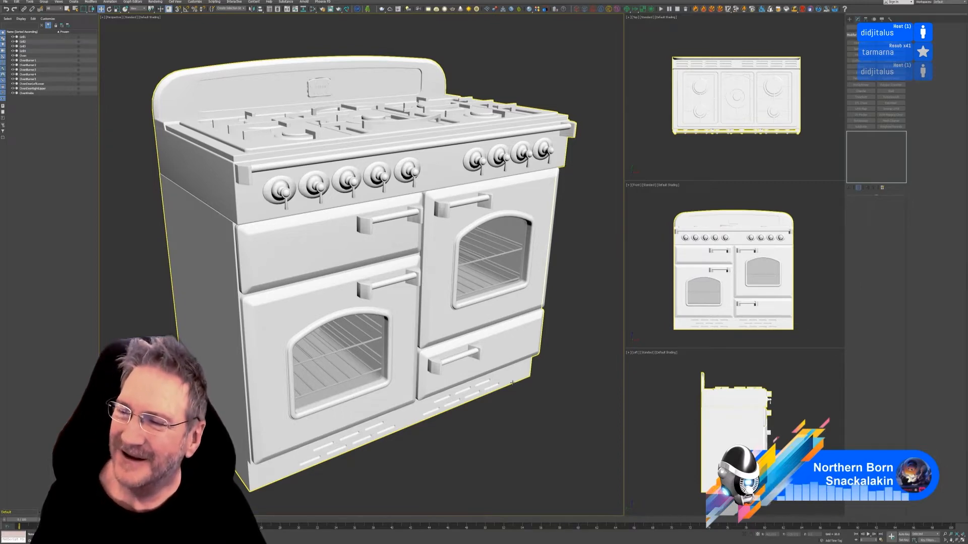
left_click(512, 384)
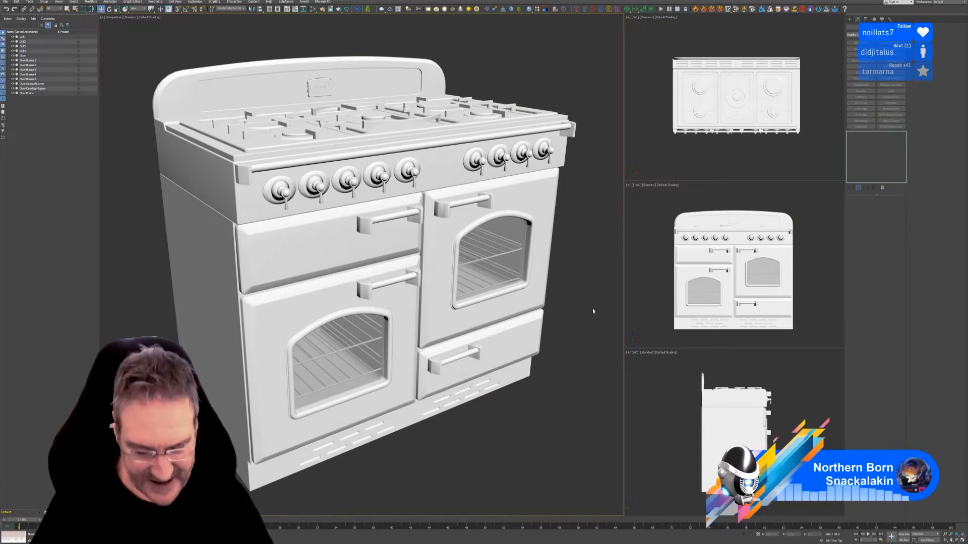
middle_click_drag(589, 298, 575, 282, "alt")
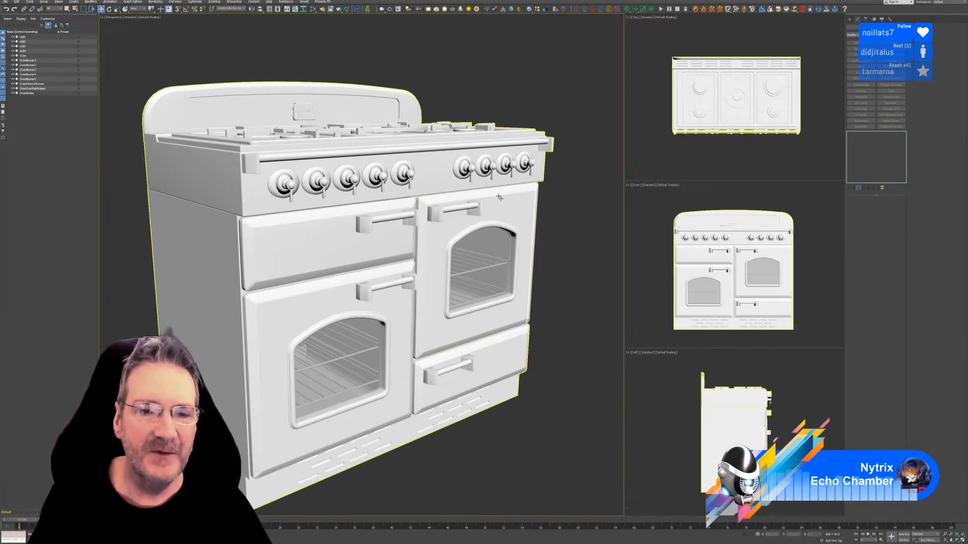
mouse_move(556, 207)
middle_mouse_down("alt")
mouse_move(561, 218)
mouse_move(545, 201)
mouse_move(558, 210)
middle_mouse_up("alt")
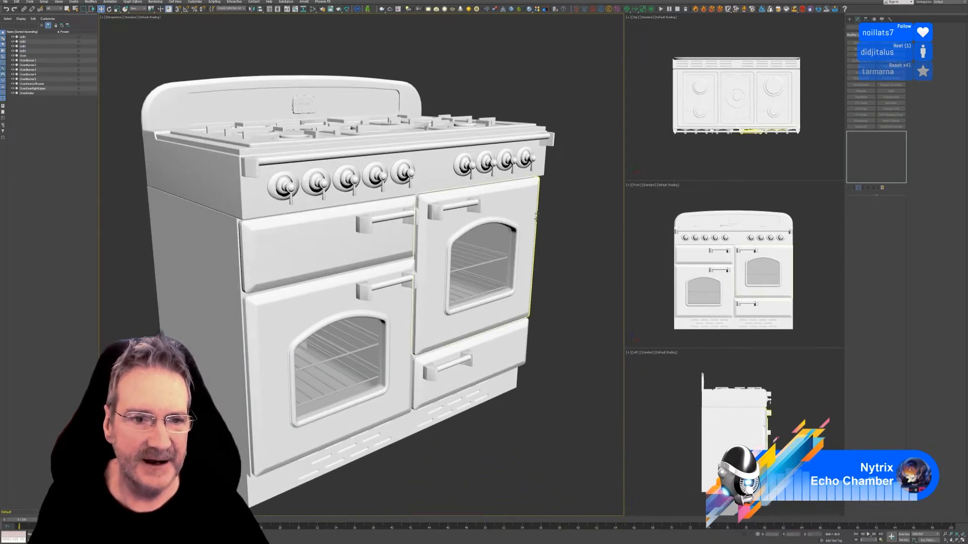
- Pull the lower-left oven door forward out of the cooker to show it is a separate object, and undo the move
left_click(275, 253)
left_click(337, 304)
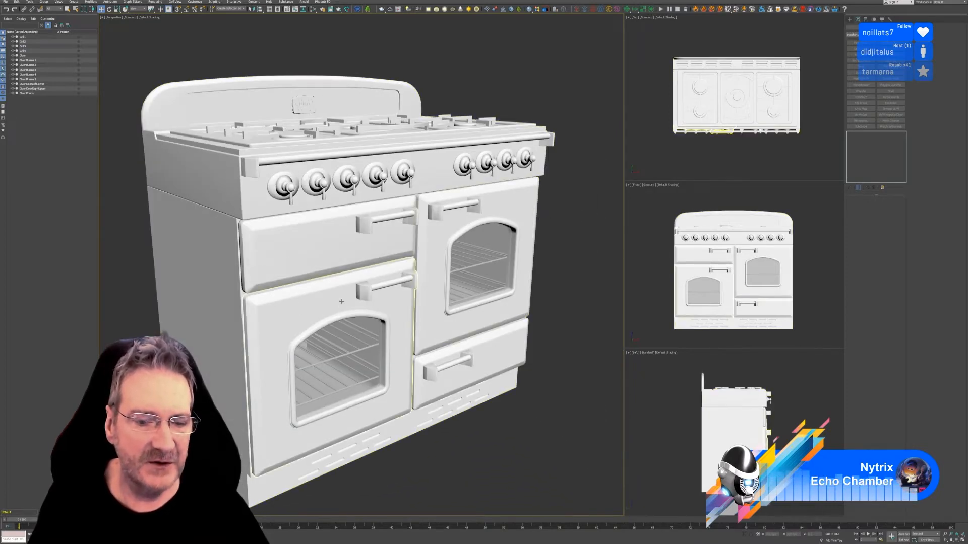
left_click(340, 301)
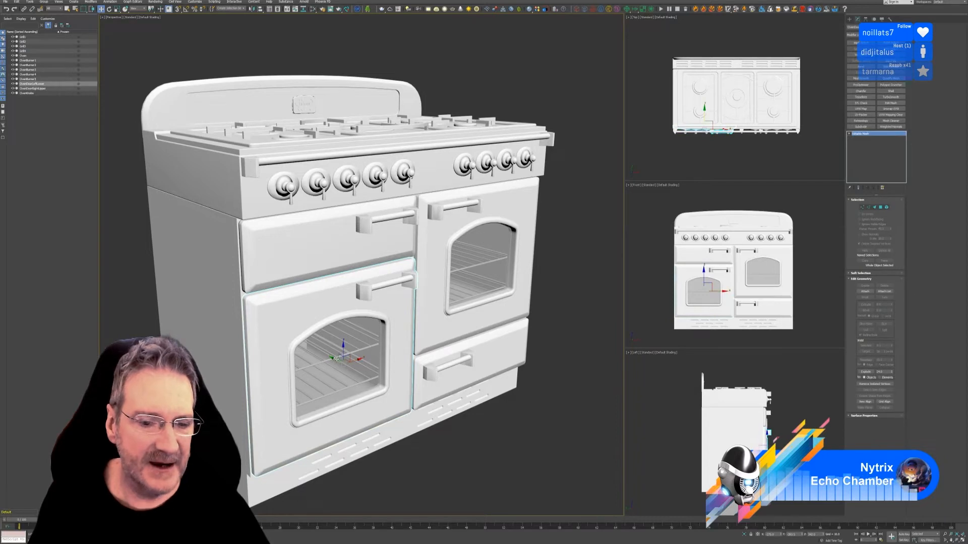
left_click_drag(337, 359, 495, 448)
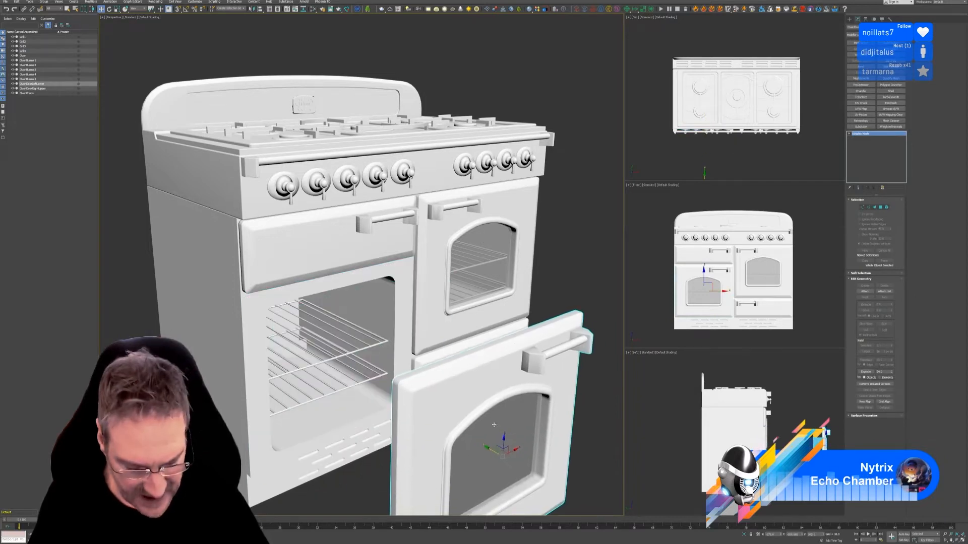
key("ctrl+z")
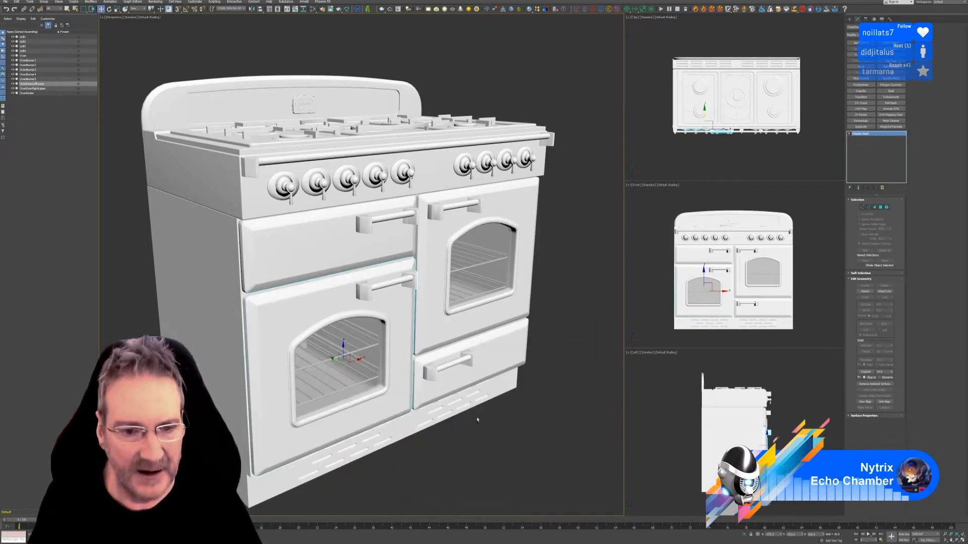
- Pull the right oven door forward out of its opening, undo the move and clear the selection
left_click(498, 313)
left_click_drag(470, 266, 562, 289)
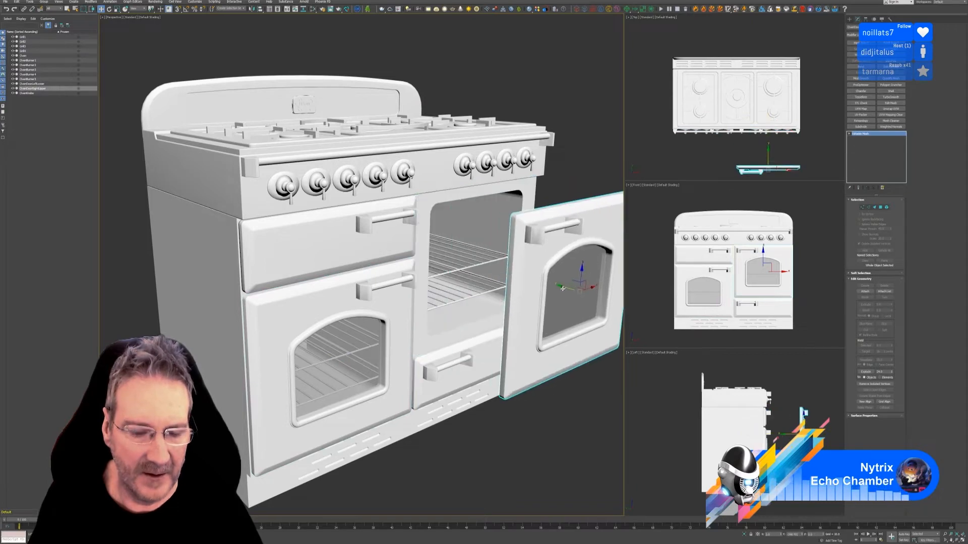
key("ctrl+z")
left_click(554, 267)
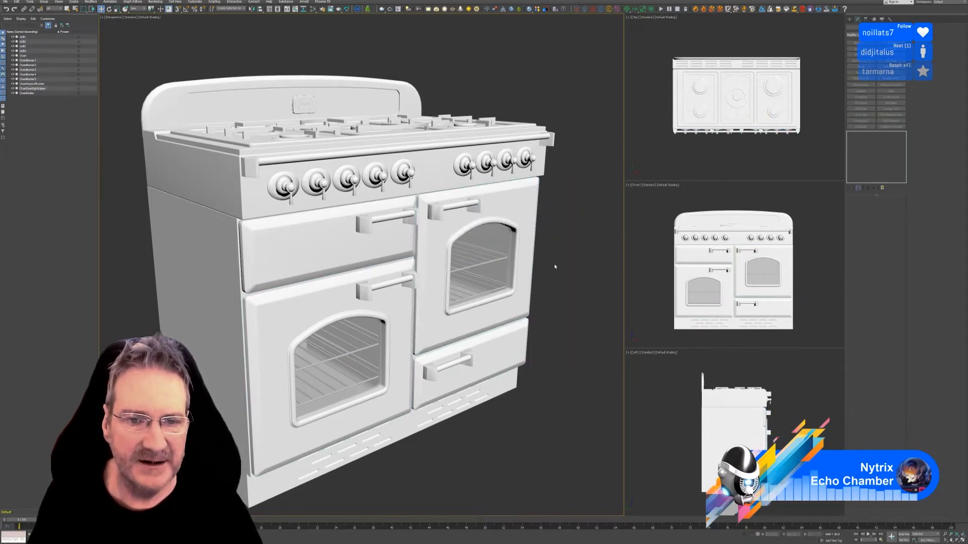
- Inspect the hob from above, selecting individual burners to check that they are separate objects, and clear the selection
middle_click_drag(540, 216, 554, 247, "alt")
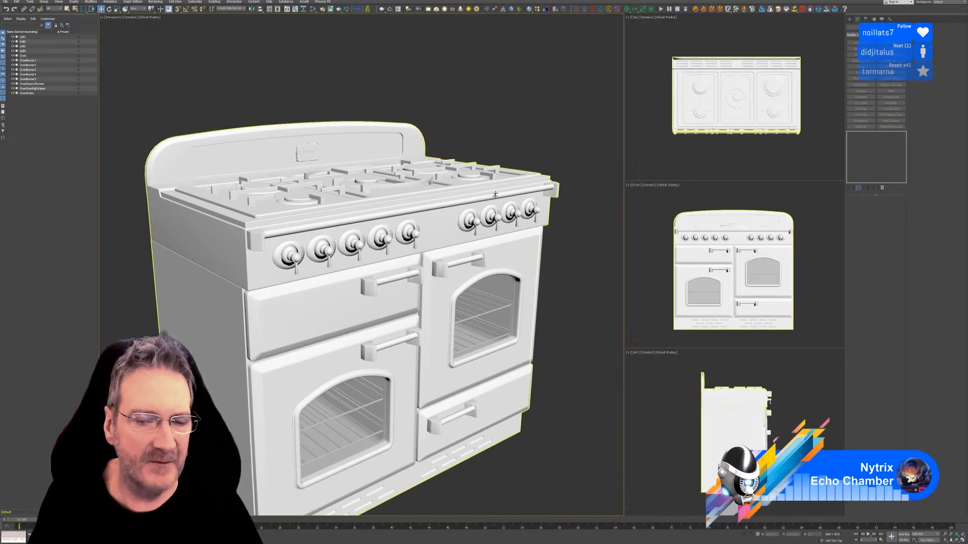
middle_click_drag(555, 128, 557, 139, "alt")
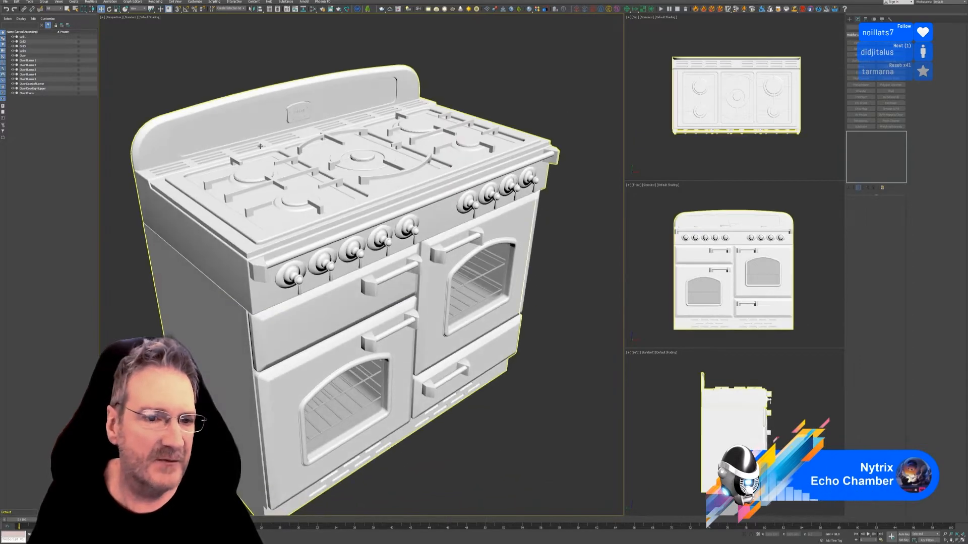
left_click(255, 172)
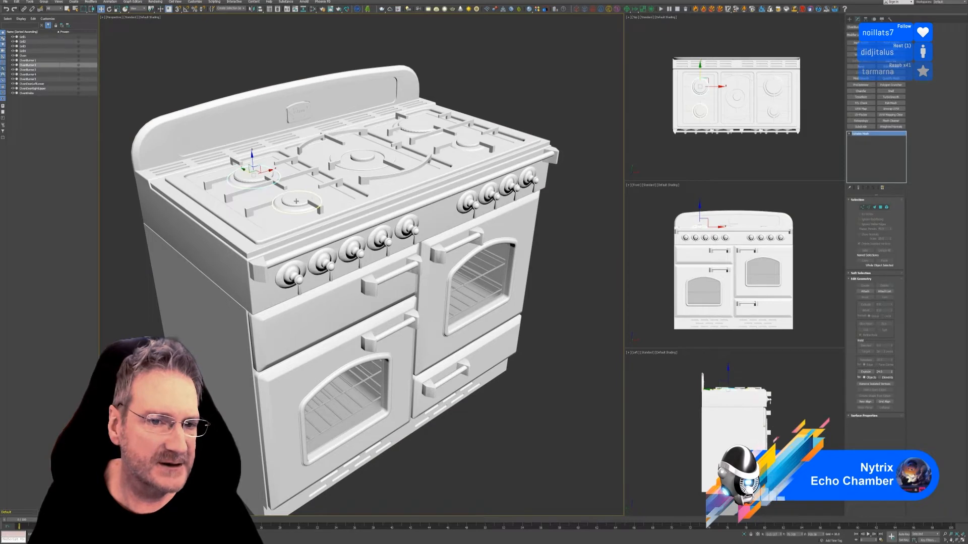
left_click(296, 201)
left_click(363, 157)
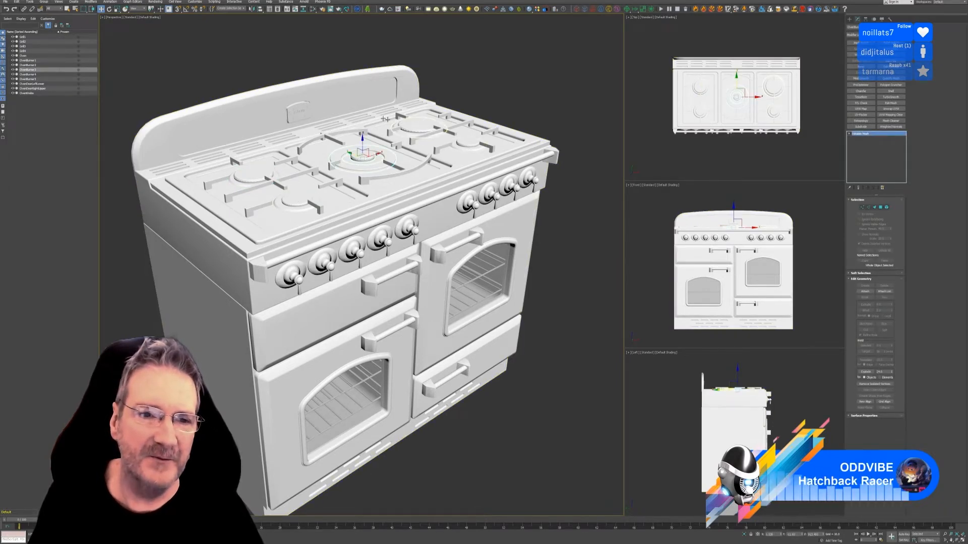
left_click(518, 89)
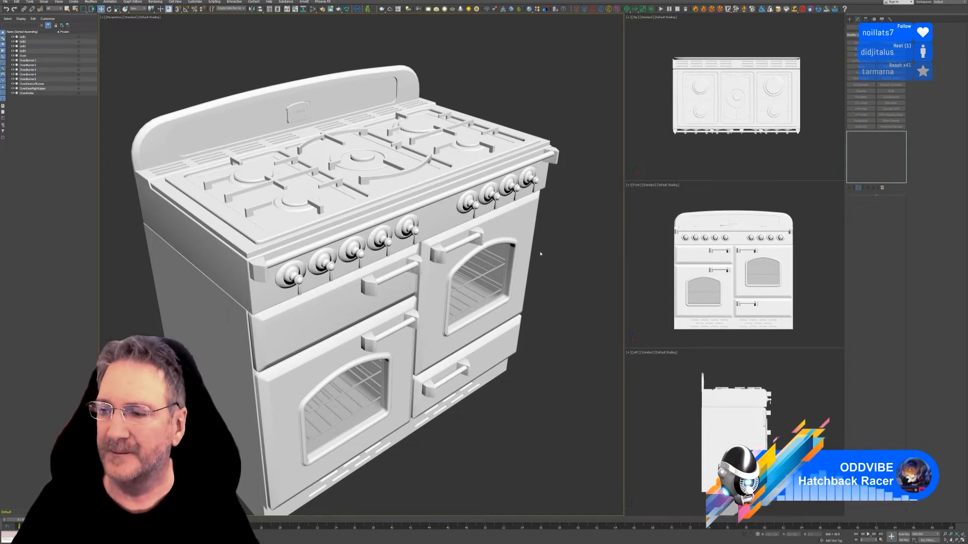
- Select the main cooker body and isolate it from the doors, knobs, burners and racks
left_click(420, 263)
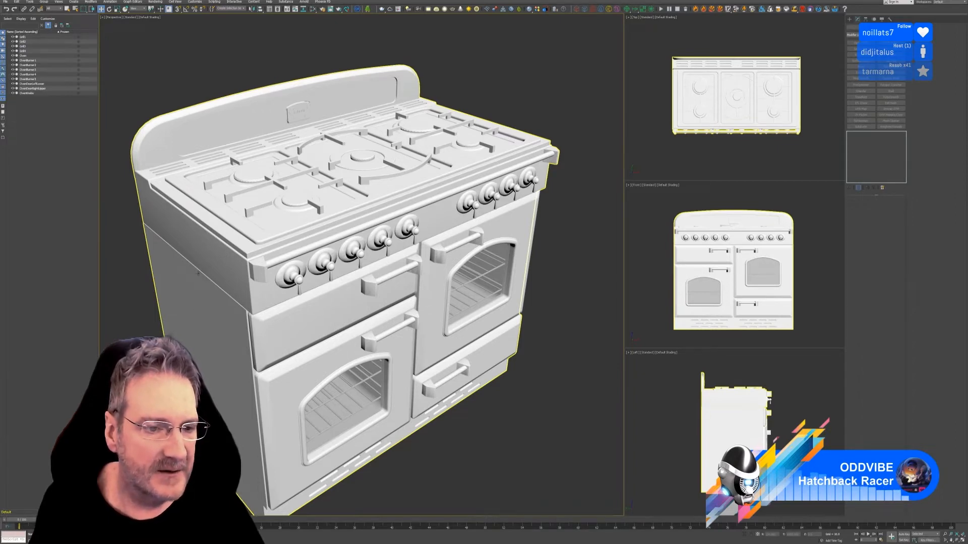
left_click(200, 256)
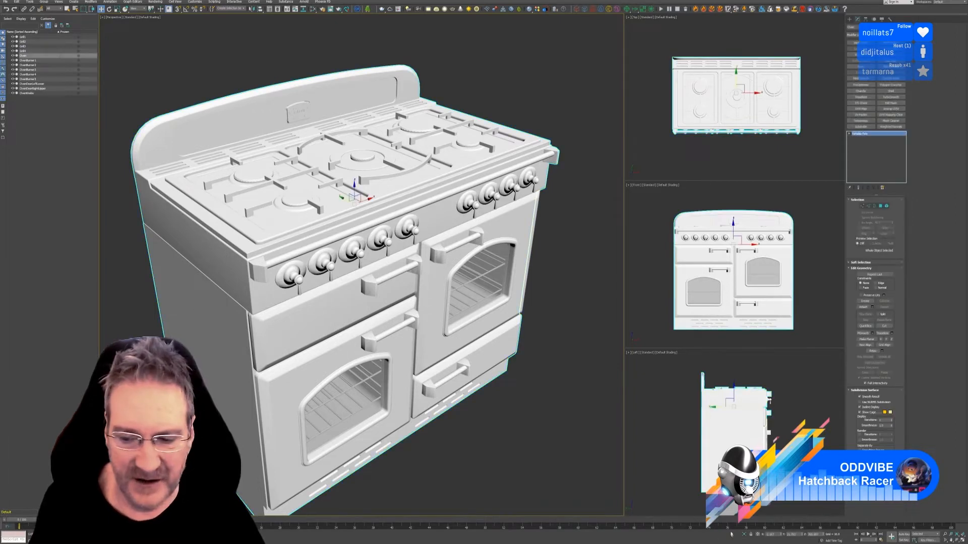
key("alt+q")
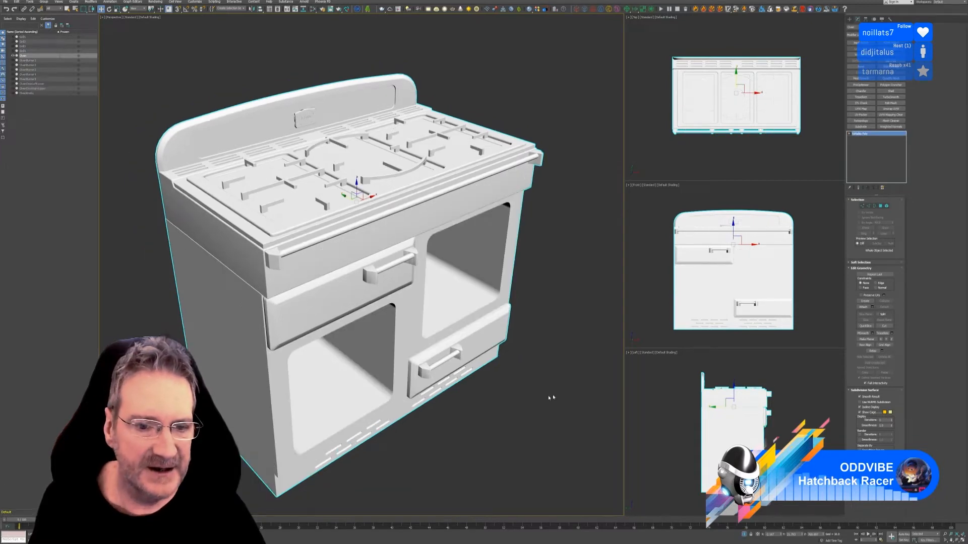
- Examine the isolated body's two oven openings up close, including the rear wall and floor inside each cavity
middle_click_drag(548, 391, 536, 385, "alt")
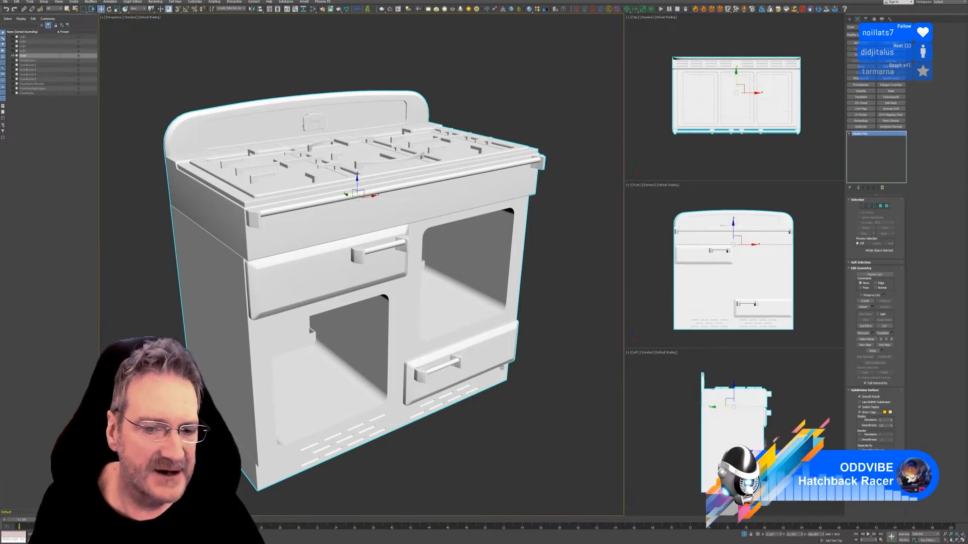
middle_click_drag(502, 368, 391, 224, "alt")
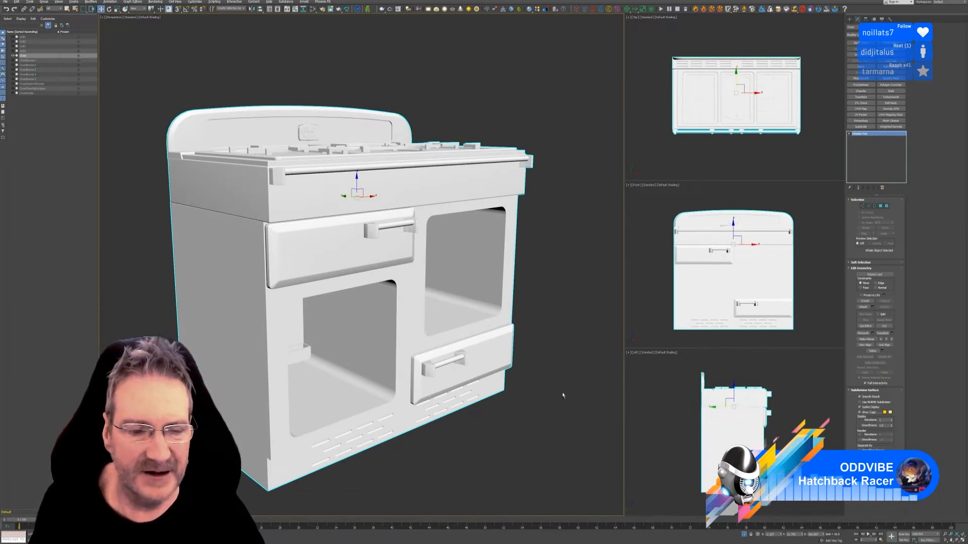
middle_click_drag(563, 396, 541, 392, "alt")
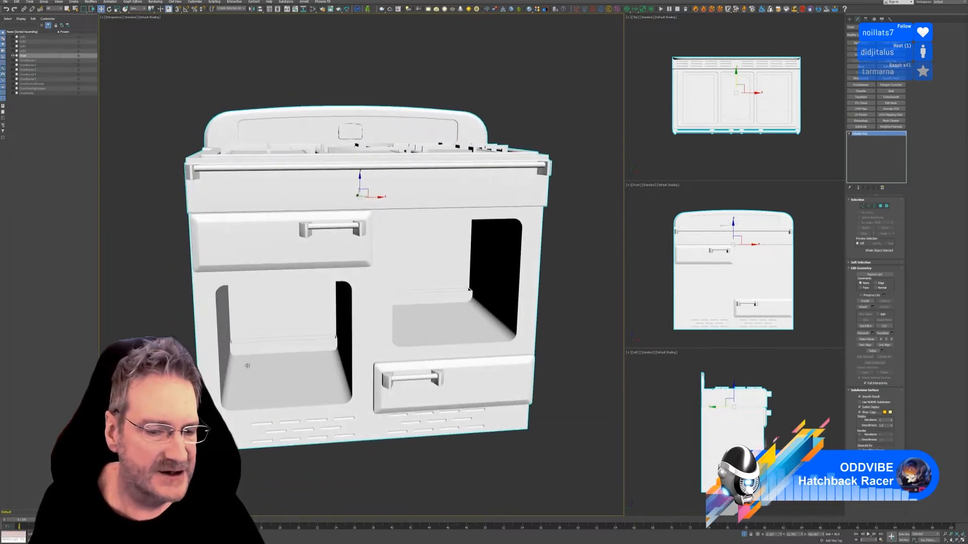
scroll(310, 358, "up", 5)
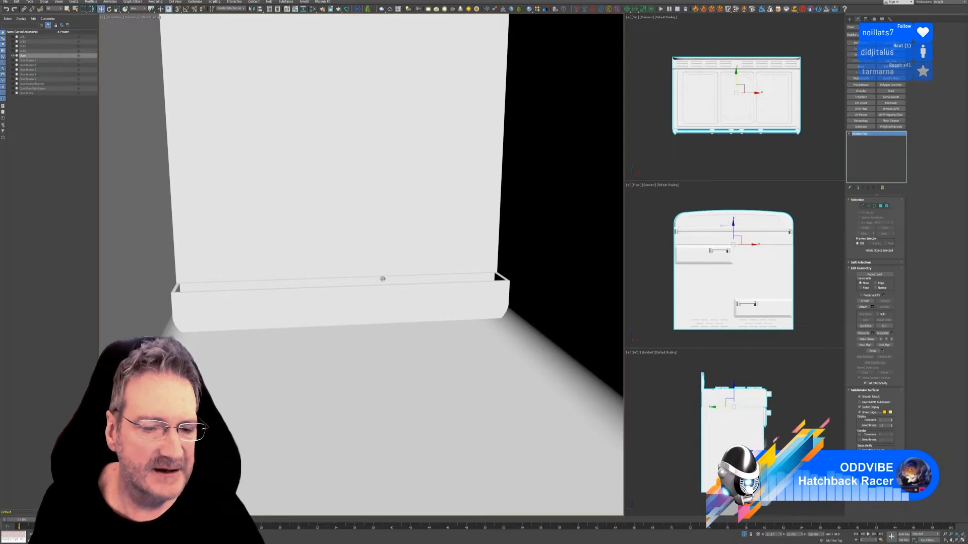
scroll(373, 278, "down", 5)
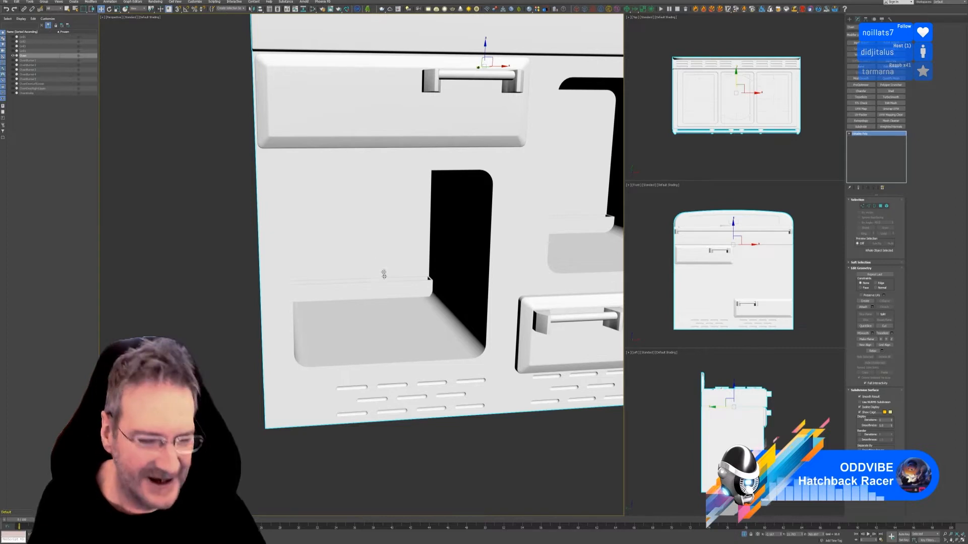
scroll(370, 285, "up", 5)
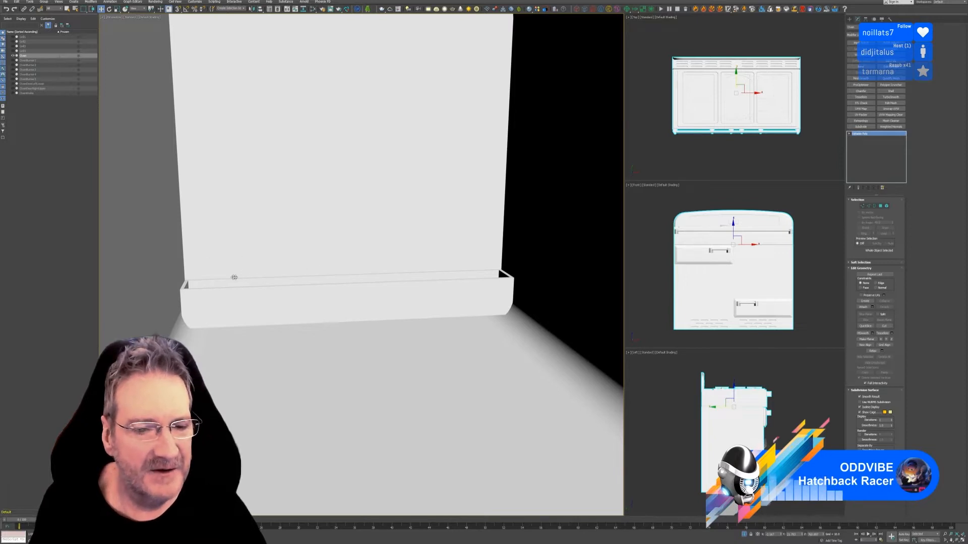
scroll(367, 285, "down", 6)
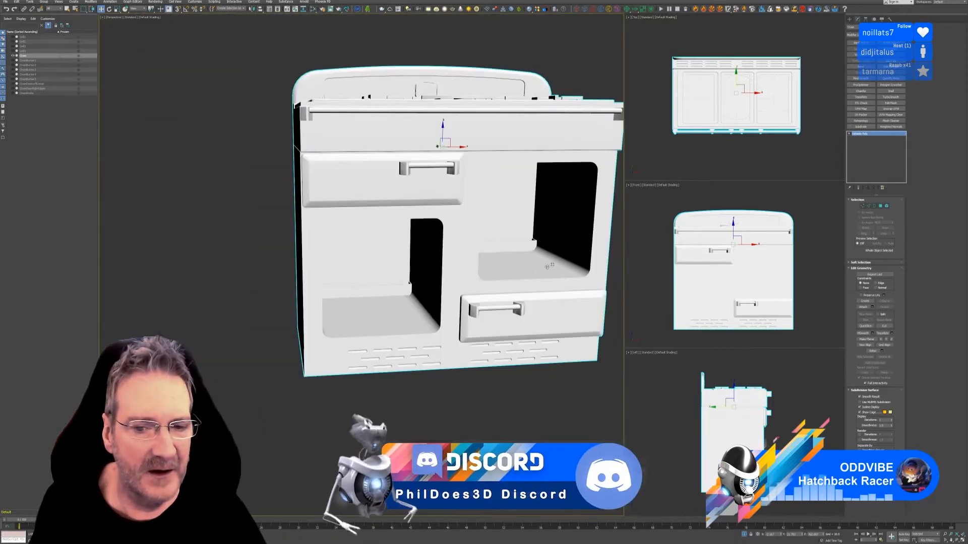
scroll(536, 248, "up", 6)
scroll(472, 240, "down", 3)
scroll(463, 244, "down", 4)
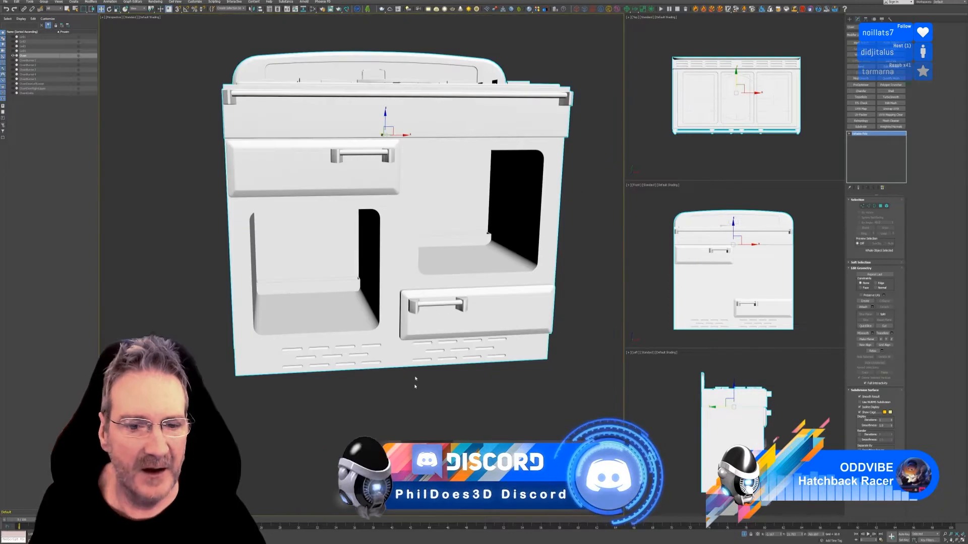
- Examine the isolated cooker body from above, the side and the front, including the hob surface and drawers
mouse_move(369, 417)
middle_mouse_down("alt")
mouse_move(395, 428)
mouse_move(382, 421)
middle_mouse_up("alt")
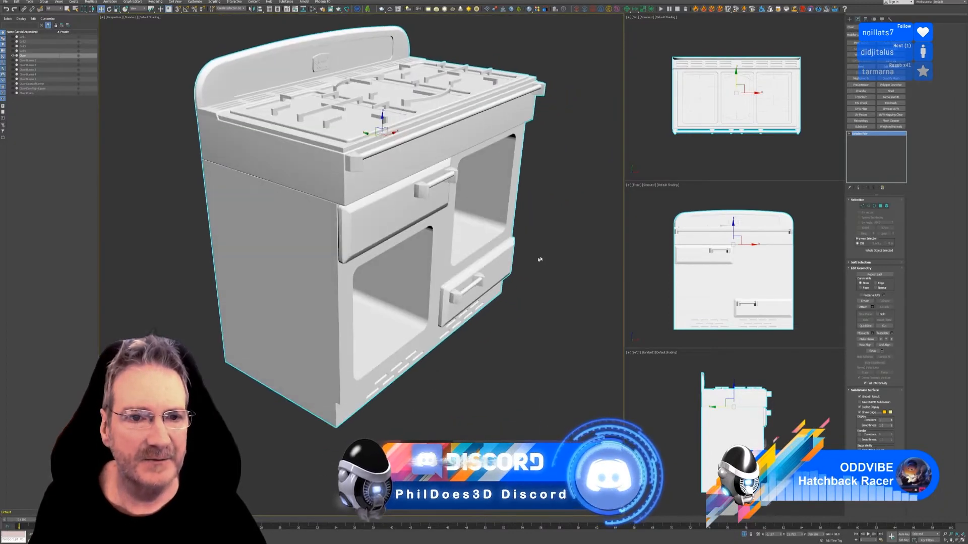
middle_click_drag(533, 261, 539, 288)
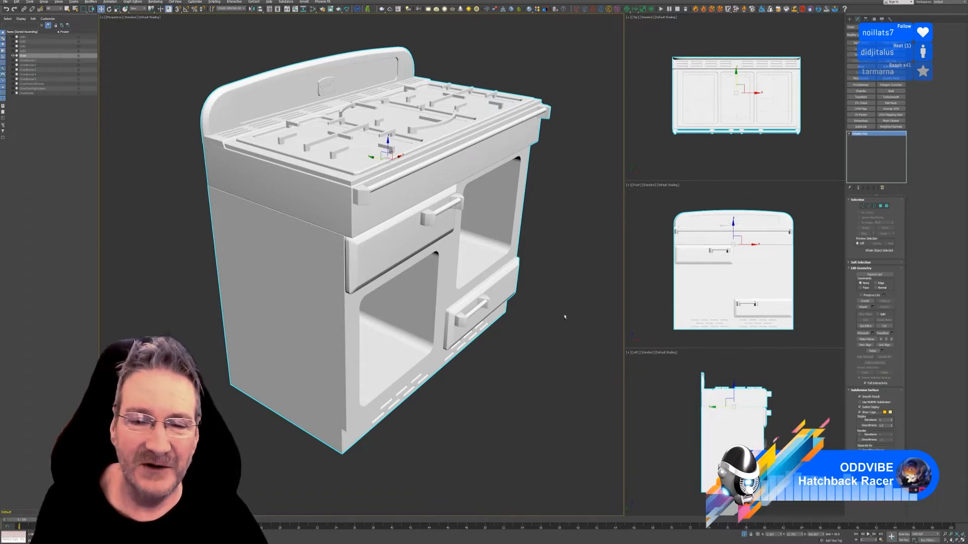
middle_click_drag(564, 317, 537, 329, "alt")
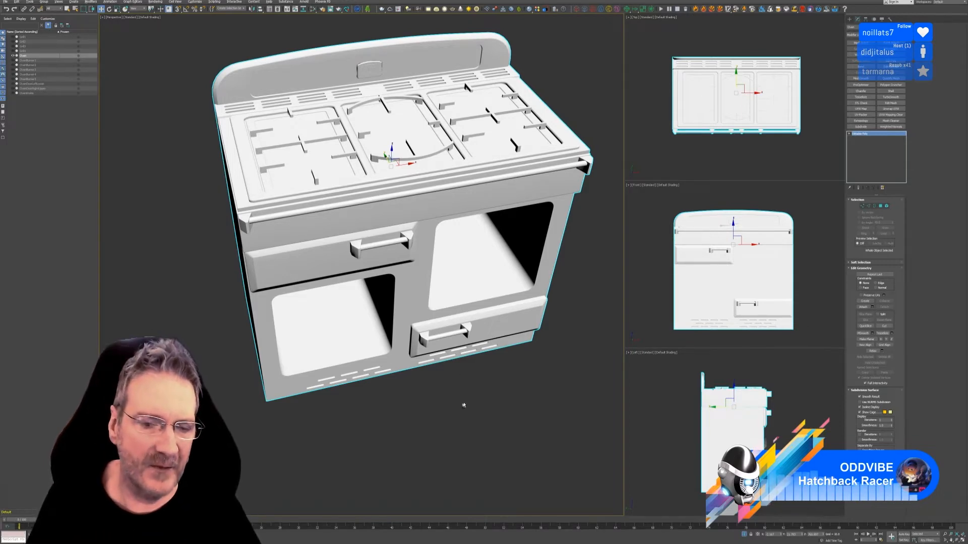
middle_click_drag(463, 405, 451, 376, "alt")
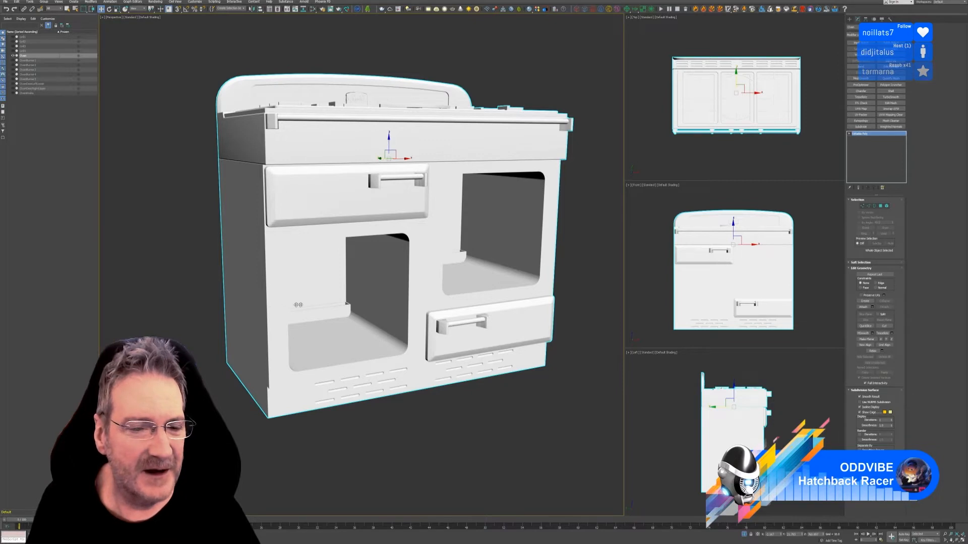
middle_click_drag(399, 339, 407, 357, "alt")
scroll(416, 318, "down", 3)
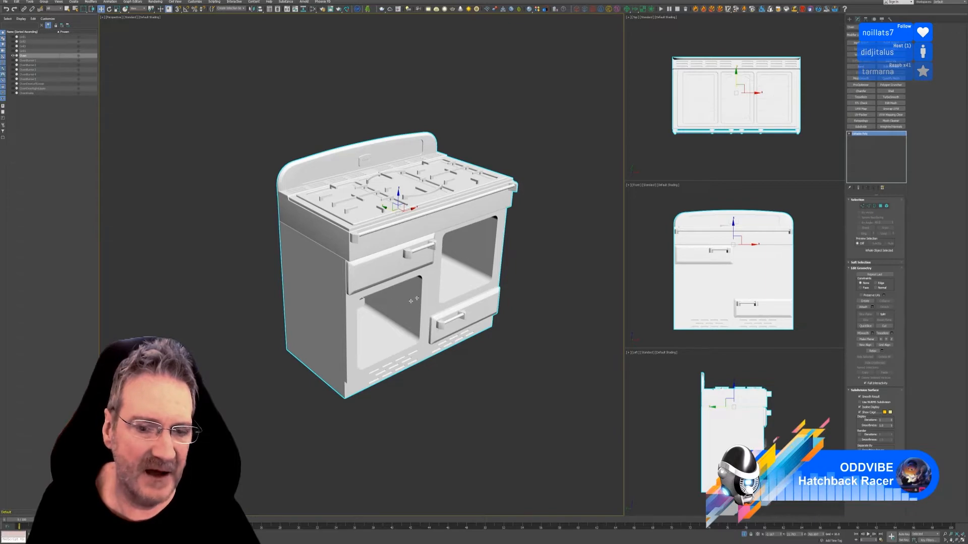
- End the isolation to show all the cooker parts, and view the whole model from a low front angle
left_click(740, 535)
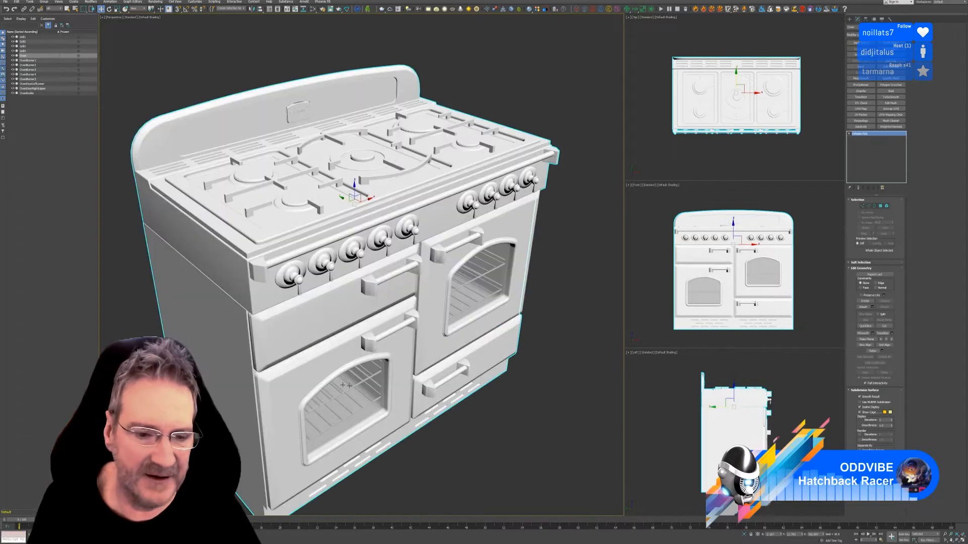
mouse_move(525, 454)
middle_mouse_down("alt")
mouse_move(507, 441)
mouse_move(525, 443)
middle_mouse_up("alt")
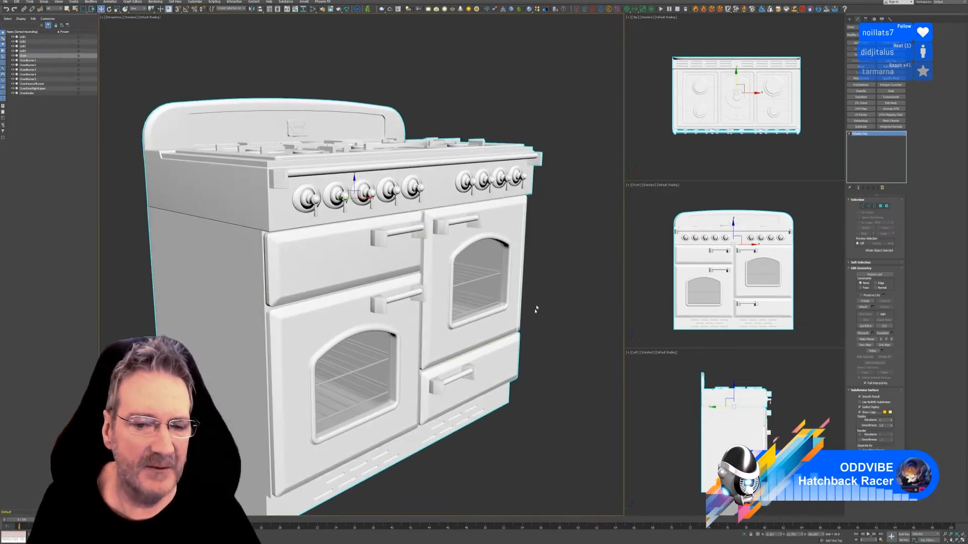
scroll(545, 305, "down", 4)
middle_click_drag(525, 392, 519, 395, "alt")
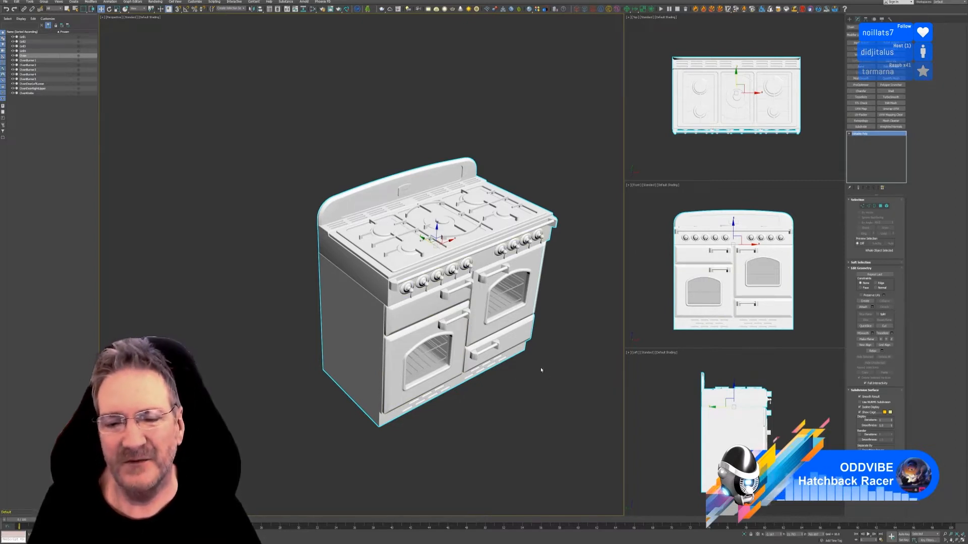
middle_click_drag(545, 375, 527, 345, "alt")
scroll(529, 249, "up", 3)
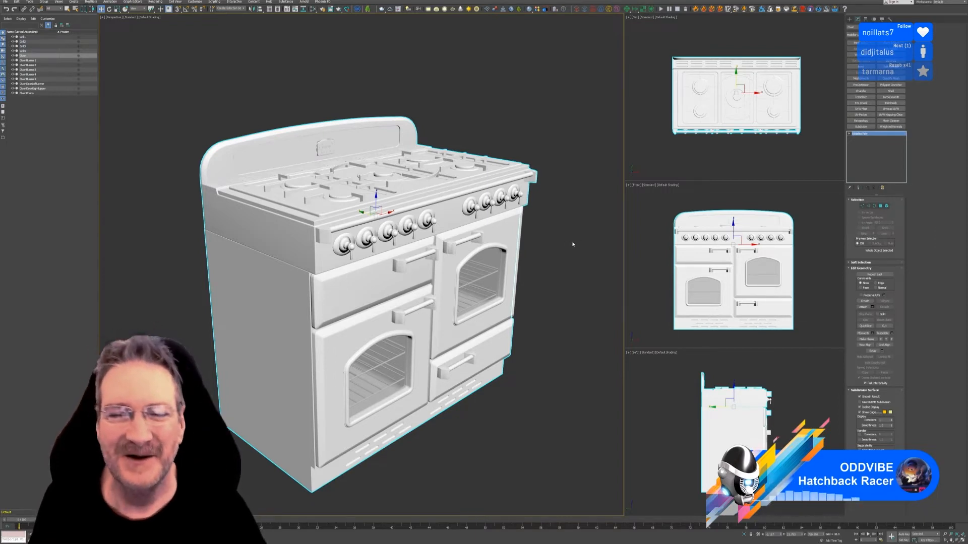
middle_click_drag(570, 237, 565, 241, "alt")
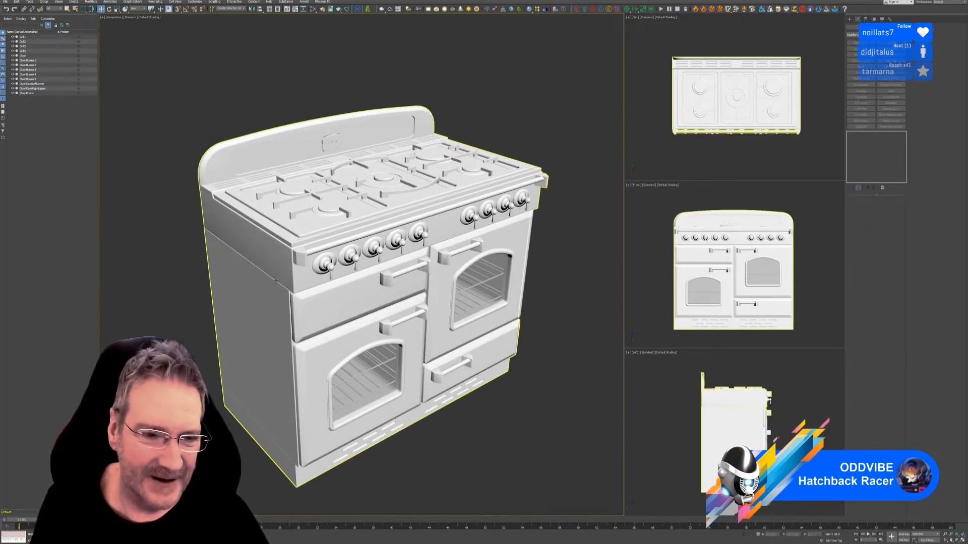
- Isolate the main cooker body and send it to RizomUV through the bridge
left_click(744, 535)
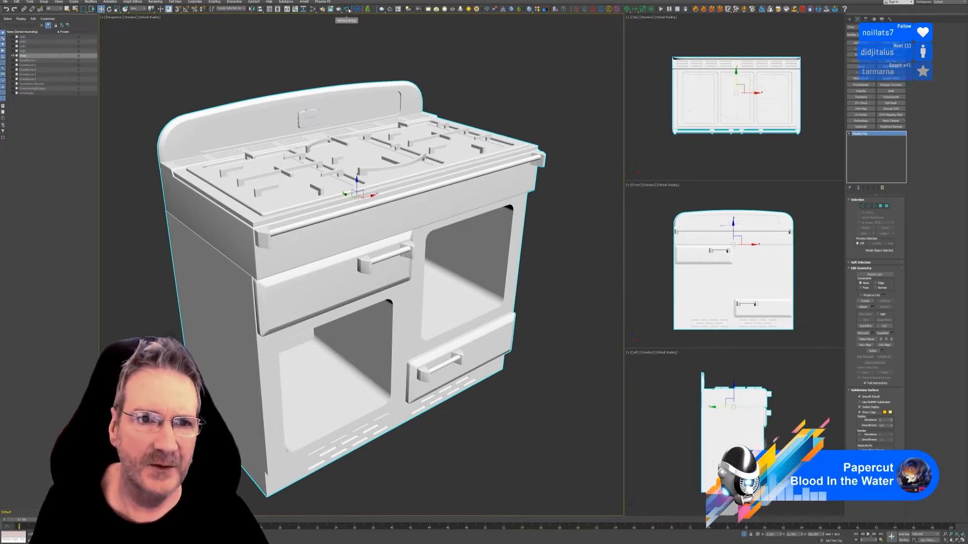
left_click(348, 12)
left_click(604, 164)
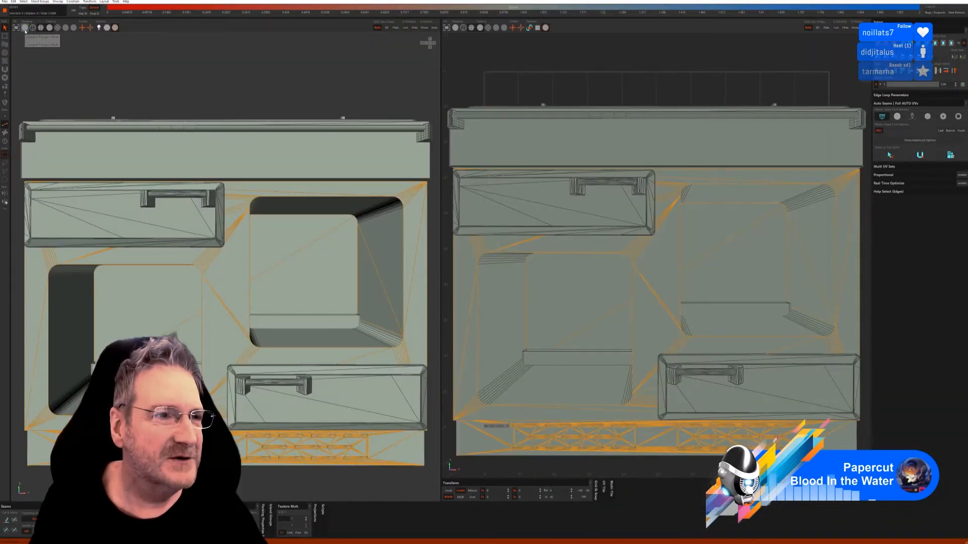
- Show the 3D view shaded without the polygon wireframe and examine the orange seam lines around the body's oven openings
left_click(25, 30)
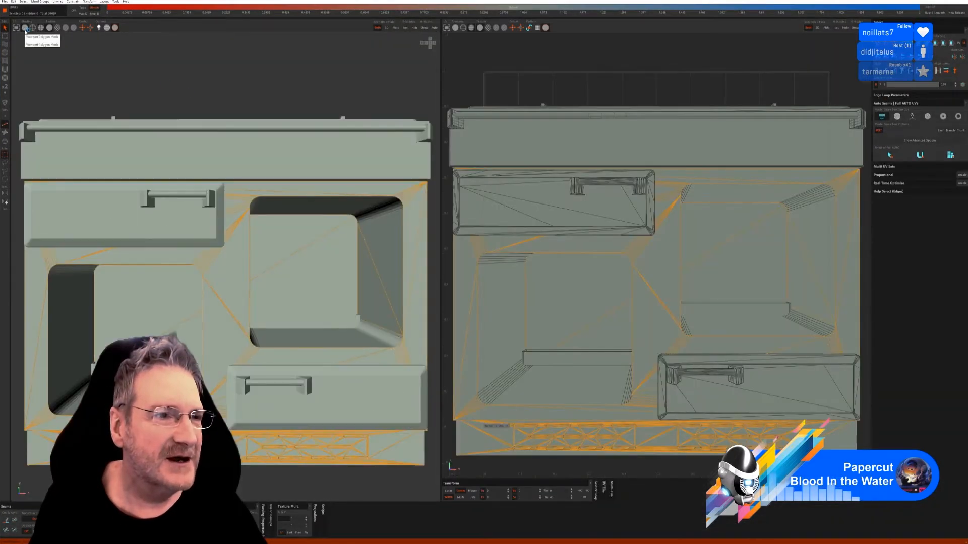
left_click(58, 30)
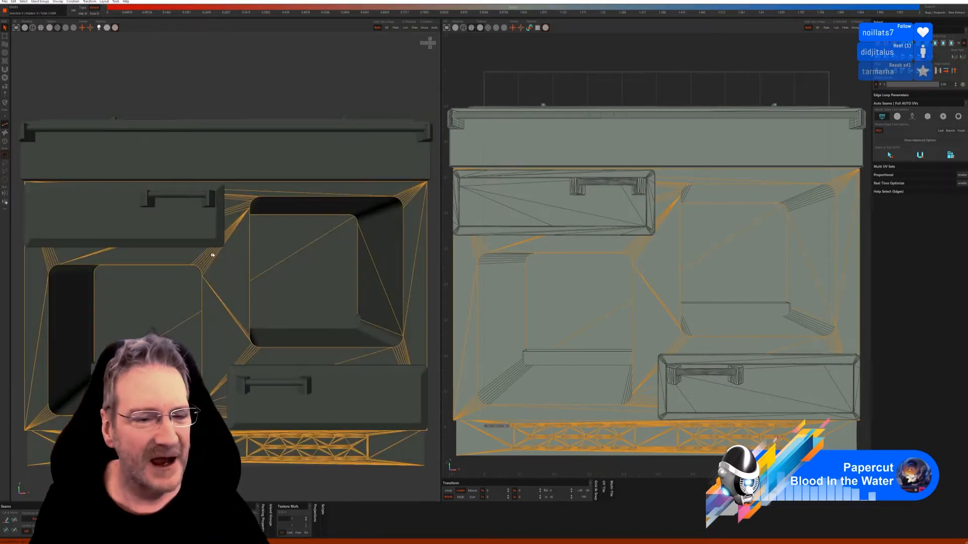
left_click(32, 30)
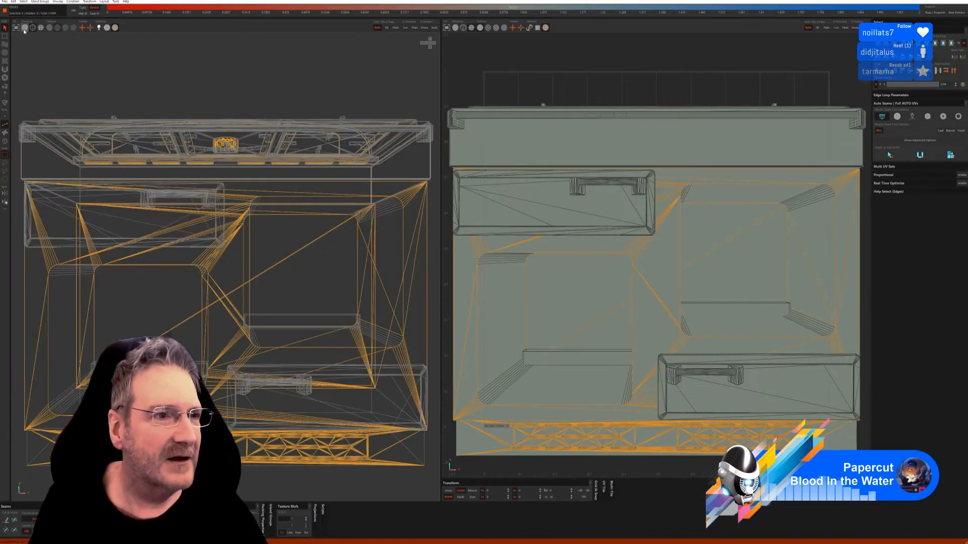
left_click(25, 31)
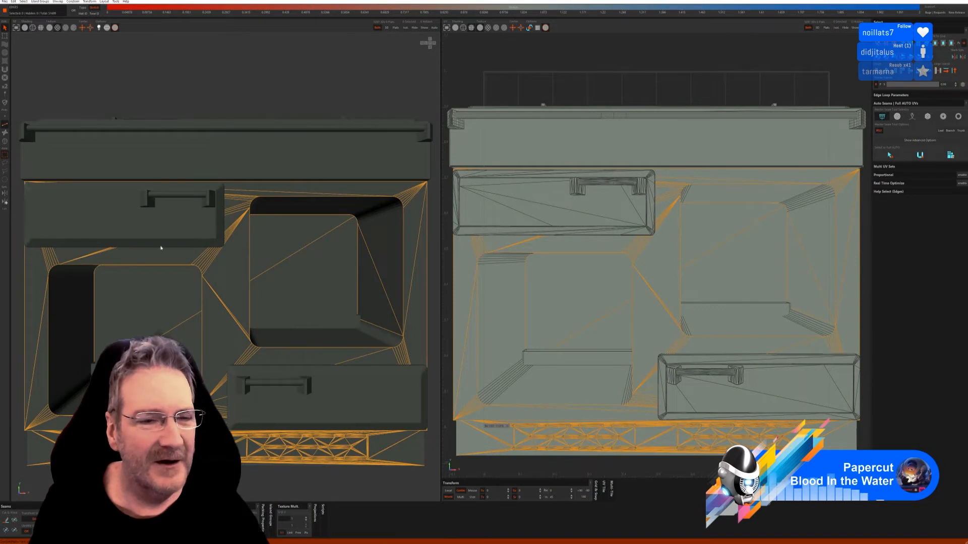
scroll(229, 236, "down", 5)
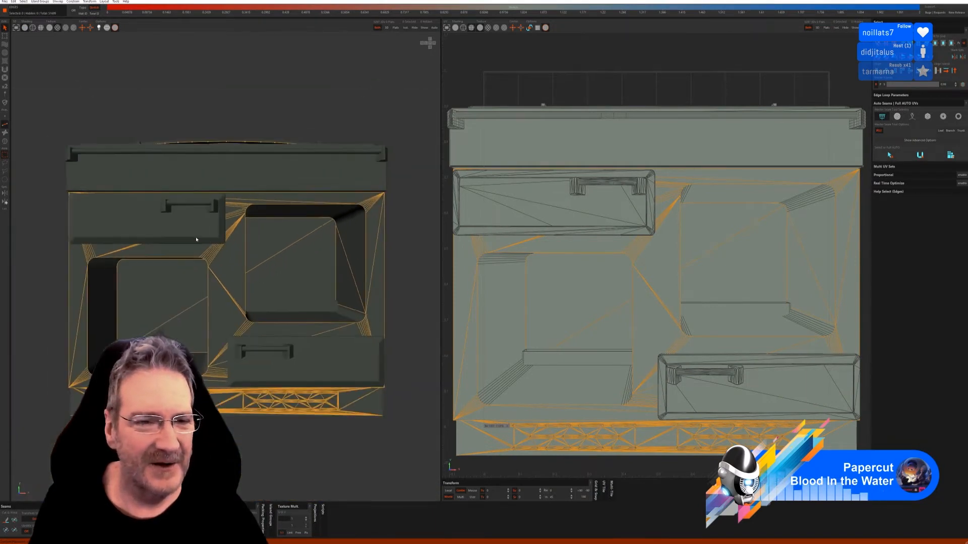
mouse_move(208, 281)
middle_mouse_down()
mouse_move(237, 267)
mouse_move(234, 289)
mouse_move(192, 278)
middle_mouse_up()
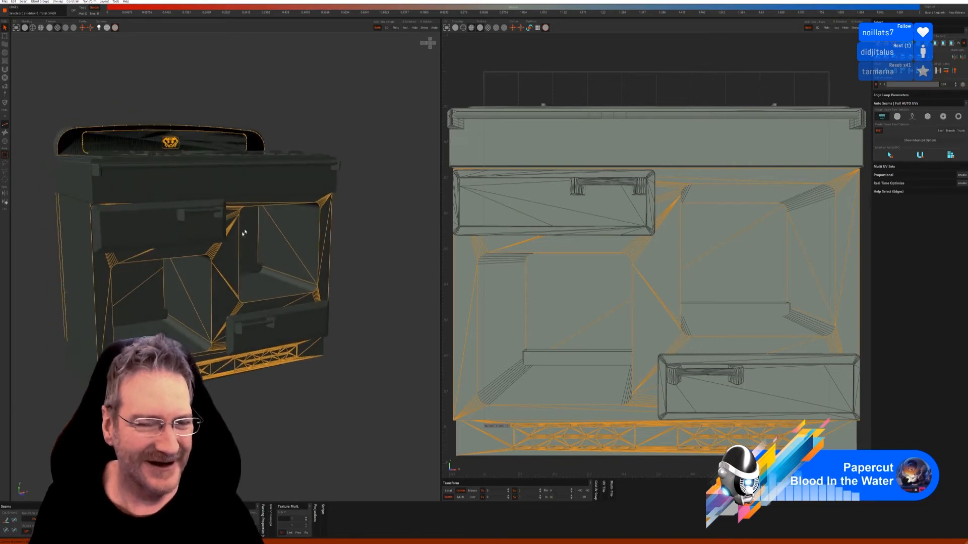
- Select the UV island covering the body's side panel in island mode and isolate it
left_click(4, 144)
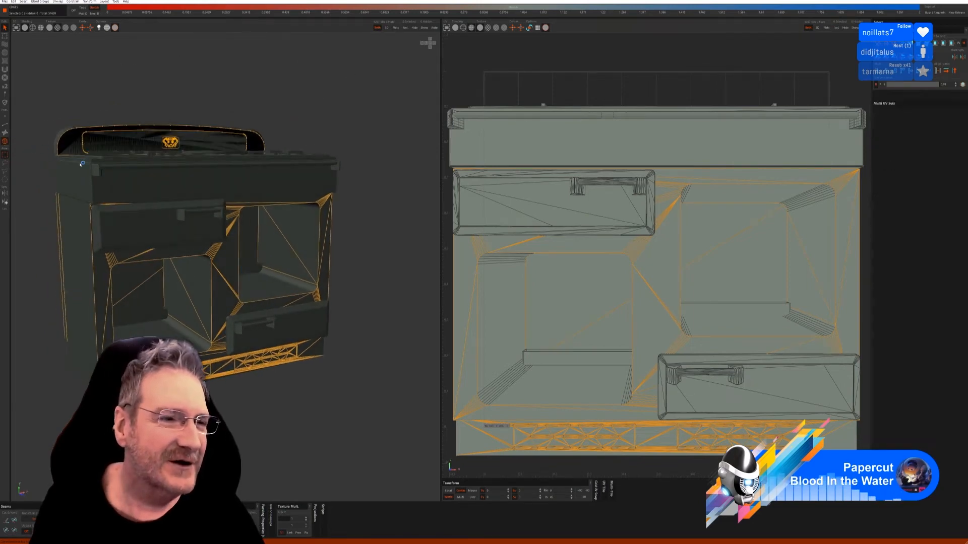
left_click(85, 235)
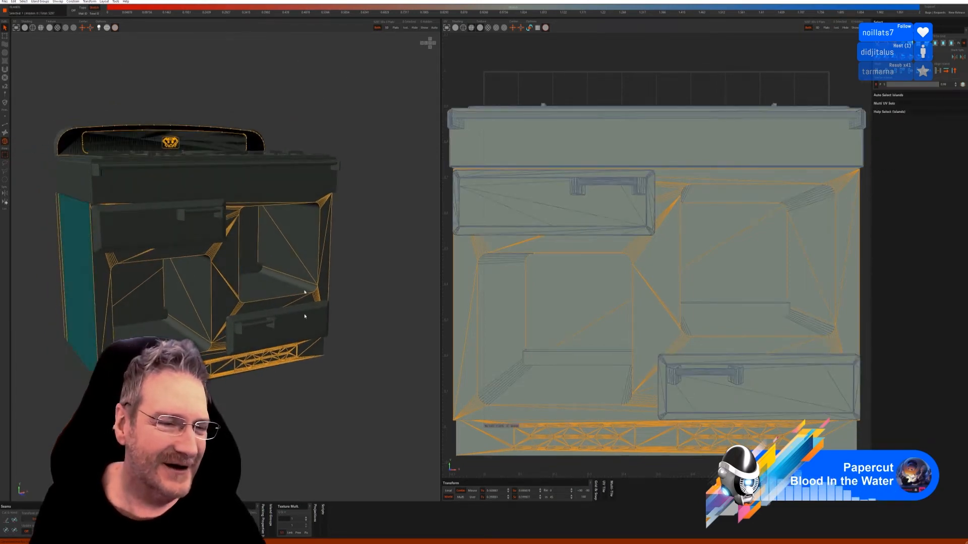
scroll(212, 421, "up", 3)
scroll(212, 421, "down", 6)
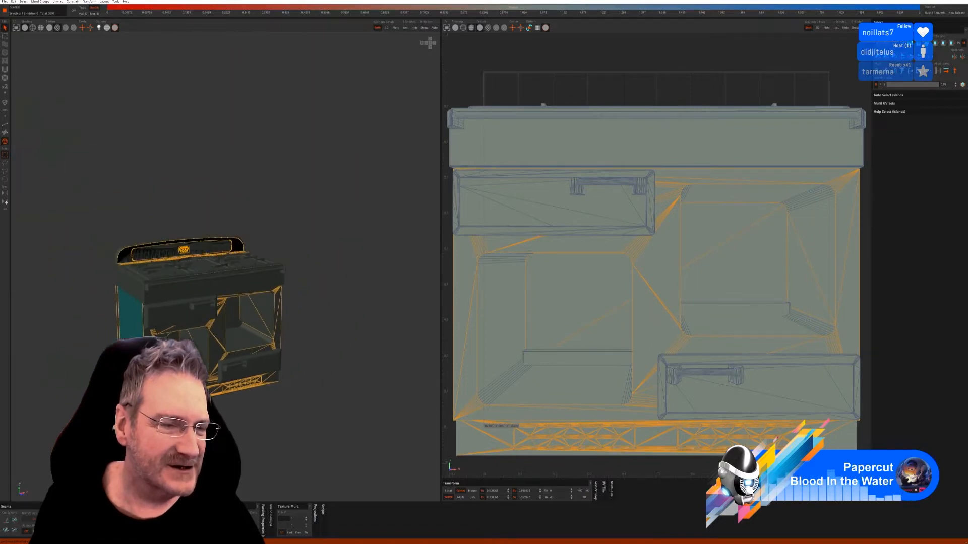
scroll(212, 421, "up", 2)
mouse_move(211, 429)
left_mouse_down("alt")
mouse_move(237, 456)
mouse_move(286, 439)
mouse_move(222, 426)
left_mouse_up("alt")
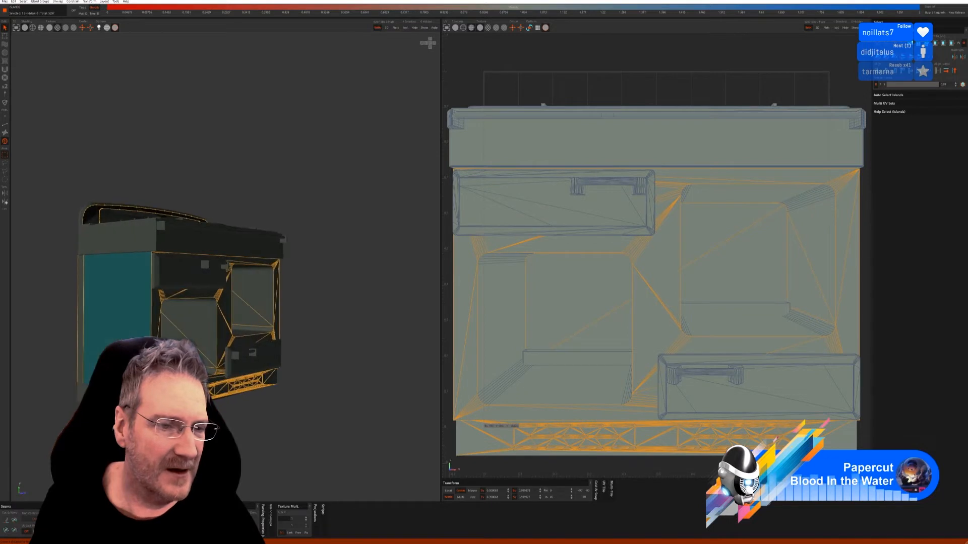
left_click(406, 28)
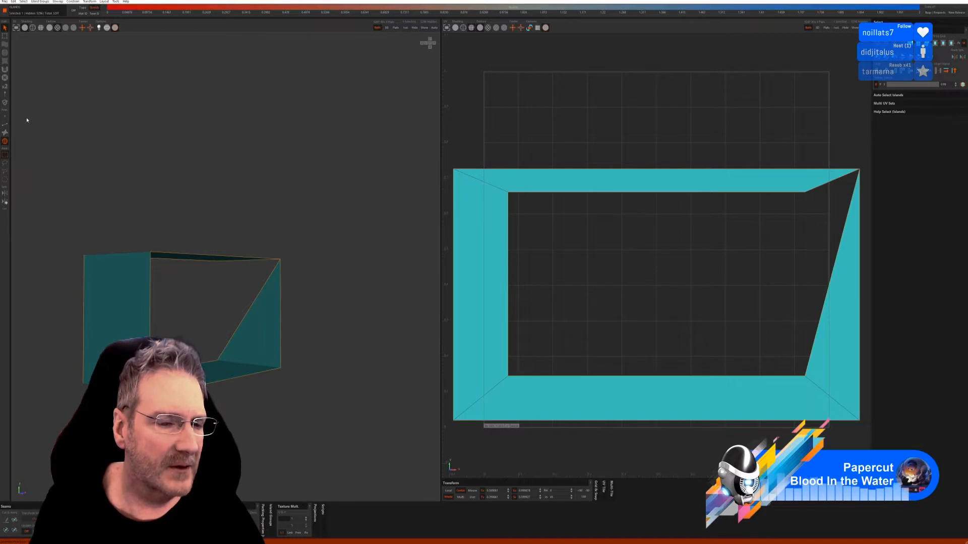
- Examine the isolated side-panel island from the front and the opposite side, and show all the islands again
mouse_move(256, 411)
middle_mouse_down()
mouse_move(249, 421)
mouse_move(270, 432)
mouse_move(330, 426)
mouse_move(174, 416)
mouse_move(235, 415)
mouse_move(259, 398)
middle_mouse_up()
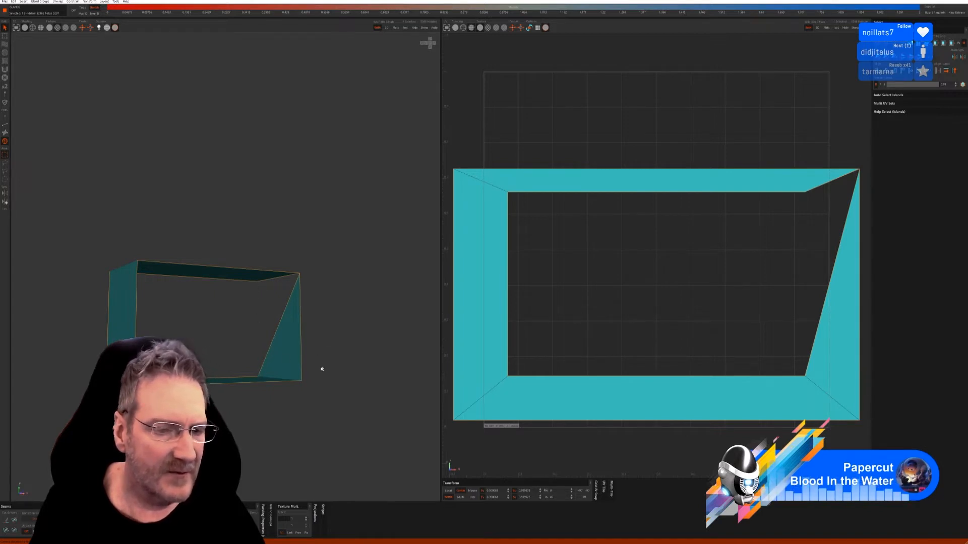
left_click_drag(312, 390, 301, 326, "alt")
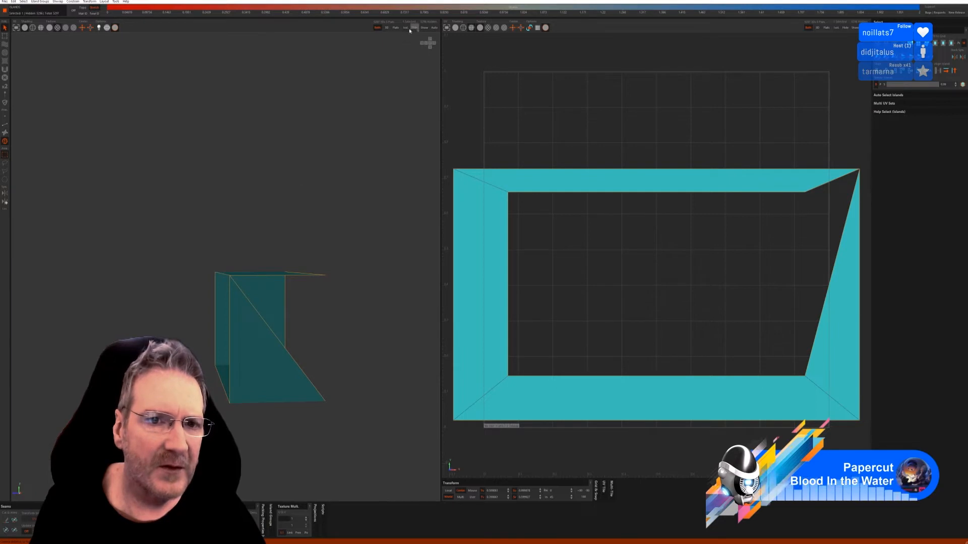
left_click(424, 30)
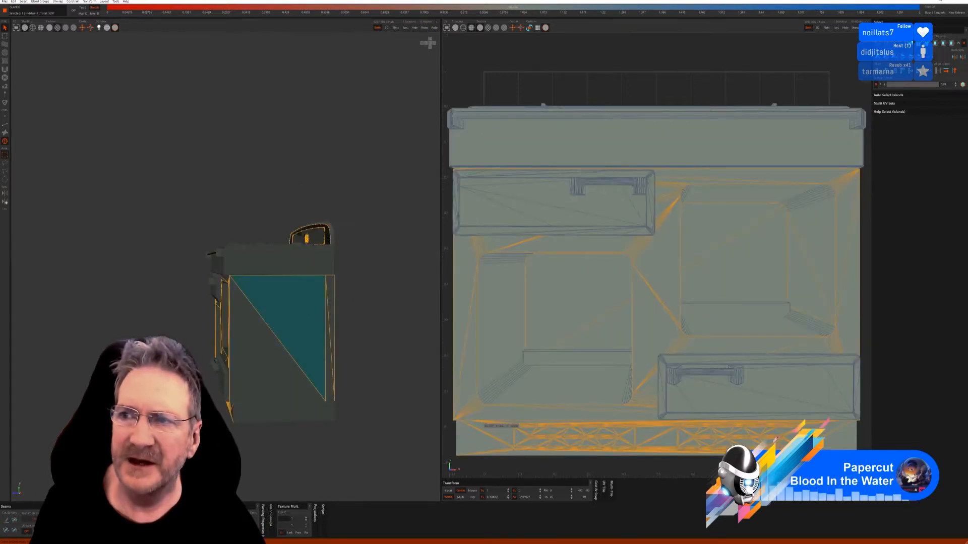
- Close the UV bridge and quit RizomUV without saving the changes, returning to 3ds Max
left_click(939, 1)
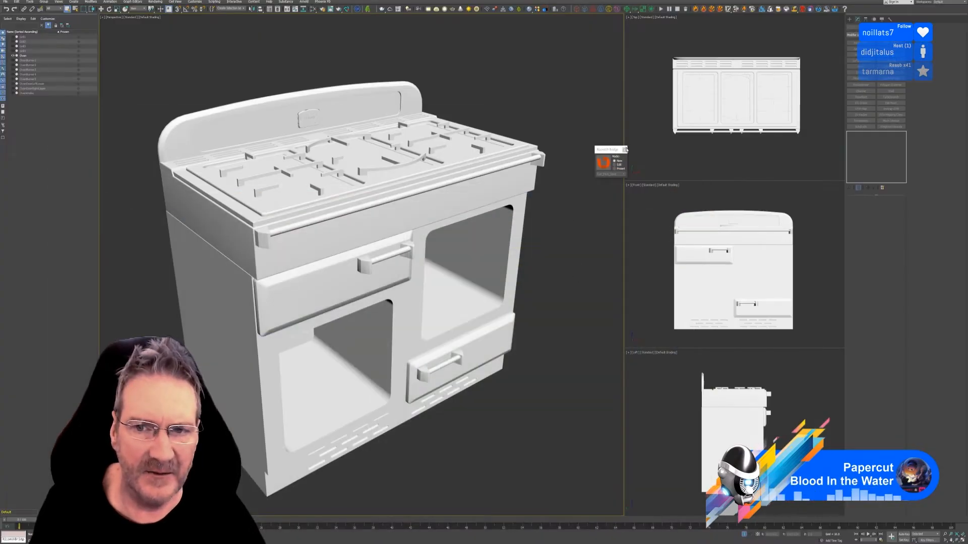
left_click(626, 150)
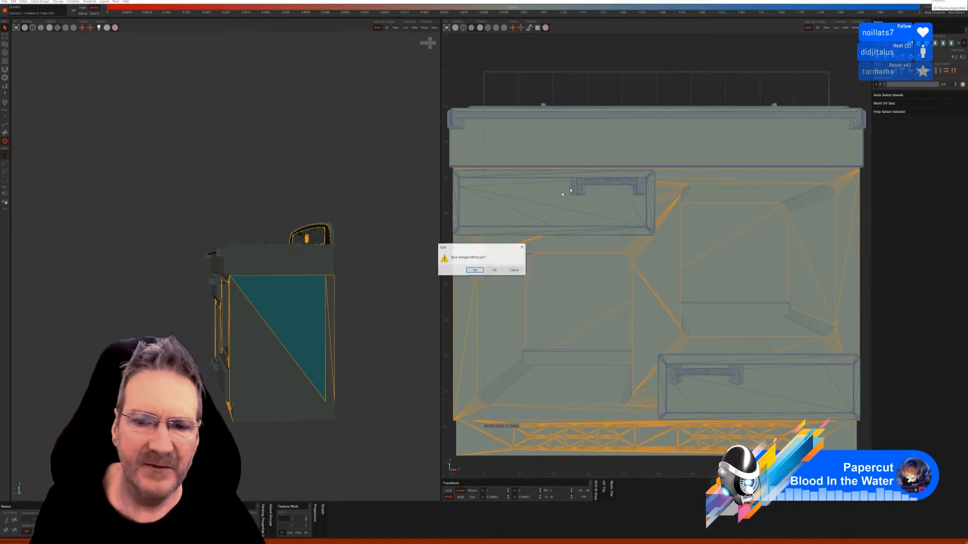
left_click(496, 270)
left_click(545, 335)
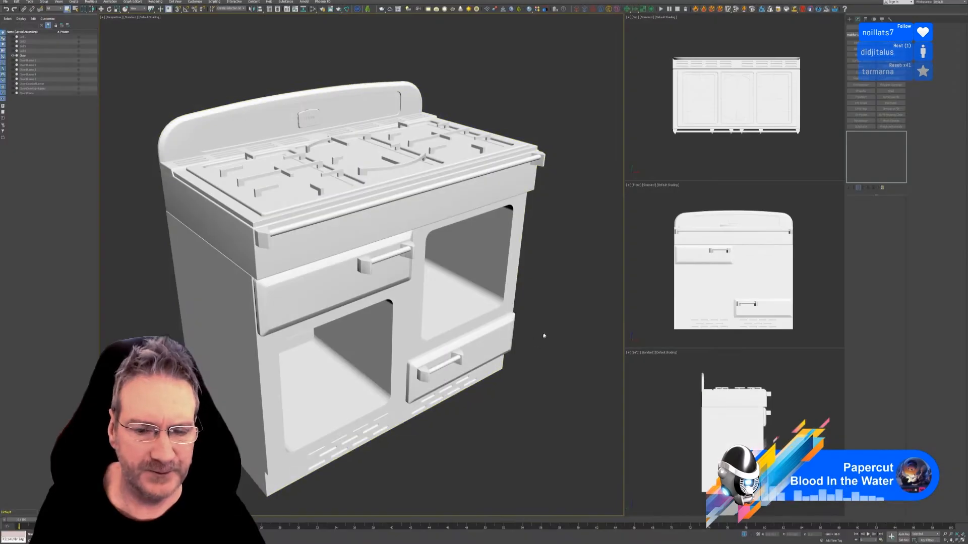
- Select the two elements that form the triangular halves of the cooker body's plain side panel
middle_click_drag(544, 335, 491, 332, "alt")
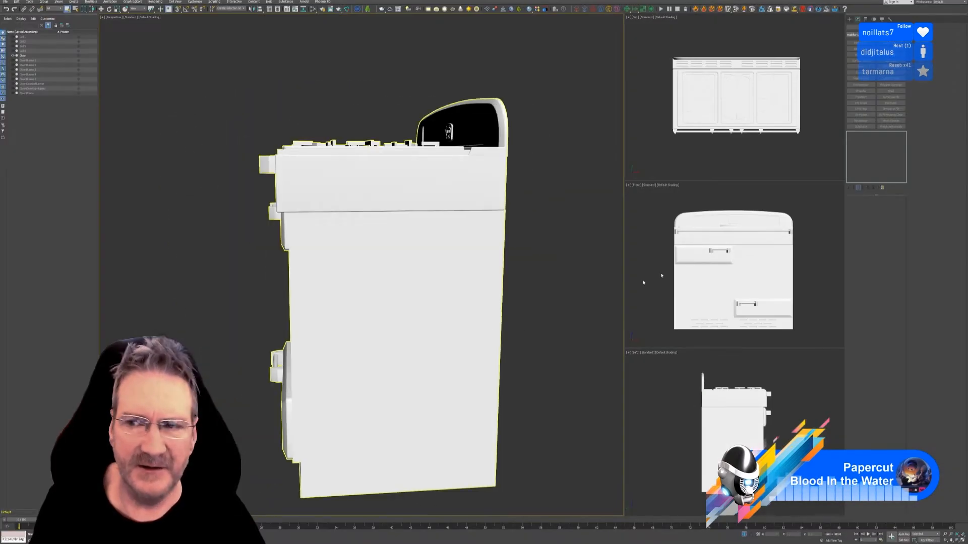
left_click(850, 20)
left_click(485, 223)
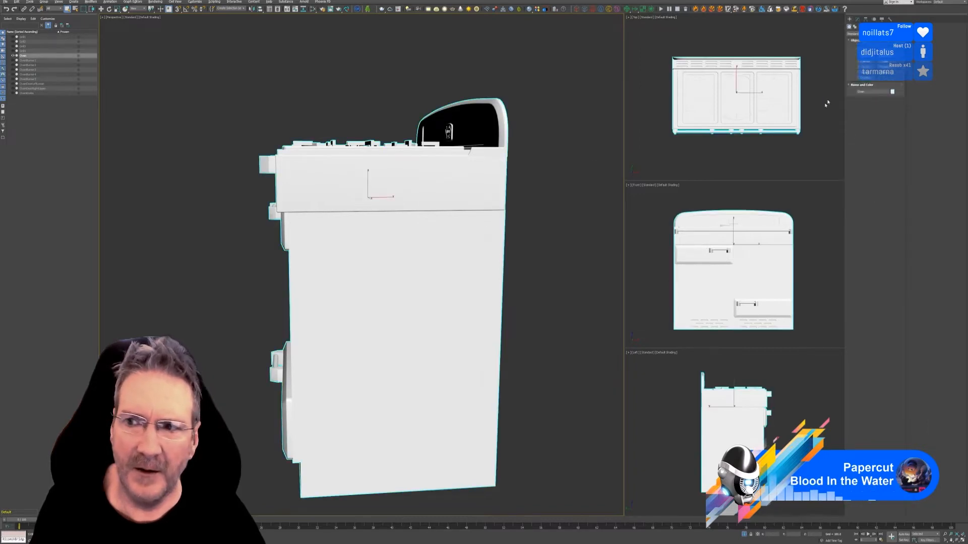
left_click(857, 19)
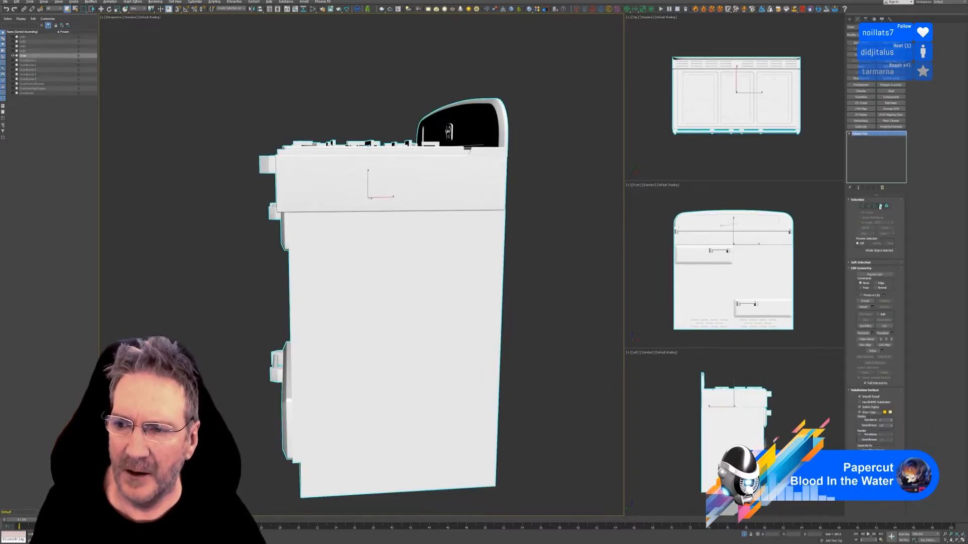
left_click(886, 206)
left_click(368, 360)
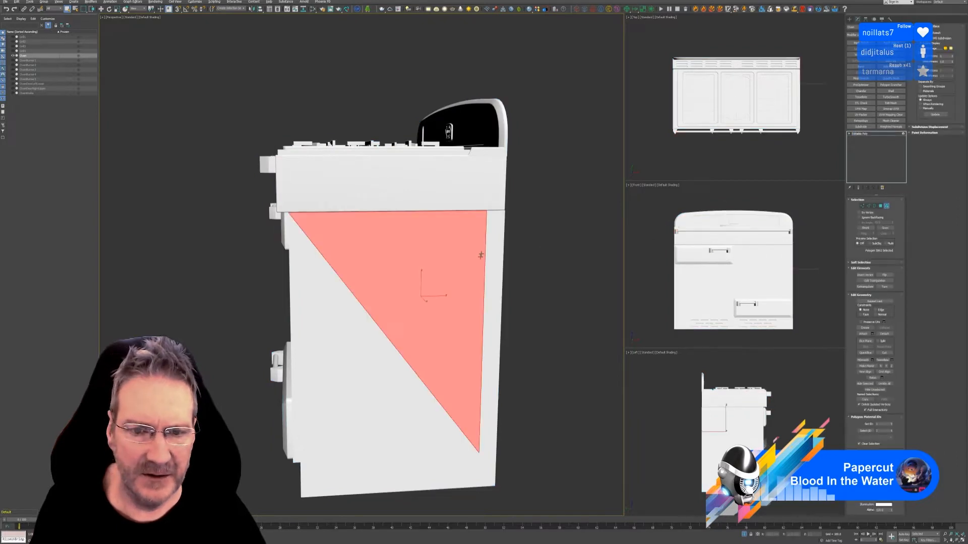
left_click(414, 302)
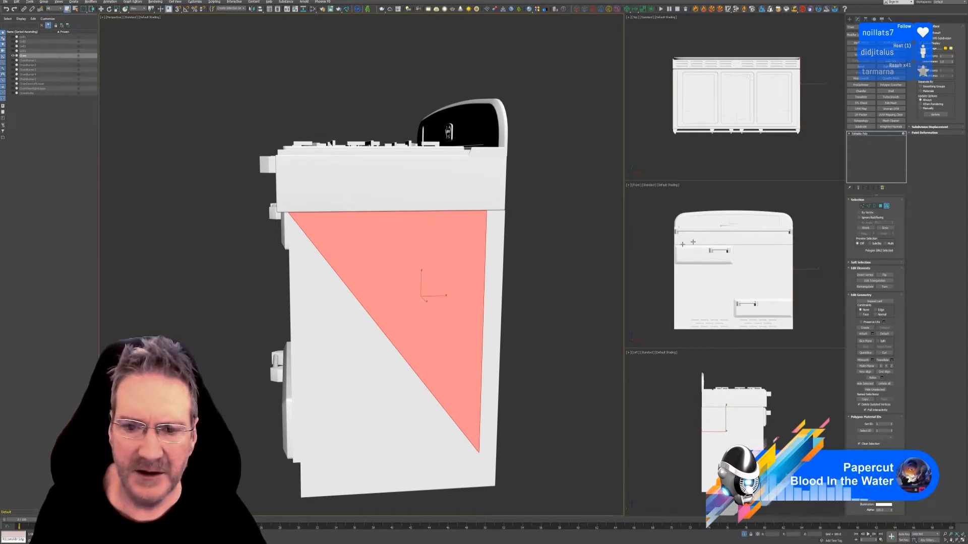
left_click(376, 346, "ctrl")
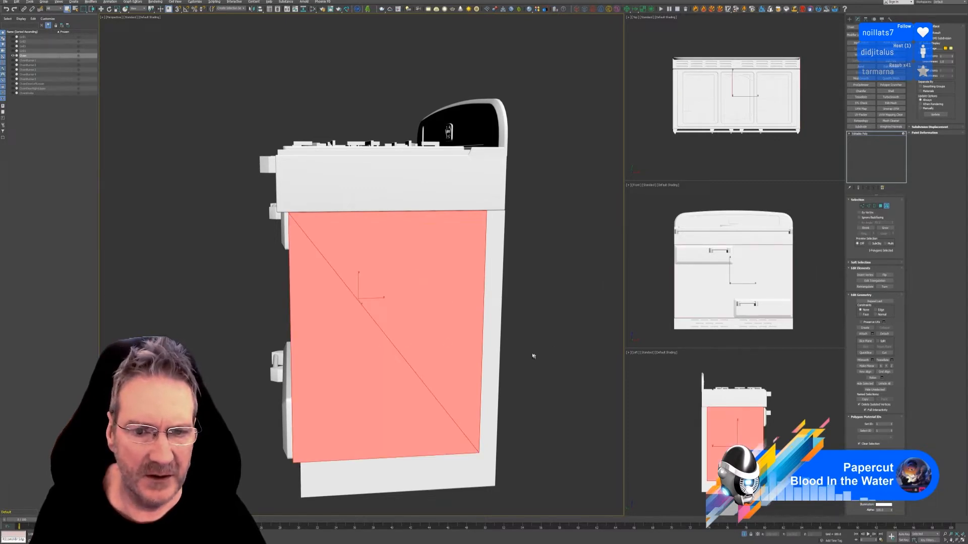
- Detach the selected side-panel elements as a separate object under the default name, and end the isolation to show all cooker parts
middle_click_drag(533, 356, 565, 389, "alt")
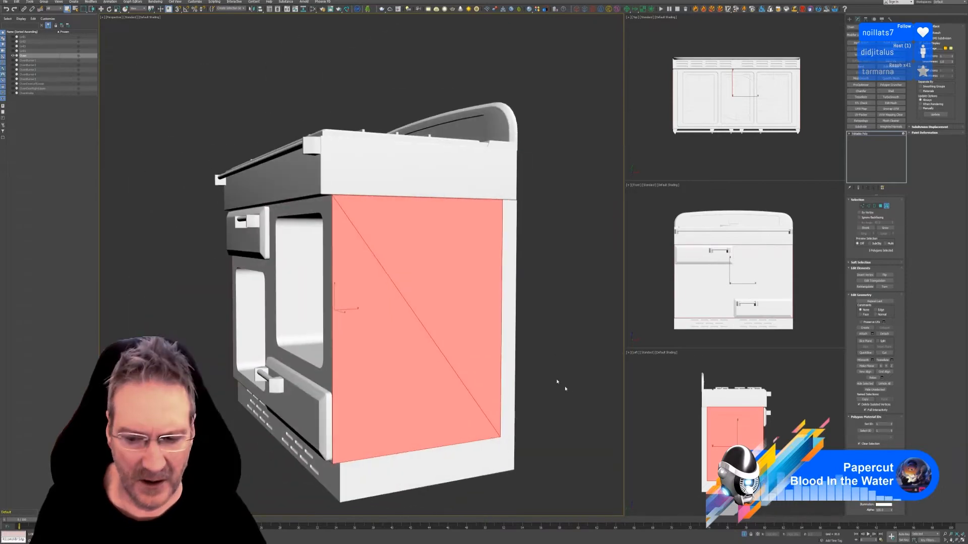
left_click(884, 333)
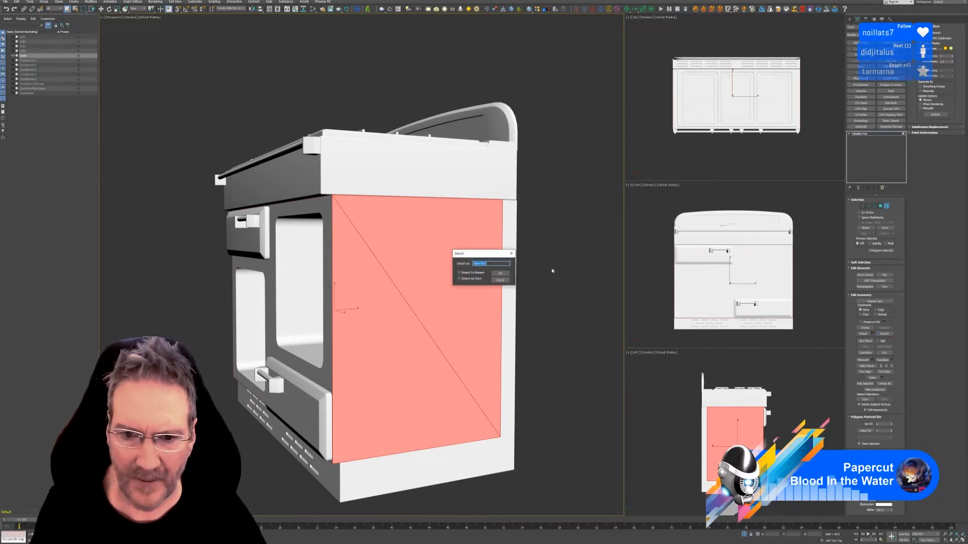
left_click(504, 273)
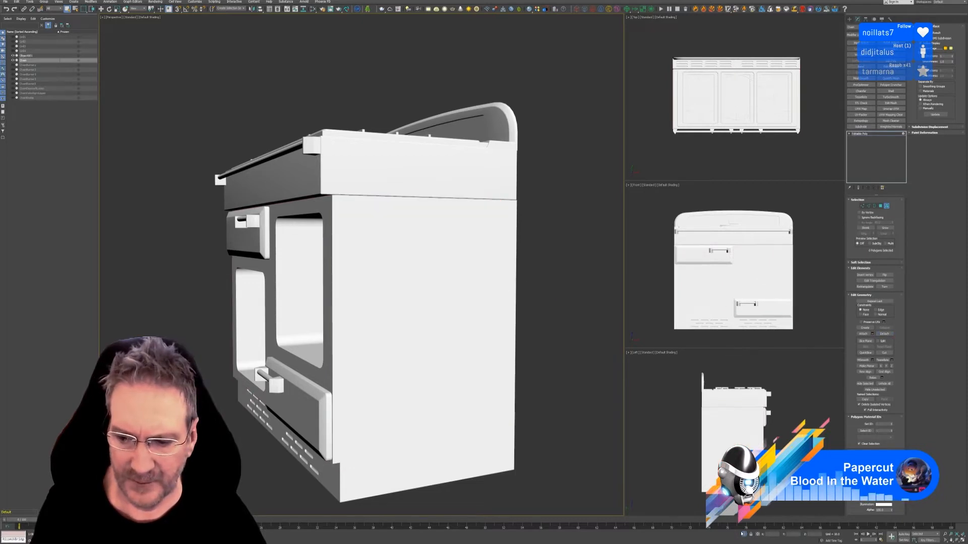
left_click(742, 535)
left_click(888, 208)
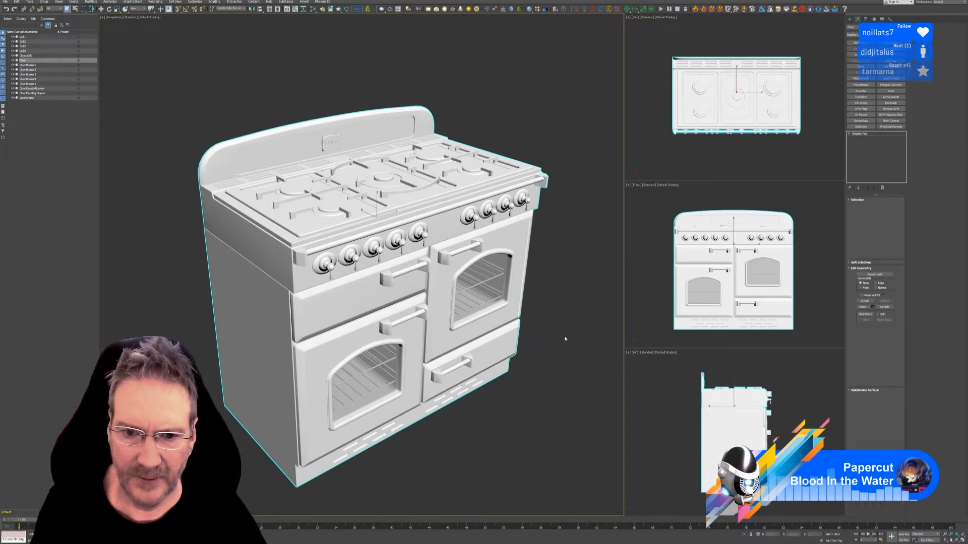
- Select the detached side-panel object on the opposite side of the full cooker
left_click(570, 344)
middle_click_drag(570, 344, 424, 335, "alt")
scroll(424, 335, "up", 2)
middle_click_drag(423, 335, 518, 347)
scroll(518, 347, "down", 4)
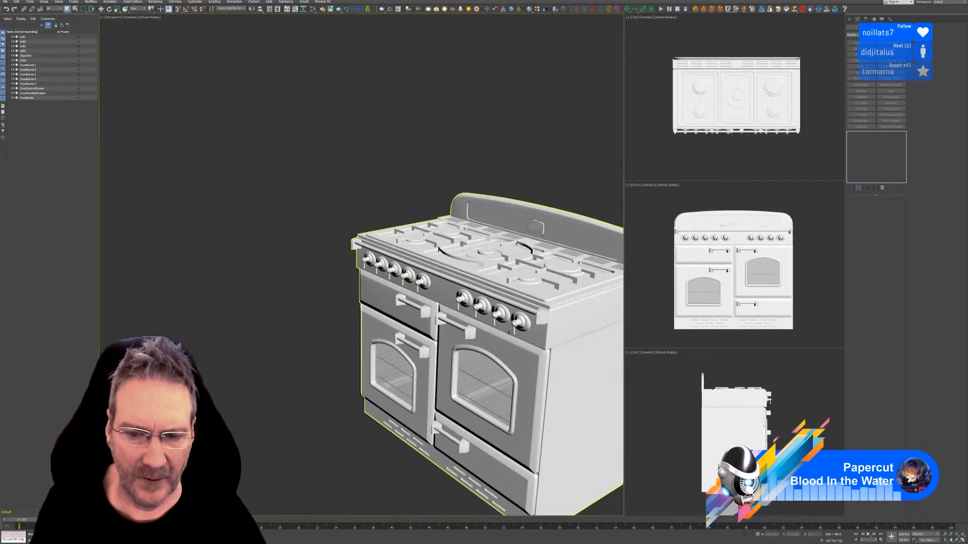
middle_click_drag(333, 318, 234, 244, "alt")
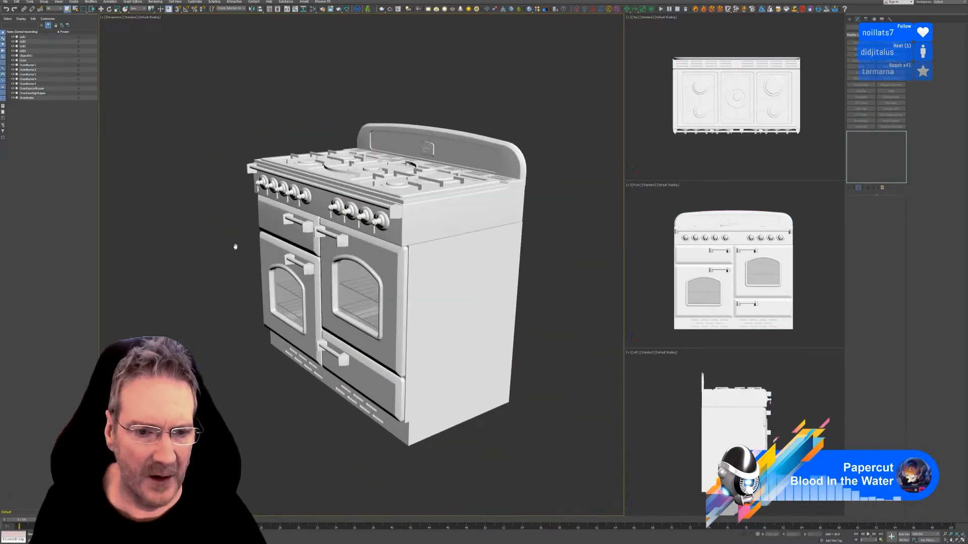
left_click(483, 292)
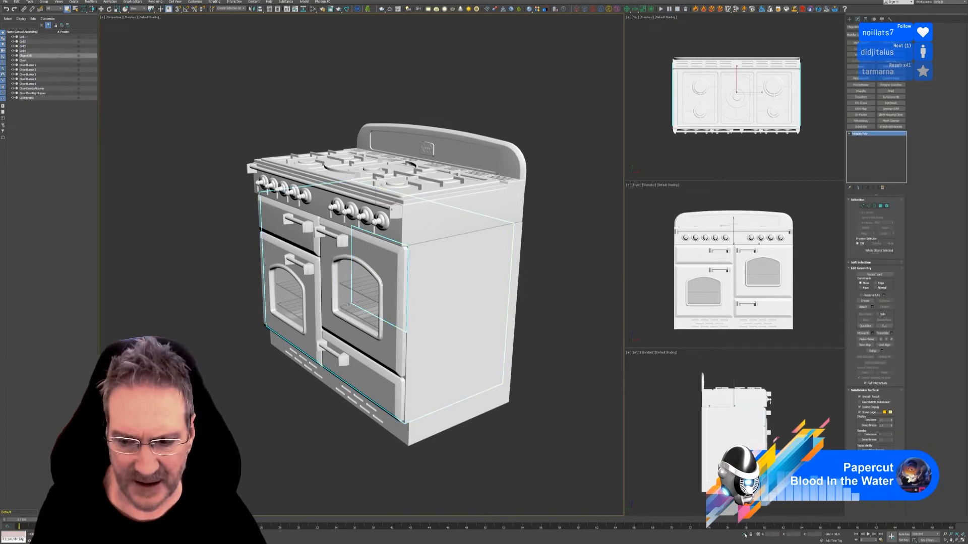
- Isolate the detached side-panel shell and select the overlapping vertices at the upper front corner of its triangulated side
left_click(745, 534)
middle_click_drag(340, 272, 320, 264, "alt")
scroll(320, 263, "down", 4)
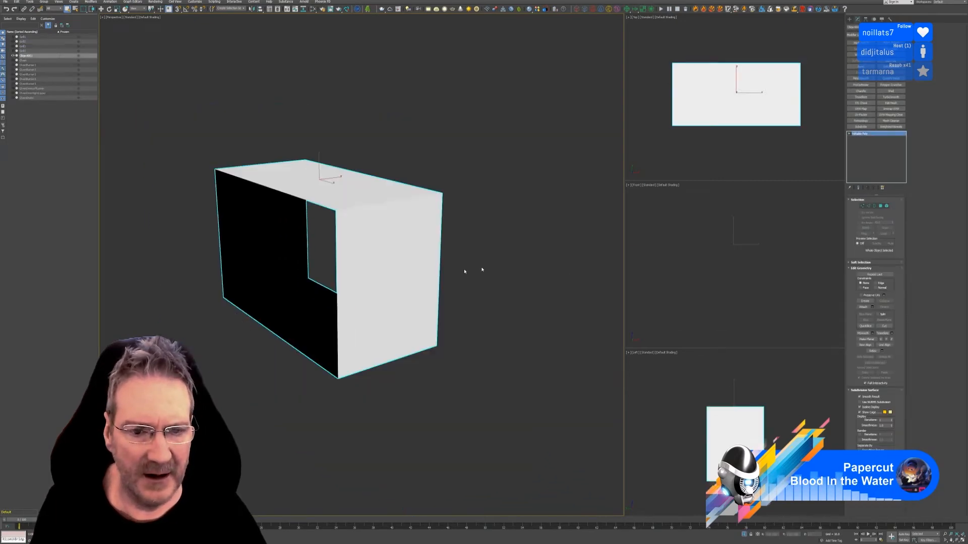
left_click(862, 206)
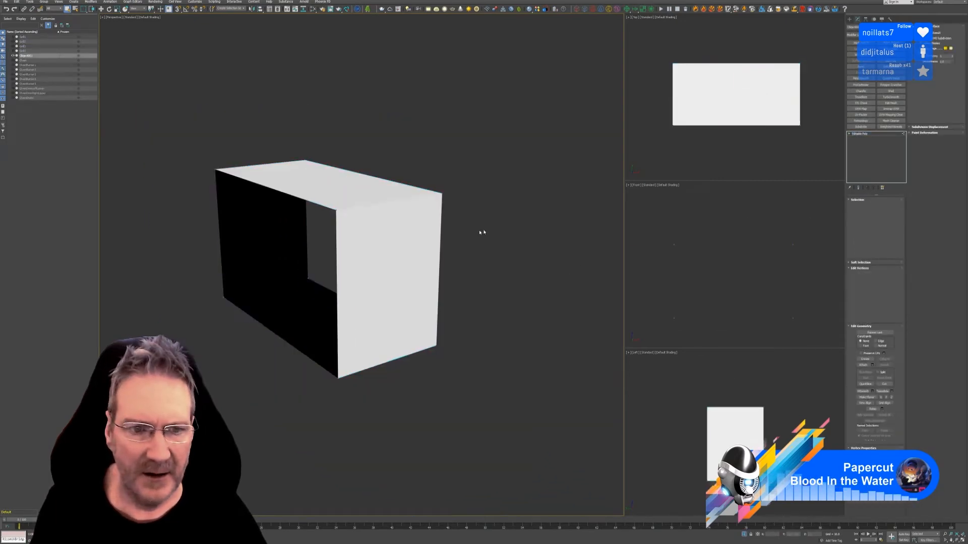
scroll(479, 231, "up", 4)
scroll(211, 197, "up", 5)
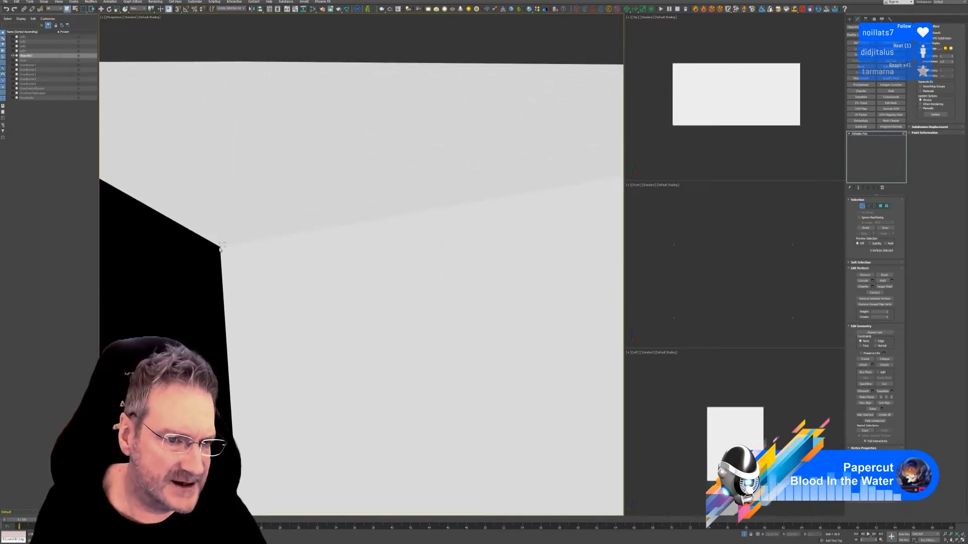
left_click(218, 250)
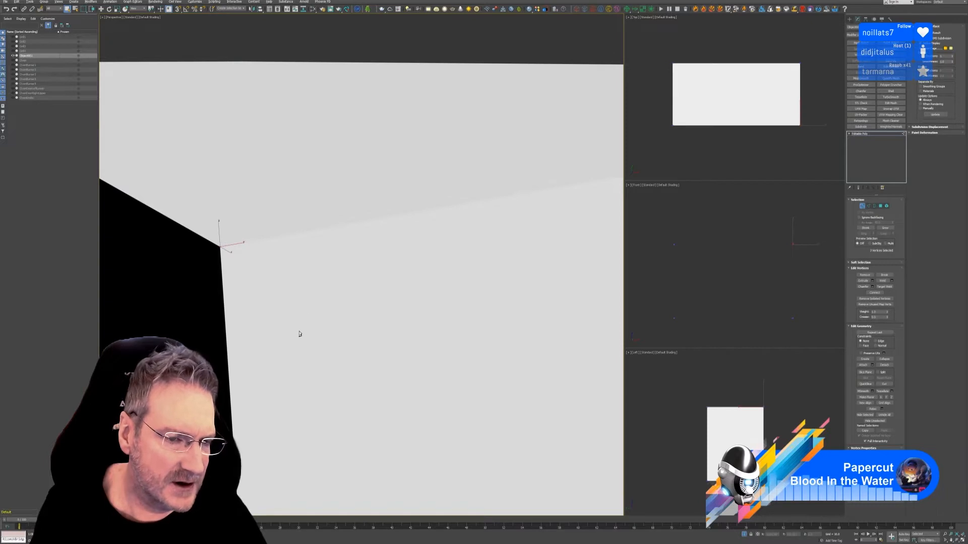
mouse_move(298, 332)
middle_mouse_down("alt")
mouse_move(311, 342)
mouse_move(307, 333)
middle_mouse_up("alt")
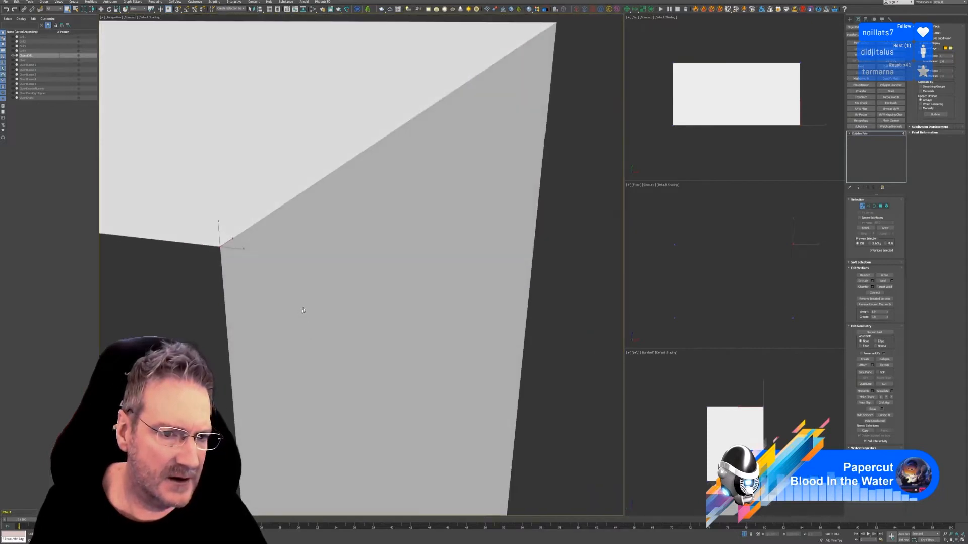
scroll(303, 314, "down", 1)
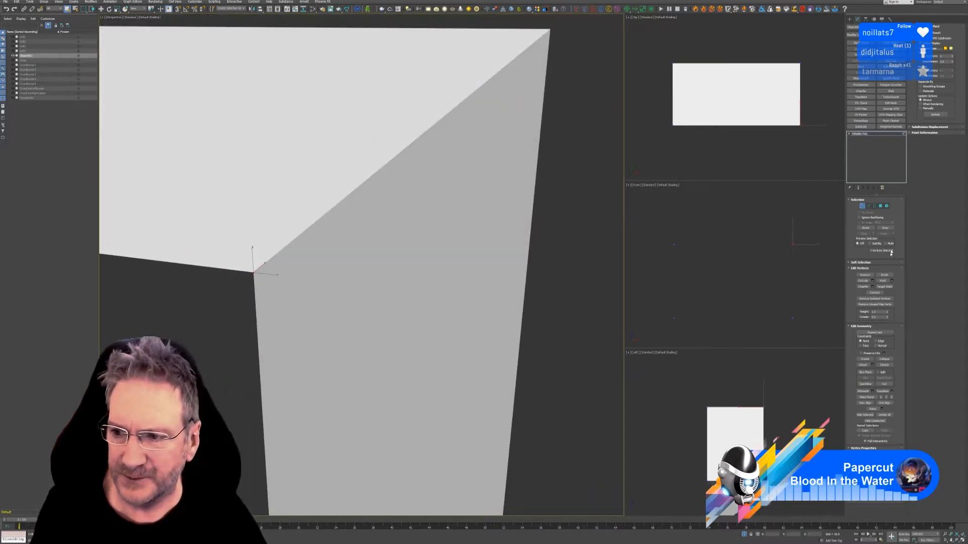
- Weld the selected upper front corner vertices using a larger weld threshold
left_click(892, 281)
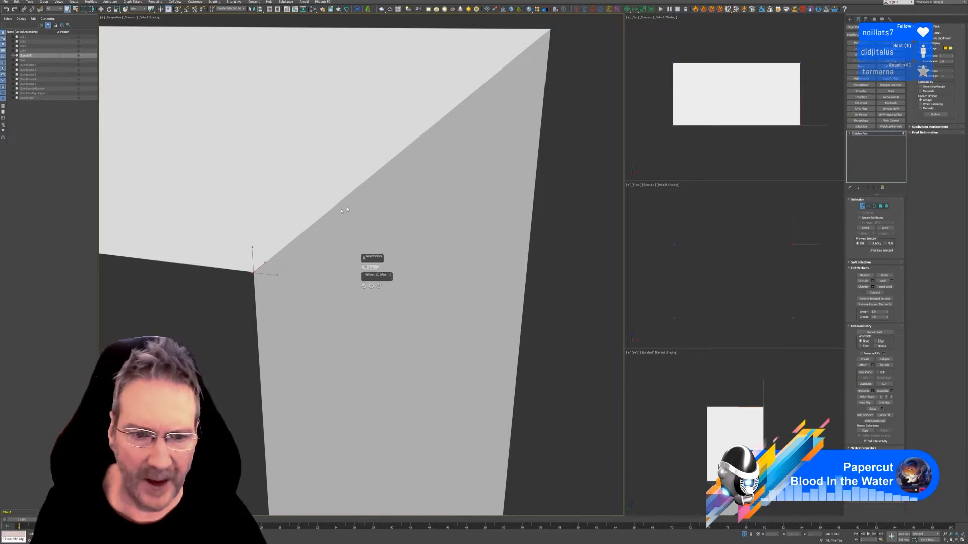
left_click_drag(365, 267, 362, 33)
left_click(365, 285)
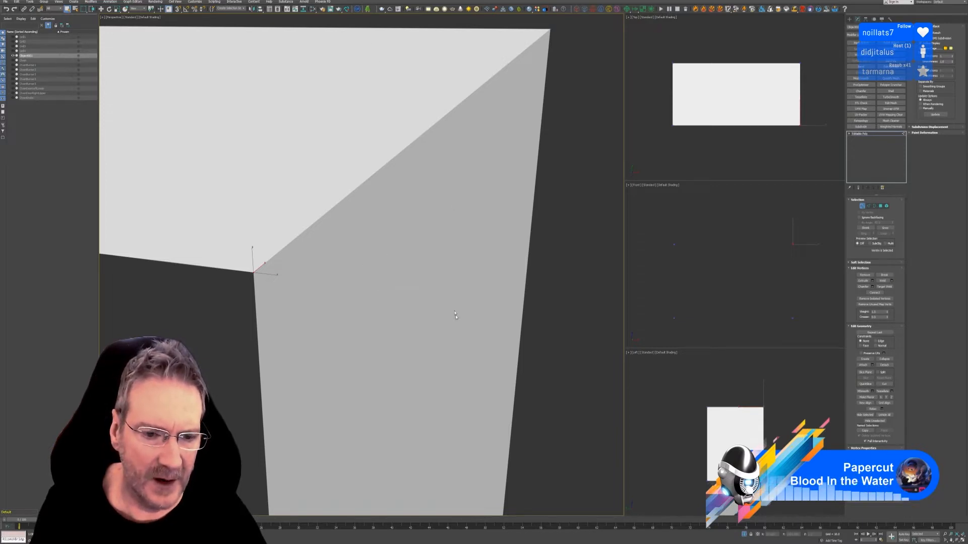
- Weld the overlapping vertices at the lower rear corner of the same side and leave vertex editing
middle_click_drag(455, 320, 413, 388, "alt")
left_click_drag(395, 386, 374, 405)
middle_click_drag(464, 404, 404, 397, "alt")
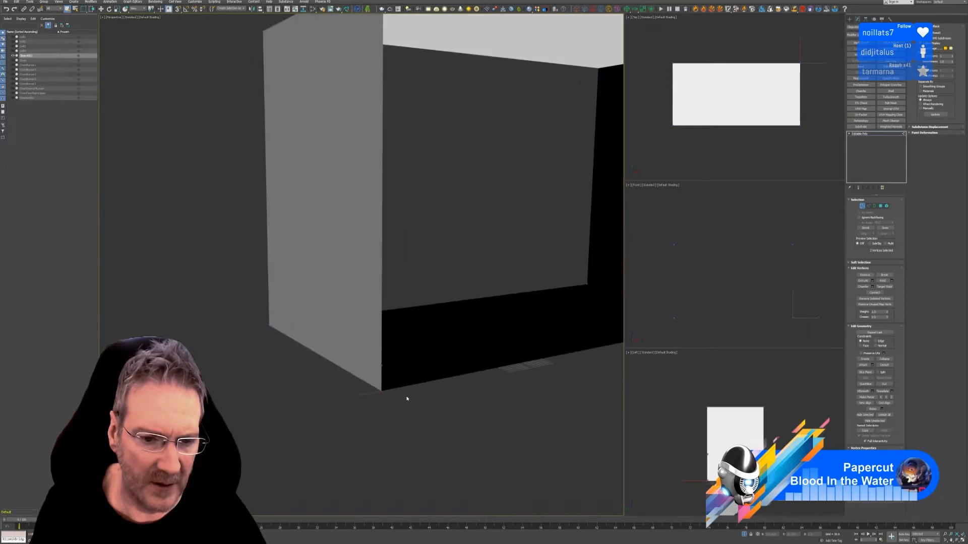
left_click(891, 281)
left_click(364, 285)
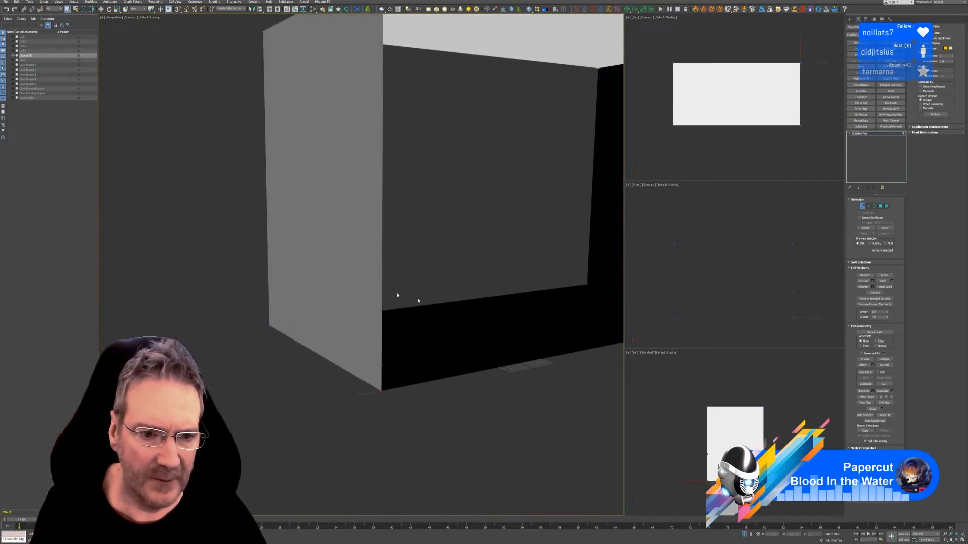
left_click(861, 206)
scroll(472, 335, "down", 5)
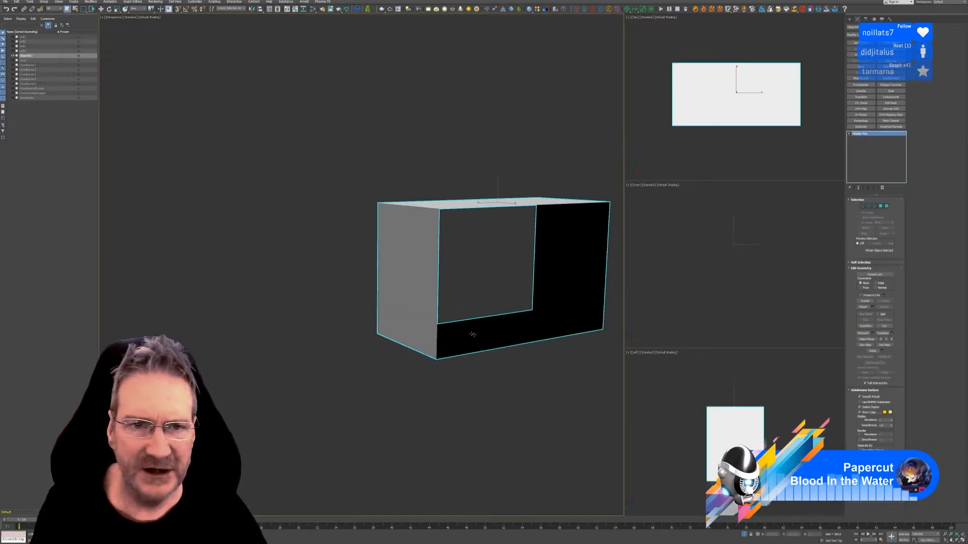
- Check by element selection whether the shell's side triangles are joined to the rest of the shell
middle_click_drag(450, 379, 494, 381, "alt")
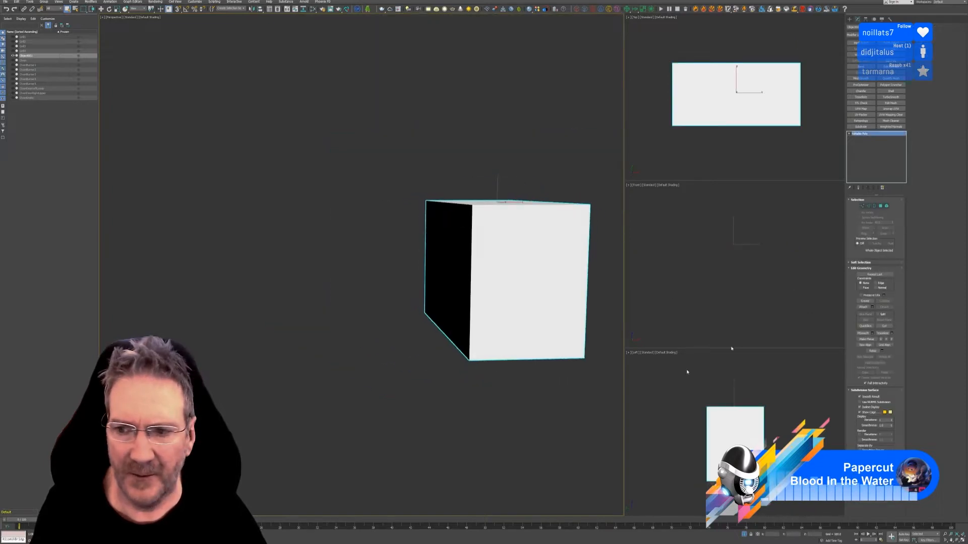
left_click(886, 206)
left_click(546, 135)
left_click(545, 243)
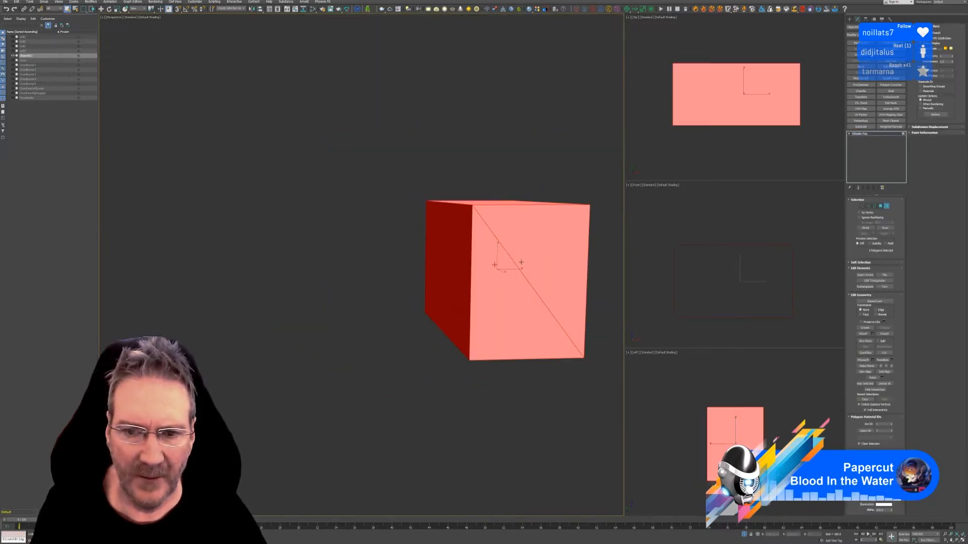
left_click(886, 207)
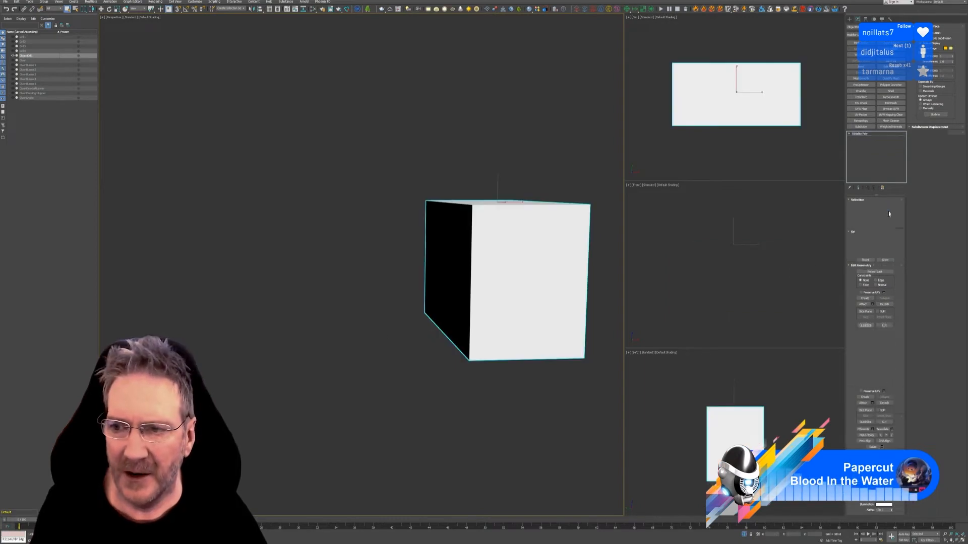
- End the isolation and attach the welded side-panel shell back to the cooker's main body
left_click(745, 535)
left_click(549, 297)
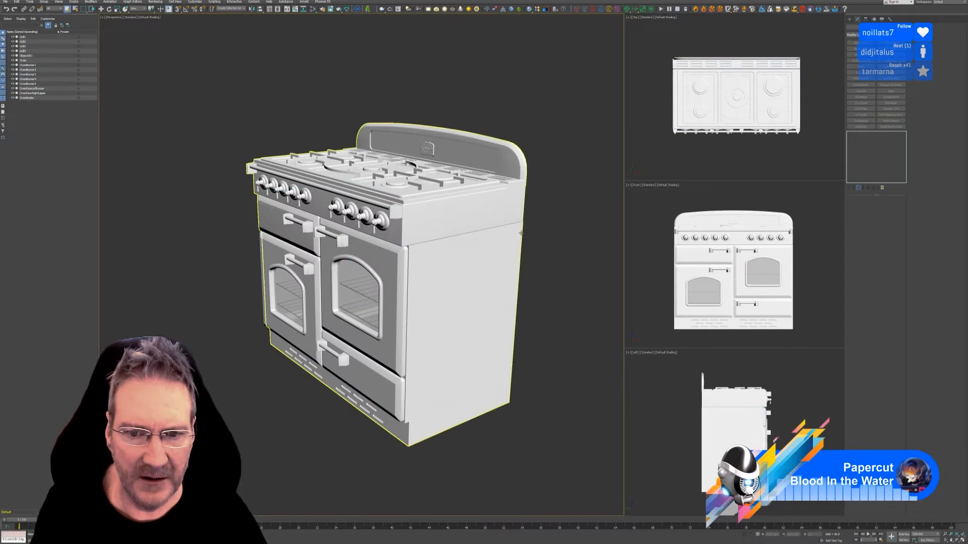
left_click(496, 242)
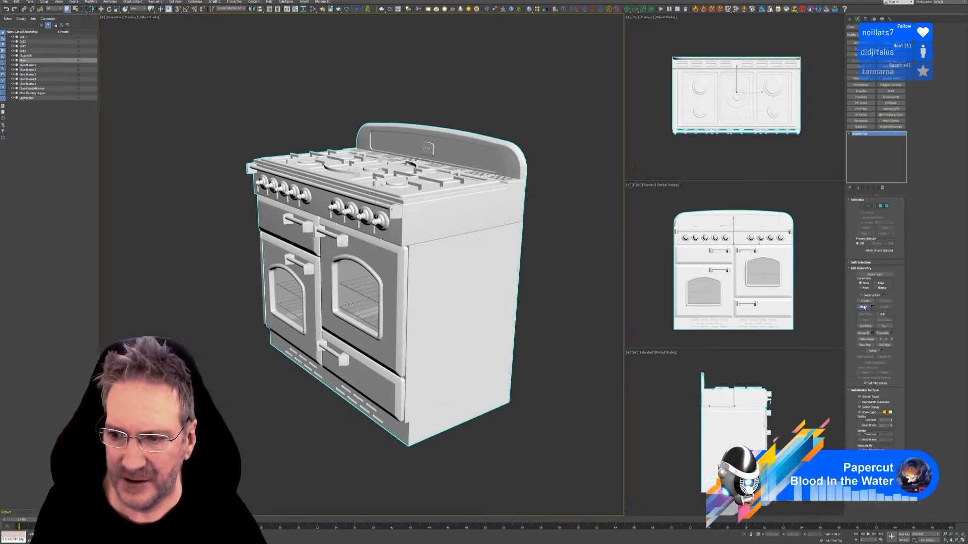
left_click(507, 260)
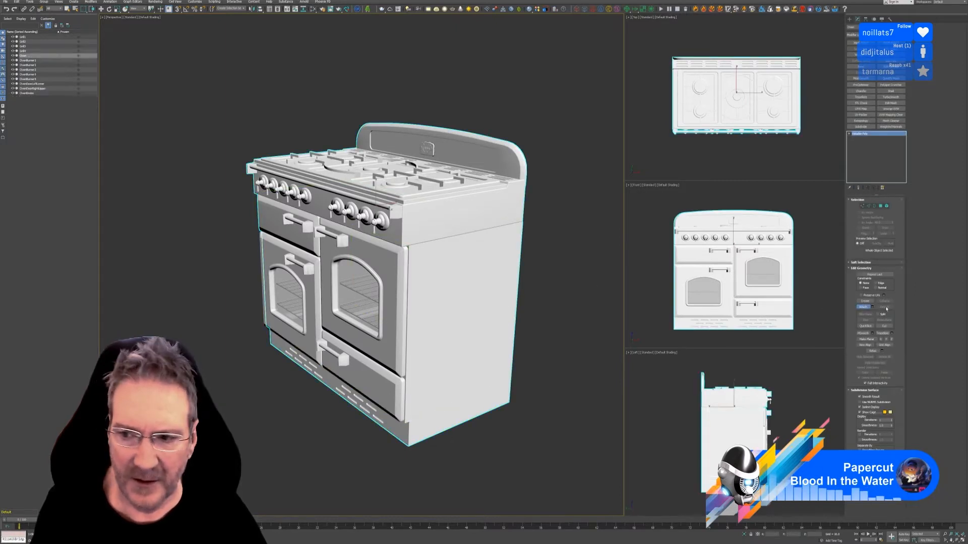
key("w")
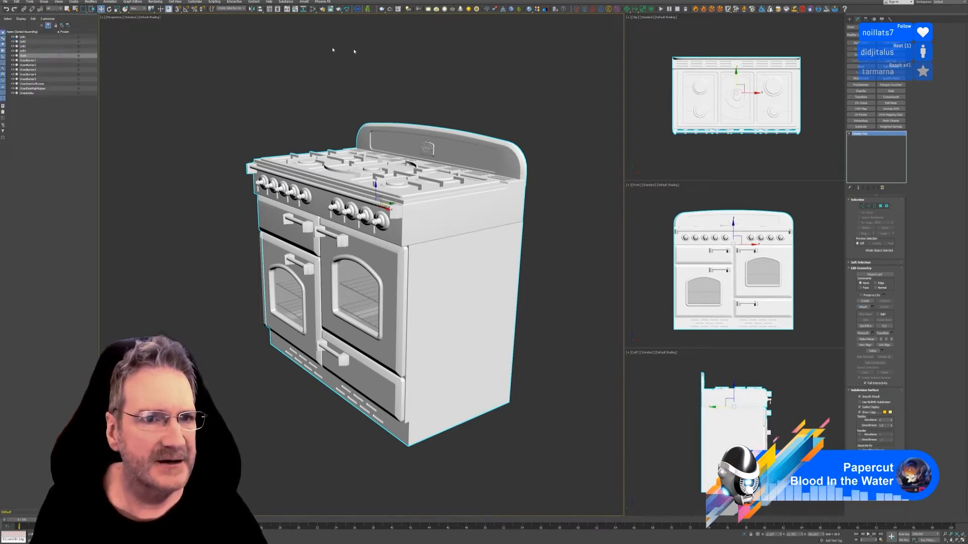
- Send the cooker body to RizomUV through the bridge and switch the 3D view to checker texture display
left_click(348, 10)
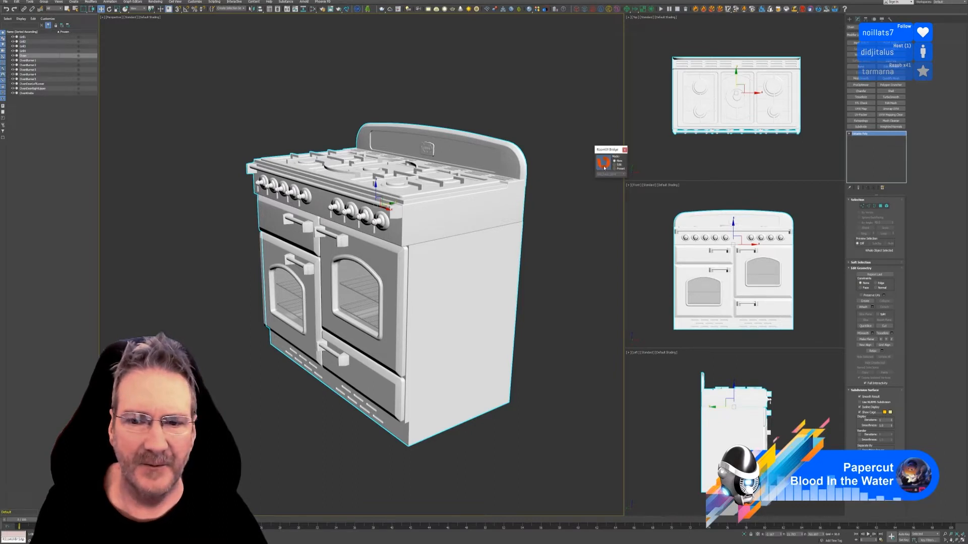
left_click(544, 263)
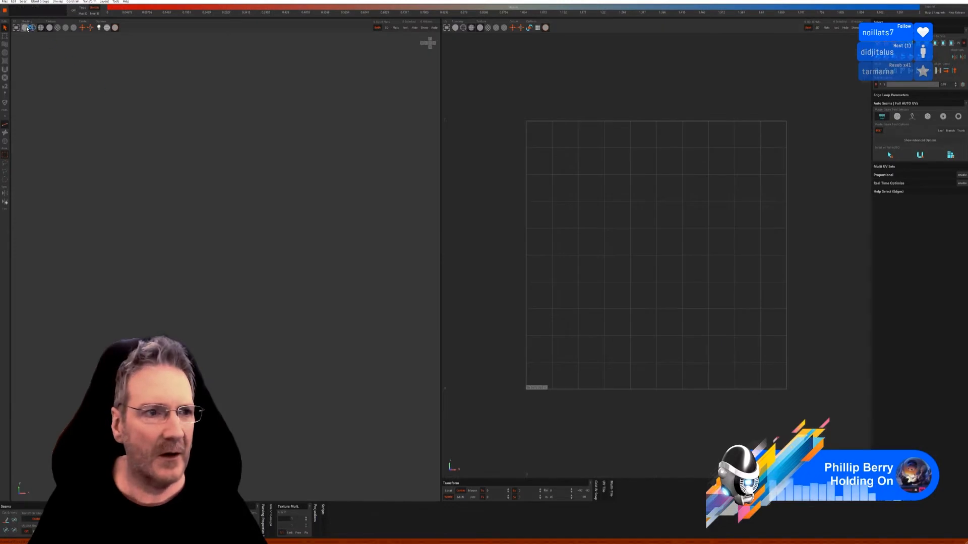
left_click(58, 27)
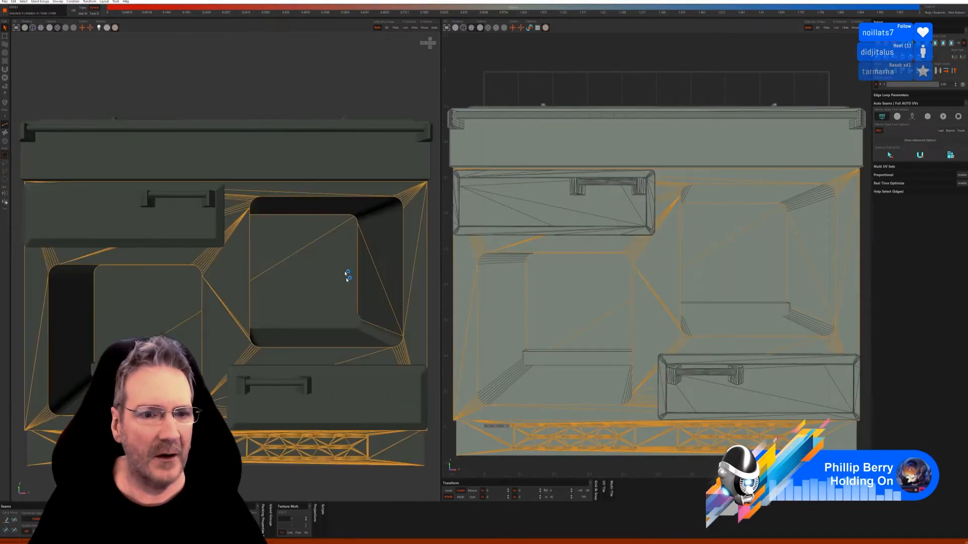
- Select the side-panel shell as an island on the cooker body and isolate it
scroll(338, 346, "down", 3)
left_click_drag(331, 371, 281, 323, "alt")
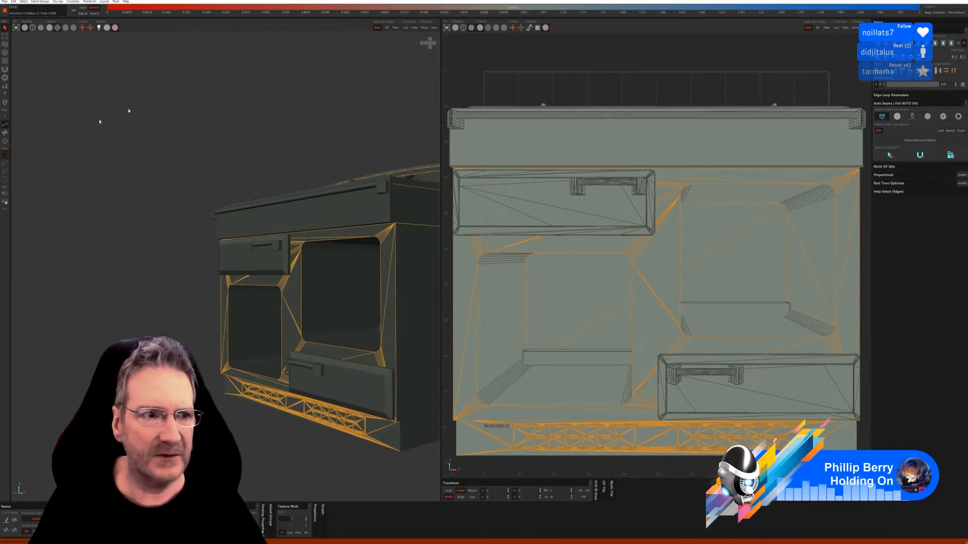
left_click(5, 141)
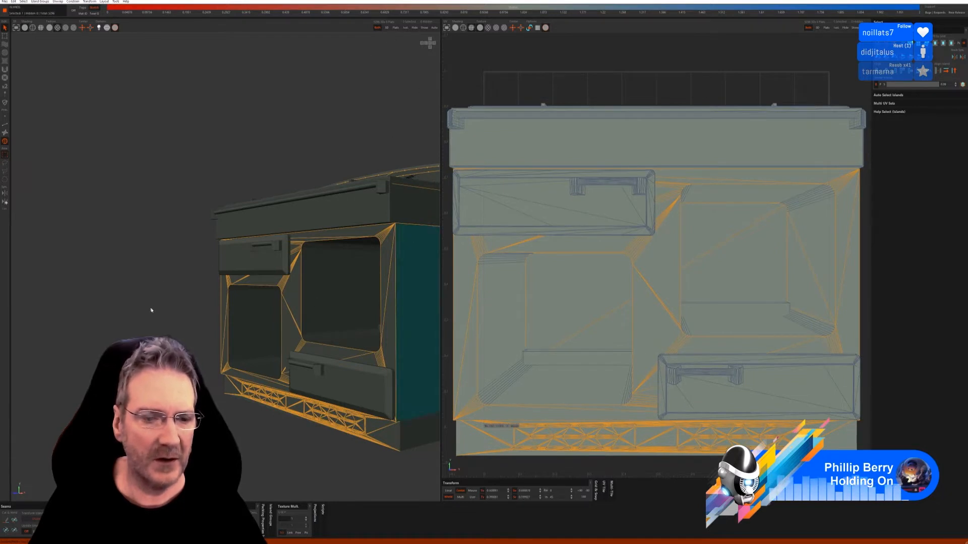
left_click_drag(151, 311, 368, 89, "alt")
left_click(405, 28)
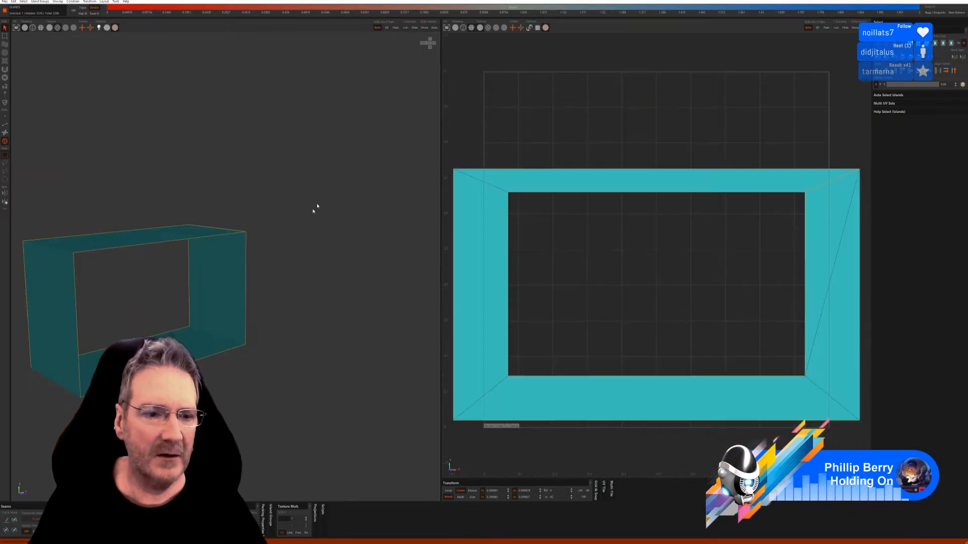
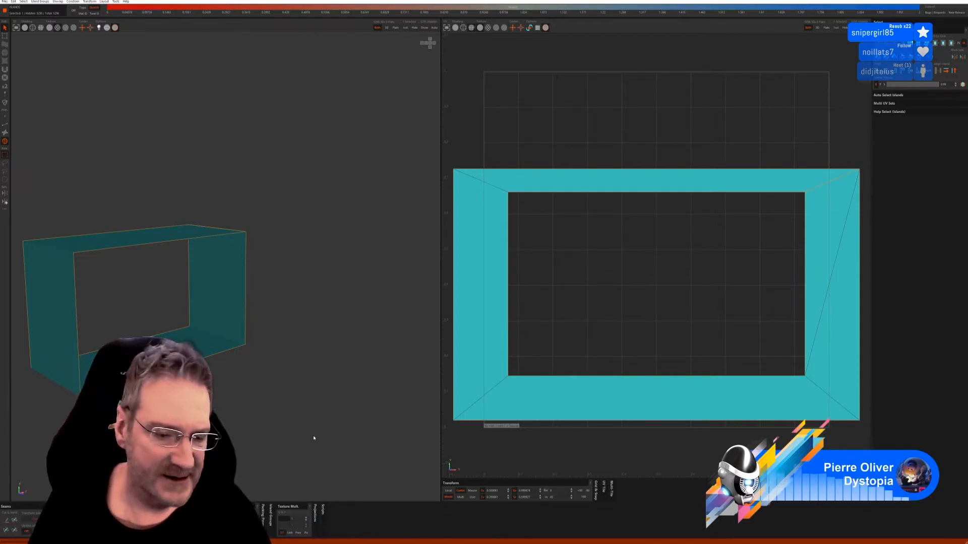
- Switch to 3ds Max, look over the Quad Remesher settings, and close them without remeshing
key("alt+Tab")
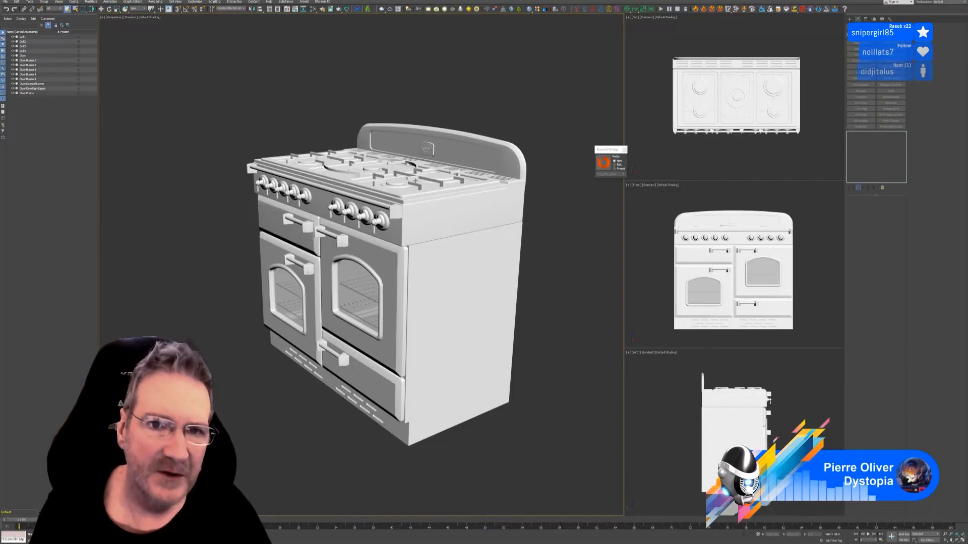
left_click(357, 9)
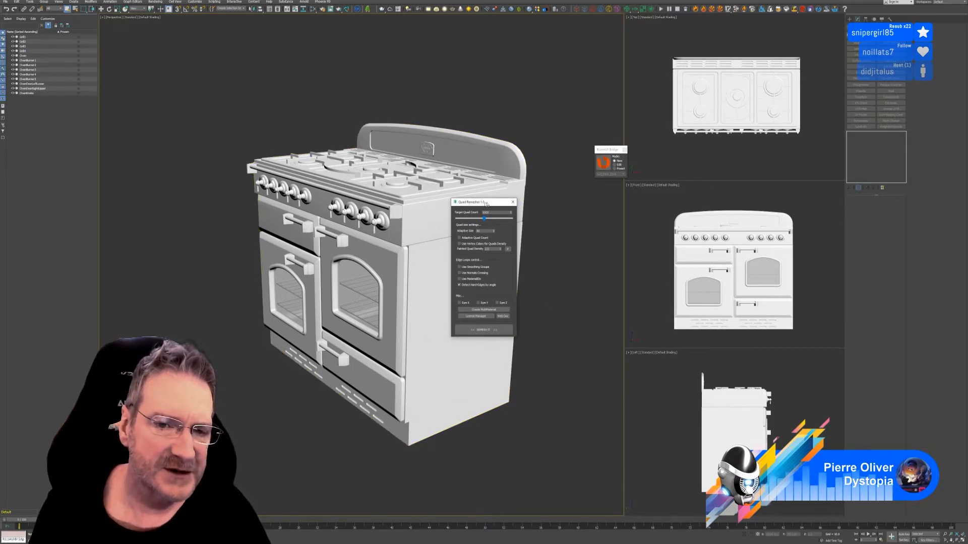
left_click(512, 202)
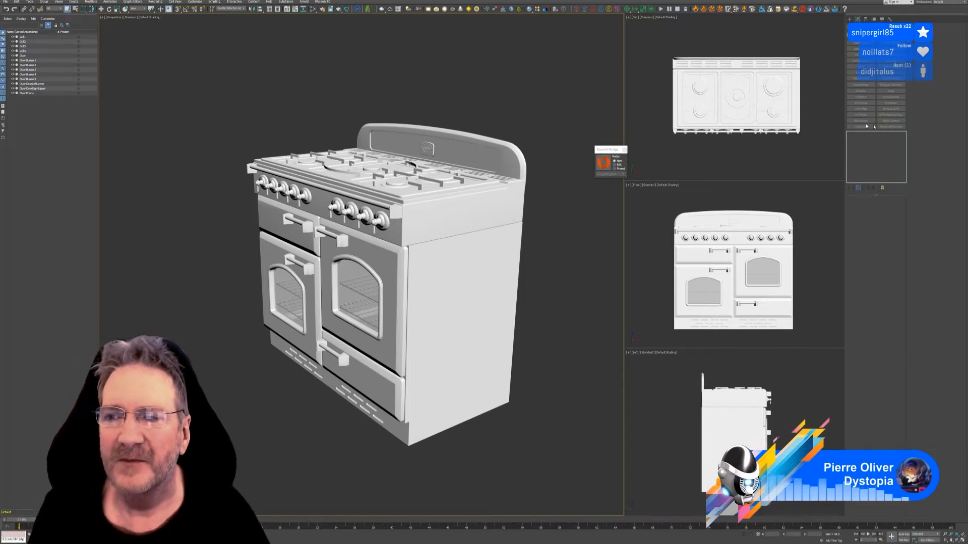
left_click(495, 237)
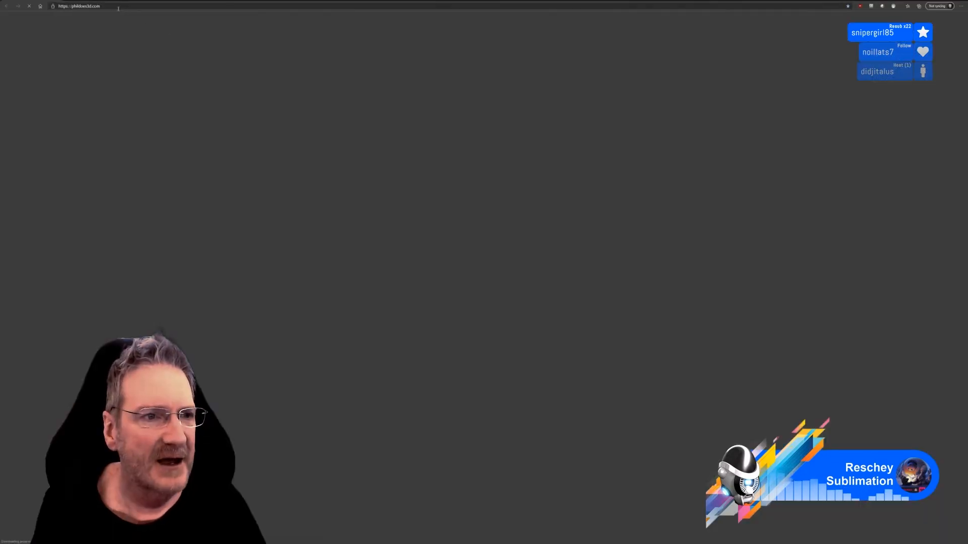
- Open the copied image link in the browser to view the Twitch directory screenshot, and return to RizomUV
left_click(118, 6)
key("ctrl+v")
key("Return")
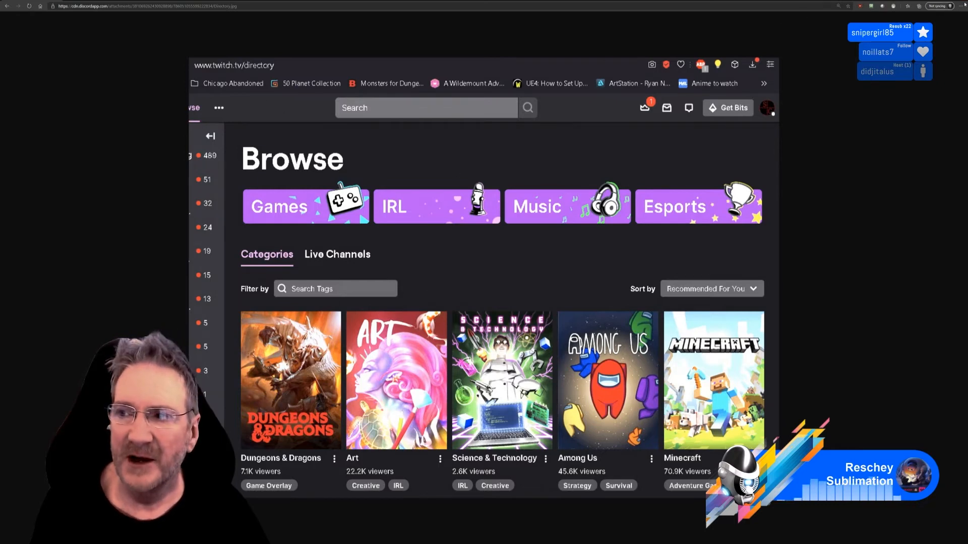
key("alt+Tab")
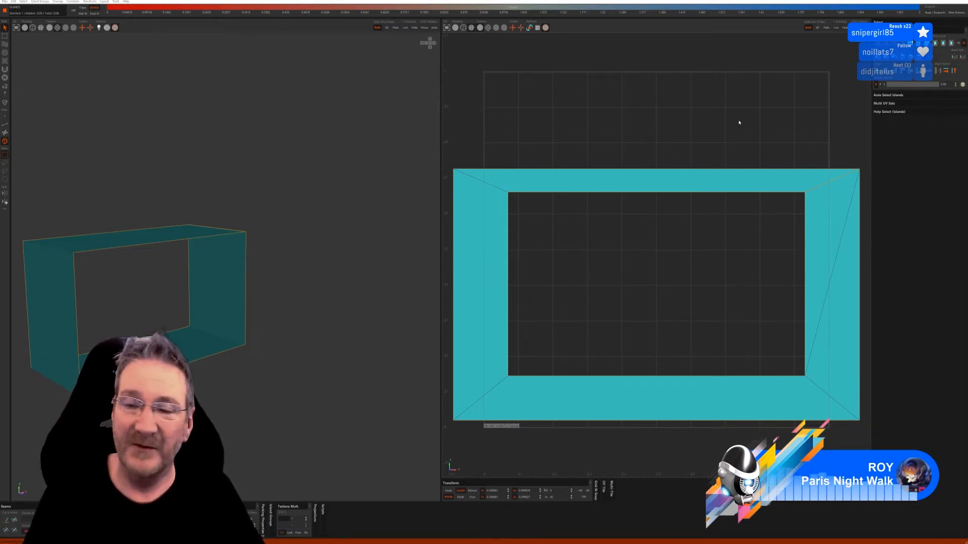
- Unwrap and pack the isolated shell with automatic seams along its four corner edges, and show the whole cooker again
left_click(7, 126)
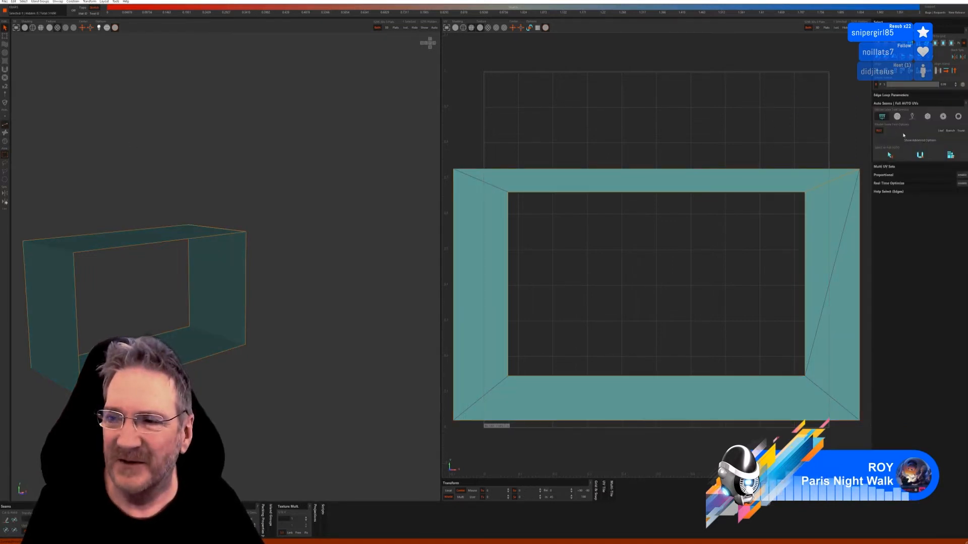
left_click(927, 116)
left_click(891, 173)
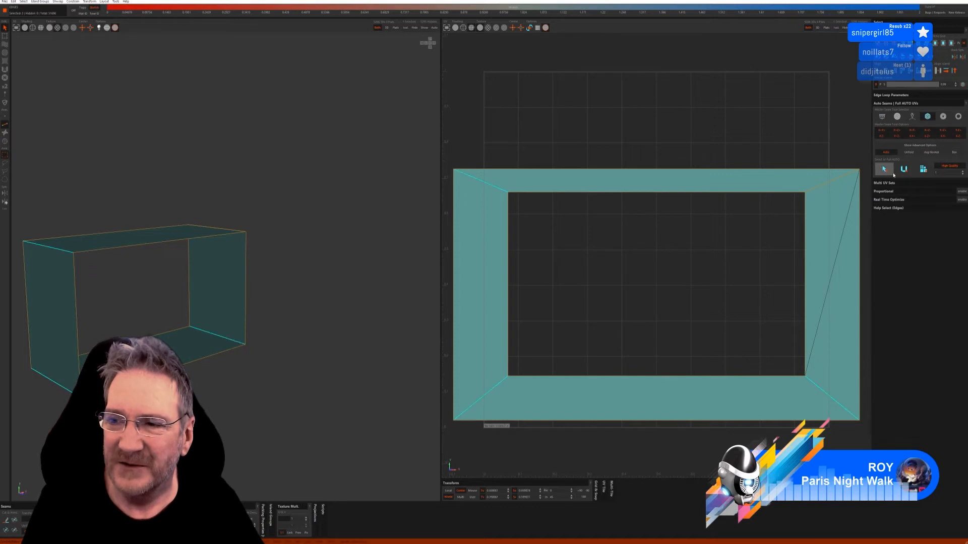
left_click(923, 170)
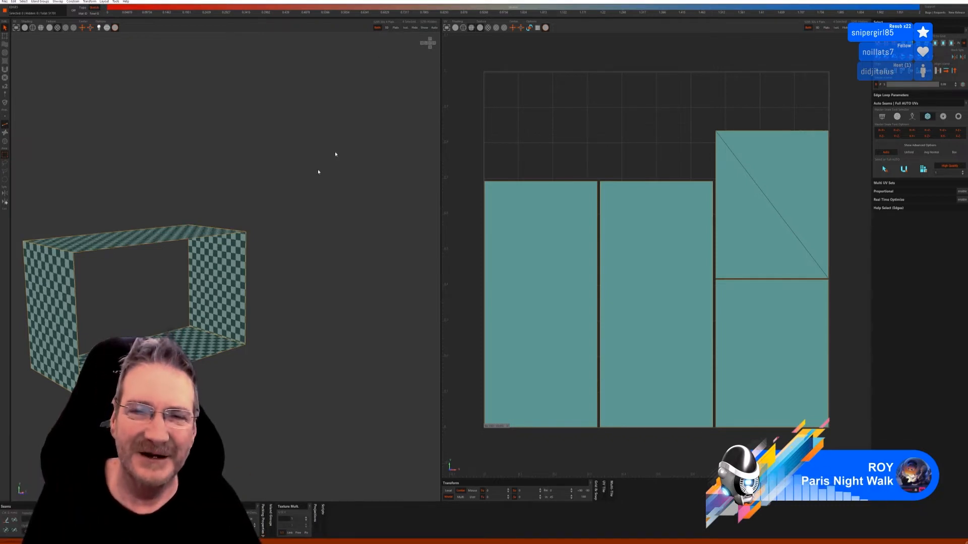
left_click(424, 28)
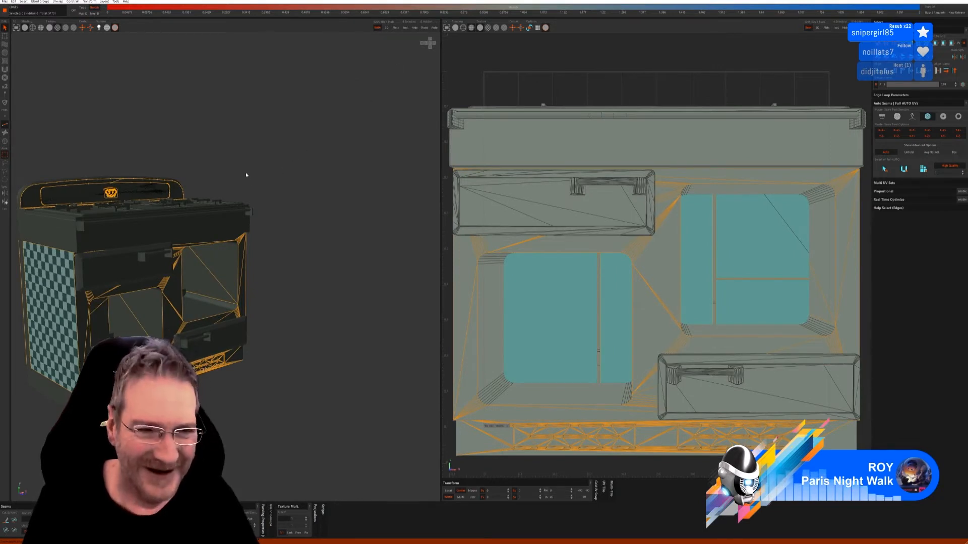
- Select the box-shaped section below the hob as an island and isolate it
middle_click_drag(246, 175, 318, 171, "alt")
left_click(6, 141)
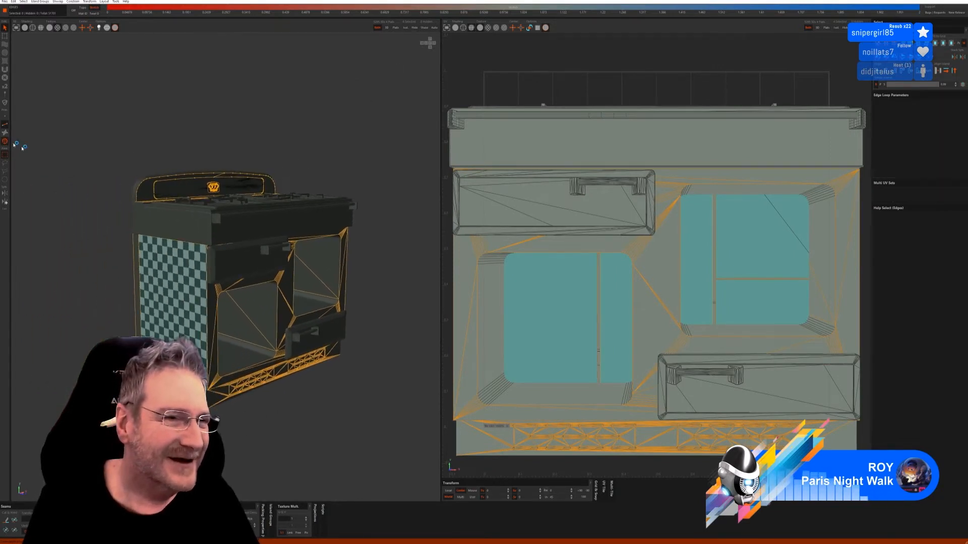
left_click(282, 222)
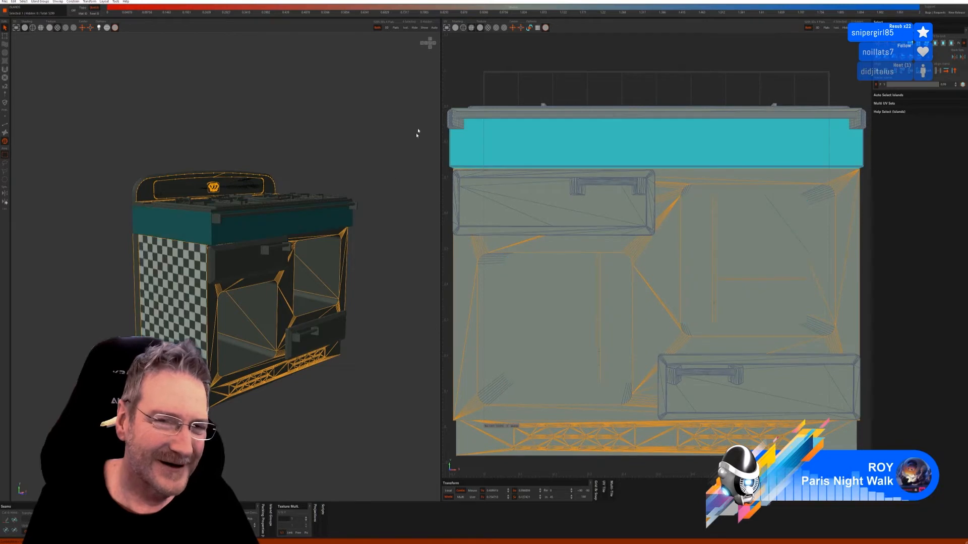
left_click(405, 27)
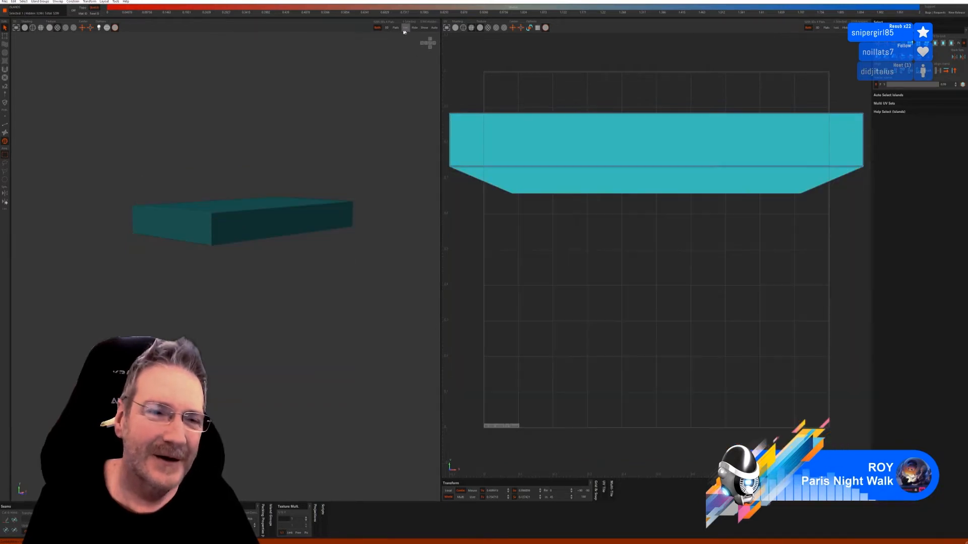
- Unwrap and pack the isolated box section with automatic seams, and show the whole cooker again
left_click(5, 125)
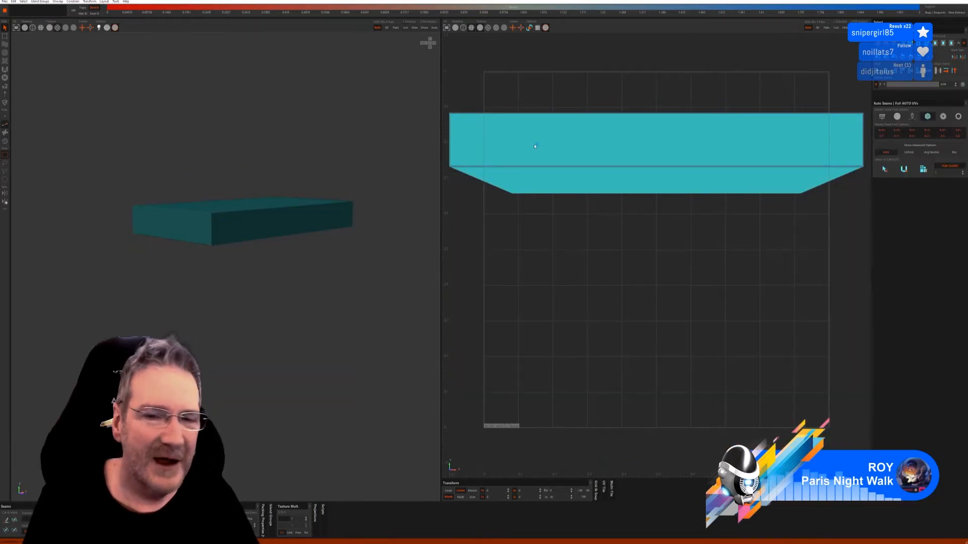
left_click(885, 170)
left_click(923, 170)
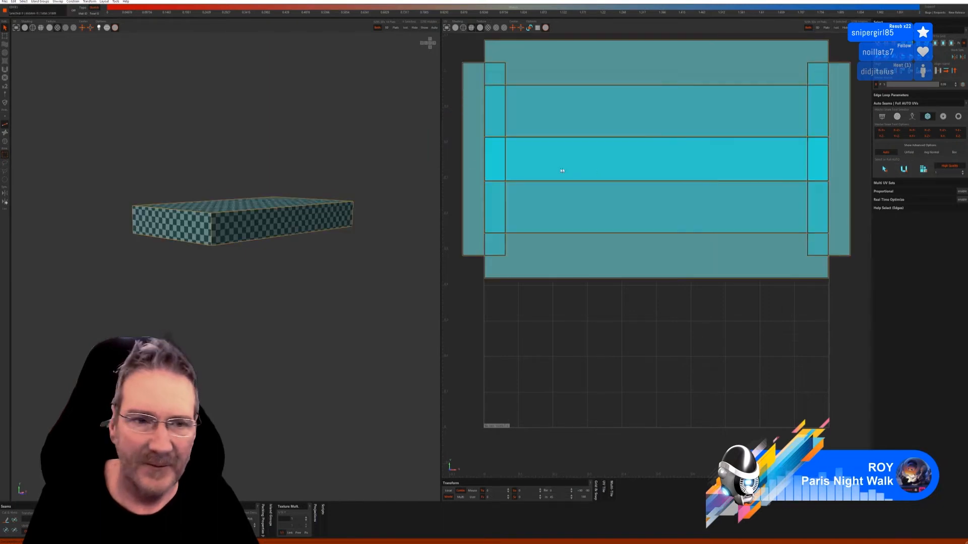
left_click(924, 169)
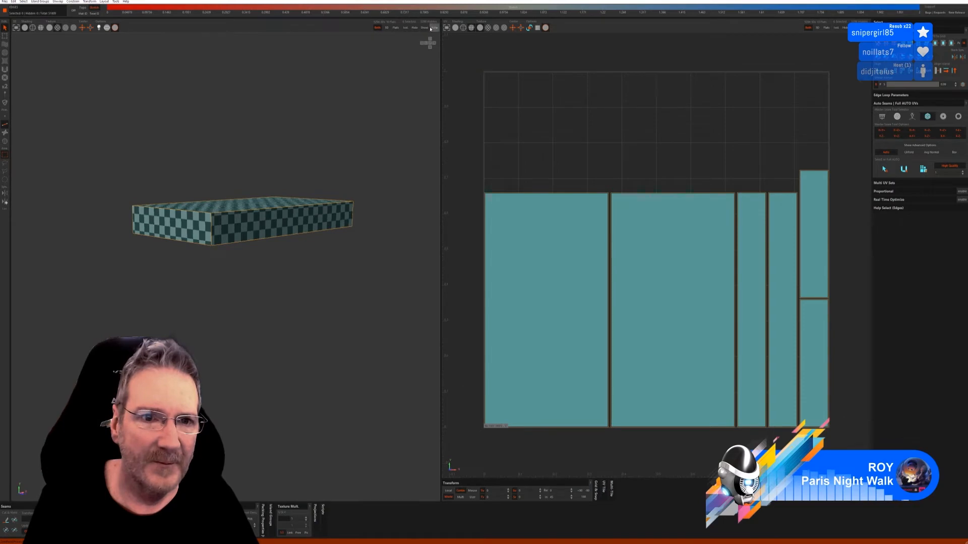
middle_click_drag(214, 153, 301, 102)
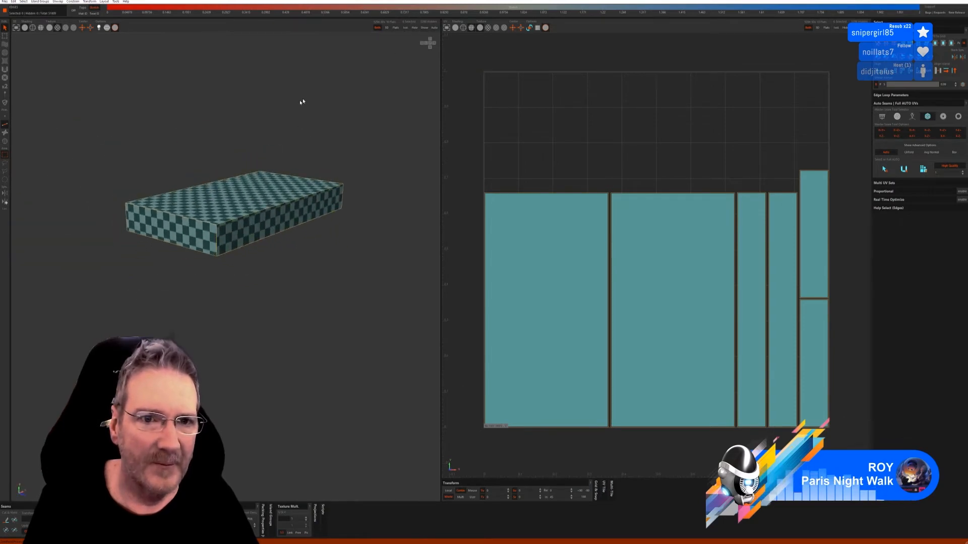
left_click(425, 28)
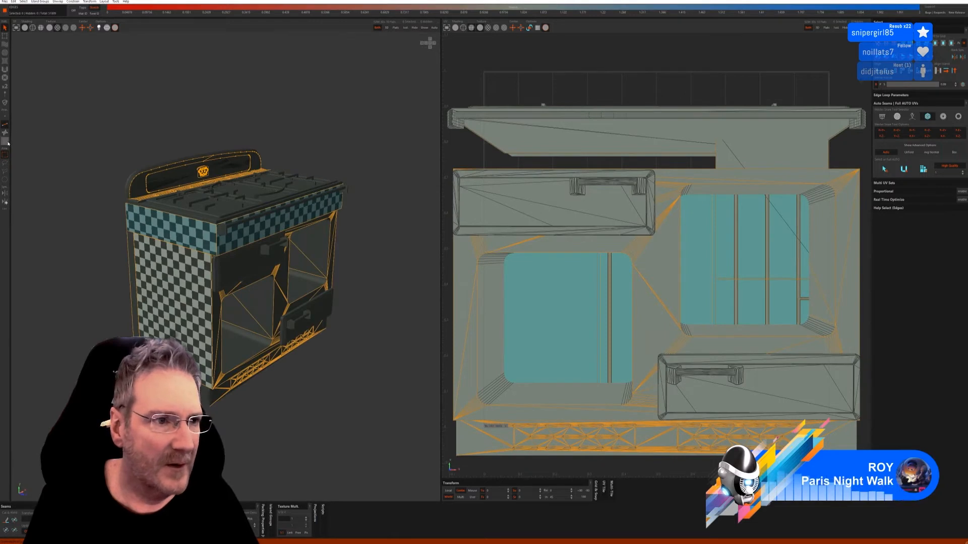
- Select the thin rear frame island, examine it in isolation, and inspect it against the side panel with the whole cooker shown
left_click(5, 141)
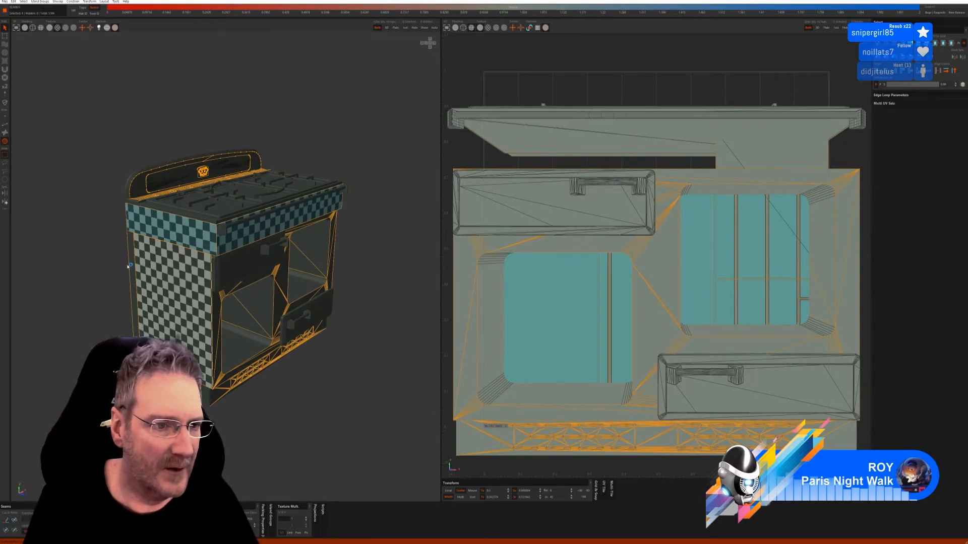
left_click(134, 305)
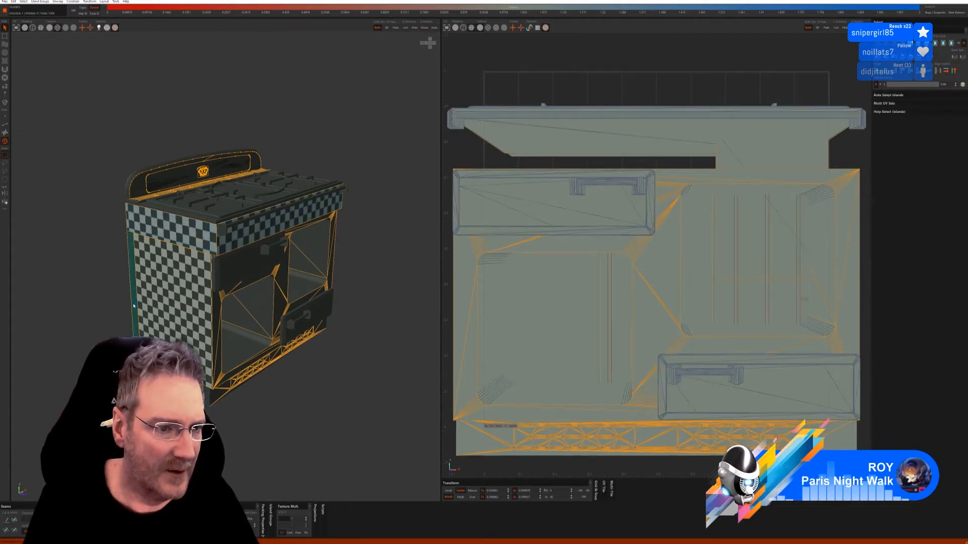
left_click(405, 28)
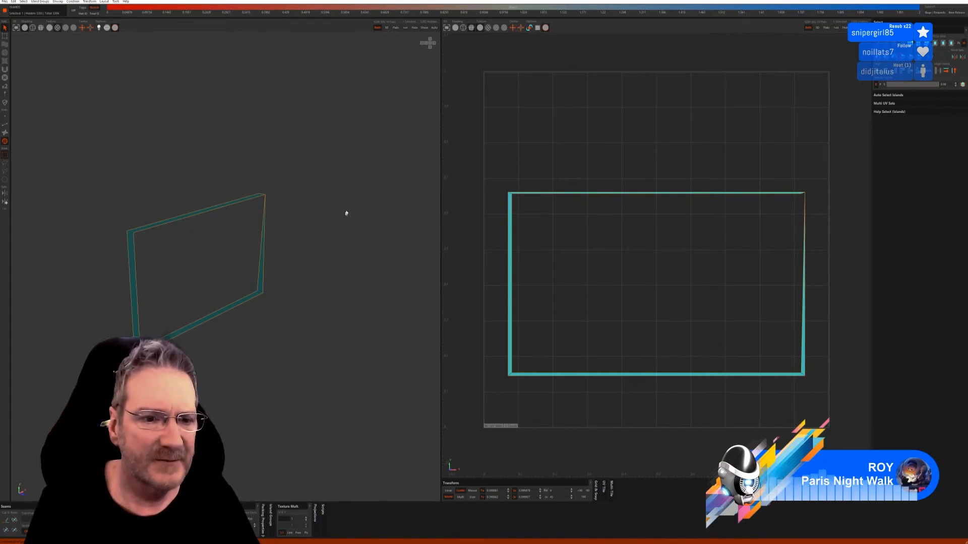
left_click(424, 28)
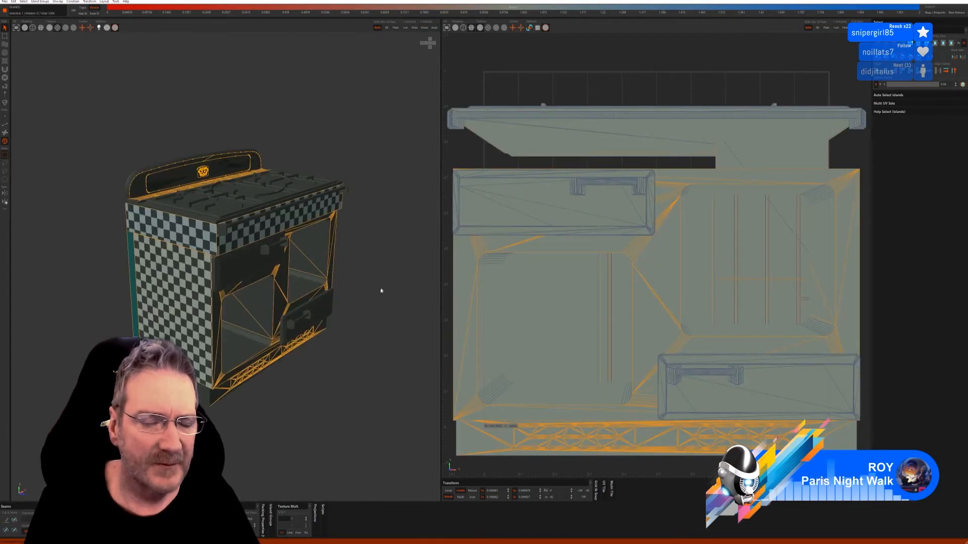
left_click_drag(364, 276, 274, 242, "alt")
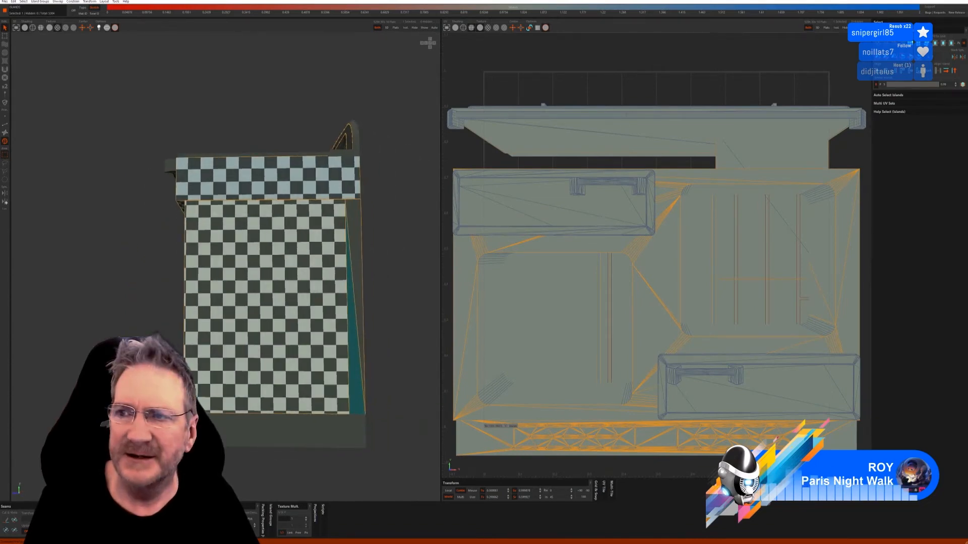
- Close RizomUV without saving, return to 3ds Max, and dismiss the warning and the RizomUV Bridge dialog
left_click(939, 0)
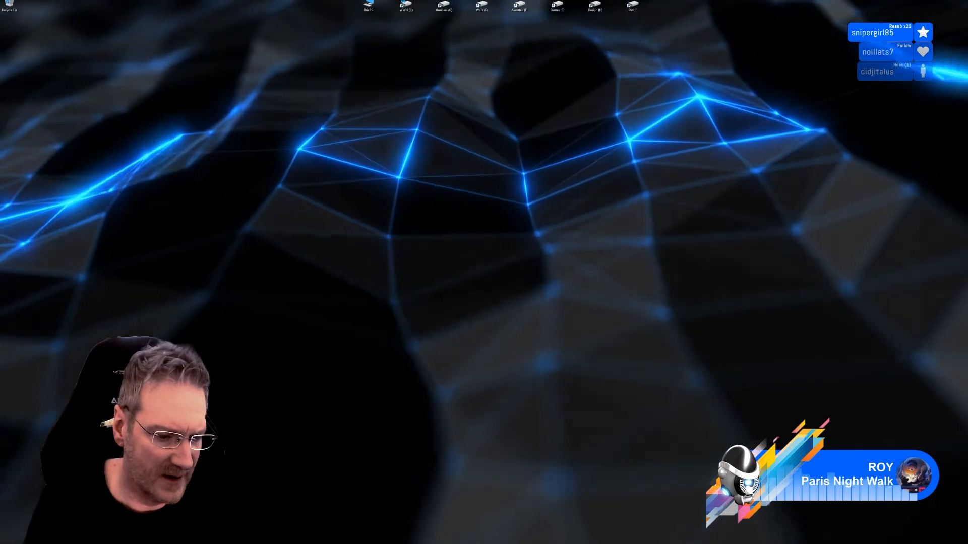
left_click(255, 540)
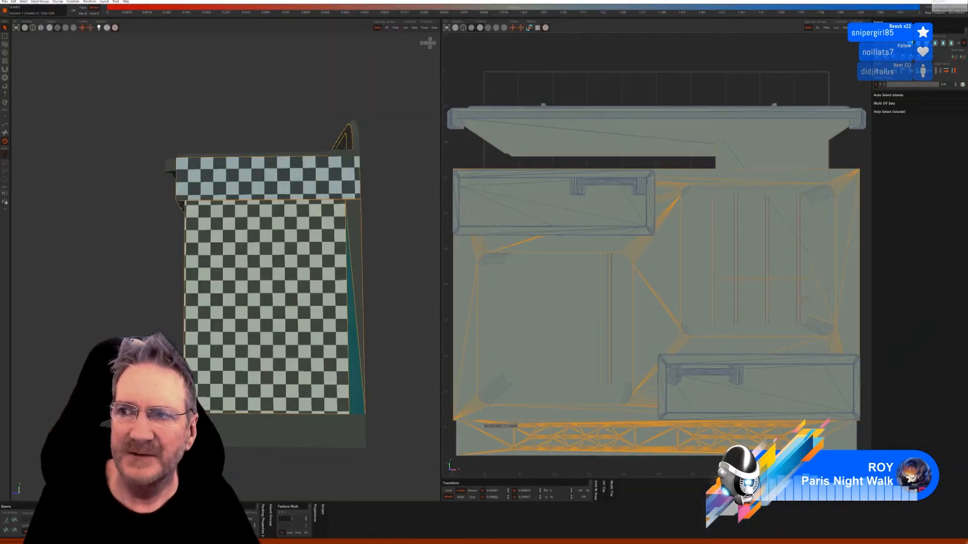
left_click(961, 1)
left_click(495, 271)
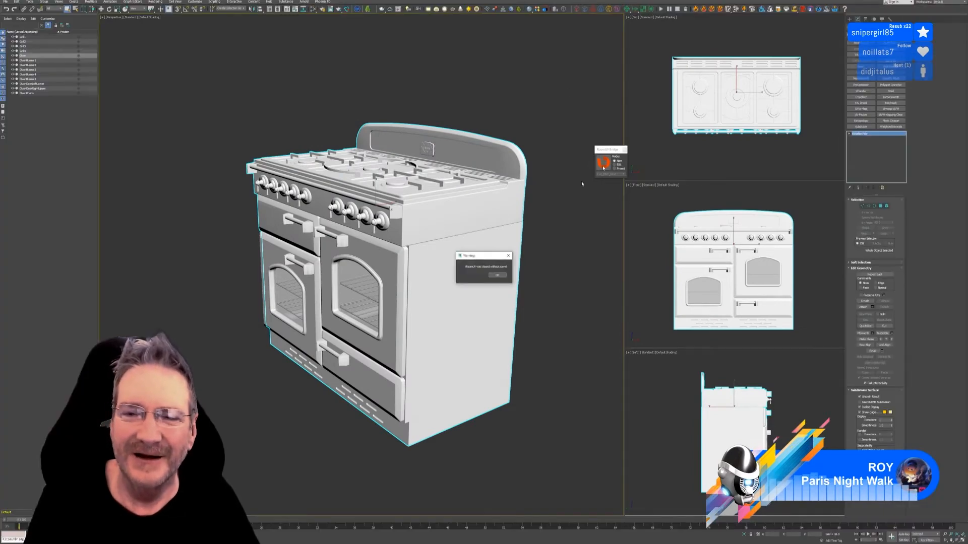
left_click(502, 274)
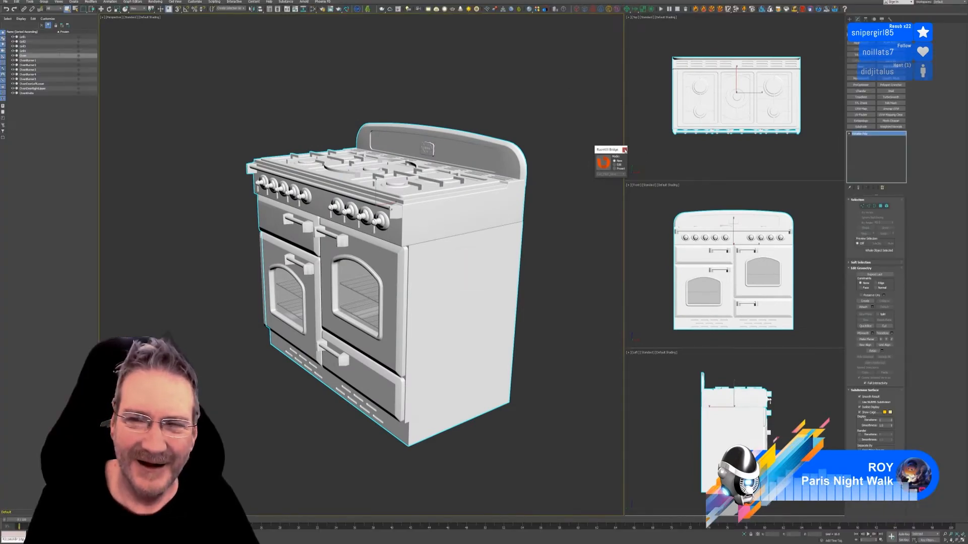
left_click(624, 150)
- Select the rear frame strip behind the side panel as an element and detach it as a separate object
left_click(880, 206)
left_click(459, 322)
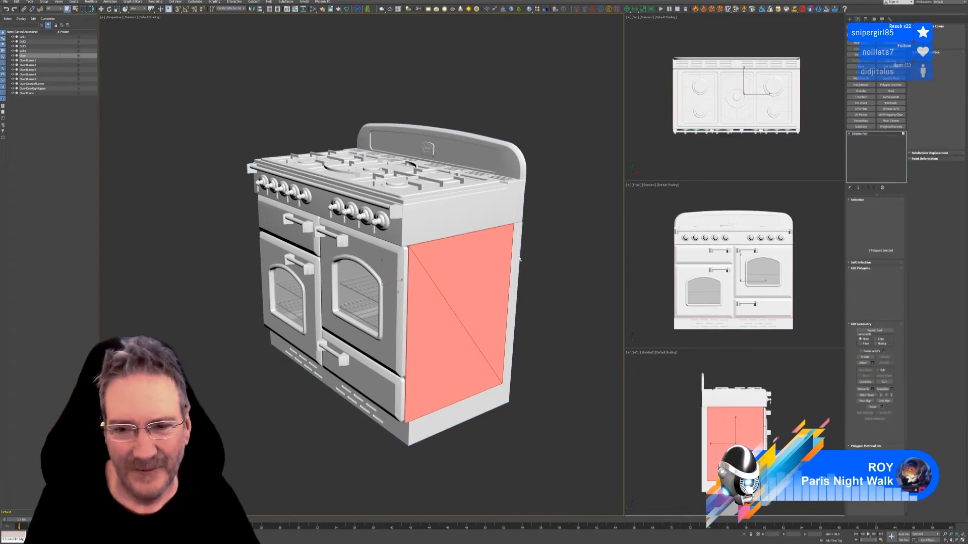
left_click(518, 313)
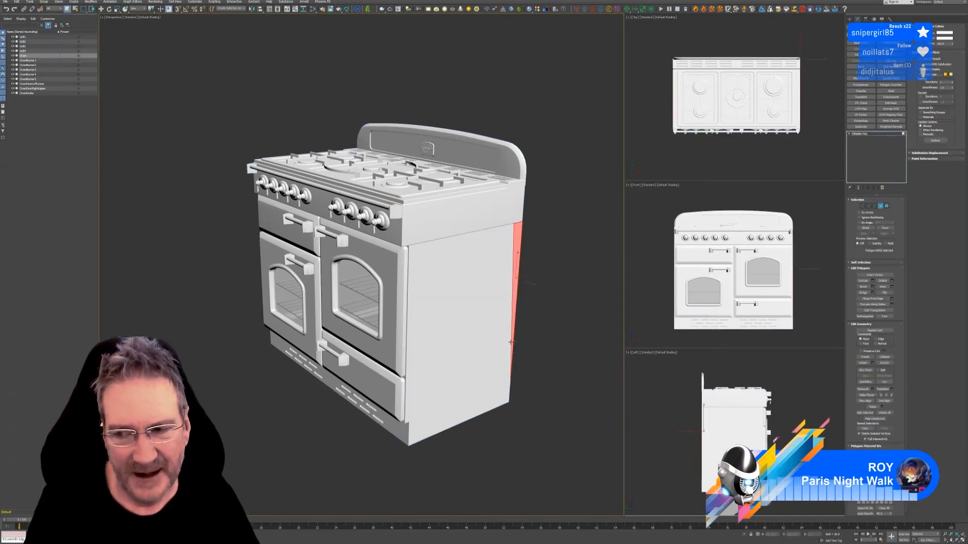
left_click(888, 206)
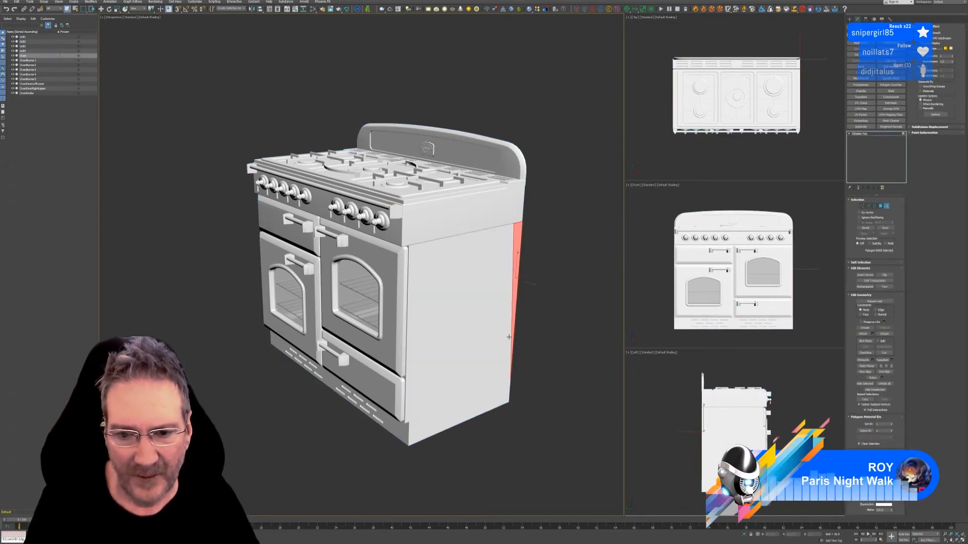
left_click(519, 277)
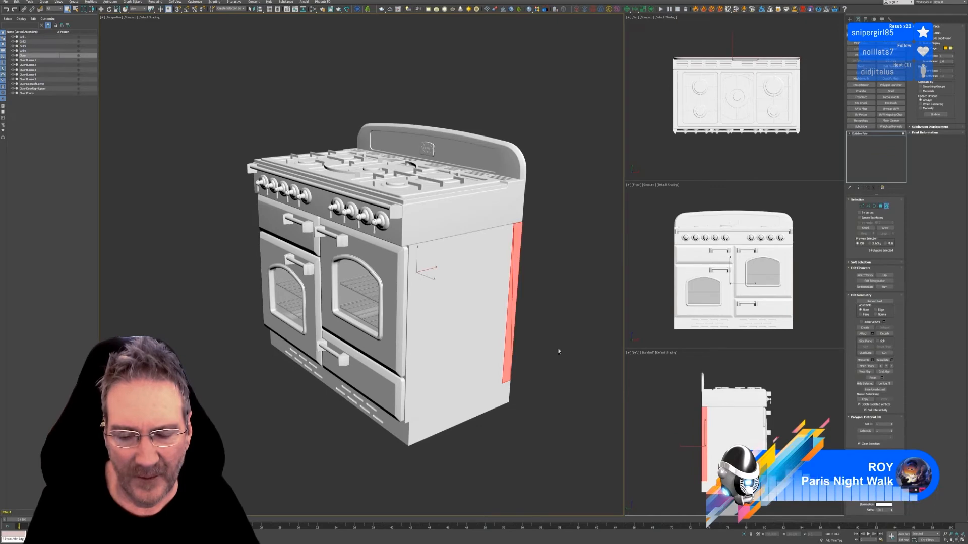
middle_click_drag(568, 383, 541, 373, "alt")
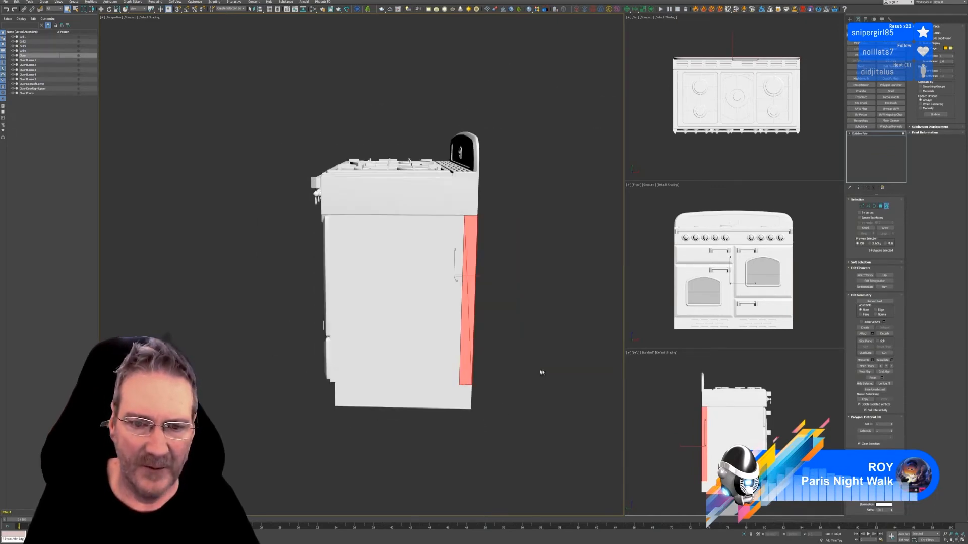
left_click(885, 334)
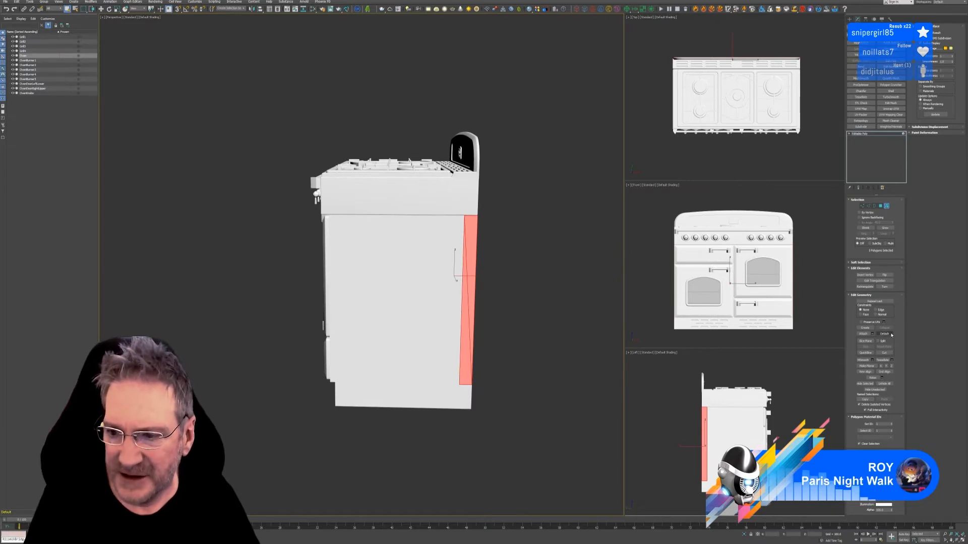
left_click(507, 274)
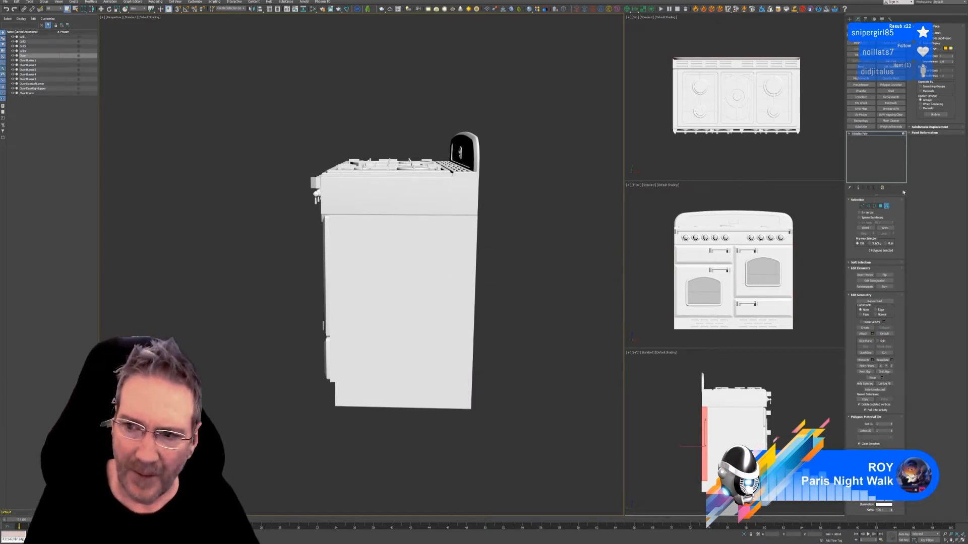
key("4")
left_click(525, 265)
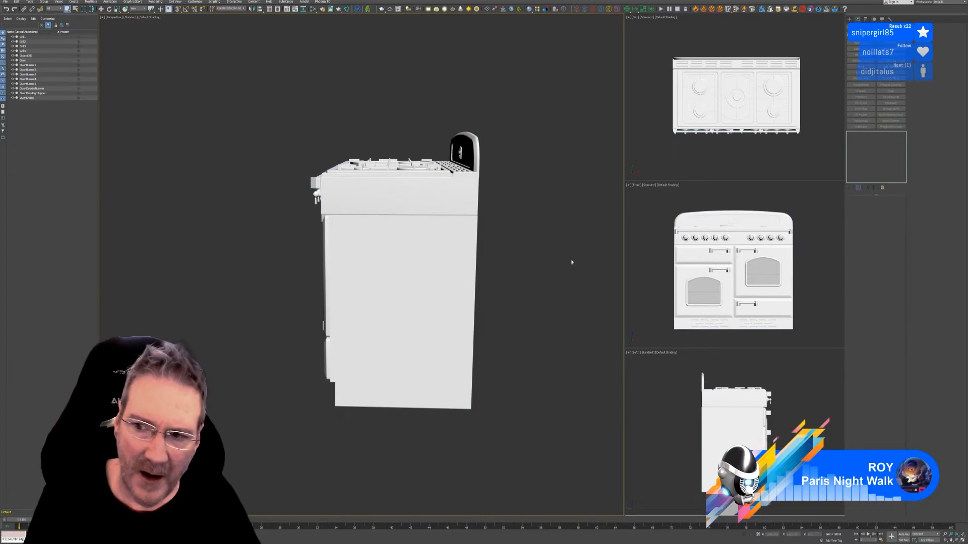
- Select the detached rear frame object and isolate it
left_click(469, 268)
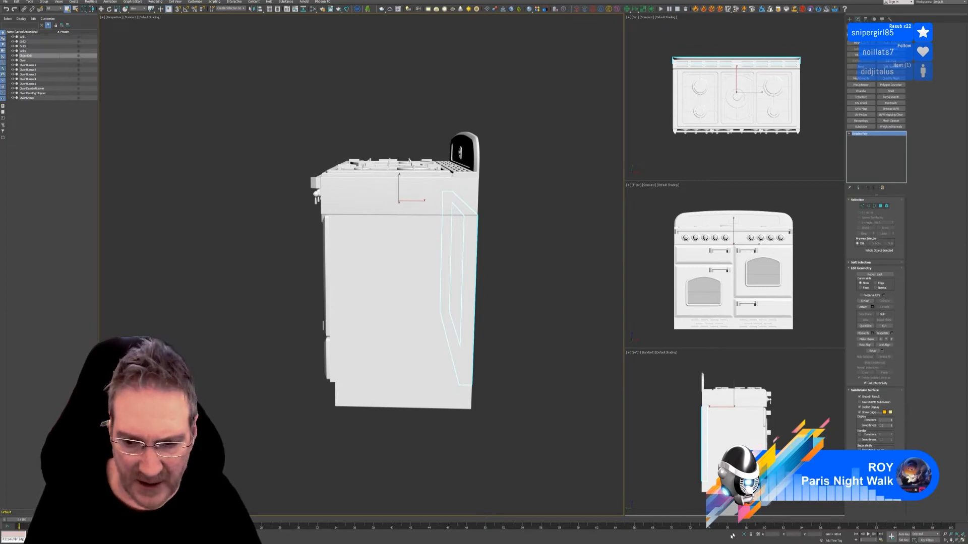
key("alt+q")
middle_click_drag(466, 381, 479, 317, "alt")
- Apply Weld to the vertices at the upper and lower corners of the frame's nearest upright
left_click(866, 208)
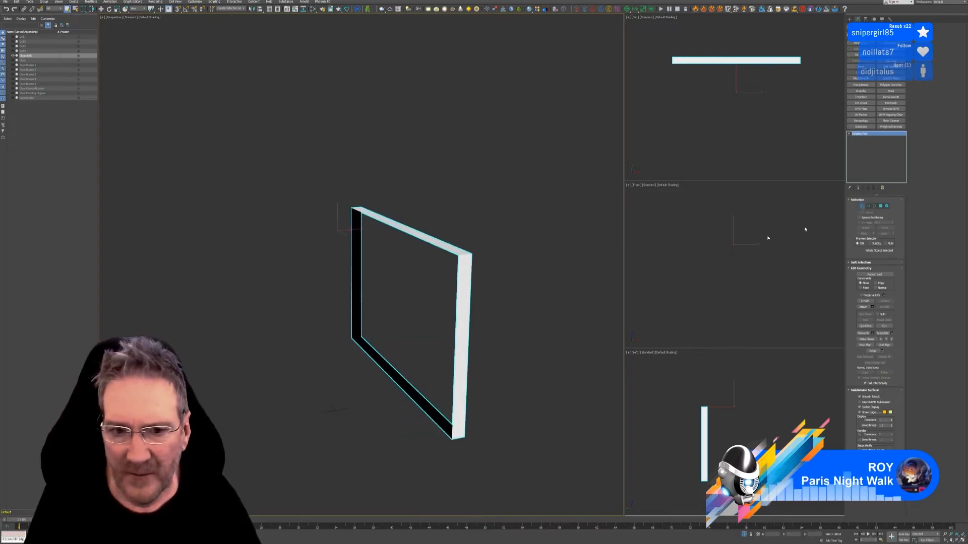
scroll(487, 273, "up", 3)
left_click(436, 247)
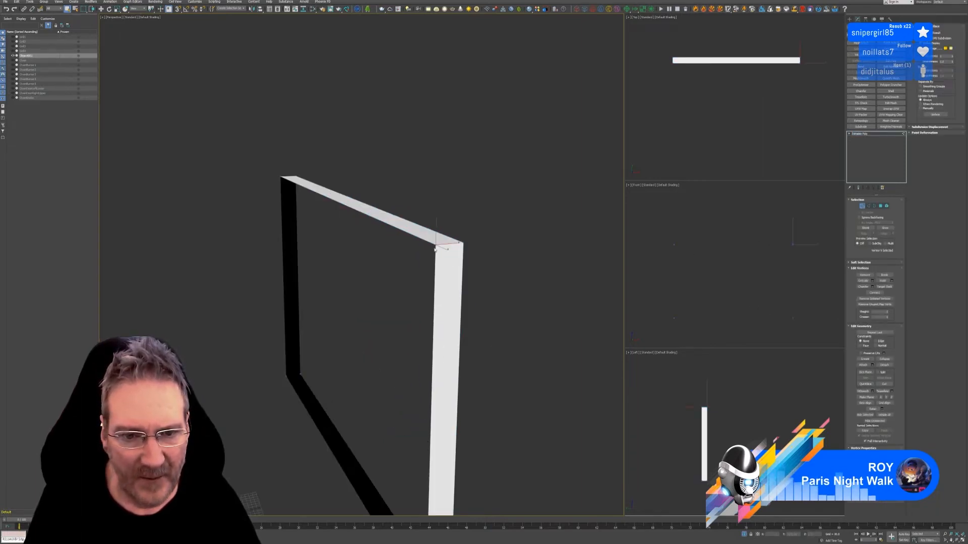
middle_click_drag(440, 246, 438, 246, "alt")
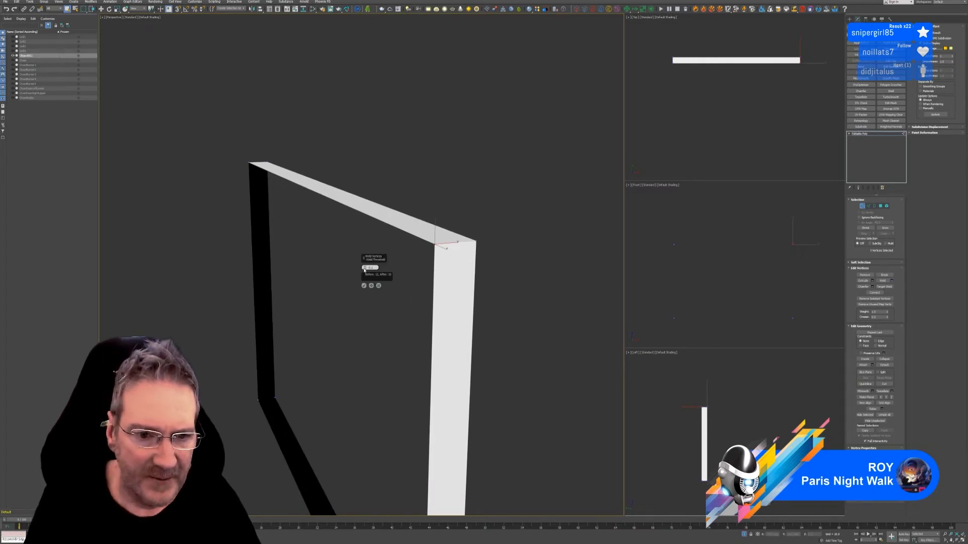
left_click(364, 286)
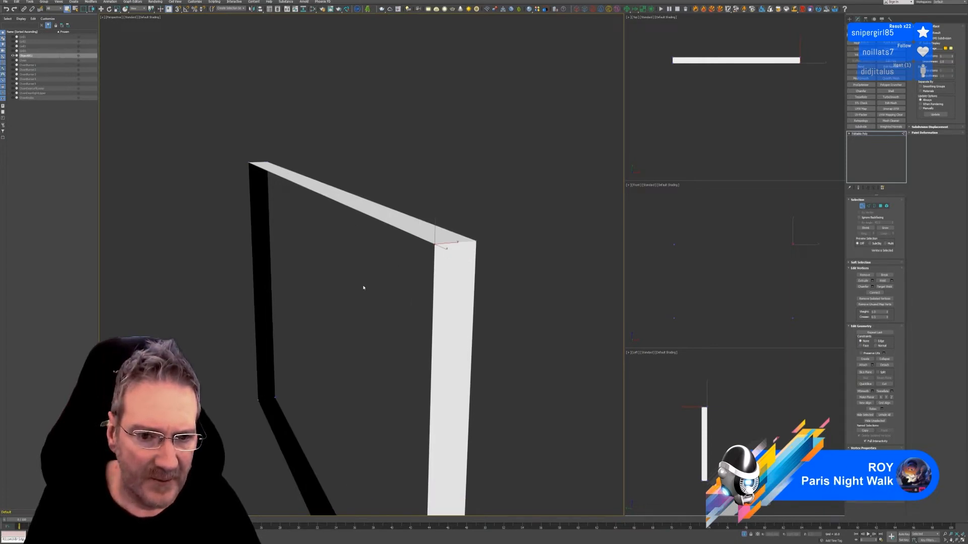
middle_click_drag(493, 330, 451, 189)
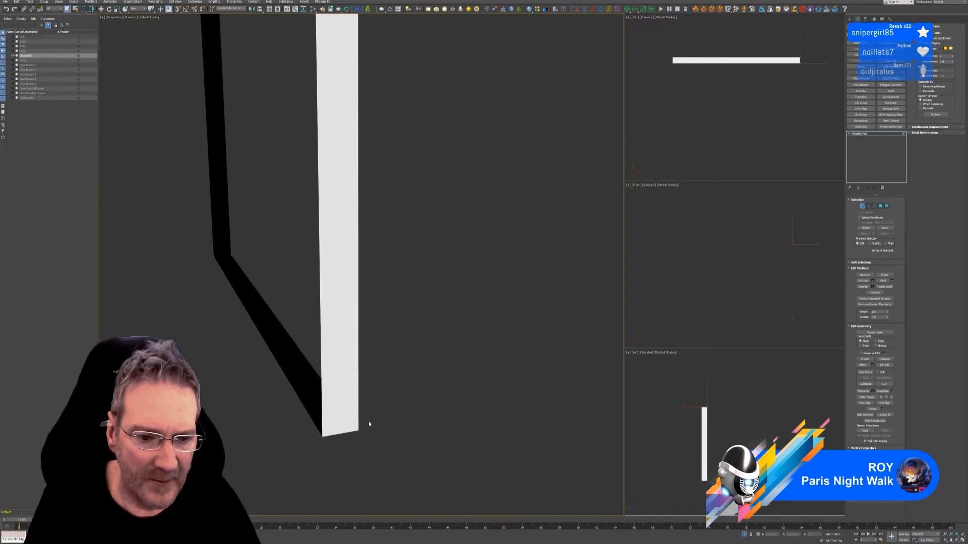
left_click(891, 281)
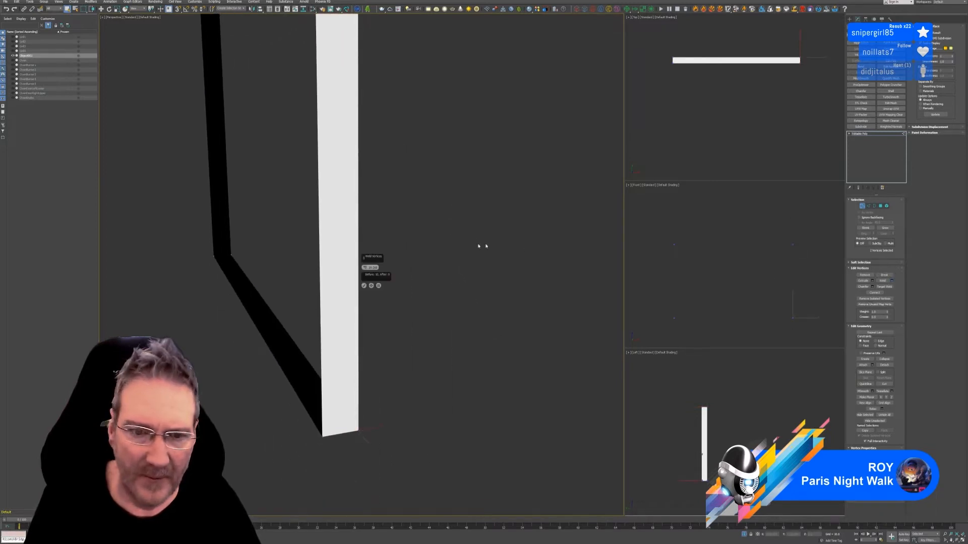
left_click(364, 286)
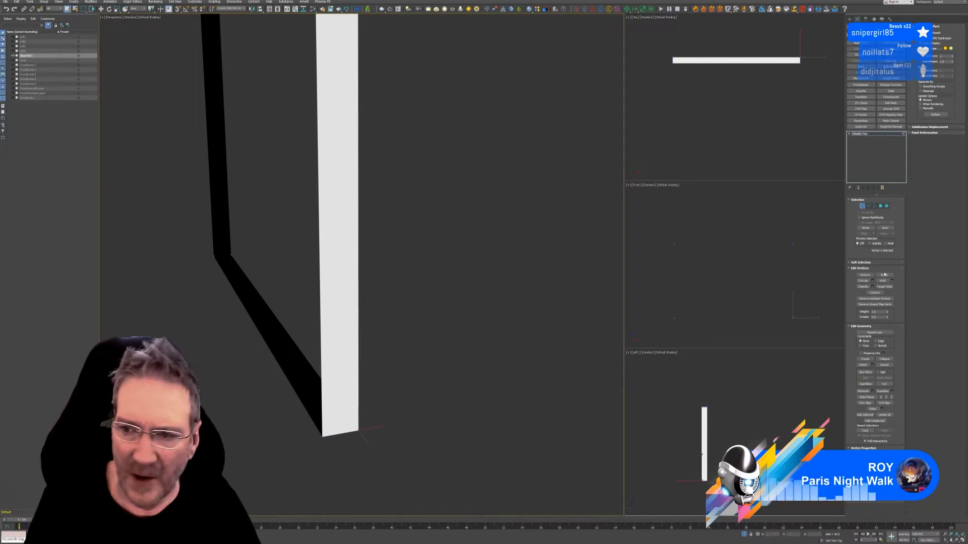
- Select the entire isolated frame as an element
left_click(863, 207)
left_click(887, 207)
left_click(454, 211)
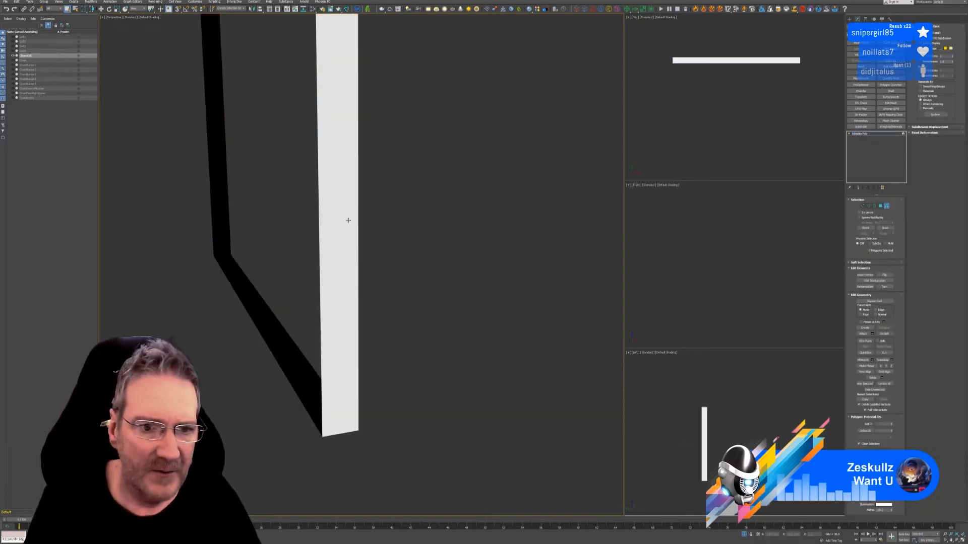
left_click(348, 221)
scroll(379, 226, "down", 3)
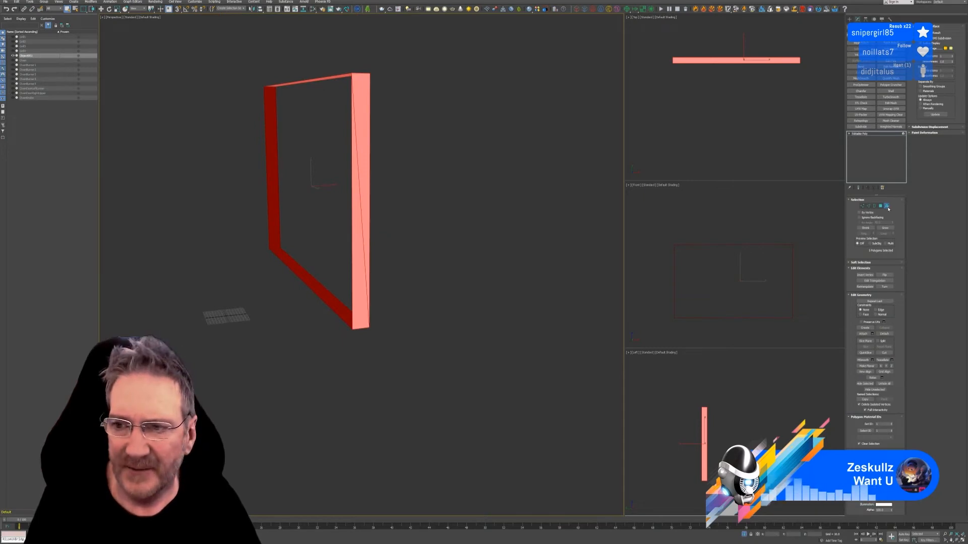
- End isolation of the welded rear frame and attach it back to the main cooker body
left_click(887, 207)
left_click(745, 533)
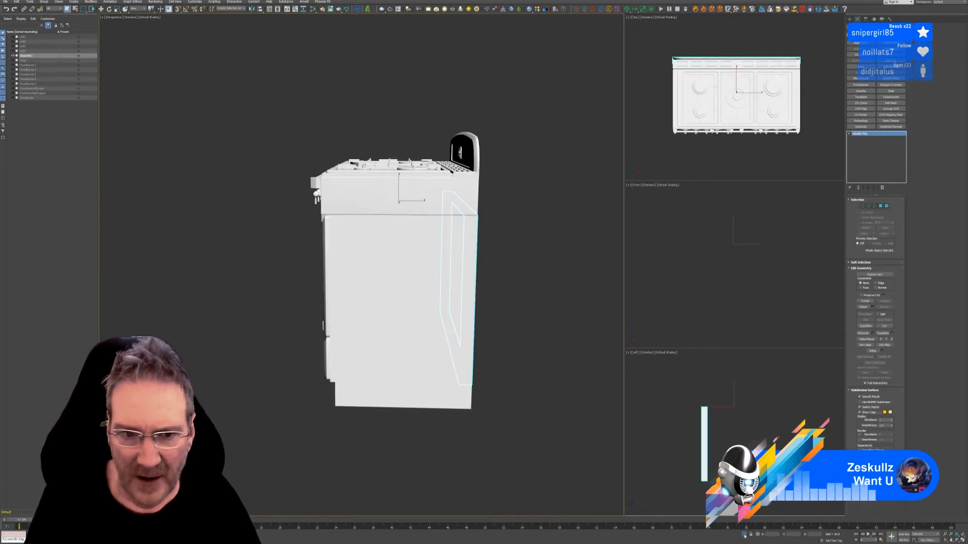
left_click(475, 205)
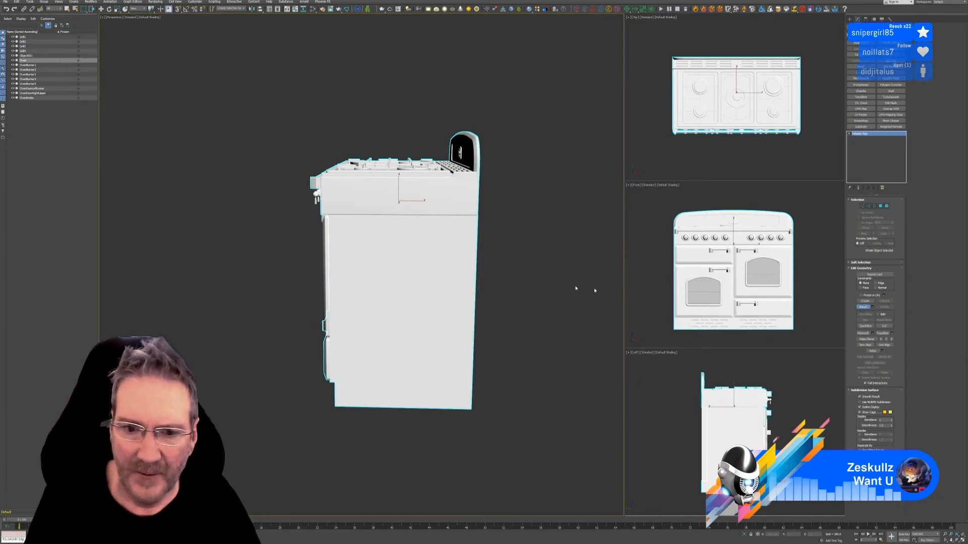
left_click(471, 261)
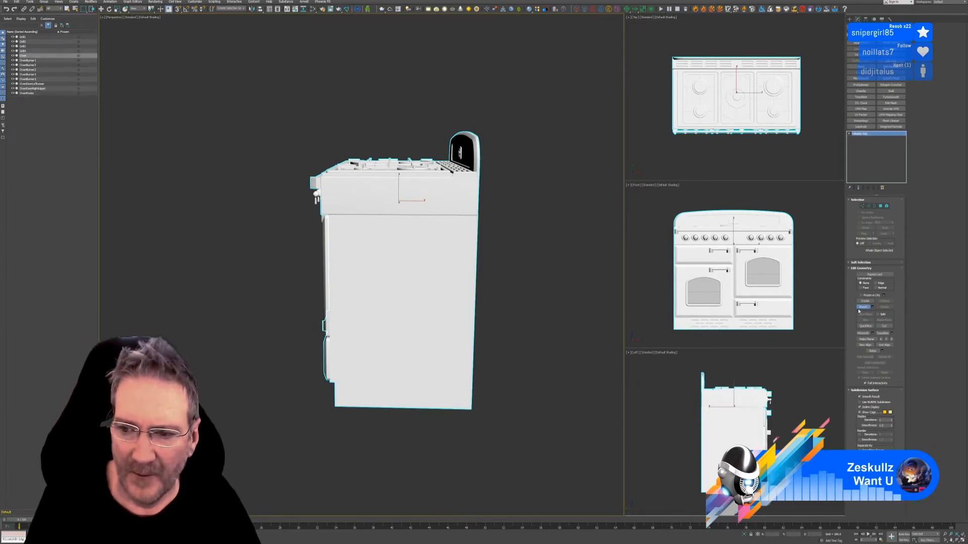
- Send the selected cooker body from 3ds Max to RizomUV for unwrapping
key("w")
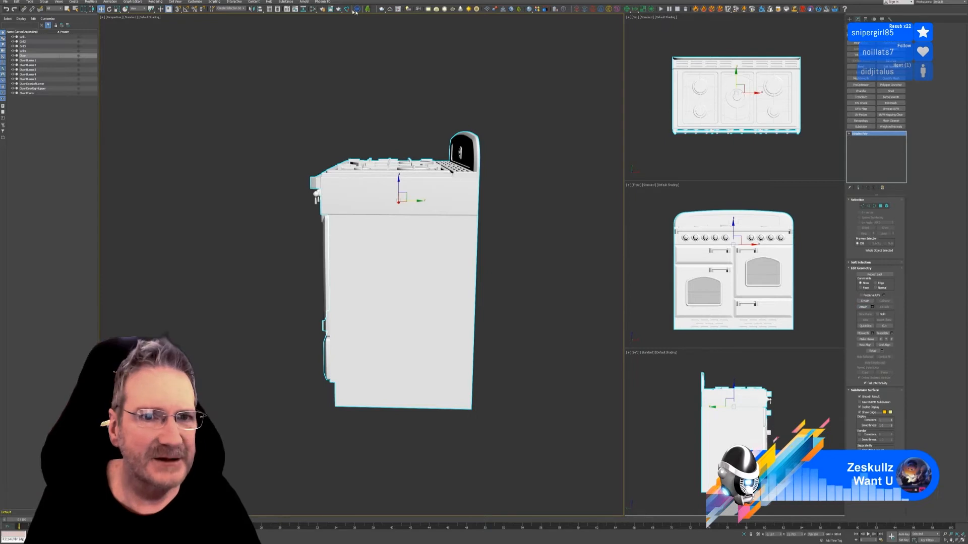
left_click(347, 9)
left_click(613, 160)
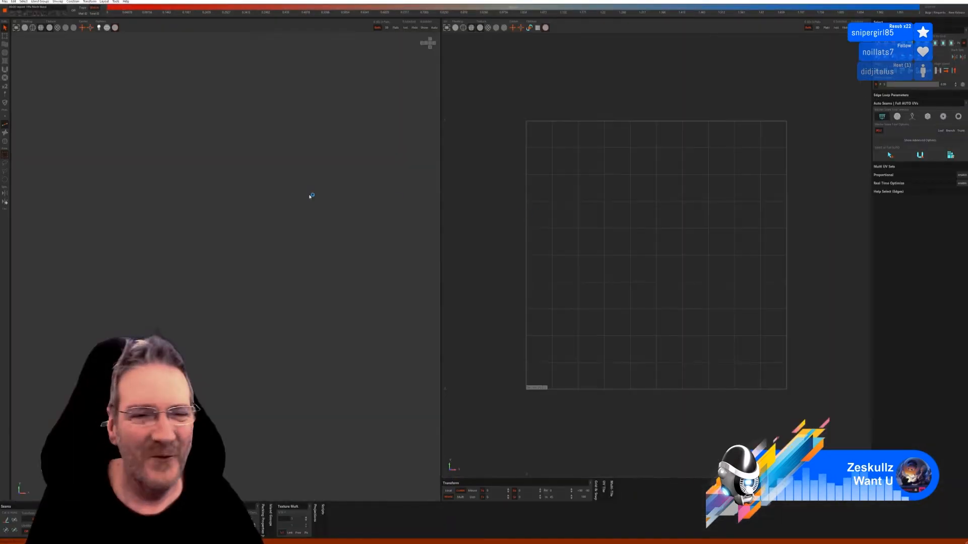
- Select the cooker's side-panel shell as an island and isolate it
scroll(161, 147, "down", 3)
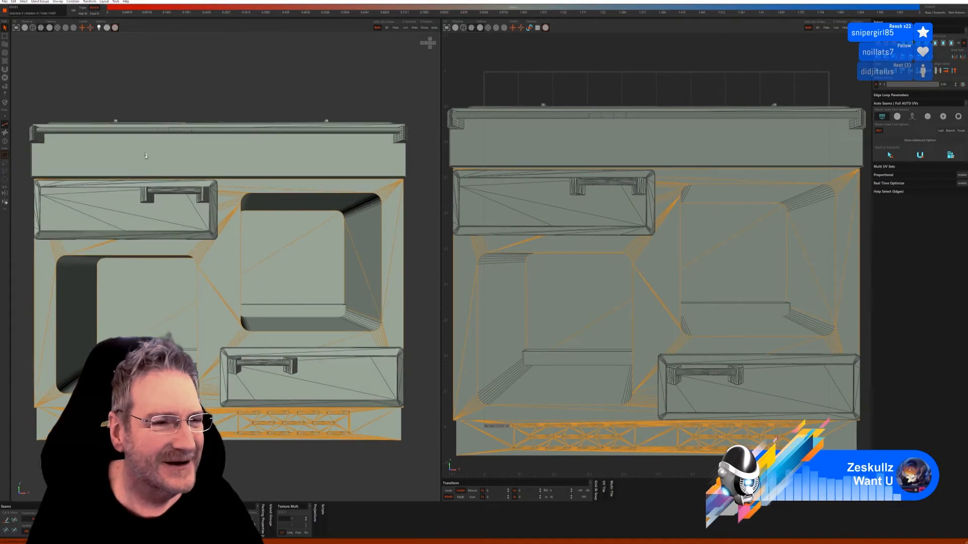
middle_click_drag(212, 302, 357, 262, "alt")
scroll(308, 290, "down", 2)
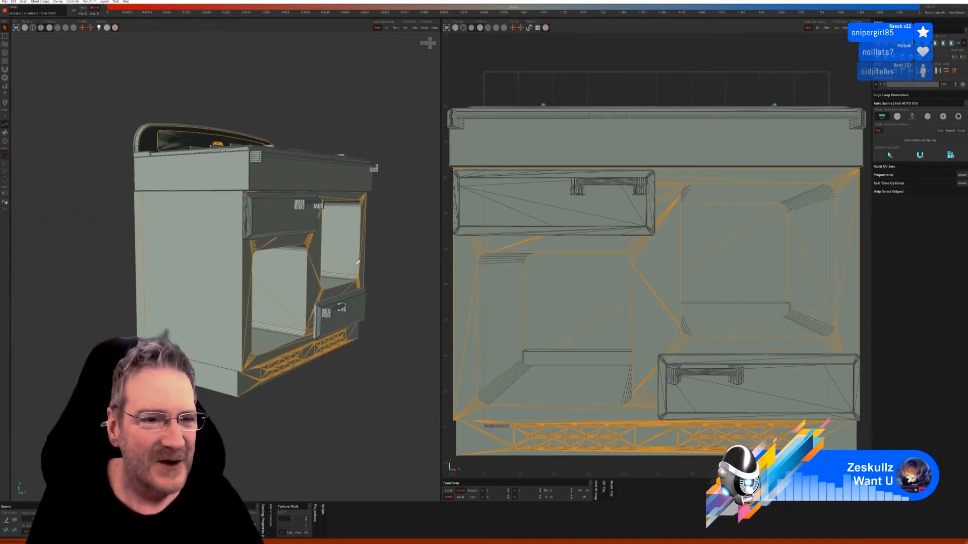
left_click(6, 142)
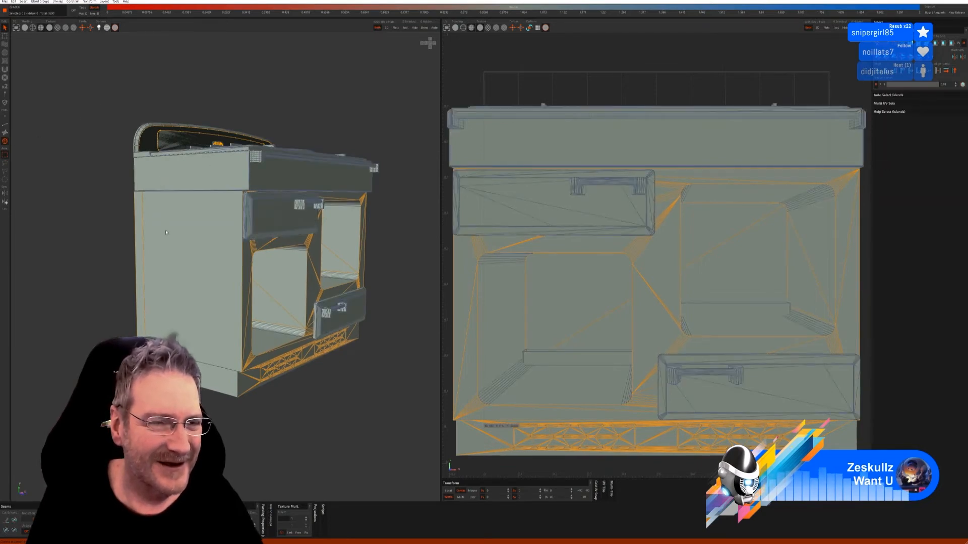
left_click(211, 226)
left_click(405, 29)
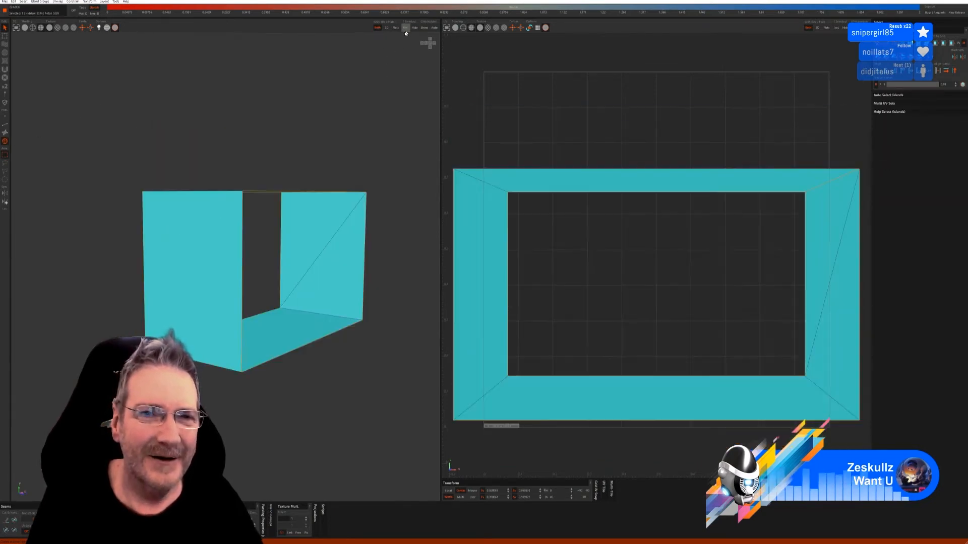
- Unwrap and pack the isolated side-panel shell with Auto Seams, display the checker texture, and show the whole cooker again
left_click(6, 125)
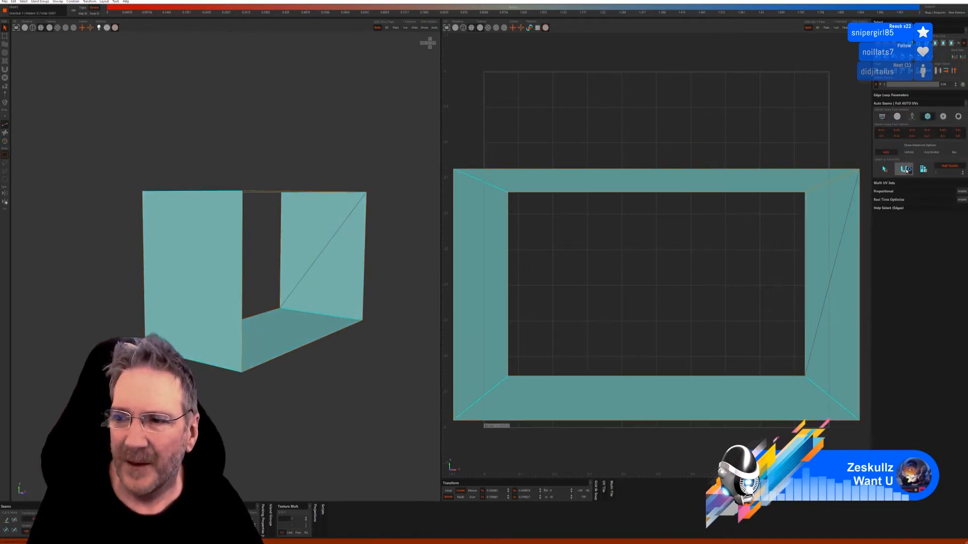
left_click(923, 169)
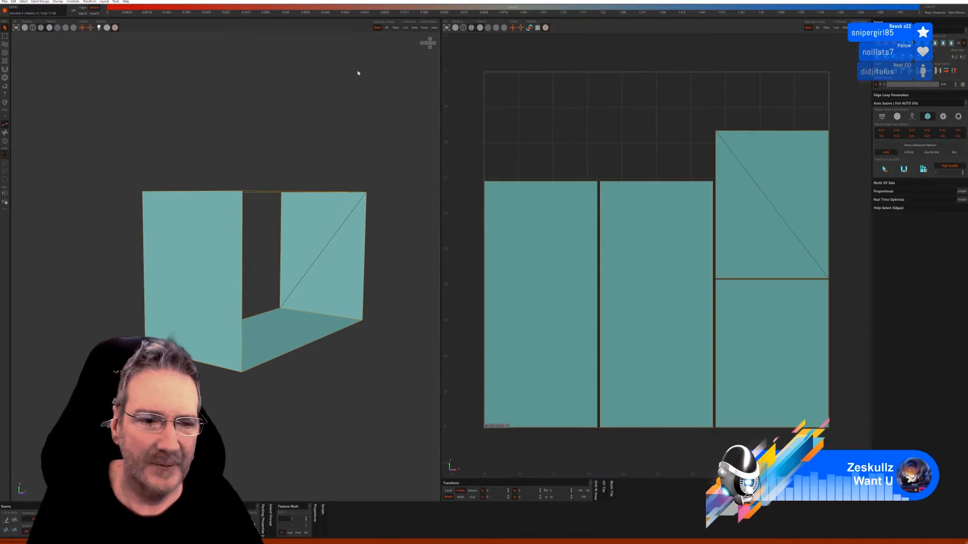
left_click(33, 28)
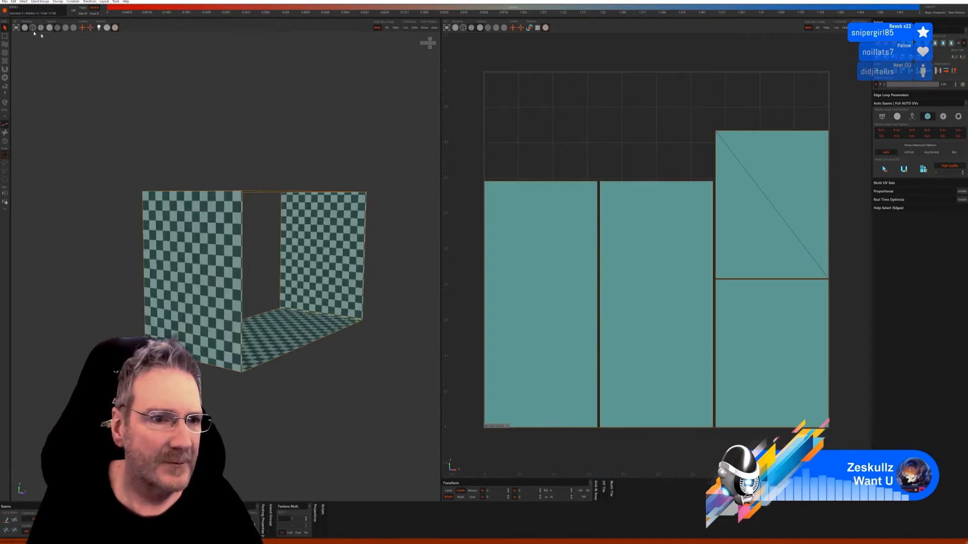
left_click(413, 29)
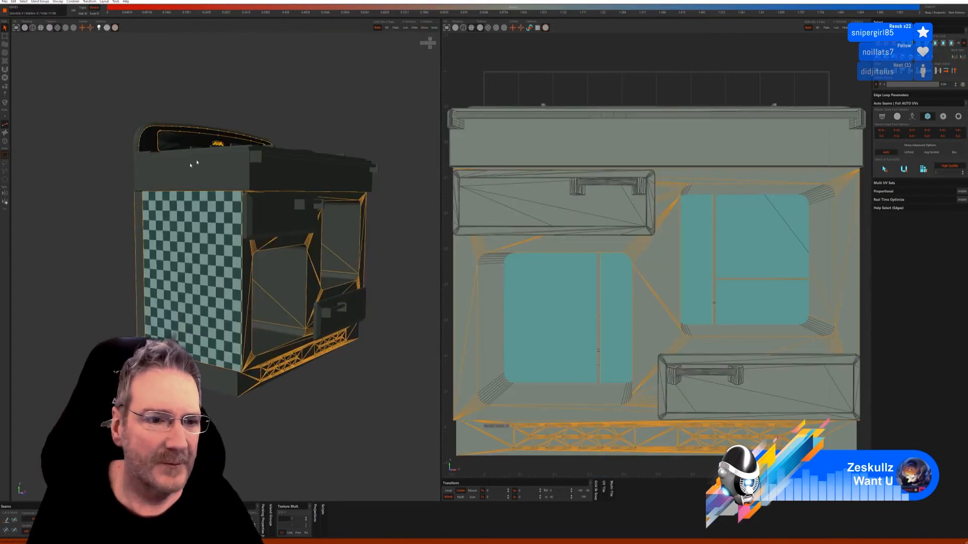
- Isolate the narrow rear frame island, unwrap and pack it with Auto Seams, and show the whole cooker again
left_click(5, 142)
left_click(140, 212)
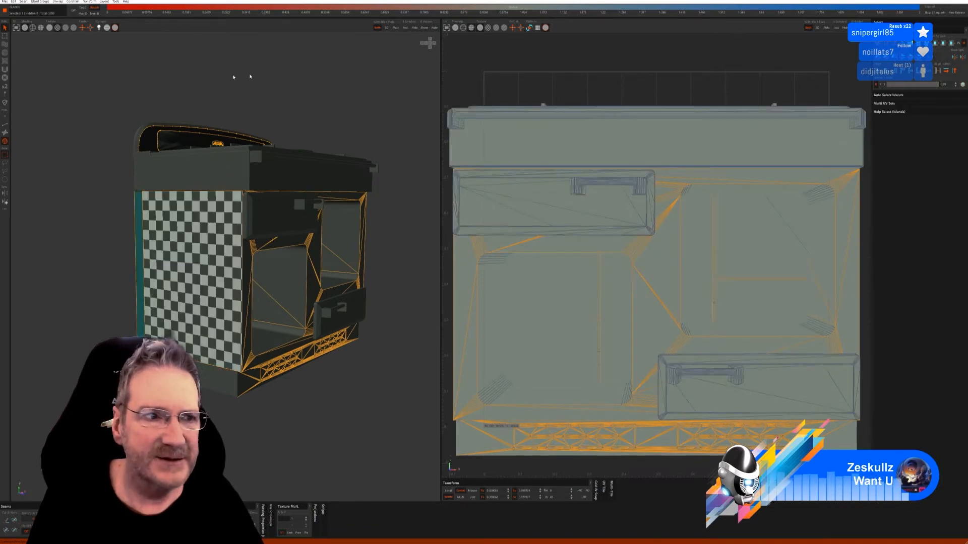
left_click(405, 28)
left_click(5, 124)
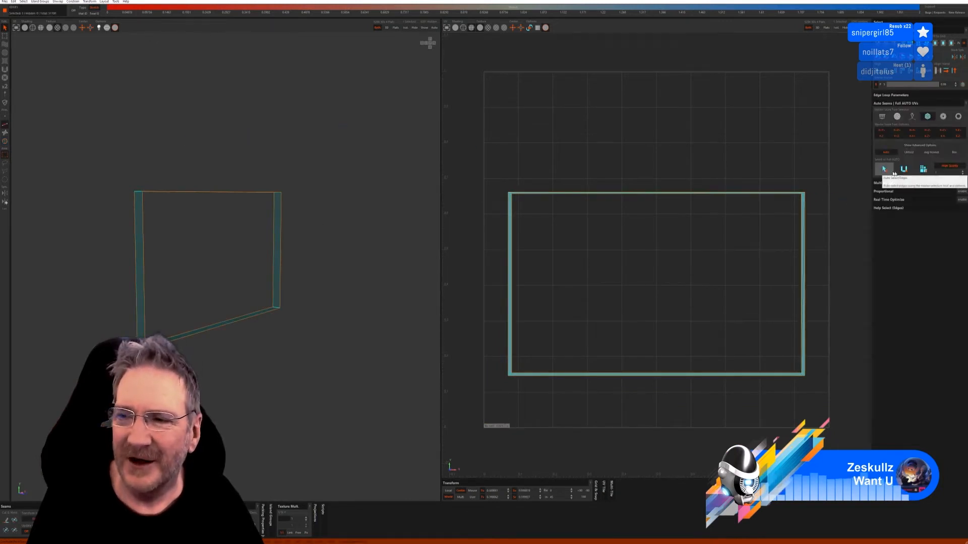
left_click(922, 170)
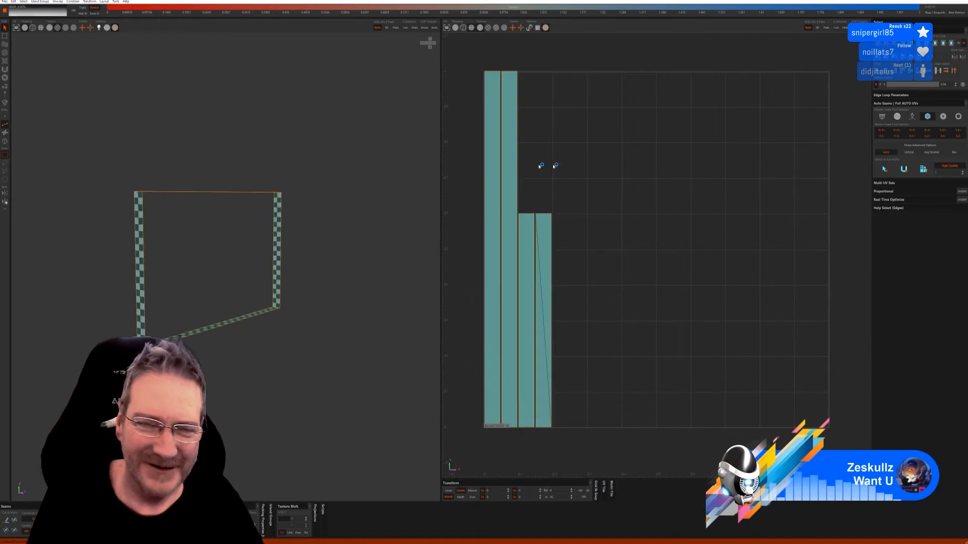
left_click(425, 29)
- Isolate the upper body band below the hob, unwrap and pack it with Auto Seams, and show the whole cooker again
left_click(5, 141)
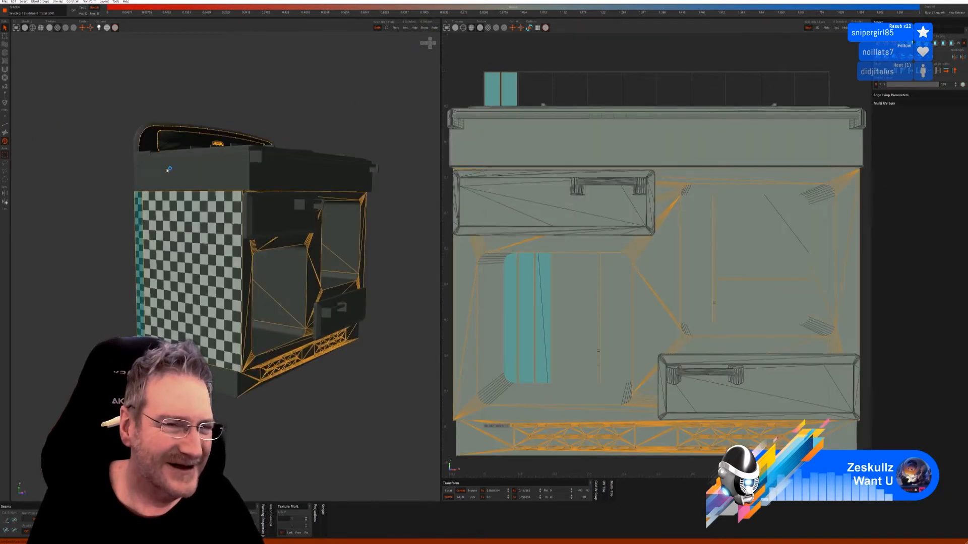
left_click(165, 167)
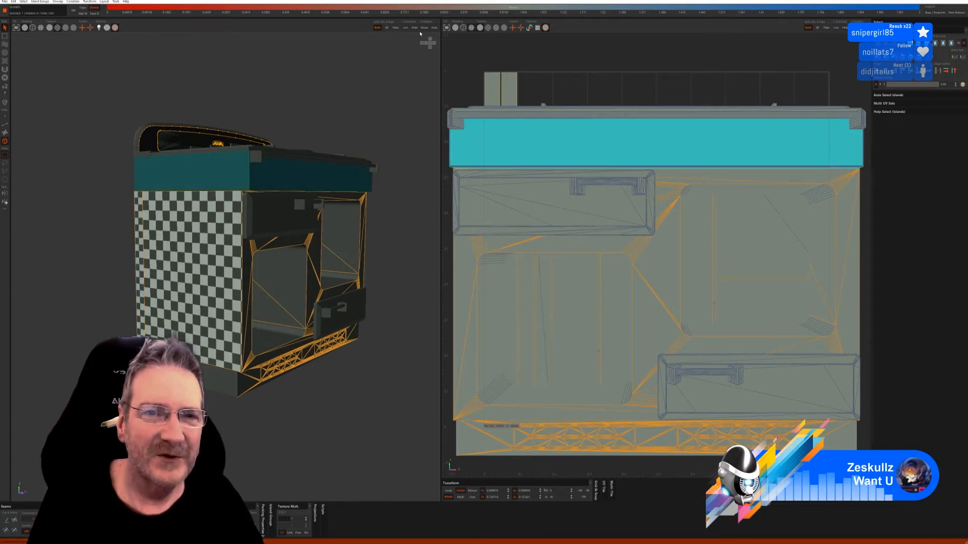
left_click(406, 28)
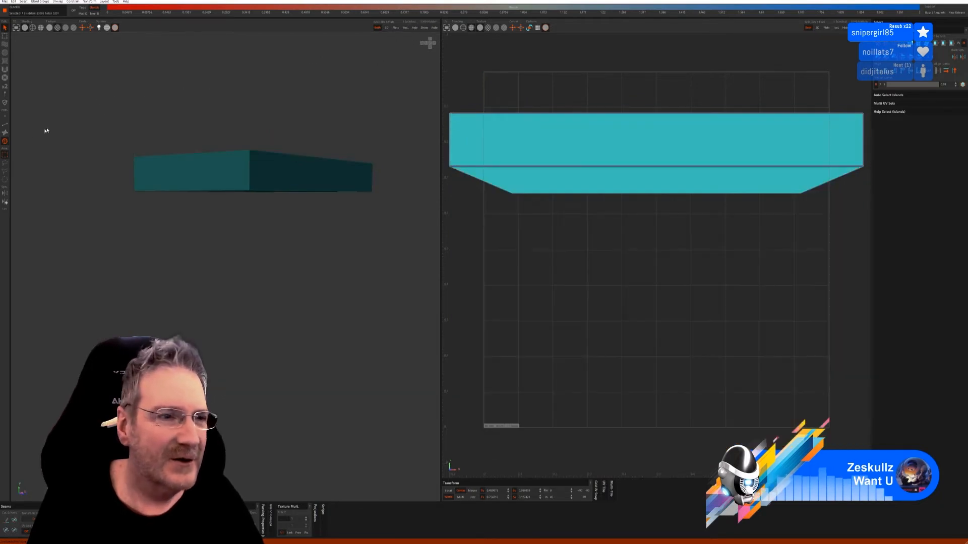
left_click(5, 125)
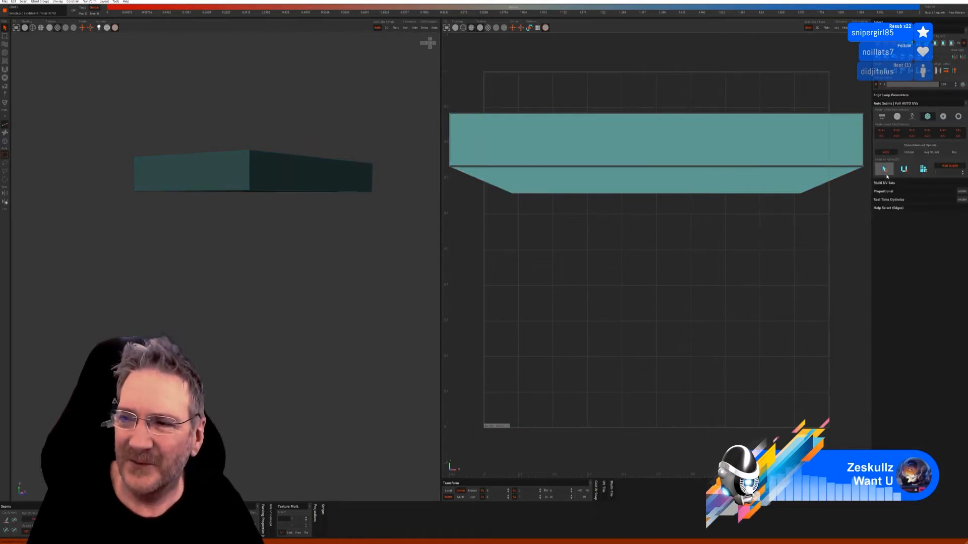
left_click(901, 170)
left_click(922, 169)
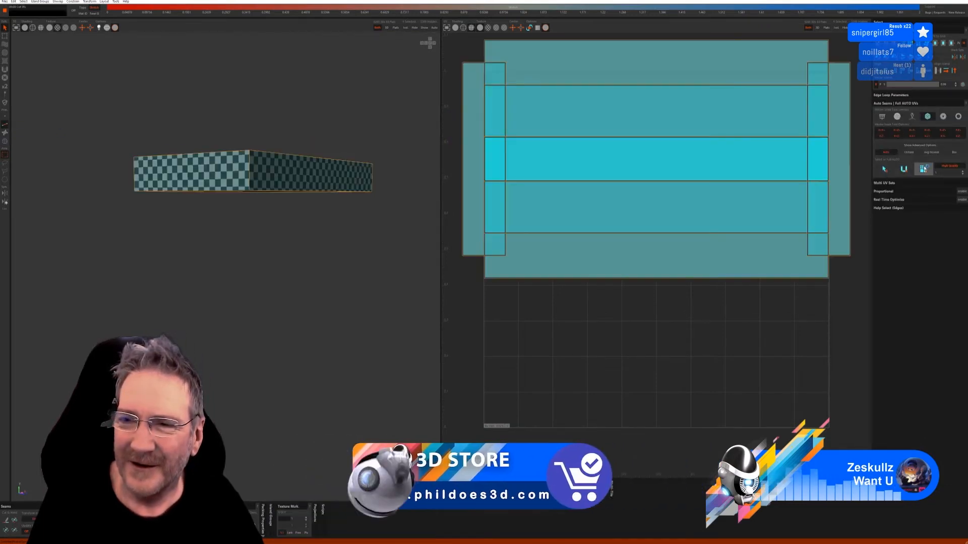
left_click(424, 28)
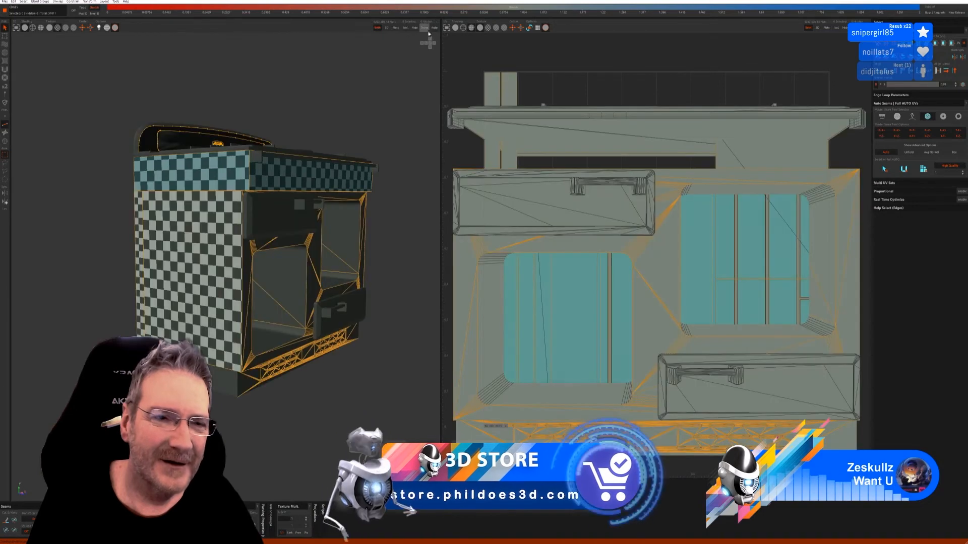
- Isolate the cooker's base plinth island, unwrap it with Auto Seams, and show the whole cooker again
left_click(5, 142)
left_click(225, 378)
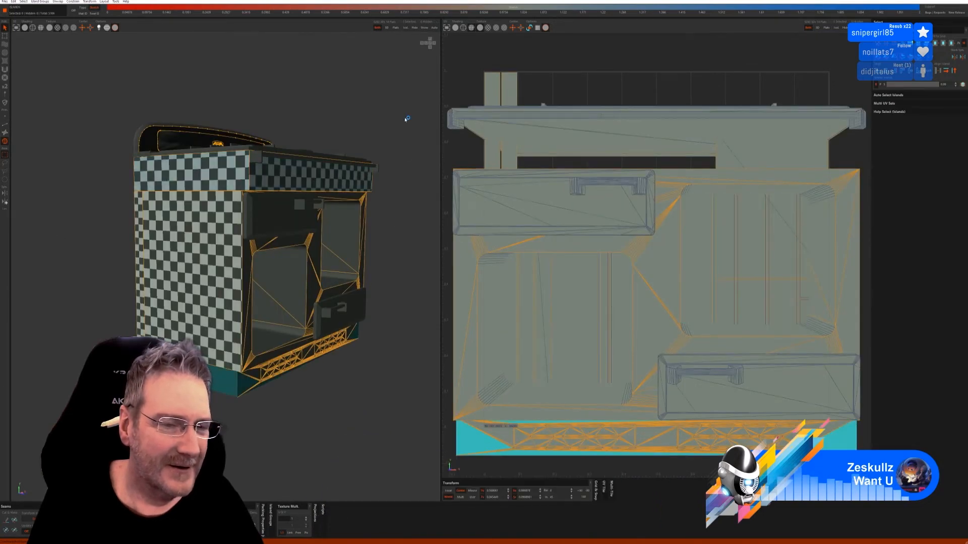
left_click(407, 29)
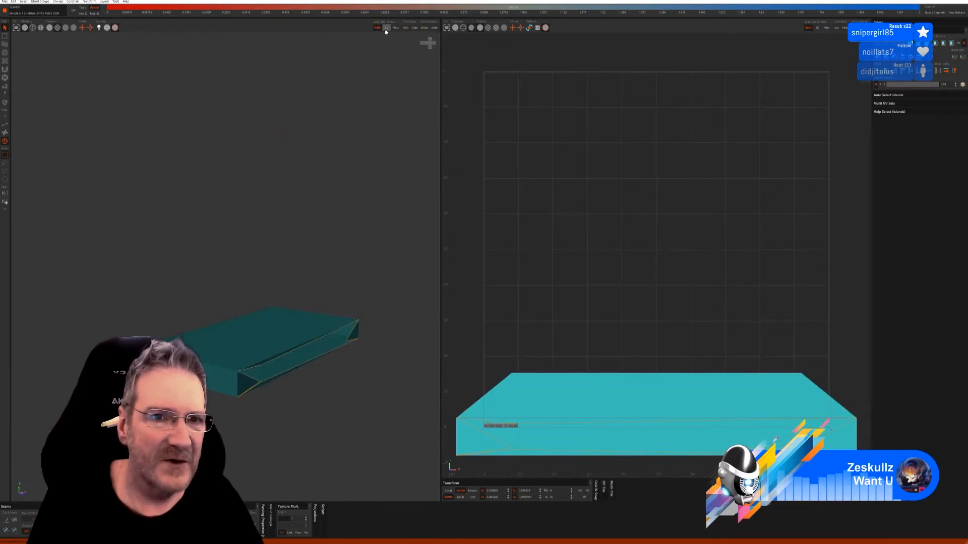
left_click(5, 126)
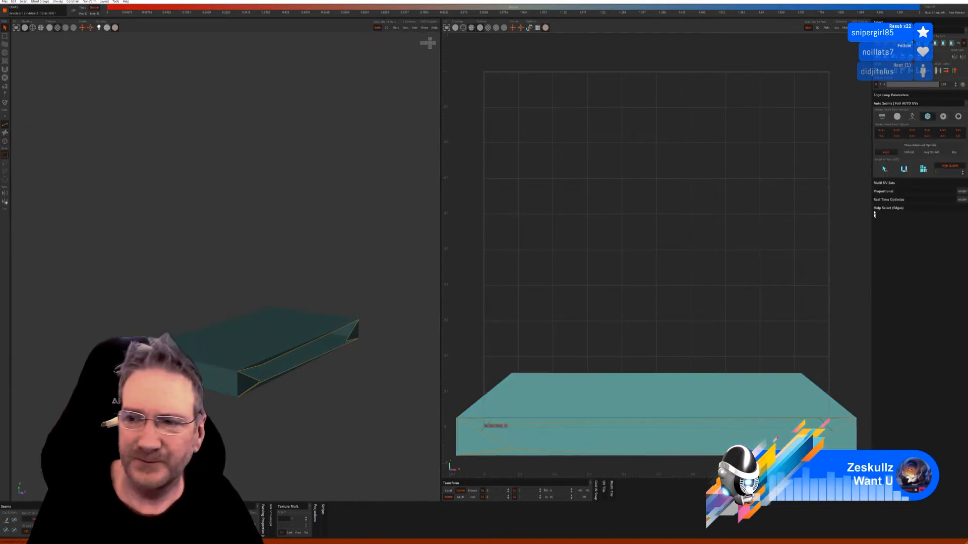
left_click(905, 170)
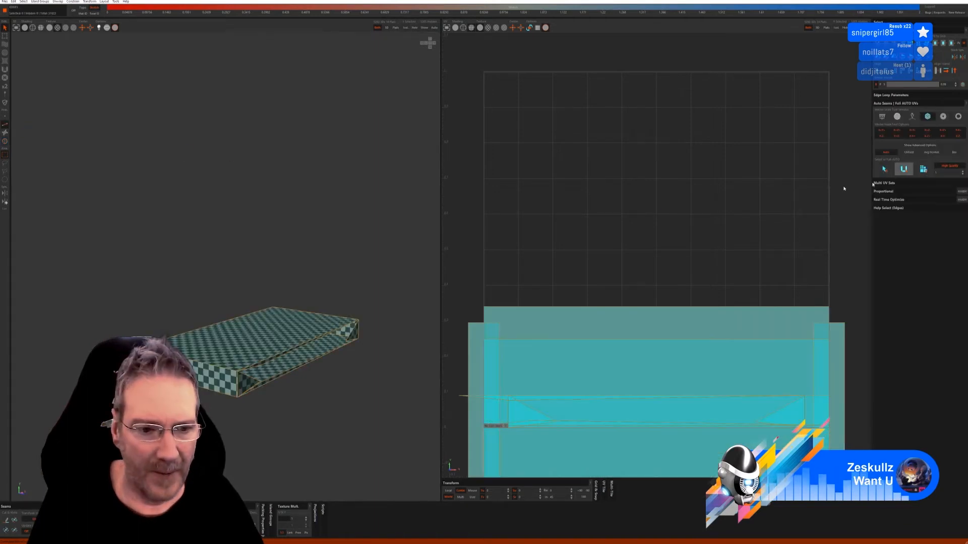
left_click_drag(249, 258, 272, 242, "alt")
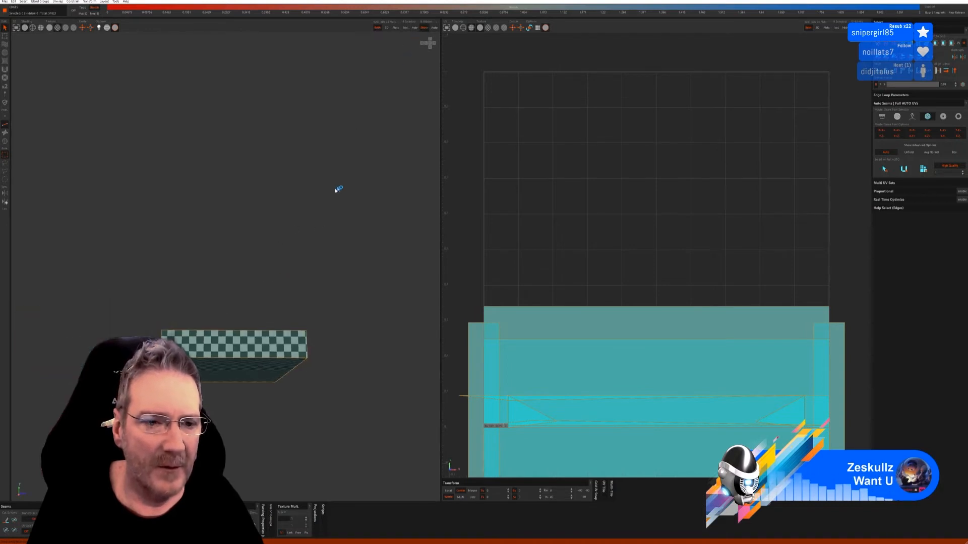
left_click_drag(345, 205, 298, 225, "alt")
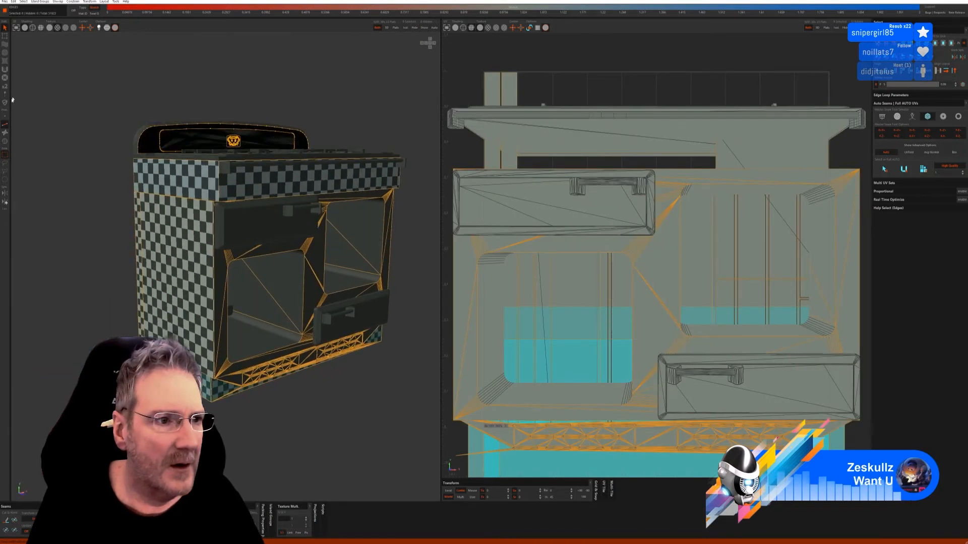
- Isolate both triangular islands of the cooker's flat back panel, then unwrap and pack them with Auto Seams
left_click(4, 142)
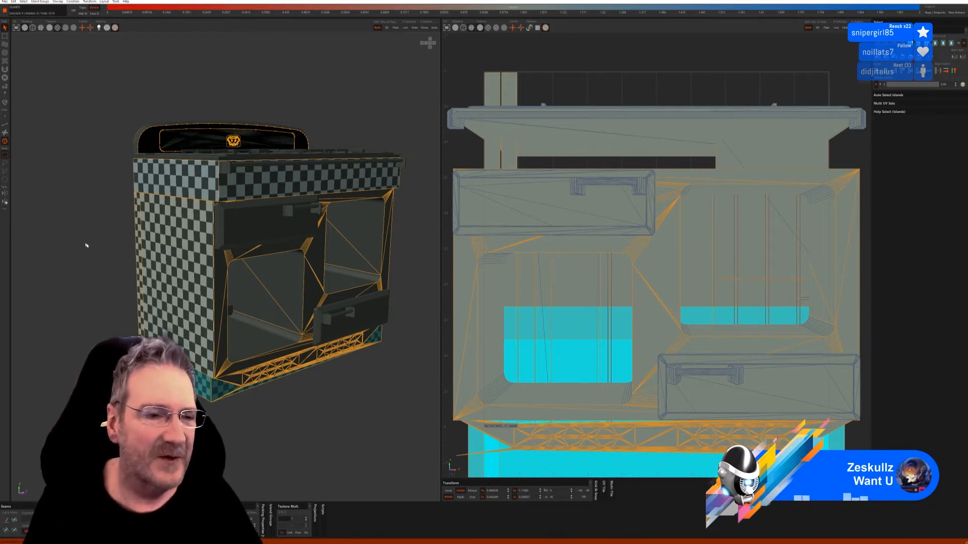
left_click_drag(80, 235, 148, 232, "alt")
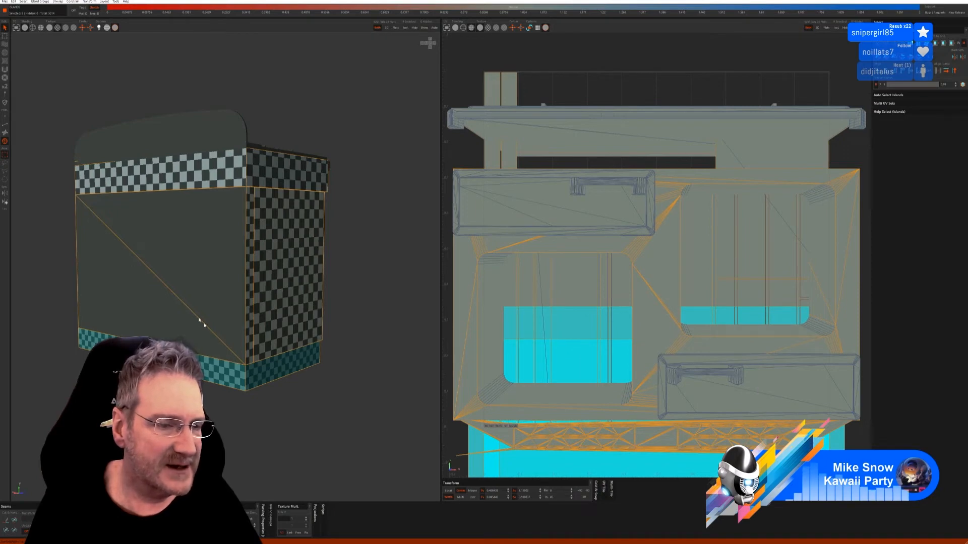
mouse_move(222, 435)
left_mouse_down("alt")
mouse_move(296, 440)
mouse_move(225, 432)
mouse_move(202, 418)
mouse_move(267, 422)
mouse_move(251, 420)
mouse_move(248, 386)
mouse_move(207, 423)
mouse_move(232, 426)
mouse_move(222, 439)
mouse_move(231, 437)
left_mouse_up("alt")
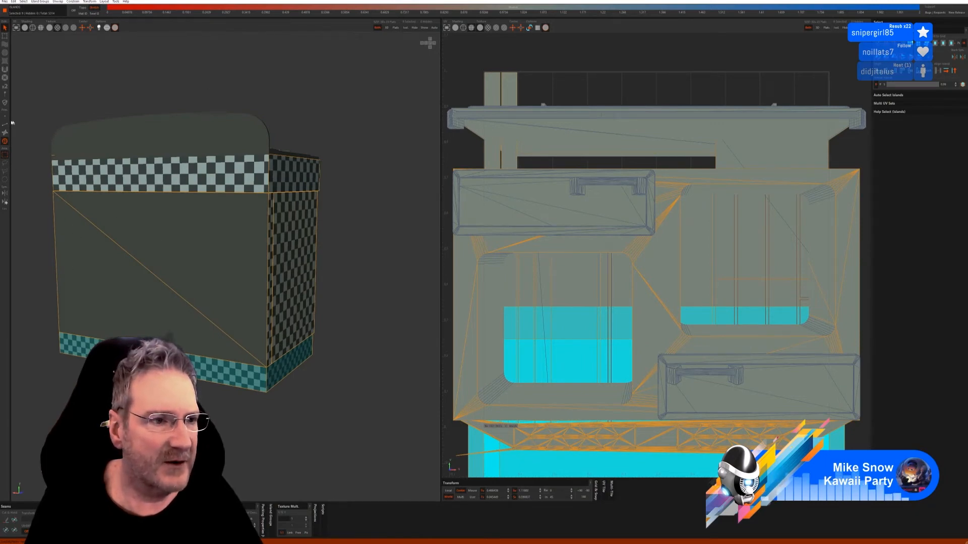
left_click(133, 293)
left_click(188, 255, "shift")
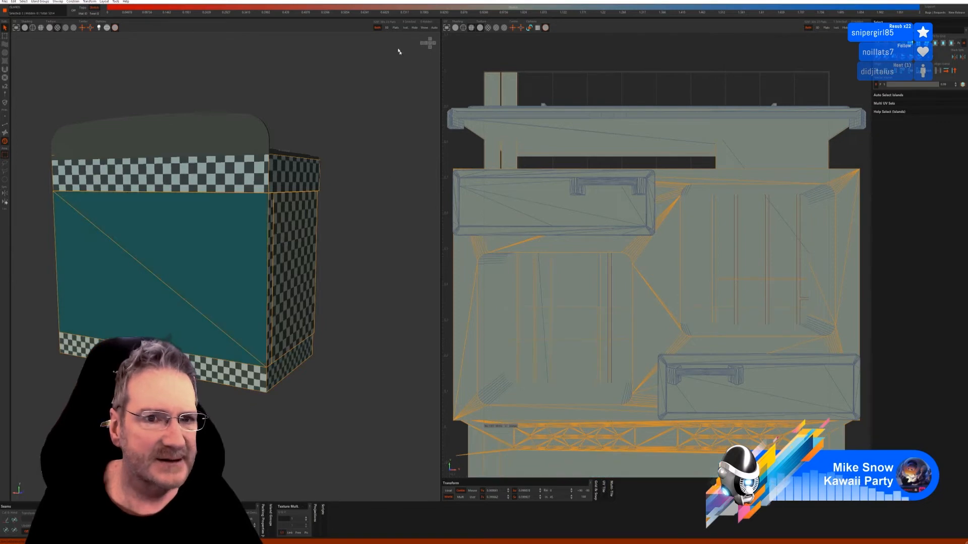
left_click(406, 27)
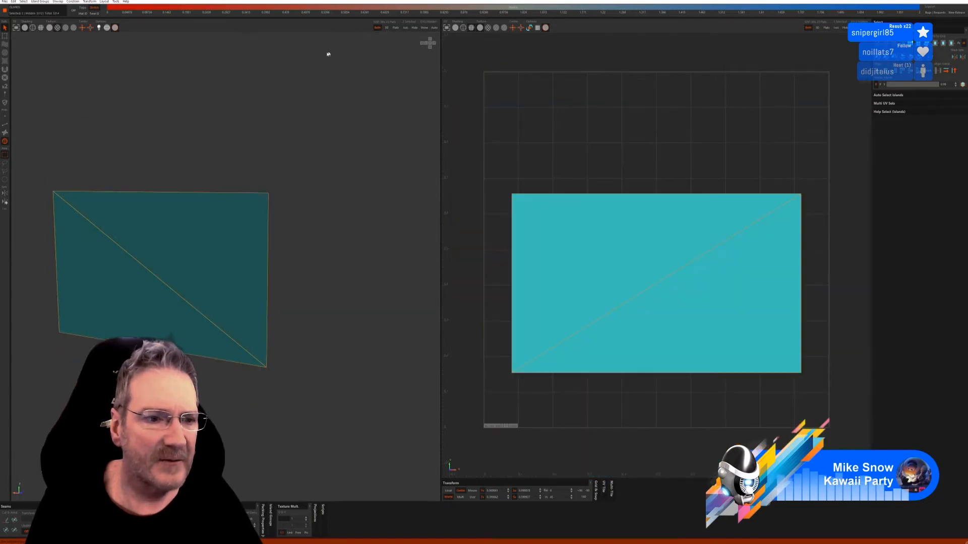
left_click(5, 124)
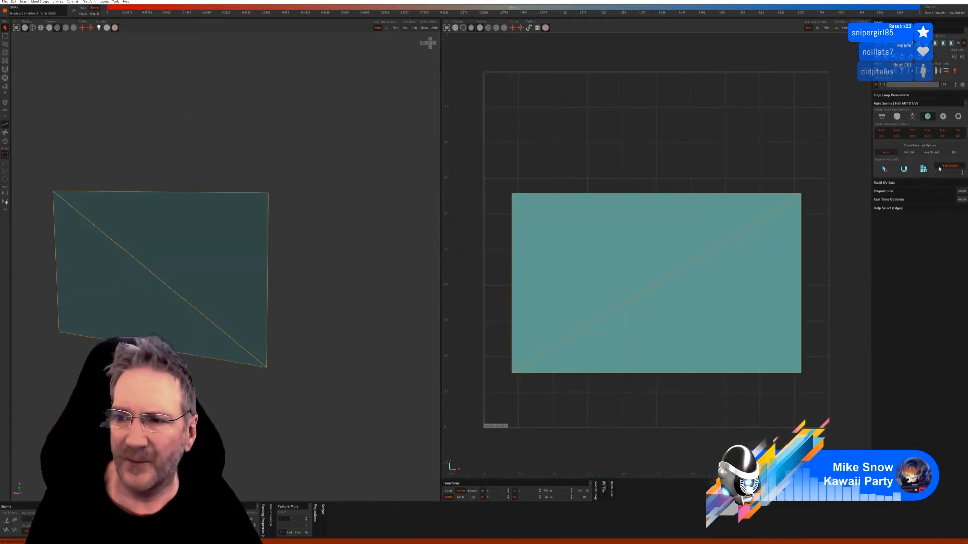
left_click(926, 170)
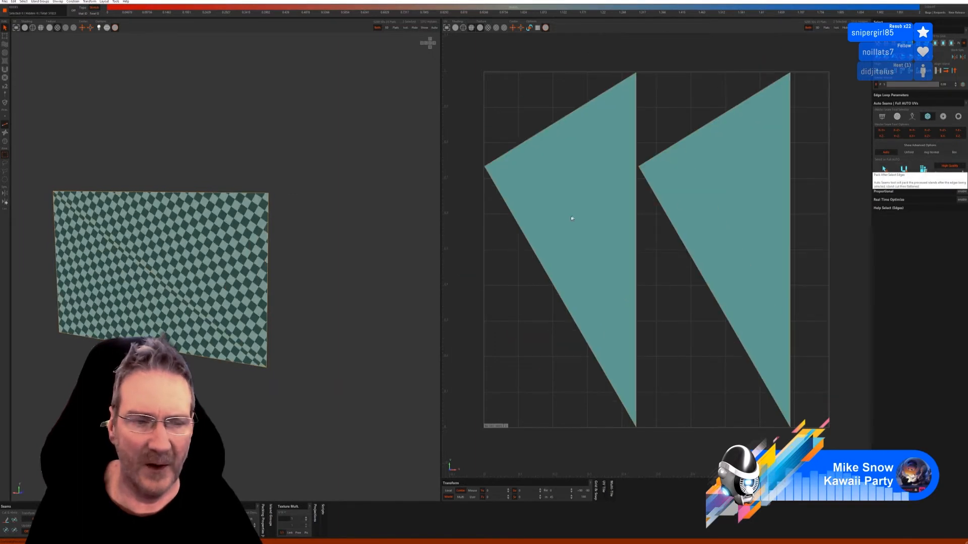
- Try to weld the diagonal seam between the back panel's two triangular islands, and show the whole cooker again
left_click(165, 285)
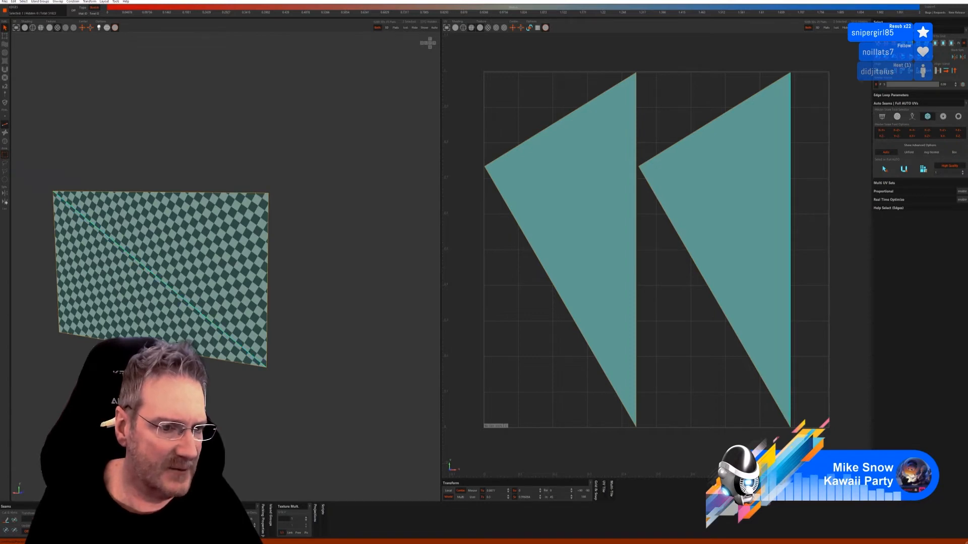
left_click(14, 520)
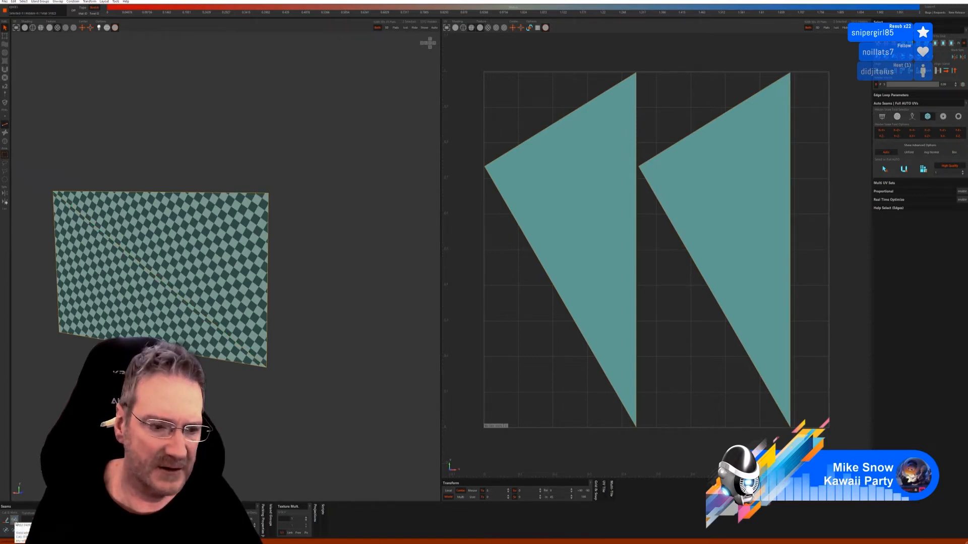
left_click(158, 278)
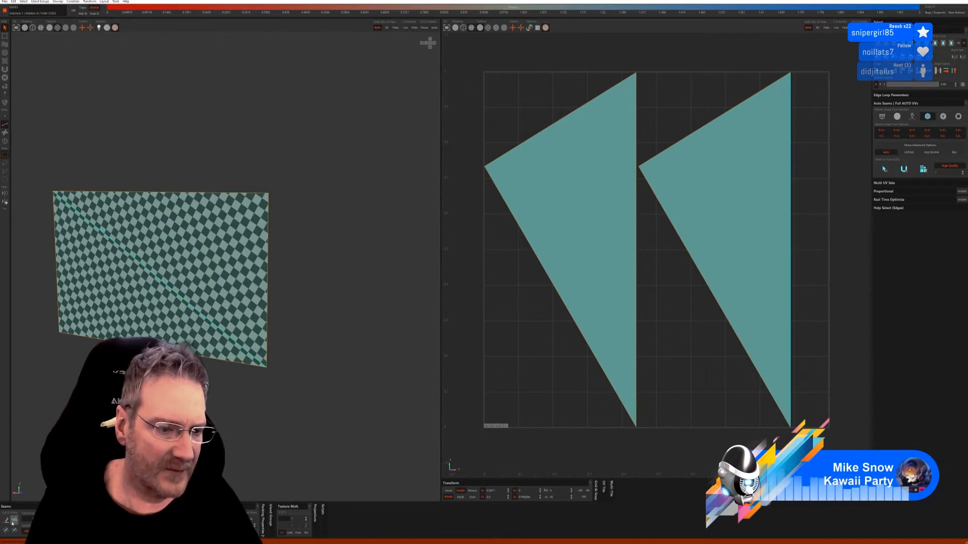
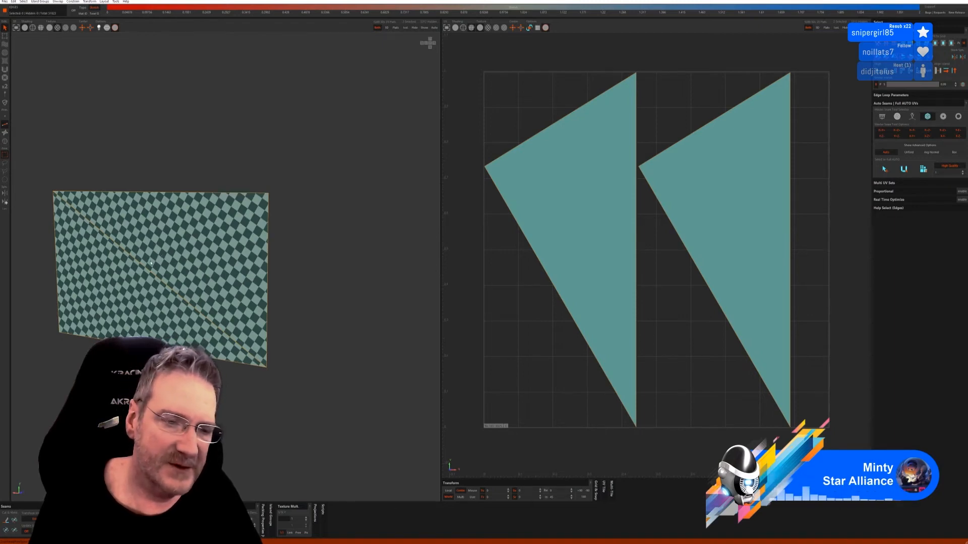
left_click(424, 28)
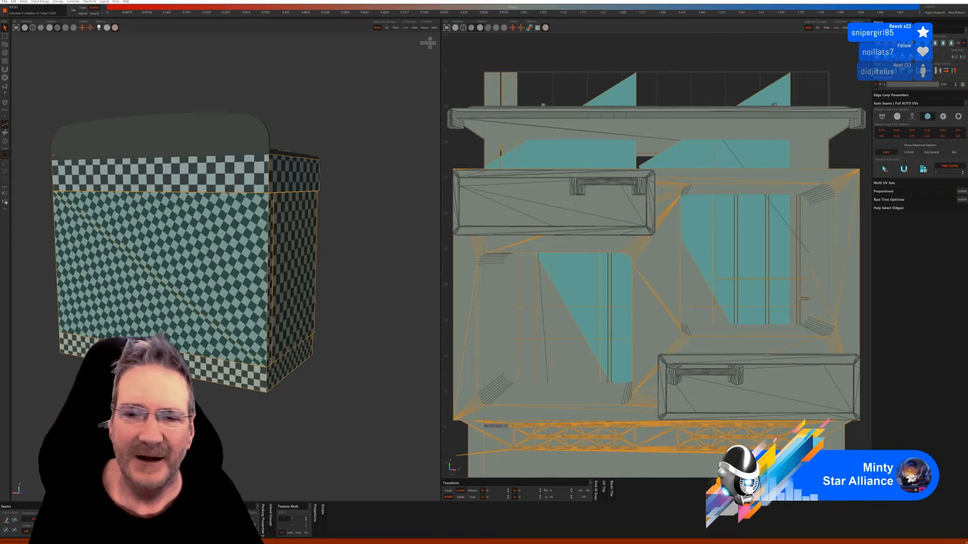
- Close RizomUV without saving, return to 3ds Max and dismiss the bridge warning
left_click(962, 1)
left_click(514, 271)
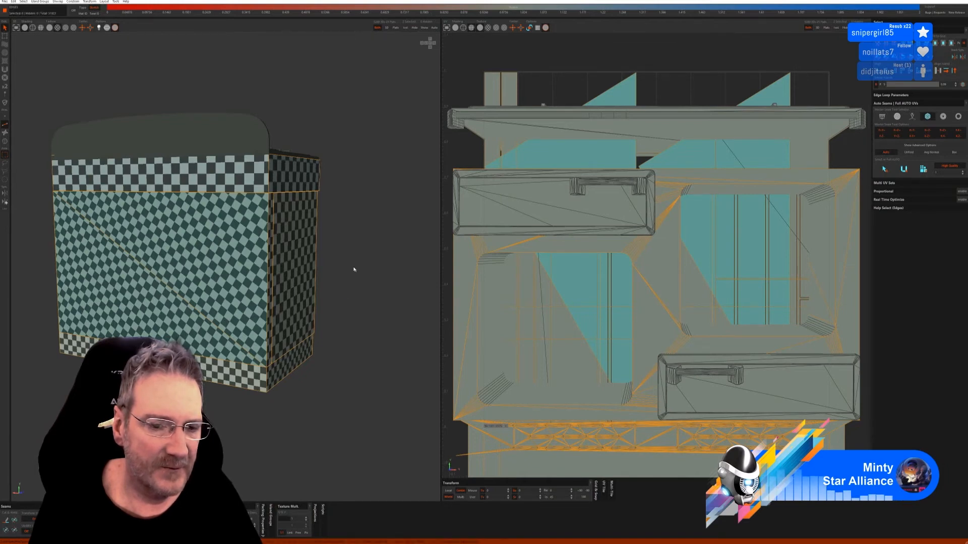
left_click_drag(378, 308, 261, 312, "alt")
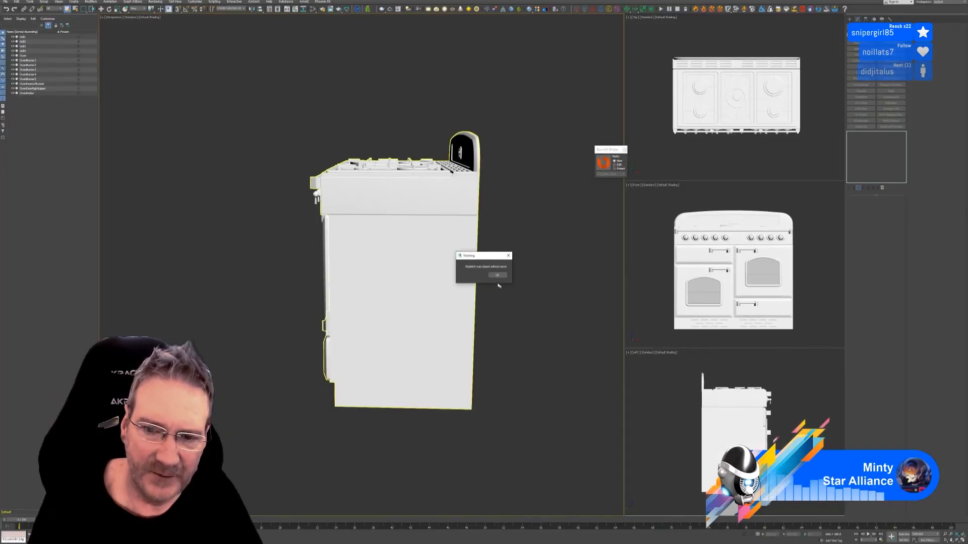
left_click(497, 275)
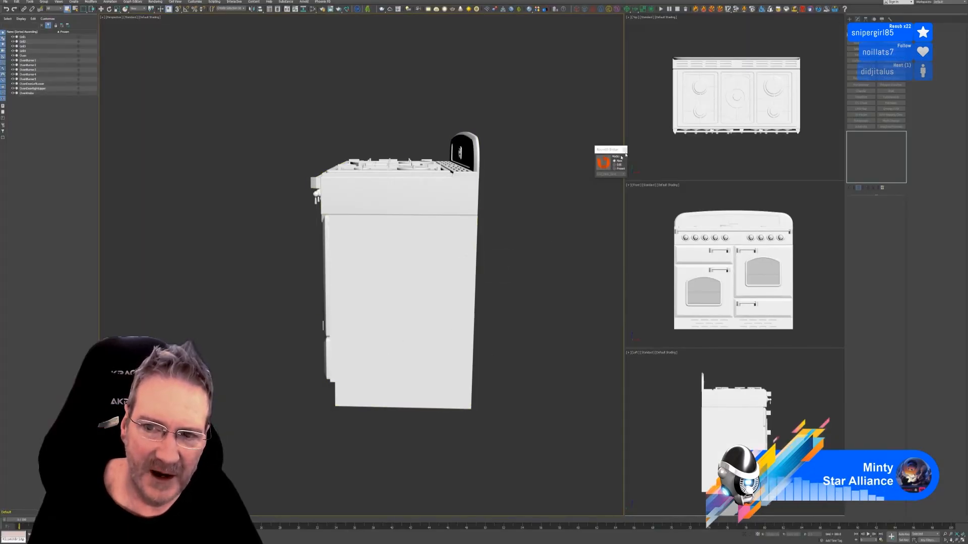
- Isolate the cooker's main body from its other parts
left_click(479, 257)
left_click(744, 535)
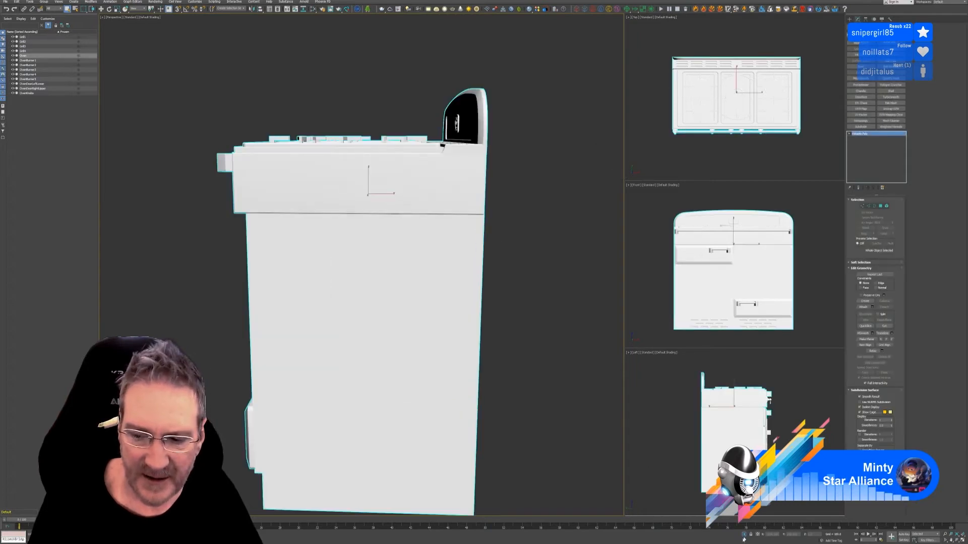
scroll(494, 387, "down", 2)
middle_click_drag(495, 387, 460, 324, "alt")
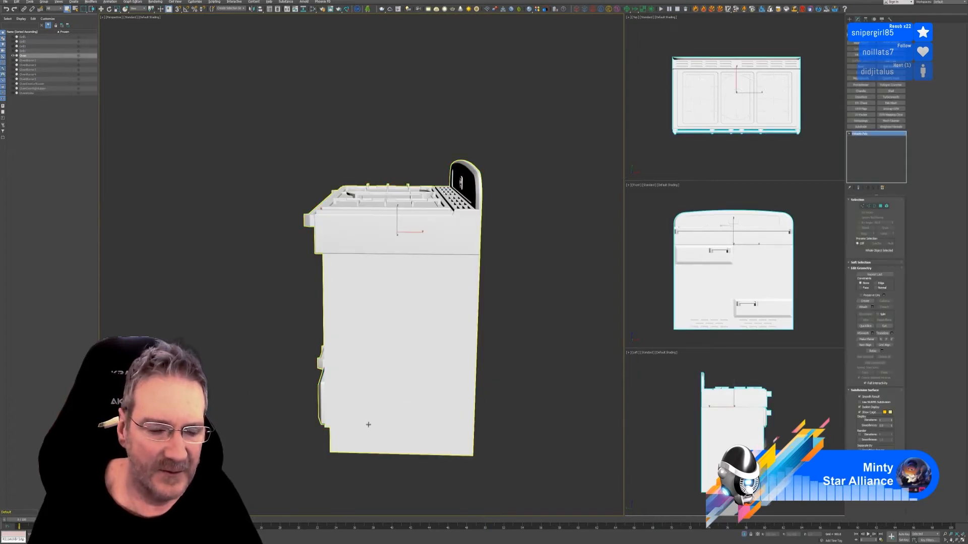
middle_click_drag(368, 425, 456, 419, "alt")
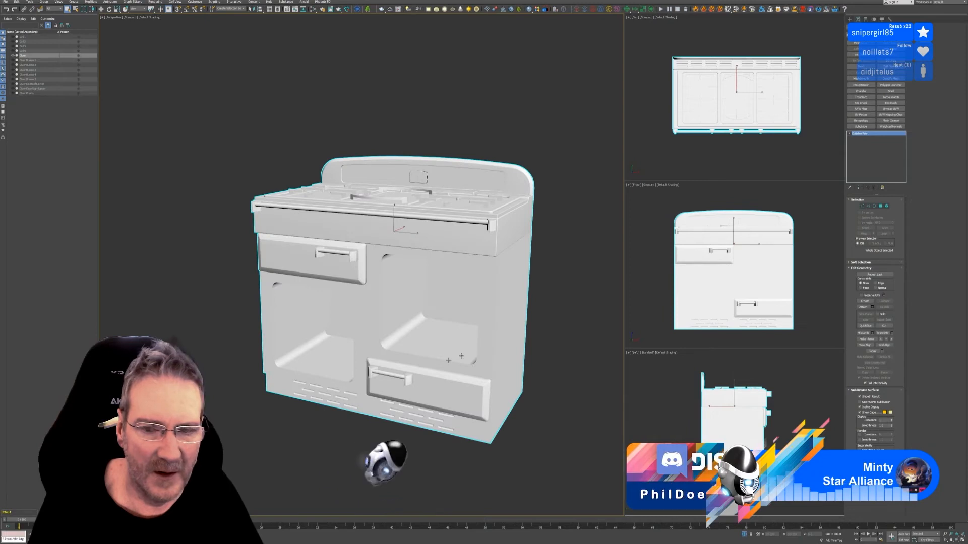
- Check element by element how the triangles of the body's front frame around the oven openings are connected
left_click(886, 206)
left_click(589, 333)
left_click(483, 299)
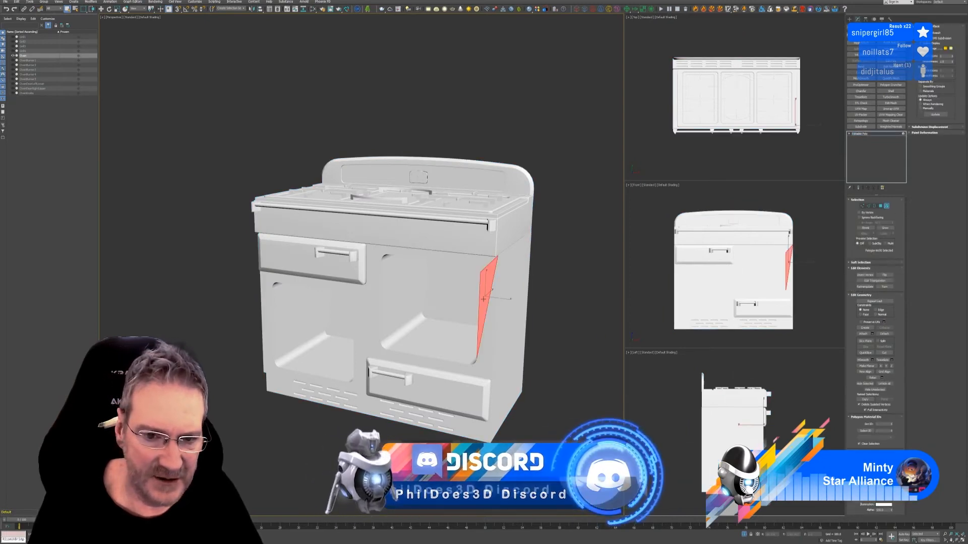
left_click(466, 287)
left_click(482, 264)
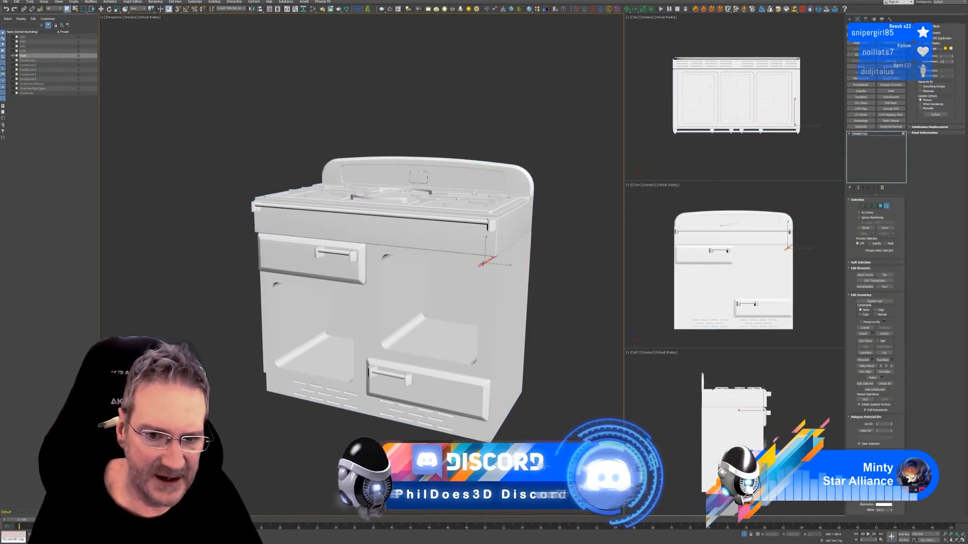
left_click(413, 252)
left_click(373, 254)
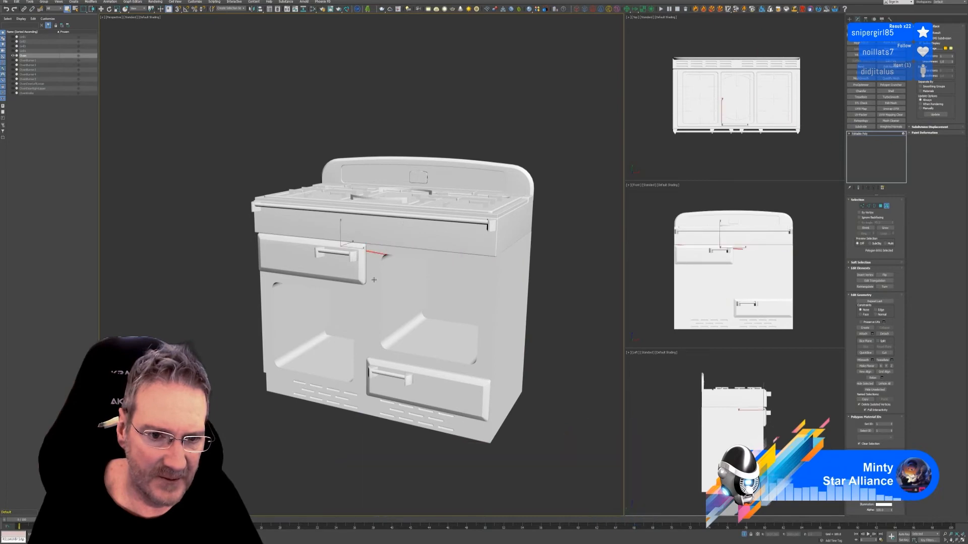
left_click(370, 303)
left_click(370, 356)
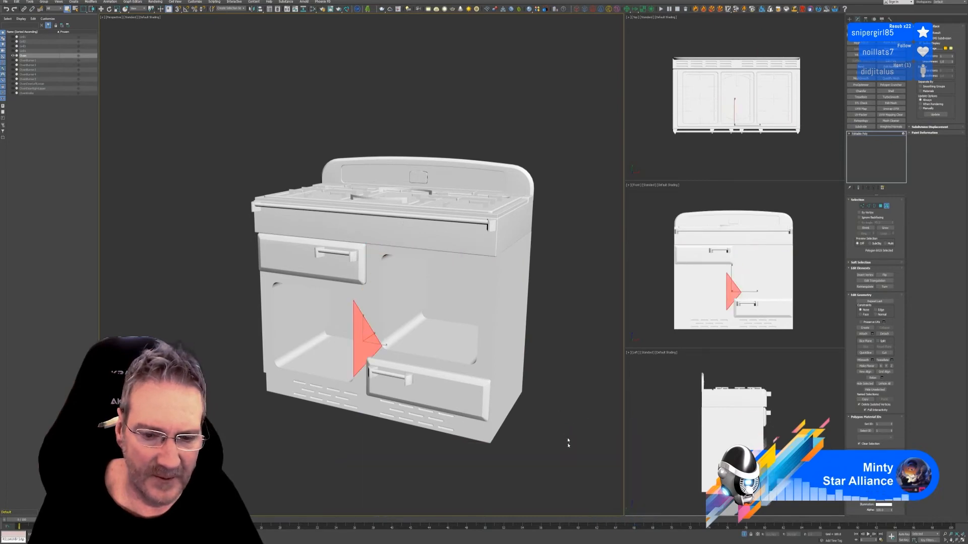
- Select both triangular elements of the cooker's flat back panel and detach them as a separate object
middle_click_drag(567, 442, 499, 458, "alt")
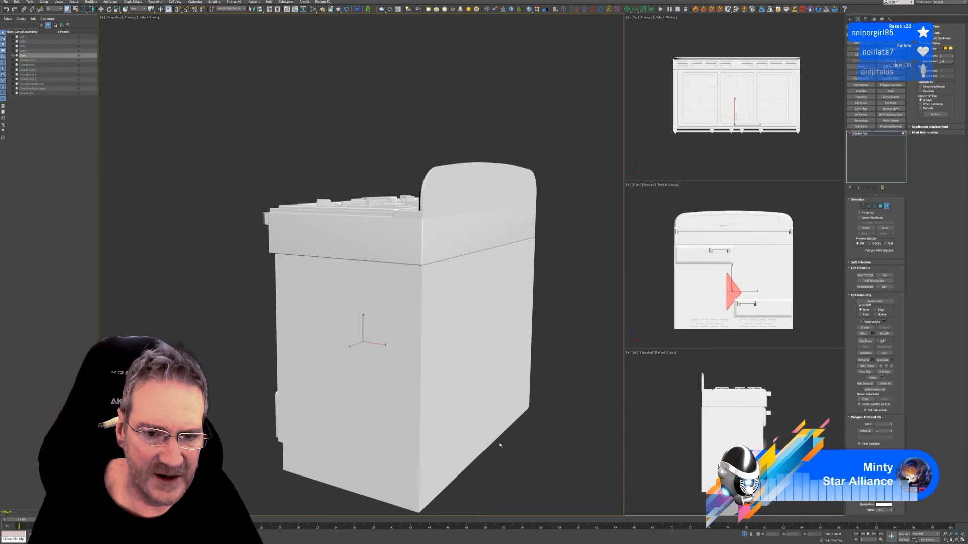
left_click(474, 318)
left_click(452, 380, "ctrl")
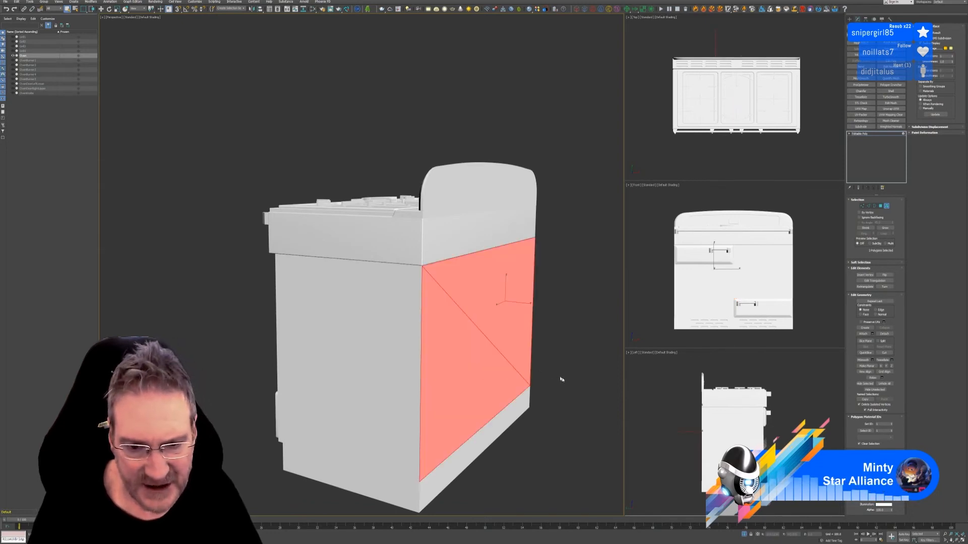
middle_click_drag(606, 393, 562, 373, "alt")
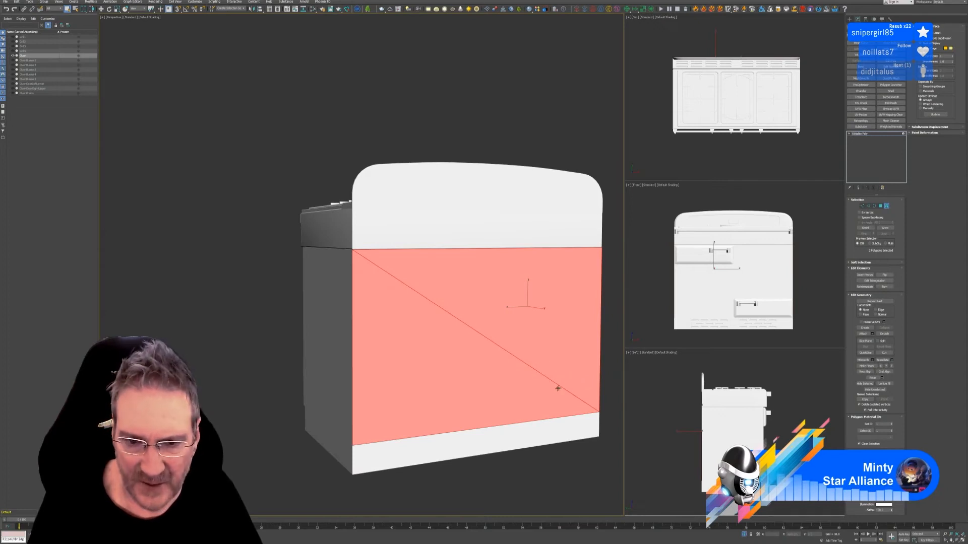
left_click(884, 334)
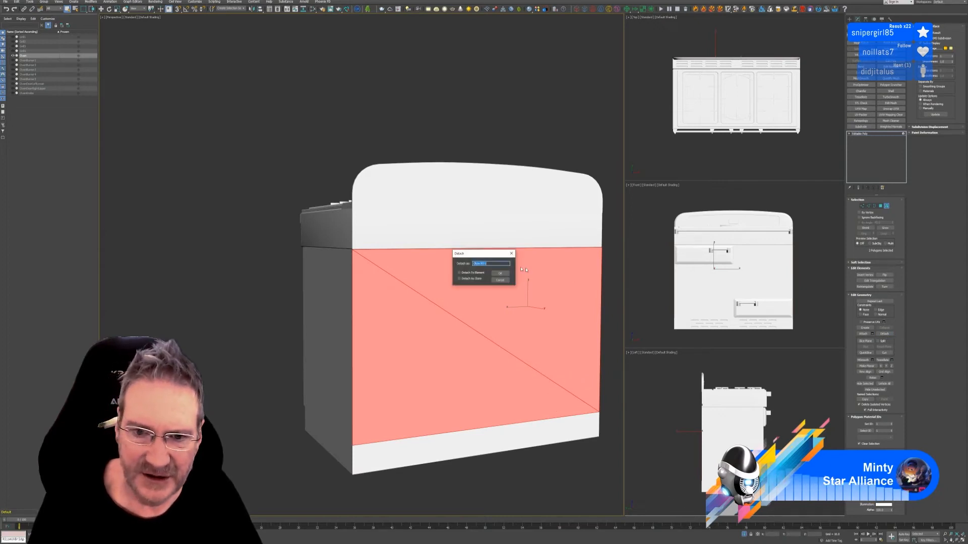
left_click(501, 272)
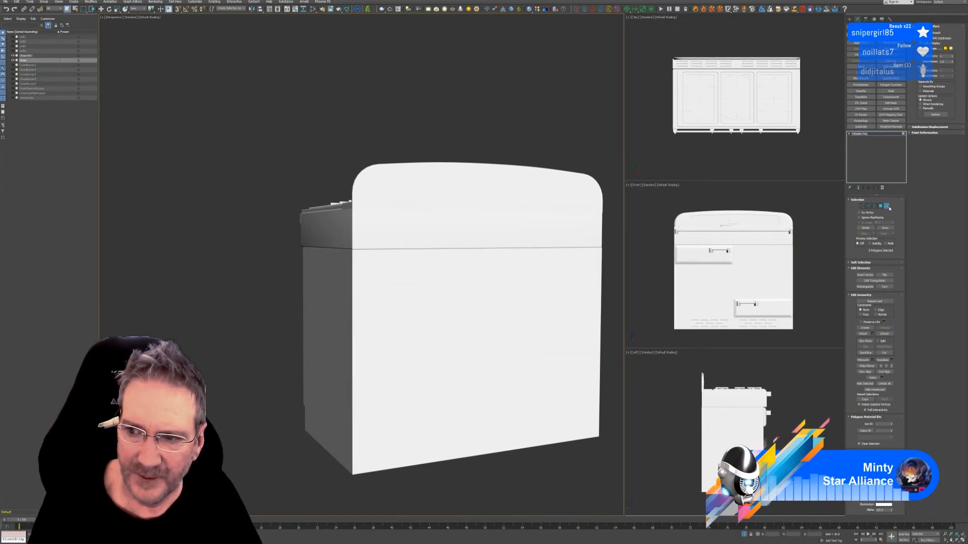
left_click(889, 208)
- Isolate the detached back panel on its own
left_click(207, 270)
left_click(395, 296)
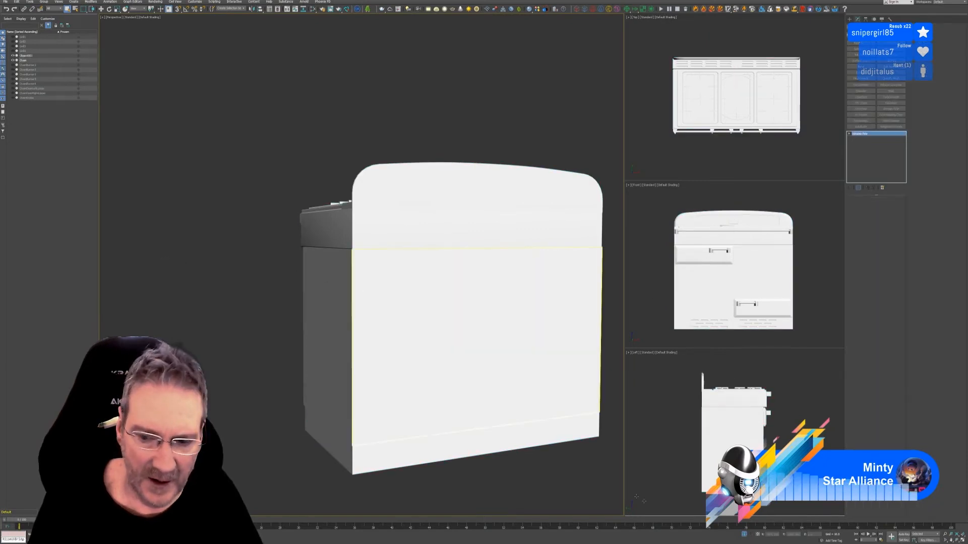
left_click(744, 534)
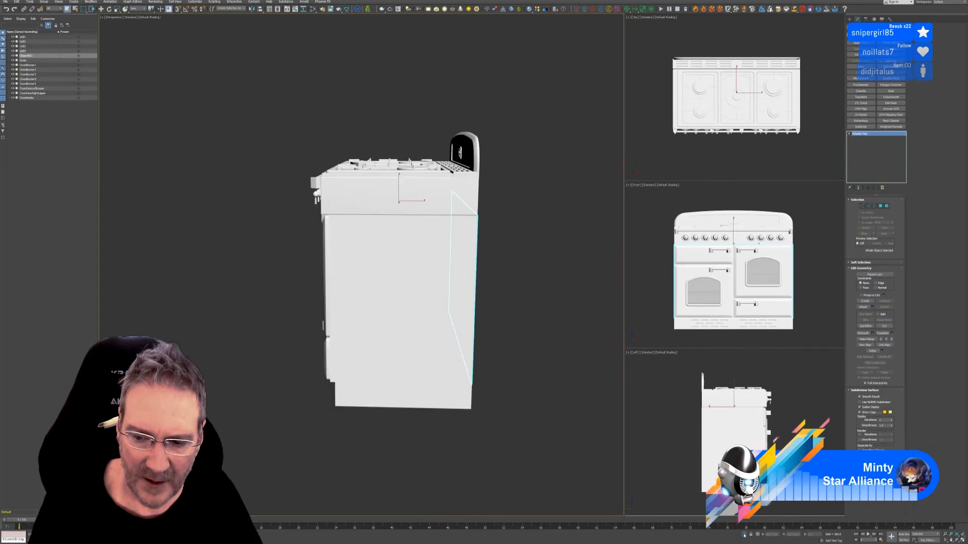
left_click(744, 534)
middle_click_drag(516, 378, 501, 382, "alt")
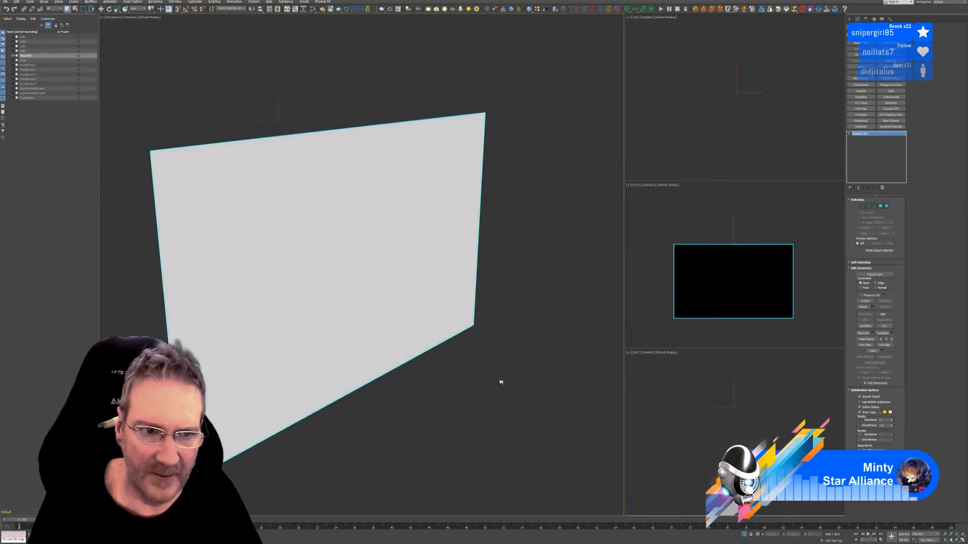
- Weld the vertices at the two opposite corners where the back panel's triangles meet along the diagonal
left_click(862, 206)
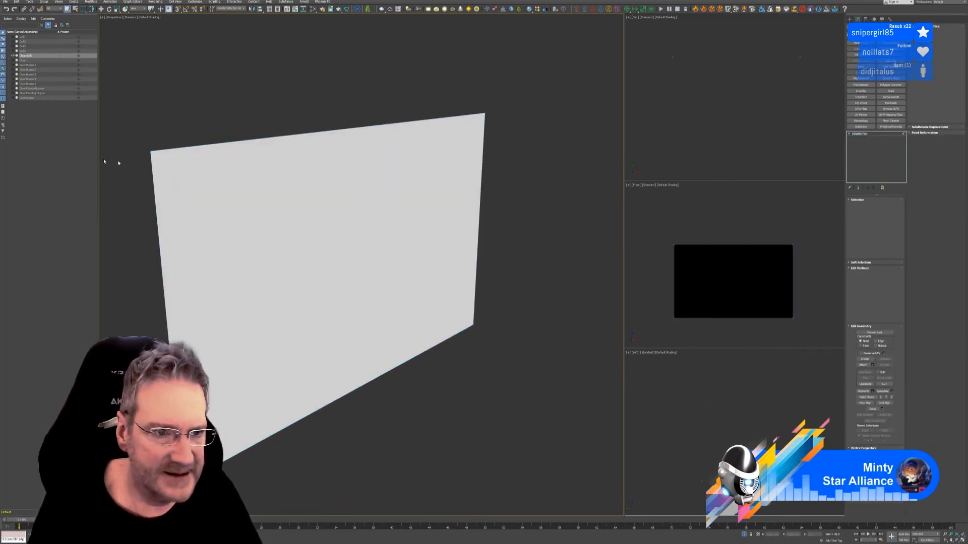
left_click_drag(144, 147, 160, 161)
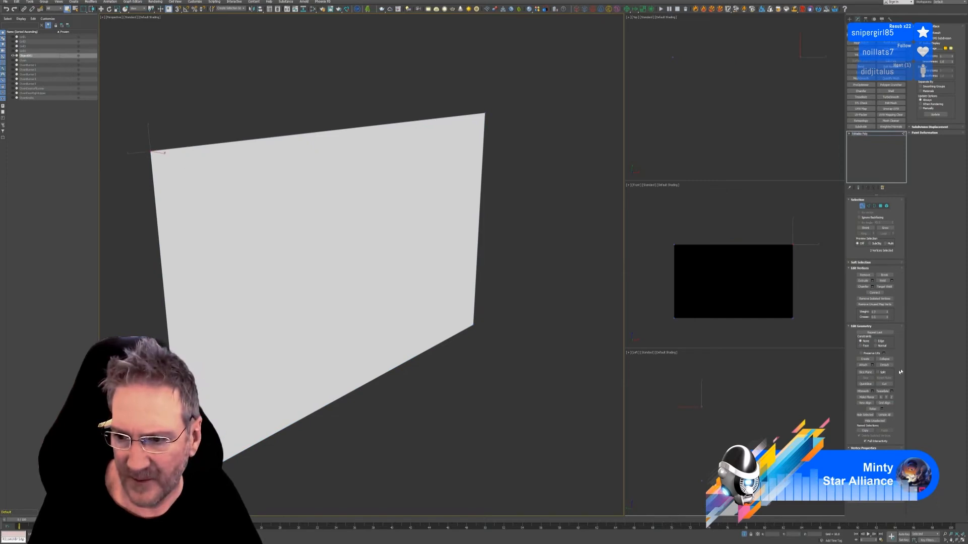
left_click(891, 281)
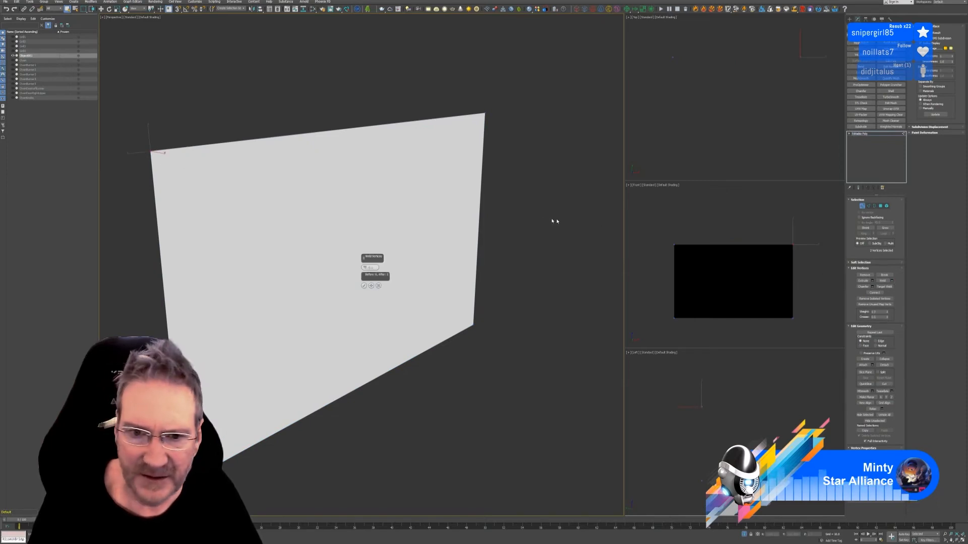
left_click(364, 286)
left_click_drag(500, 320, 467, 333)
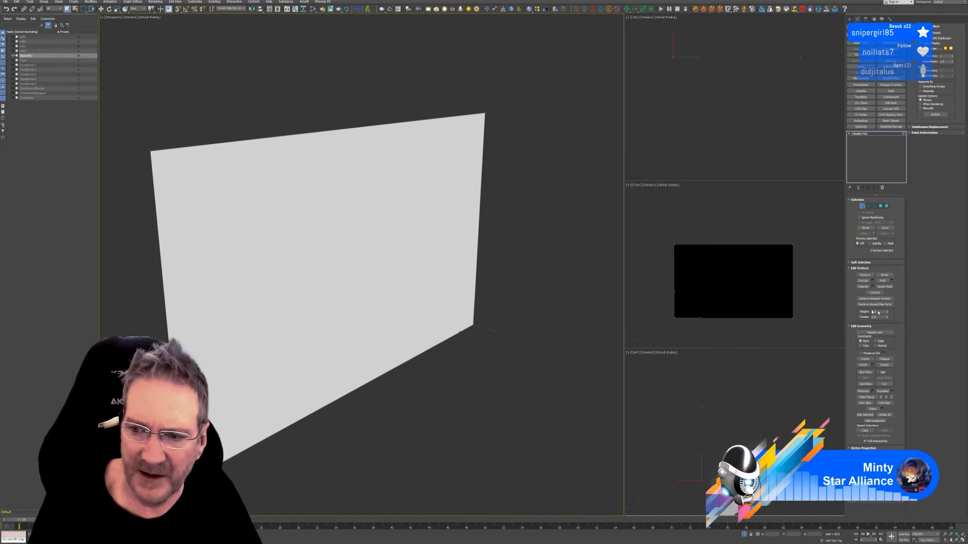
left_click(891, 281)
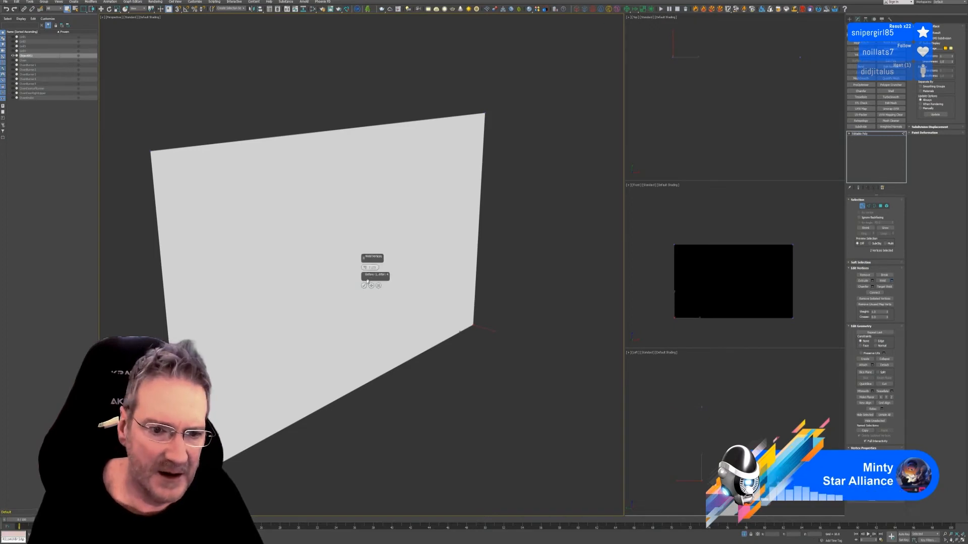
left_click(364, 286)
left_click(862, 207)
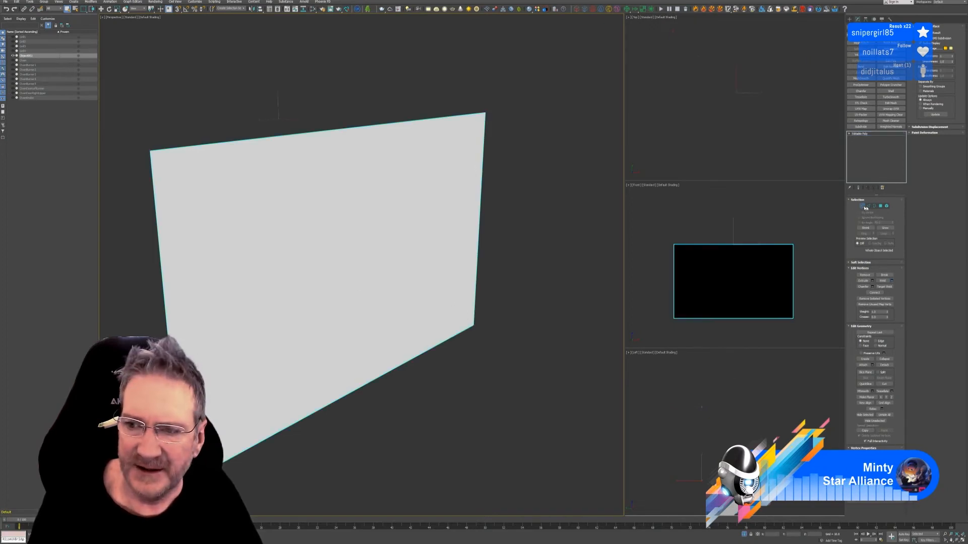
- Check in element mode that the back panel selects as one piece, and show all the cooker parts again
left_click(886, 206)
left_click(496, 190)
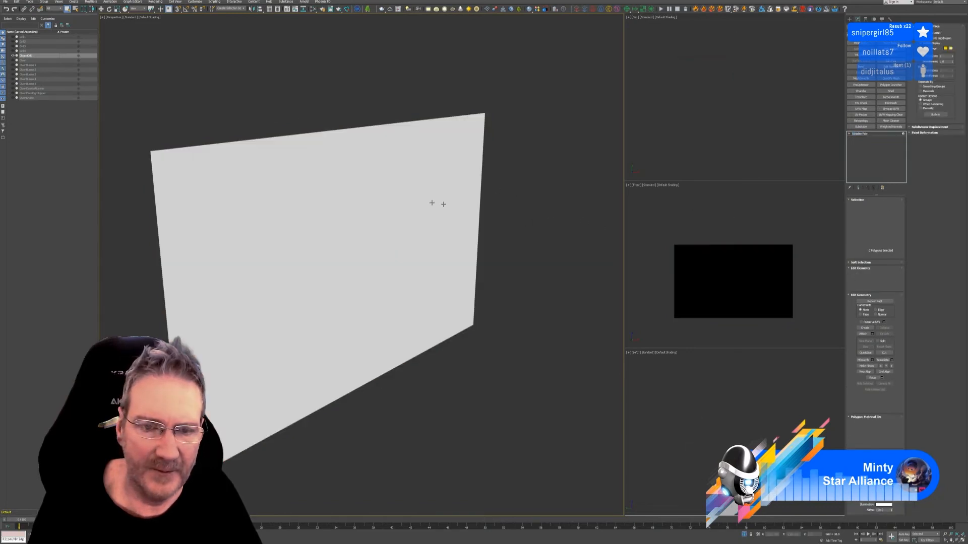
left_click(432, 202)
left_click(563, 312)
left_click(744, 534)
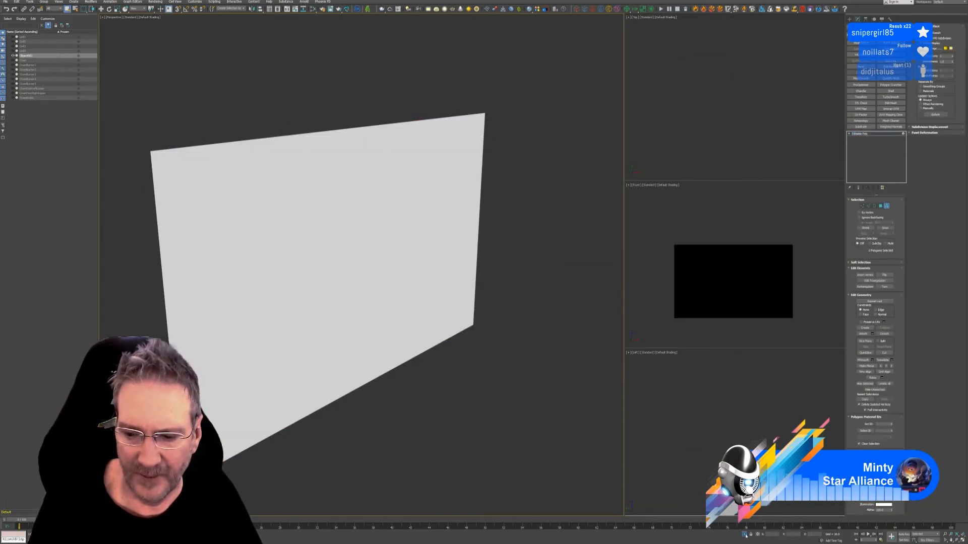
middle_click_drag(529, 334, 511, 327, "alt")
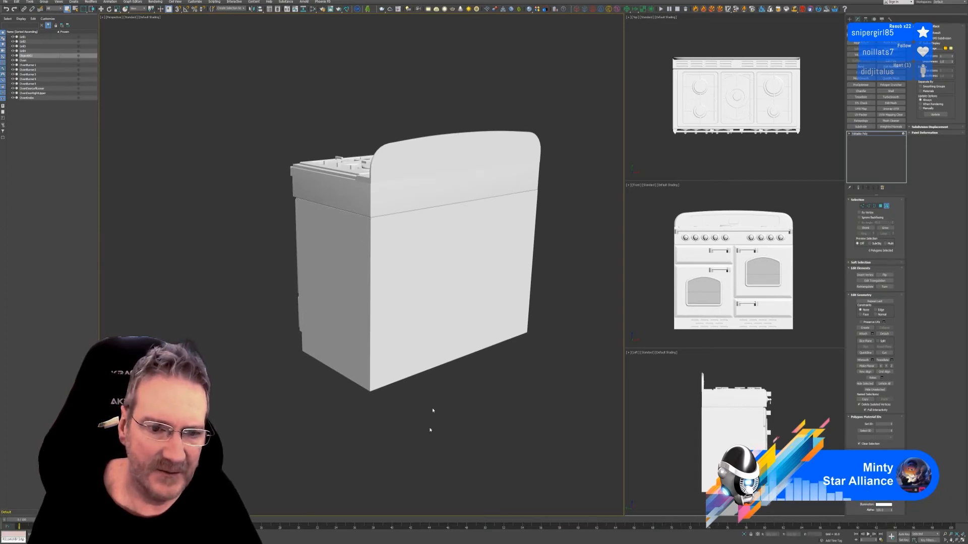
middle_click_drag(421, 452, 444, 443, "alt")
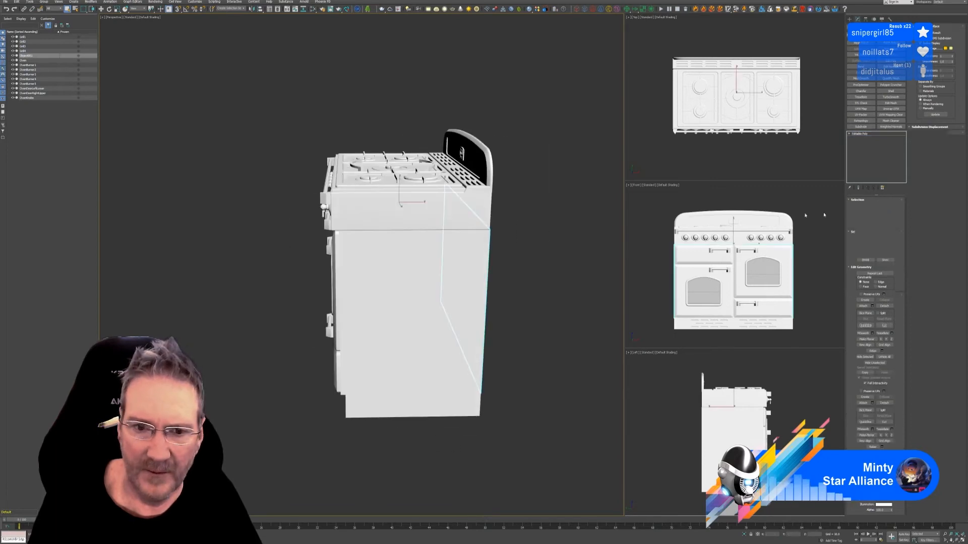
- Attach the repaired back panel to the main cooker body
left_click(444, 255)
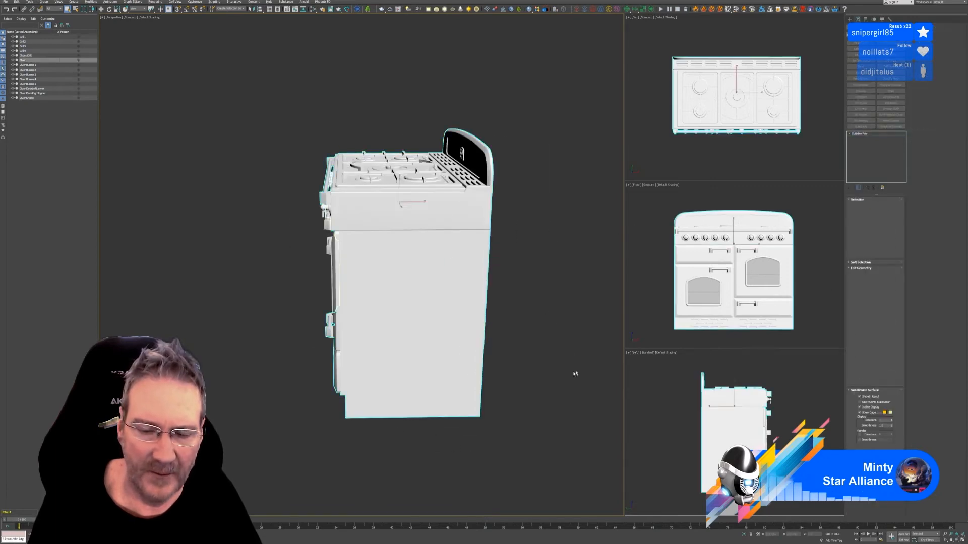
middle_click_drag(575, 373, 551, 364, "alt")
left_click(863, 307)
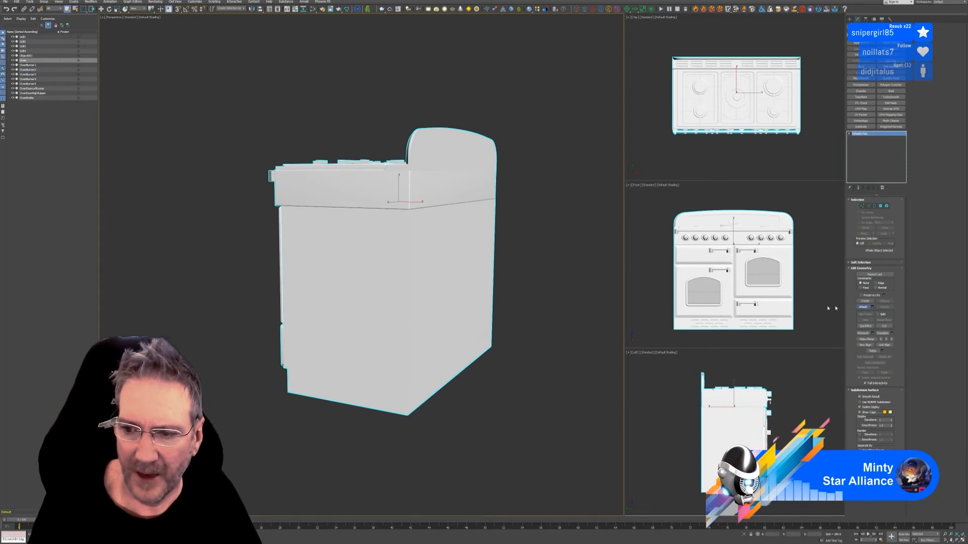
left_click(479, 267)
key("w")
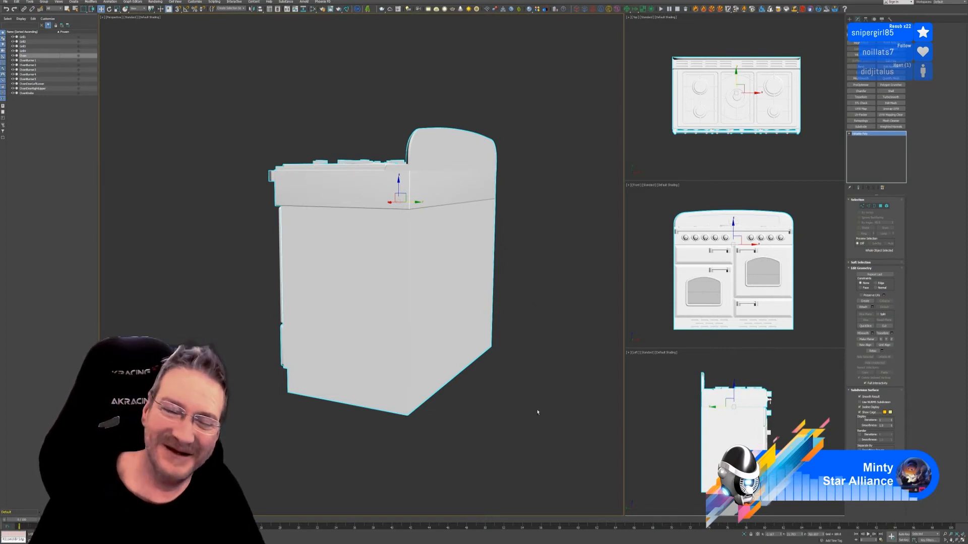
middle_click_drag(434, 425, 477, 425, "alt")
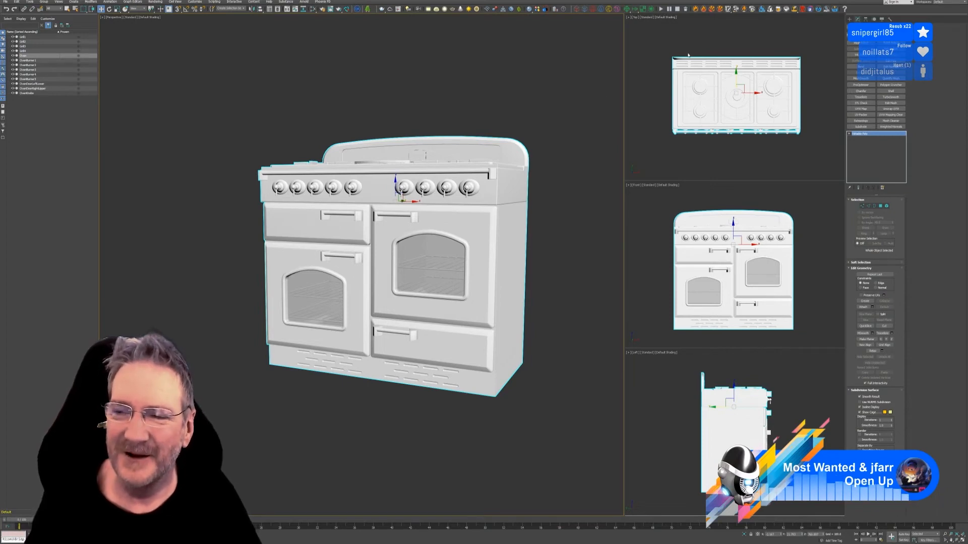
left_click(886, 205)
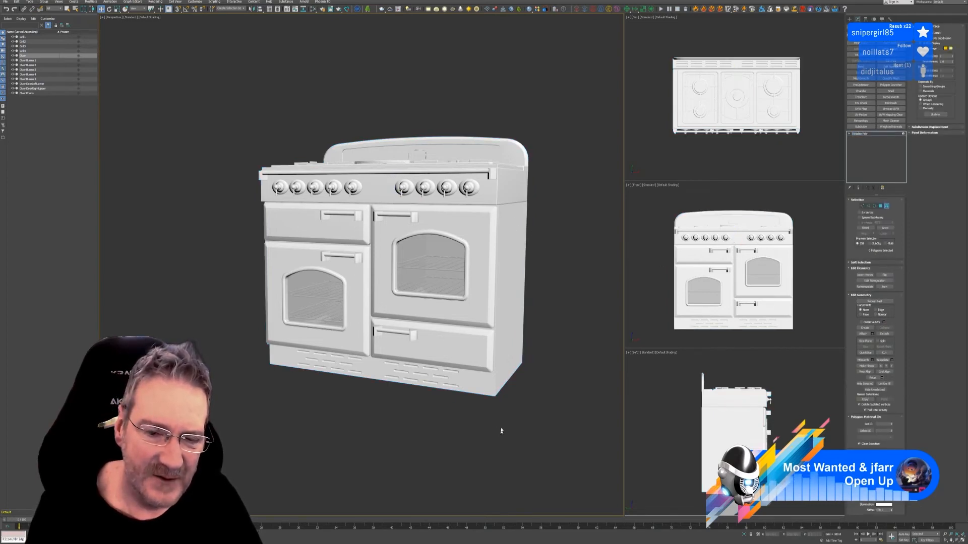
mouse_move(460, 432)
middle_mouse_down("alt")
mouse_move(474, 425)
mouse_move(449, 427)
middle_mouse_up("alt")
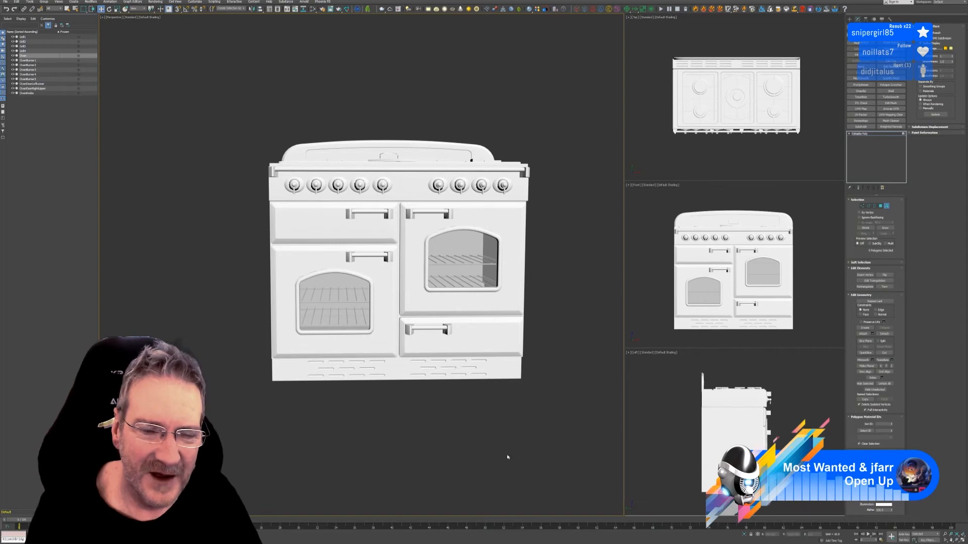
middle_click_drag(522, 430, 459, 433, "alt")
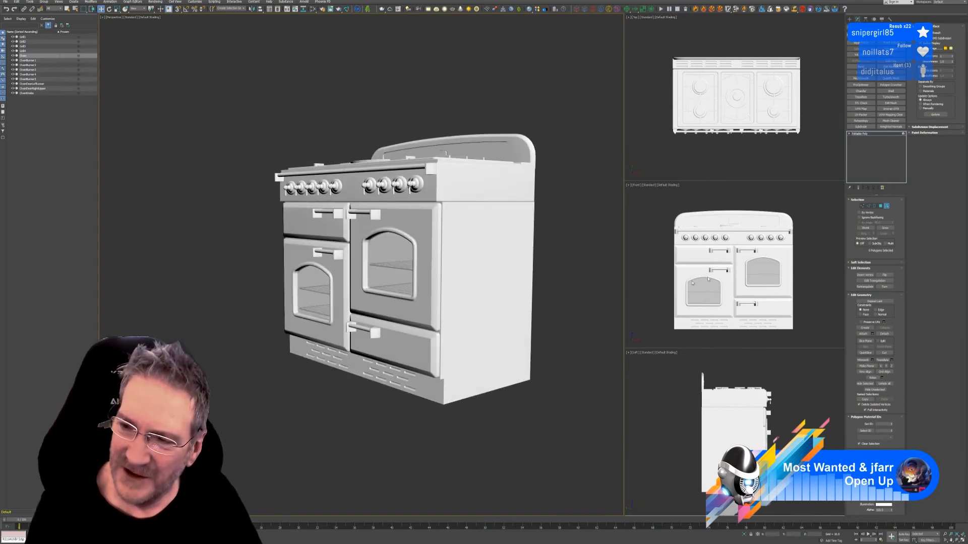
left_click(885, 206)
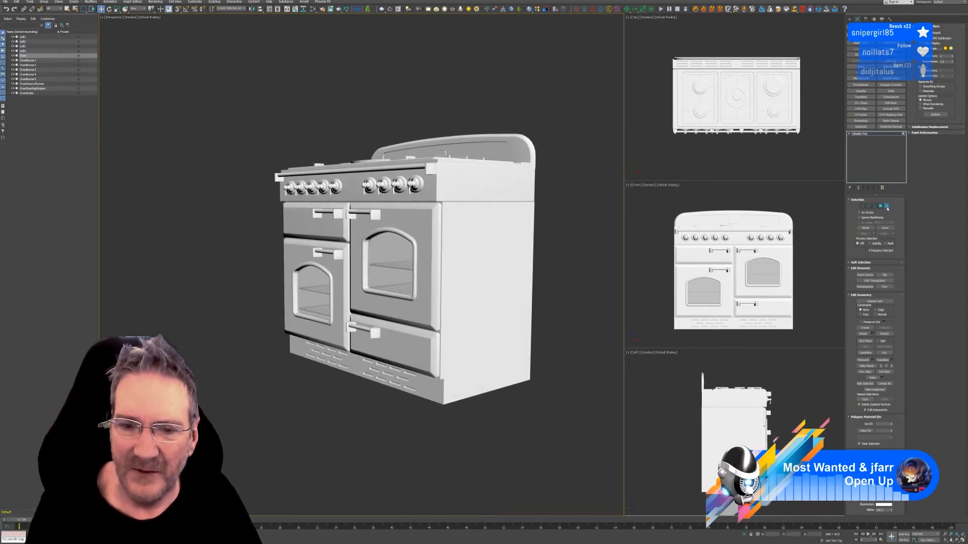
- Isolate the main cooker body and select all of its vertices
left_click(744, 535)
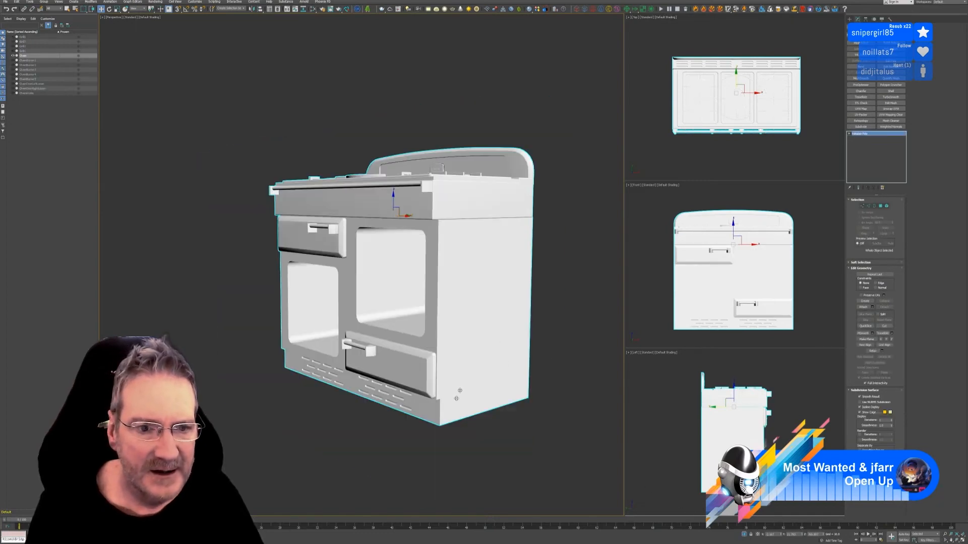
mouse_move(466, 448)
middle_mouse_down("alt")
mouse_move(488, 449)
mouse_move(478, 454)
middle_mouse_up("alt")
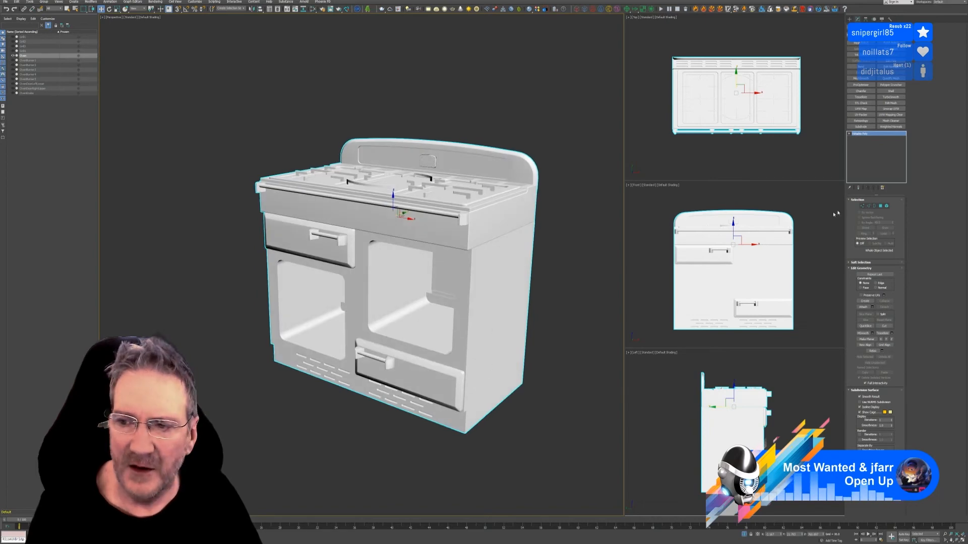
left_click(861, 206)
left_click_drag(172, 70, 574, 496)
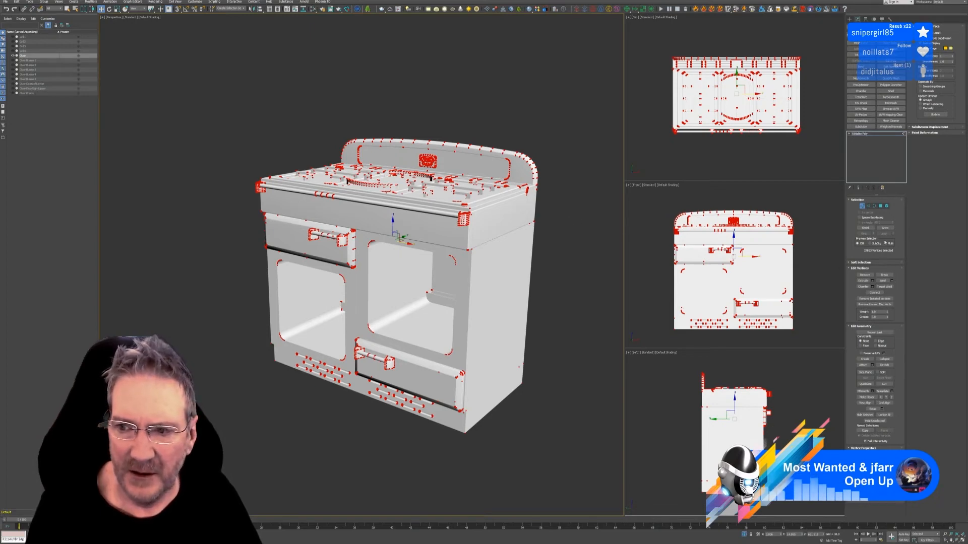
- Weld all the selected body vertices with a threshold small enough to keep the front panel and hob details undistorted
left_click(892, 281)
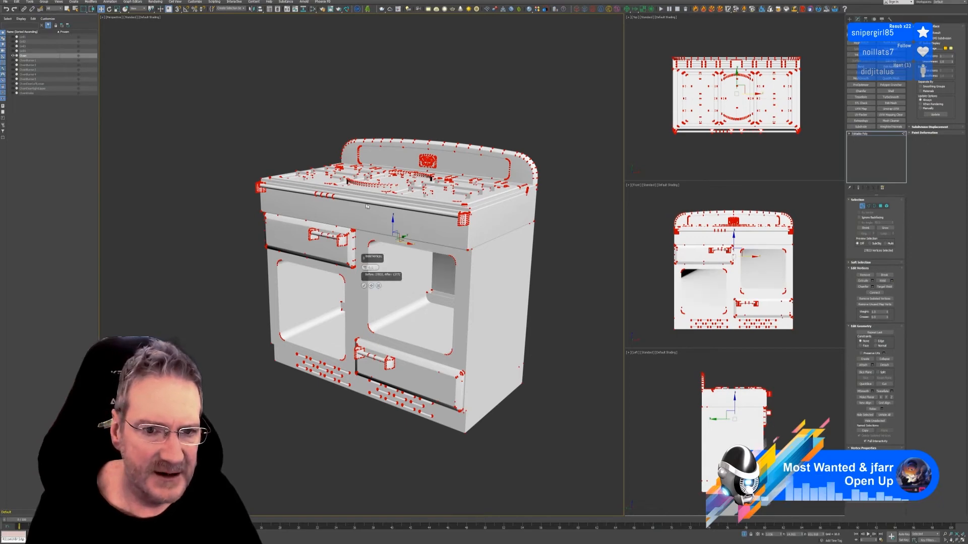
scroll(368, 206, "up", 6)
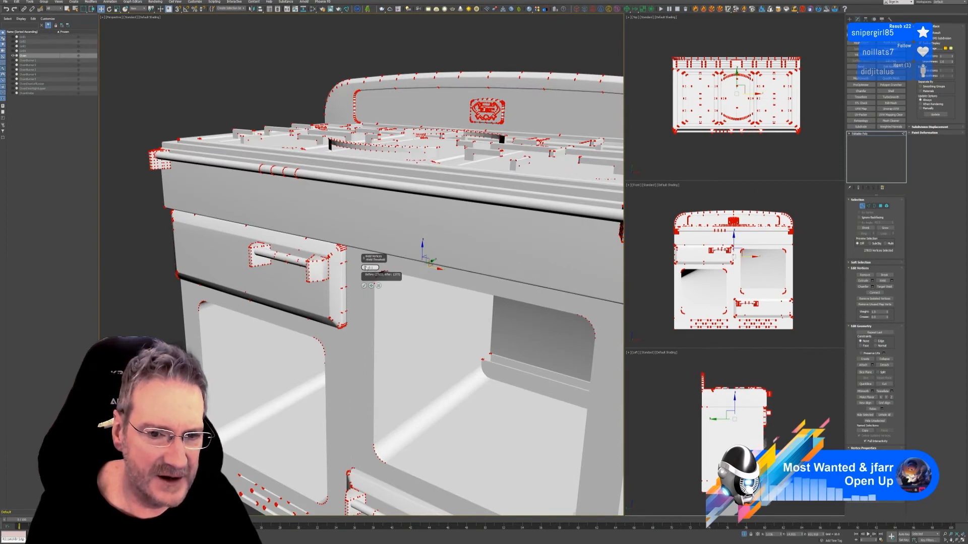
left_click_drag(365, 268, 365, 267)
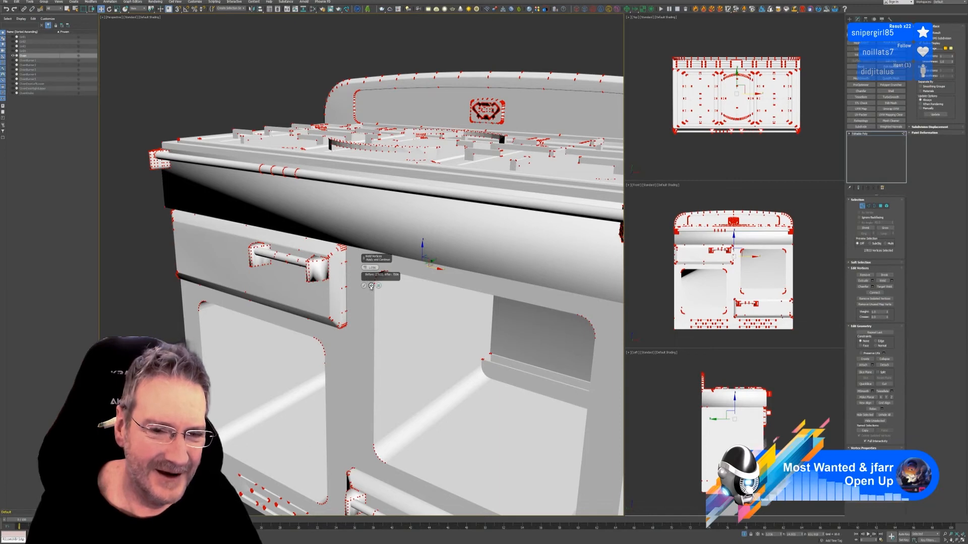
left_click_drag(365, 268, 365, 267)
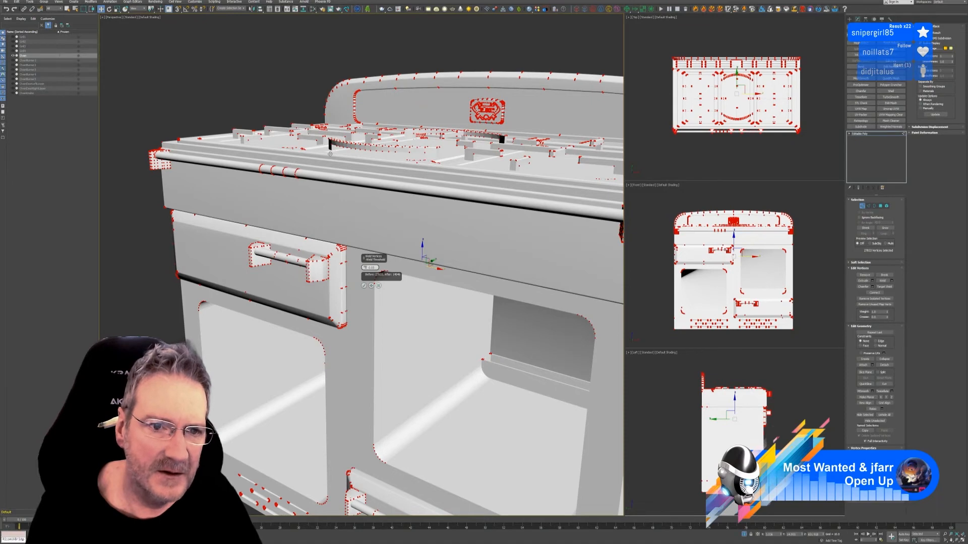
scroll(373, 282, "down", 3)
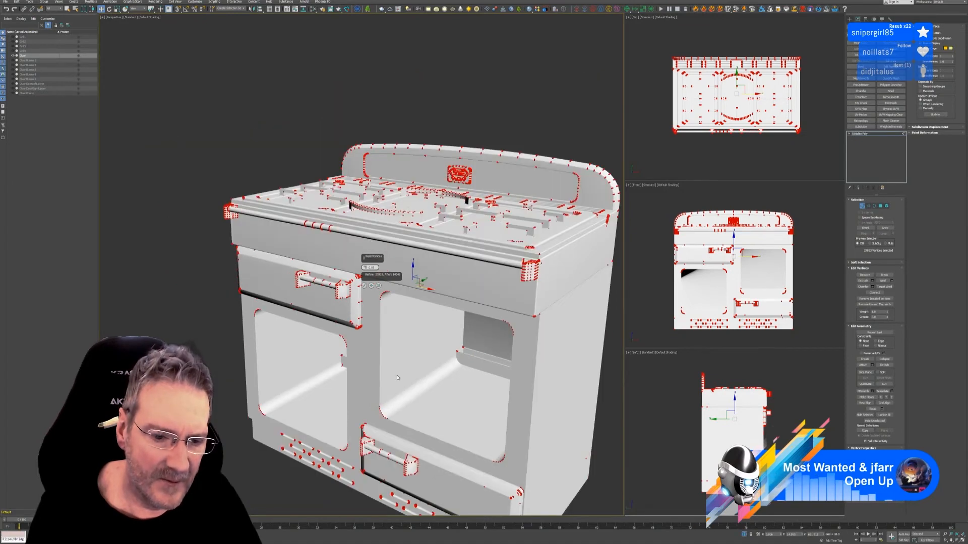
left_click(364, 286)
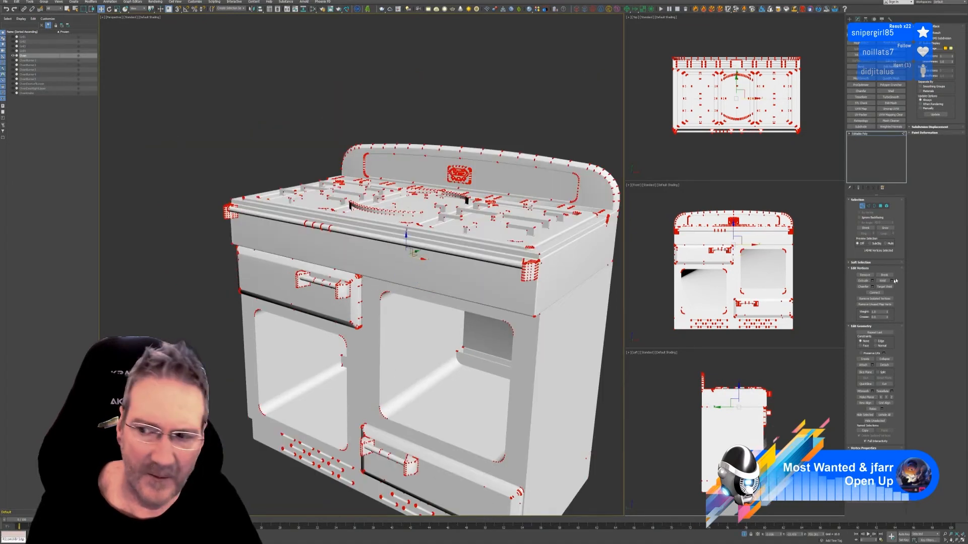
- Check in element mode that the lower oven casing selects as one piece, and show all the cooker parts again
left_click(886, 206)
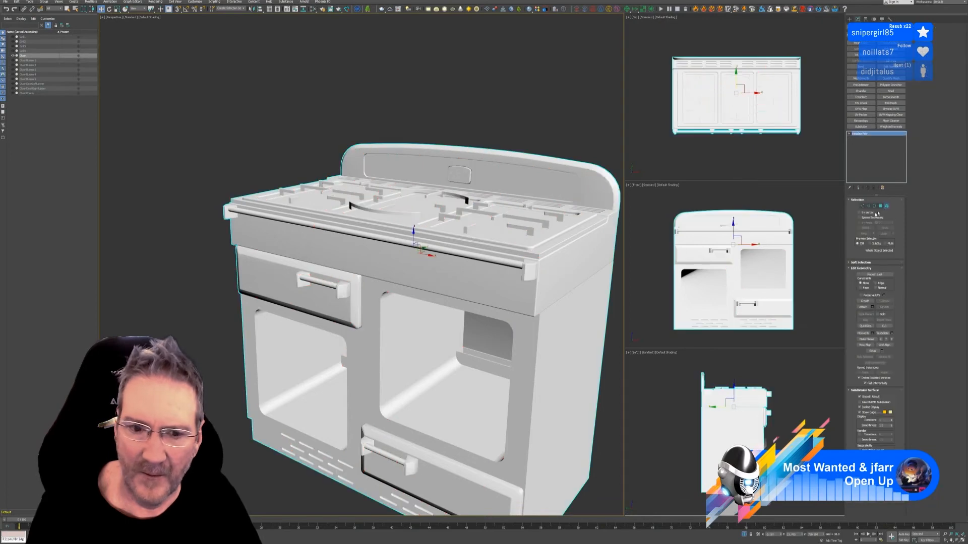
left_click(342, 348)
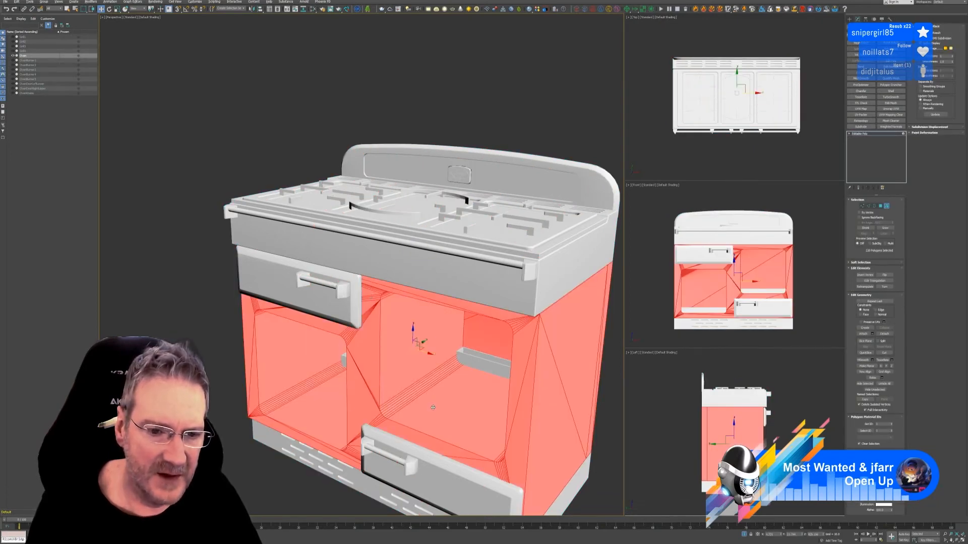
mouse_move(435, 405)
middle_mouse_down("alt")
mouse_move(413, 406)
mouse_move(441, 405)
middle_mouse_up("alt")
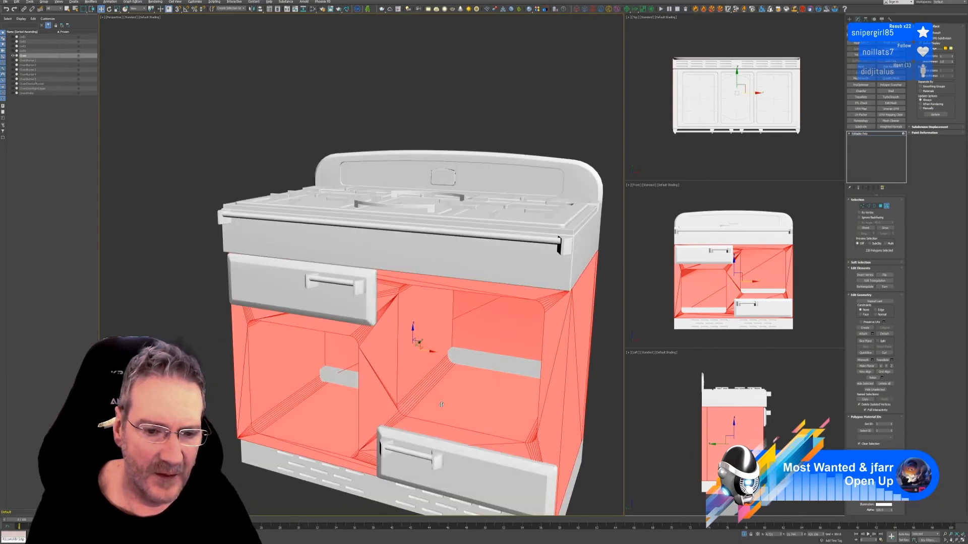
left_click(885, 207)
scroll(509, 270, "down", 3)
middle_click_drag(584, 311, 552, 302)
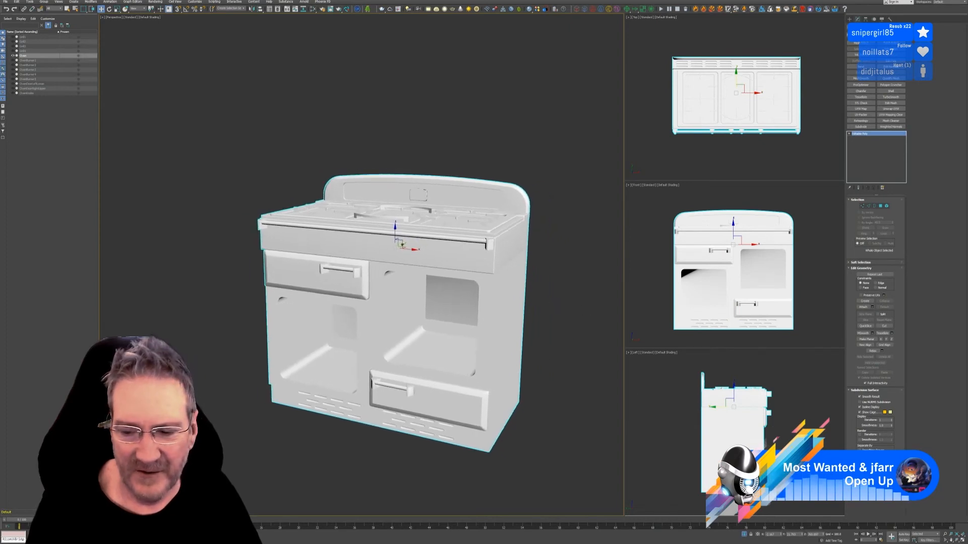
left_click(745, 534)
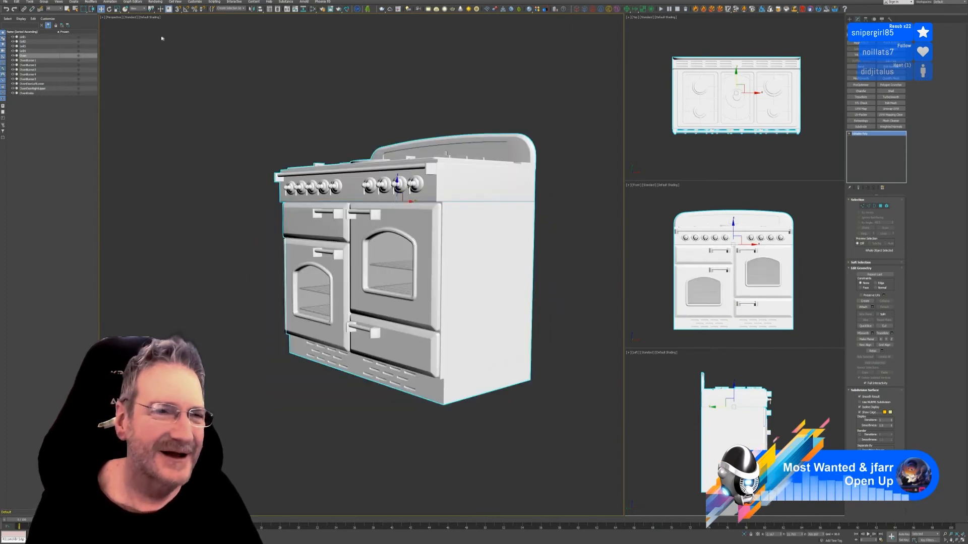
- Send the welded cooker body to RizomUV through the RizomUV Bridge
left_click(346, 9)
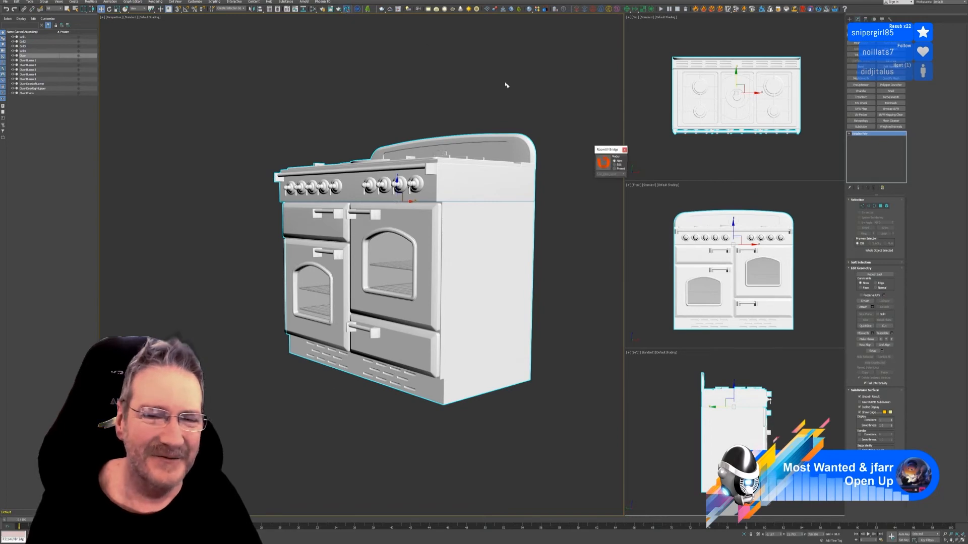
left_click(543, 237)
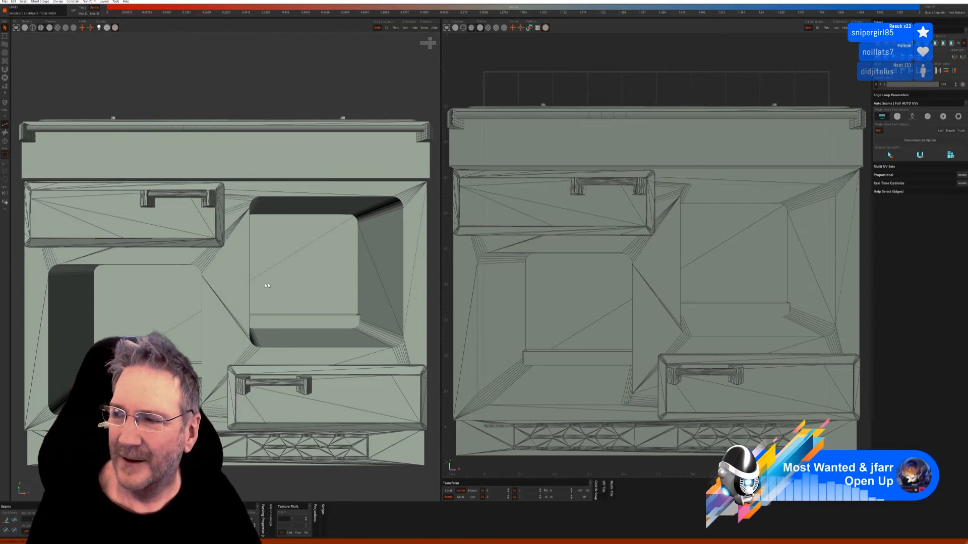
scroll(189, 281, "down", 1)
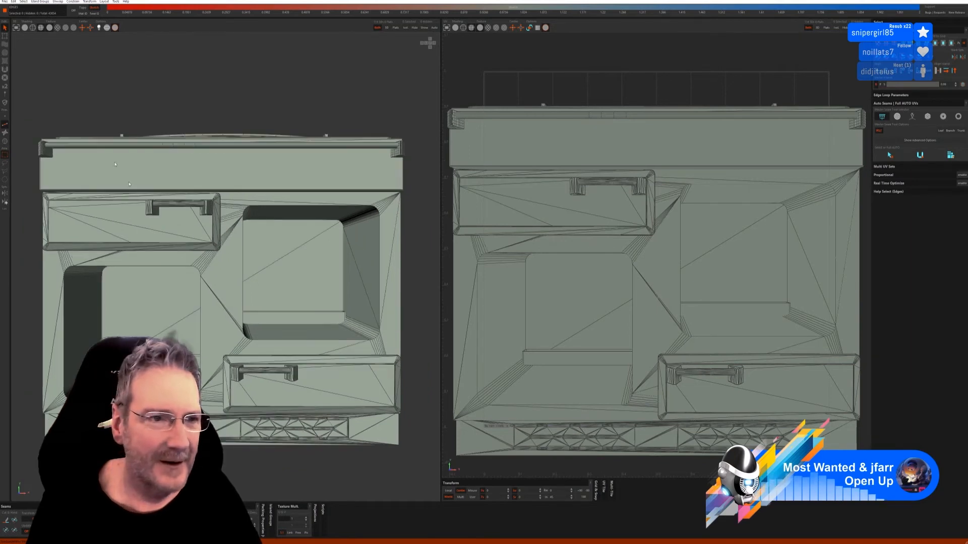
- Switch the 3D view to shaded display without the mesh wireframe
left_click(25, 27)
left_click(57, 28)
scroll(160, 276, "down", 1)
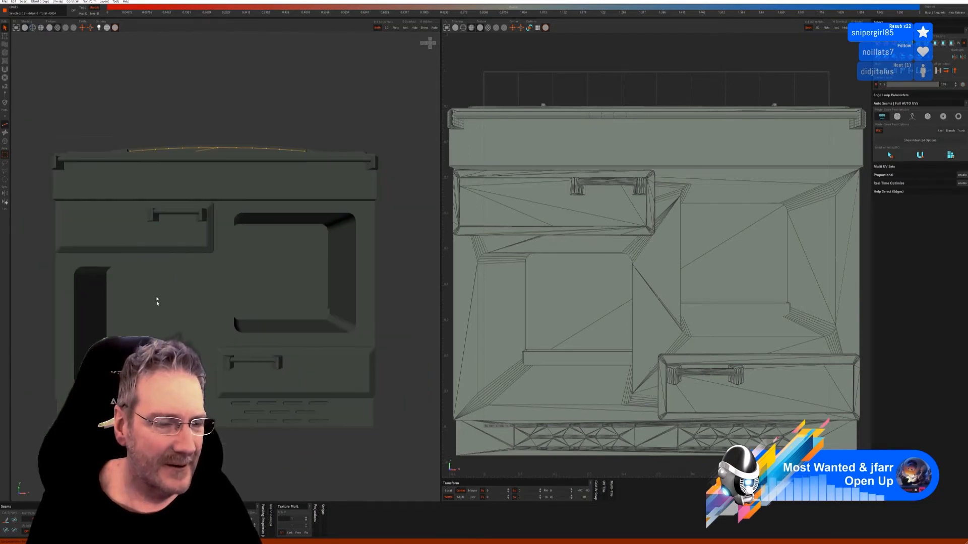
scroll(176, 397, "up", 1)
scroll(185, 396, "down", 3)
left_click_drag(185, 396, 208, 394, "alt")
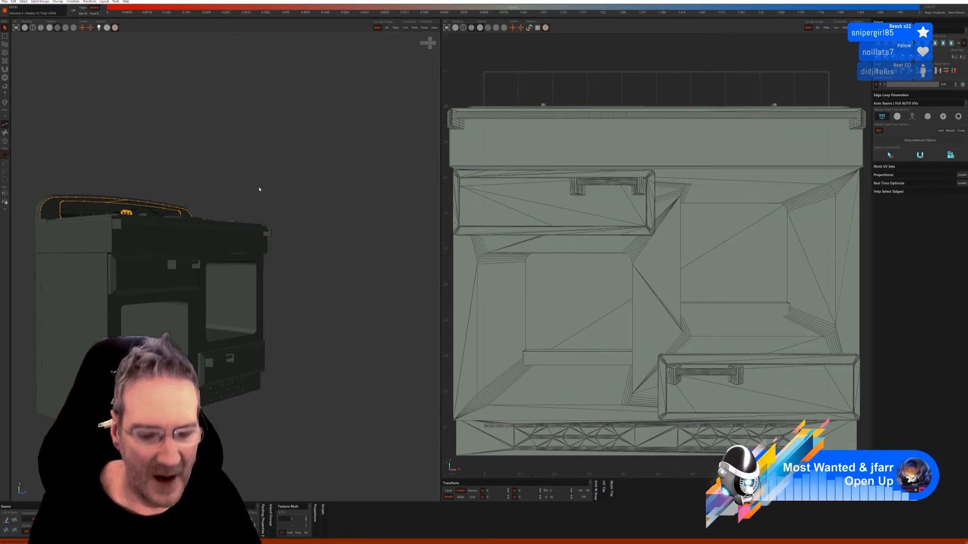
middle_click_drag(241, 188, 300, 172, "alt")
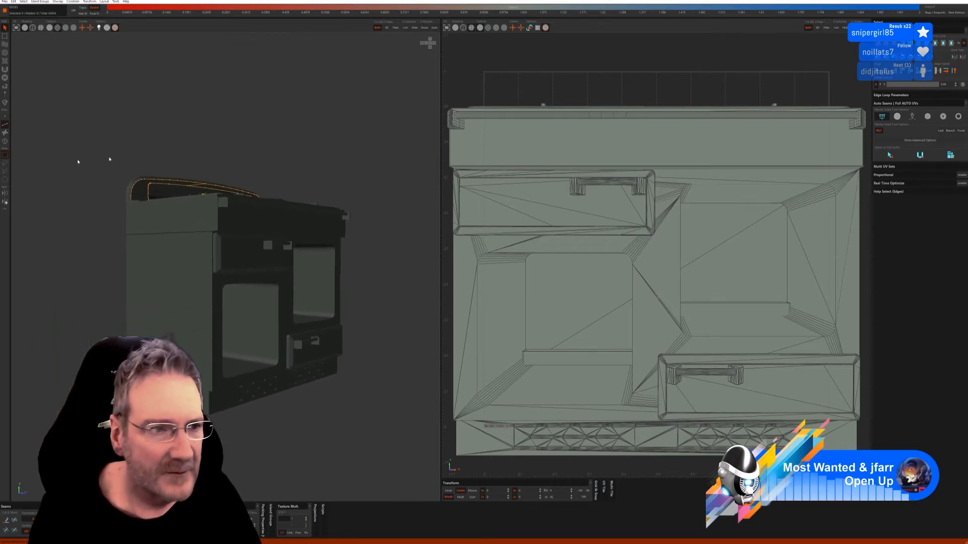
- Select the lower oven casing as an island and isolate it from the other cooker parts
left_click(5, 142)
left_click(183, 264)
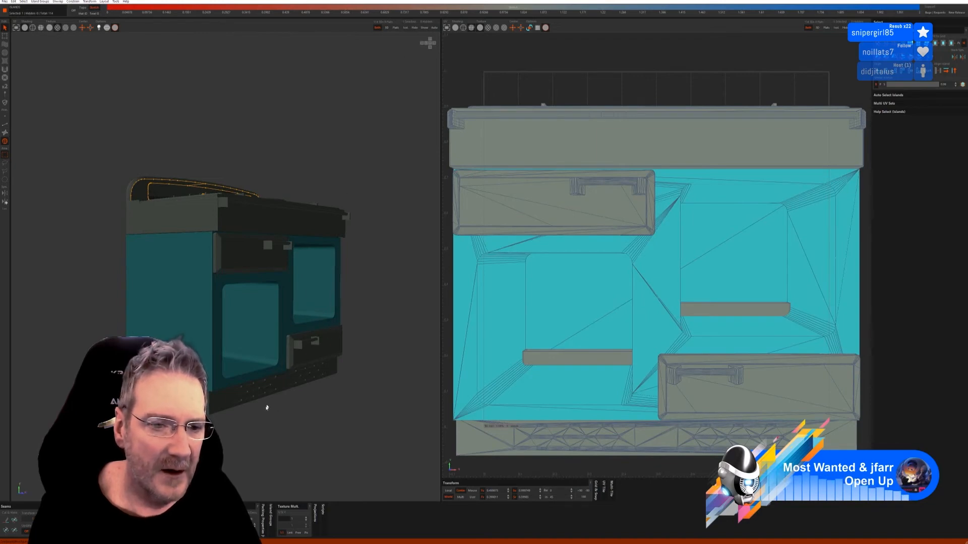
middle_click_drag(267, 408, 224, 402, "alt")
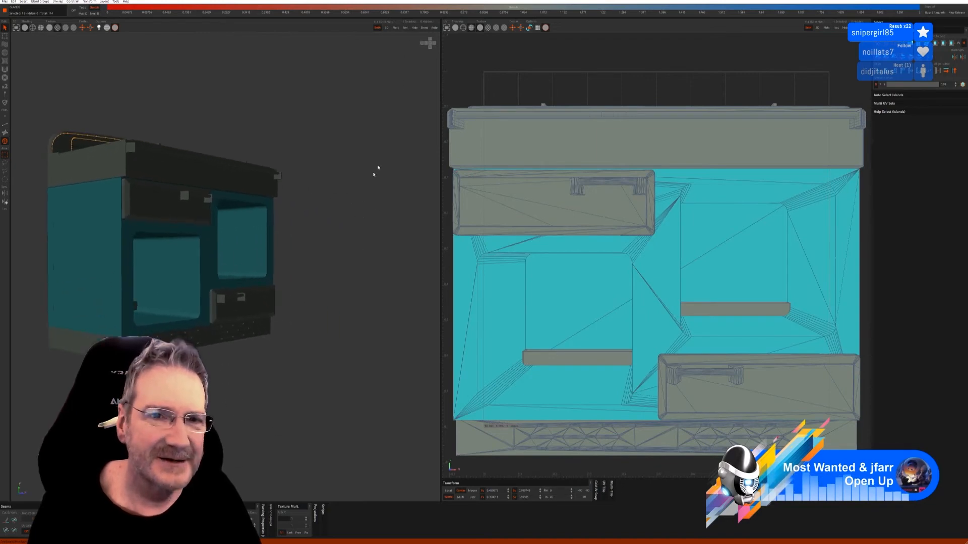
left_click(405, 27)
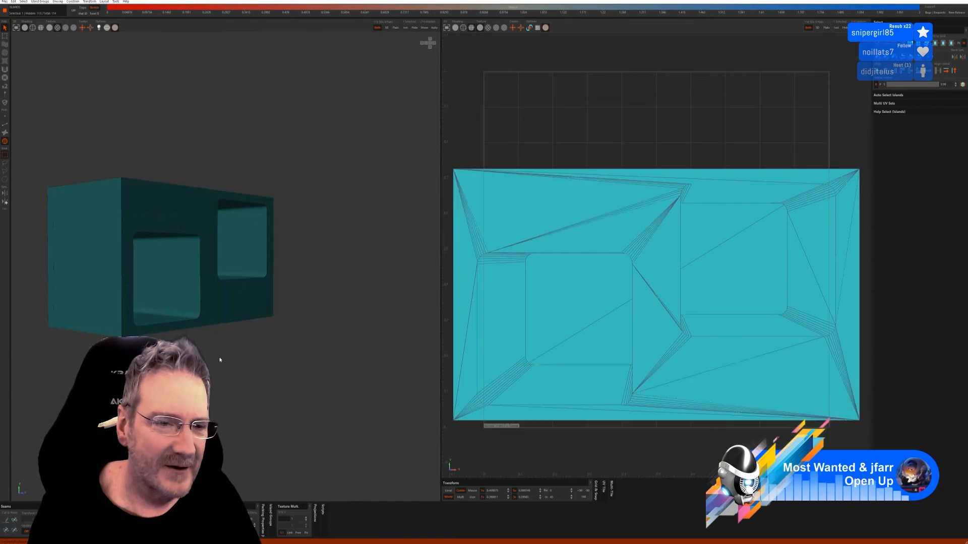
mouse_move(218, 396)
left_mouse_down("alt")
mouse_move(276, 395)
mouse_move(211, 398)
left_mouse_up("alt")
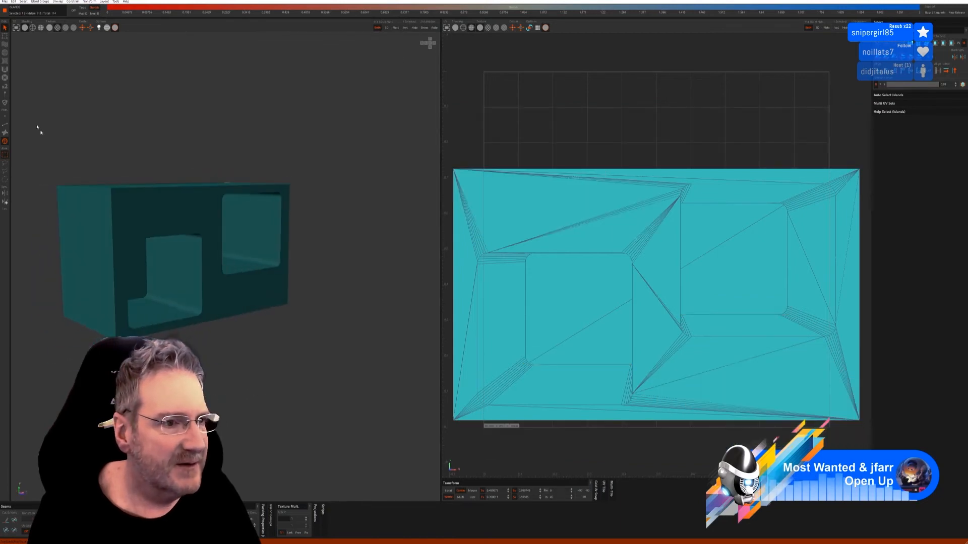
- Unwrap and pack the isolated cabinet body using automatic box seams, and show the whole cooker again
left_click(5, 124)
left_click(926, 117)
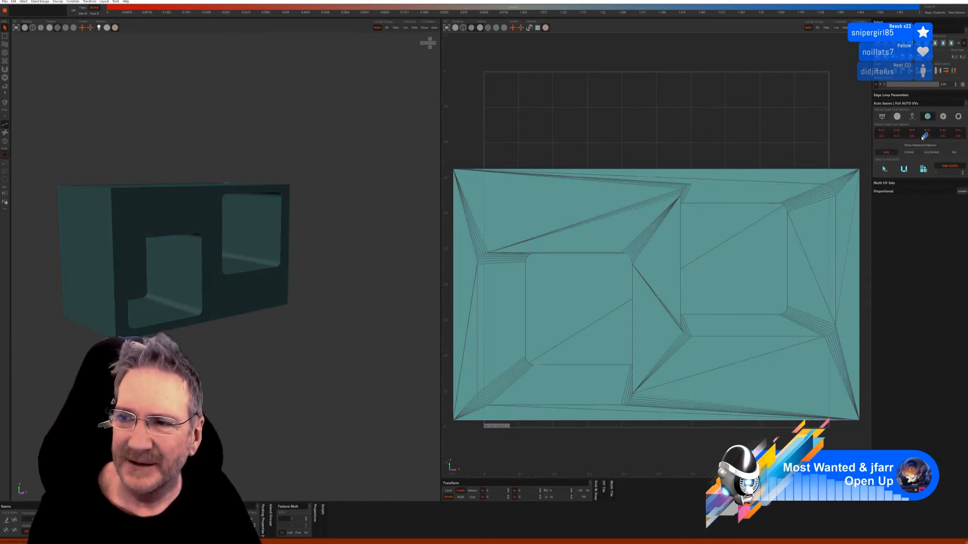
left_click(883, 169)
left_click(923, 169)
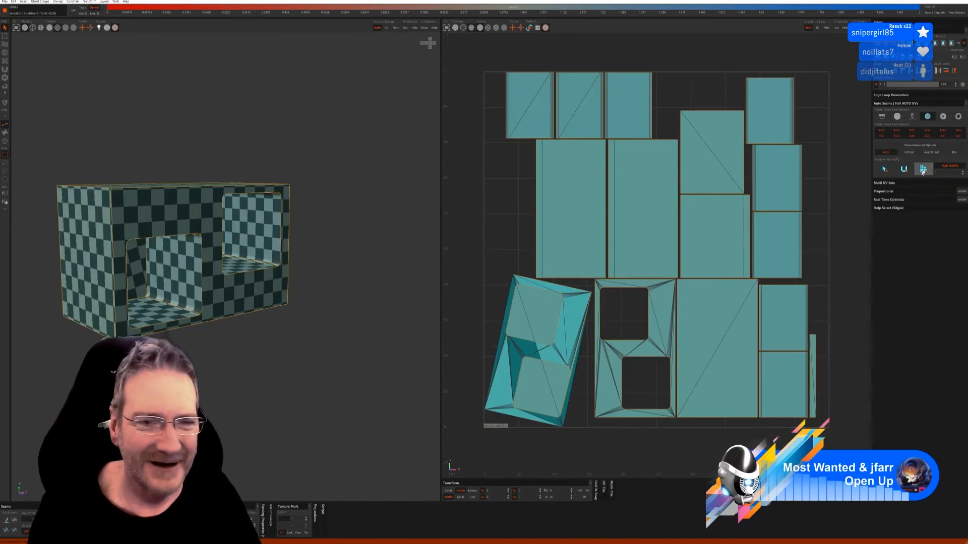
left_click_drag(220, 339, 257, 346, "alt")
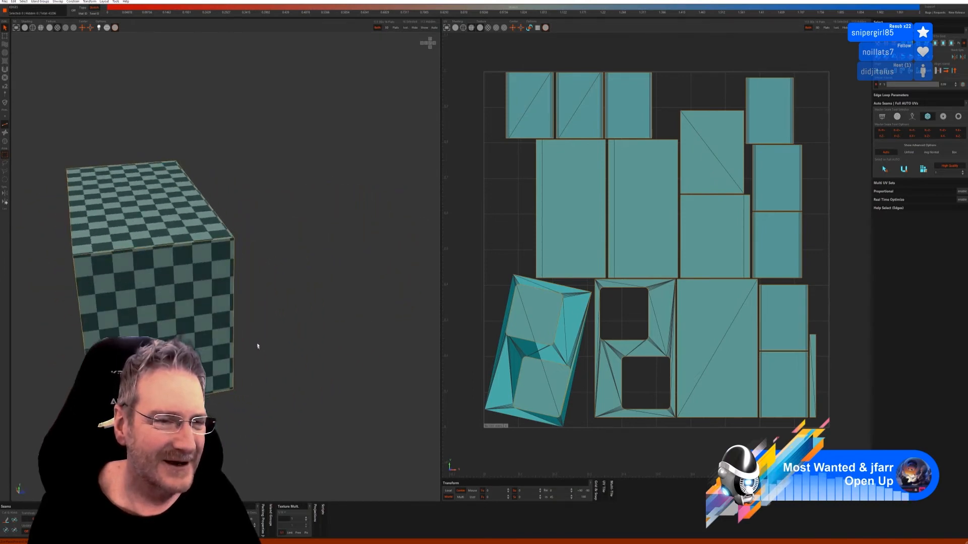
left_click(425, 29)
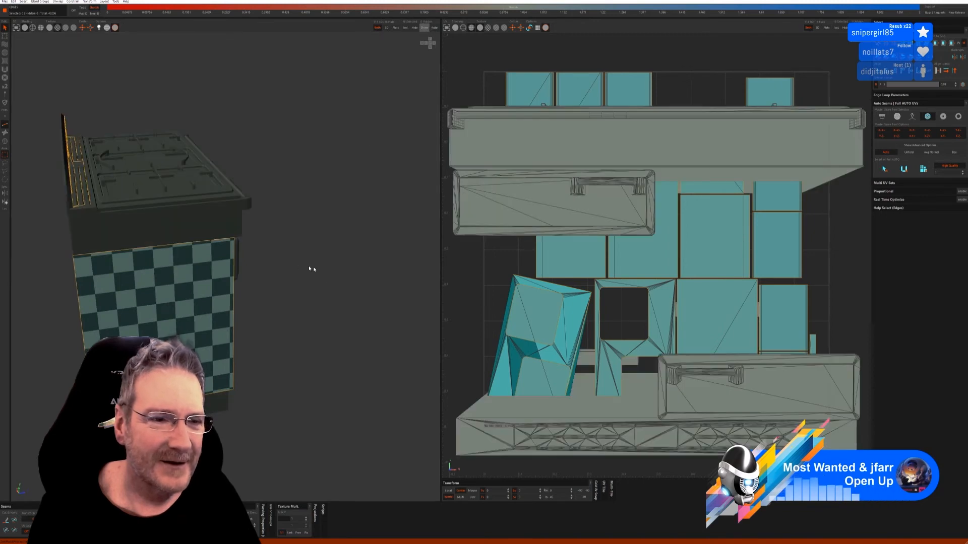
- Isolate the block beneath the hob, unwrap and pack it with automatic seams, and bring back all parts
left_click_drag(309, 269, 317, 277, "alt")
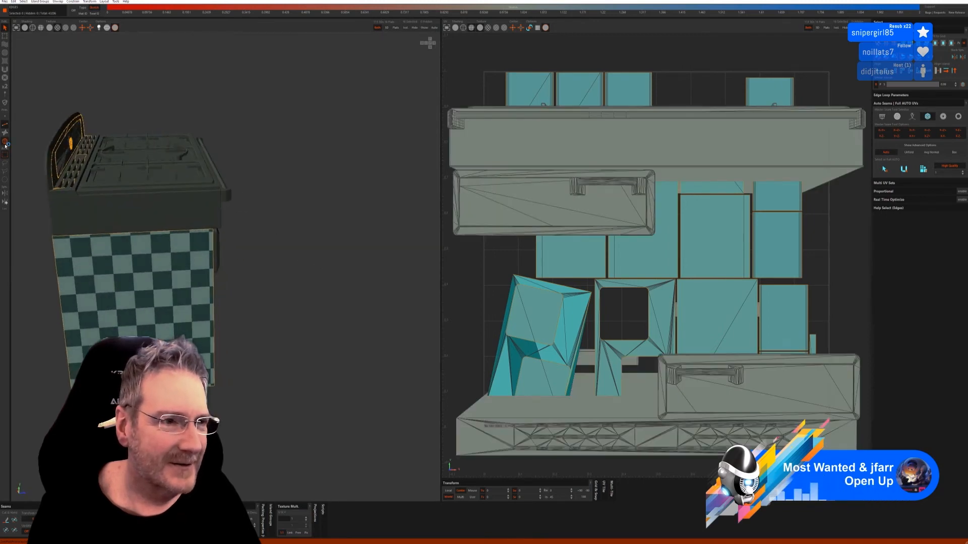
left_click(6, 141)
left_click(141, 216)
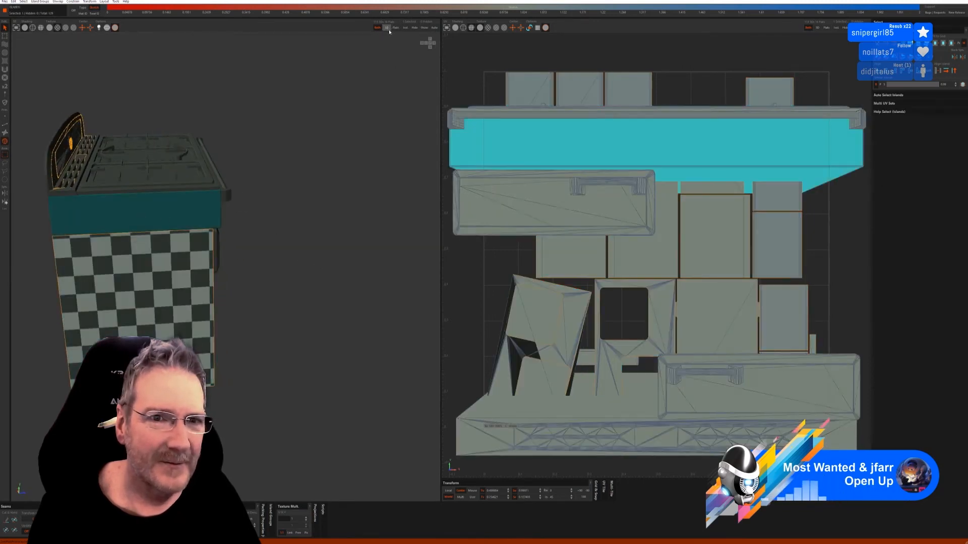
left_click(405, 27)
left_click(4, 124)
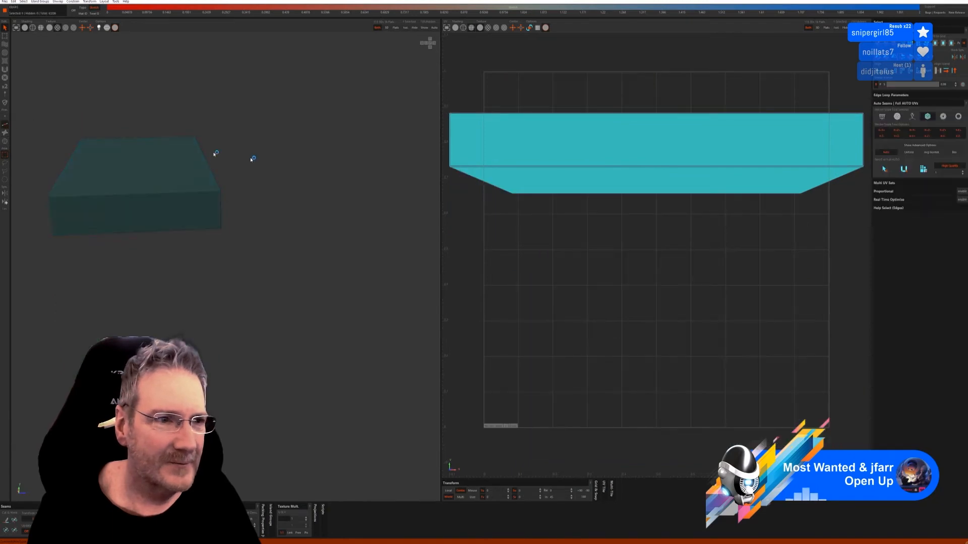
left_click(923, 169)
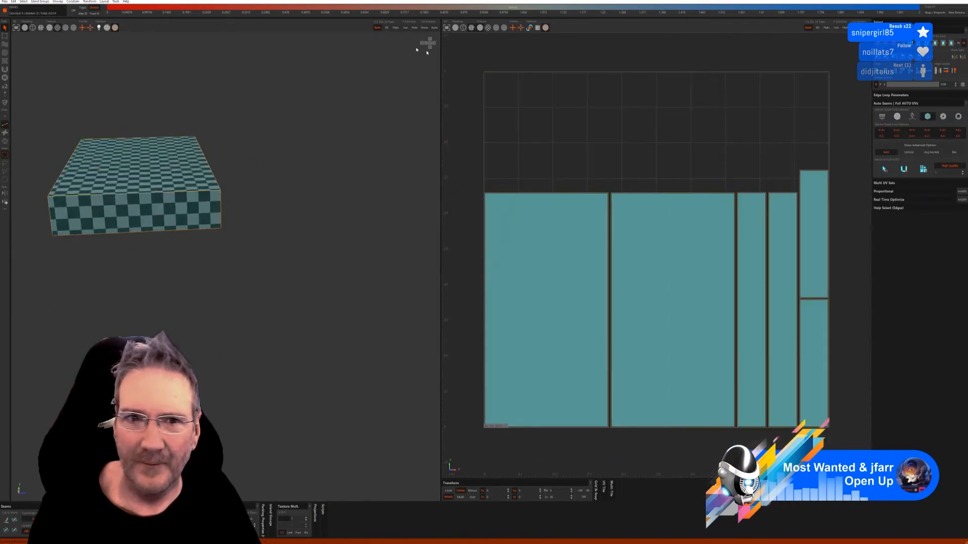
left_click(424, 29)
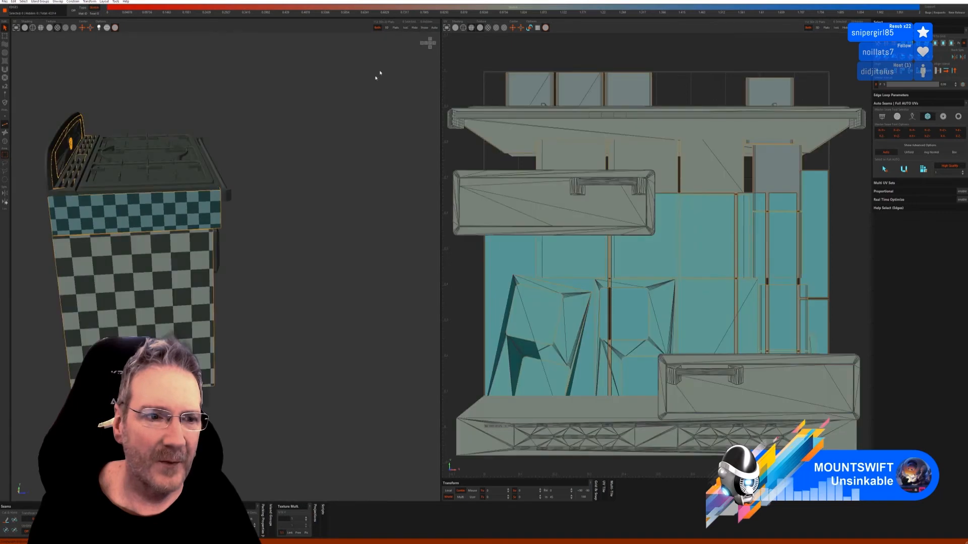
middle_click_drag(315, 265, 290, 265)
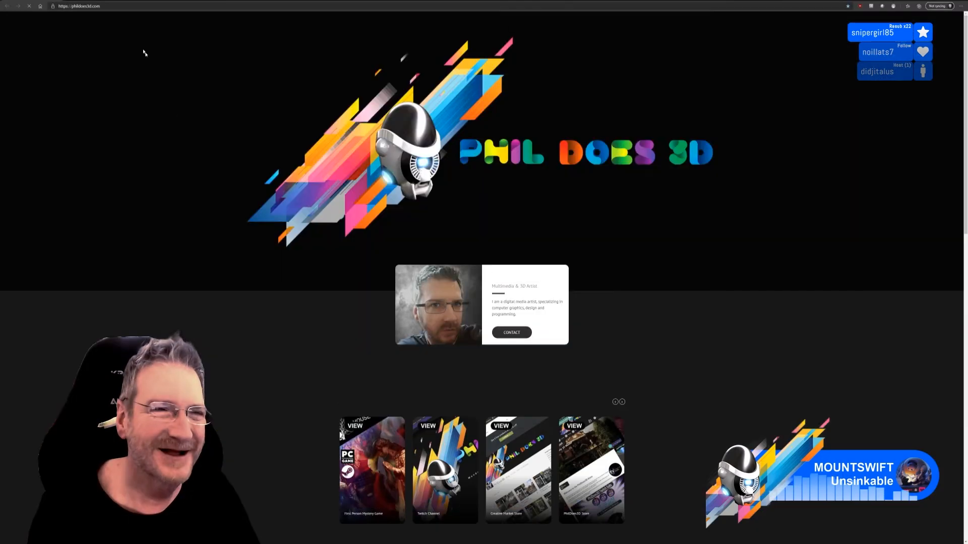
- Switch to the web browser, open the GitHub-hosted monkey head demo image, and view its loop selection enlarged
left_click(98, 6)
type("https://camo.githubusercontent.com/b774d33db49b4af14042c481483dfb6611c8fbc1575881f66f0d95ea14b0b54a/687474703a2f2f692e696d6775722e636f6d2f467746346f30722e676966")
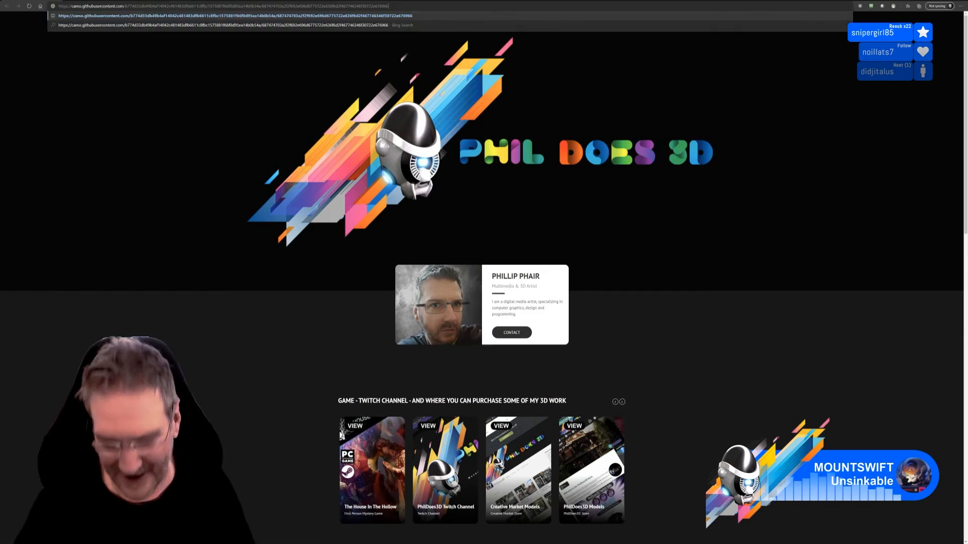
key("Return")
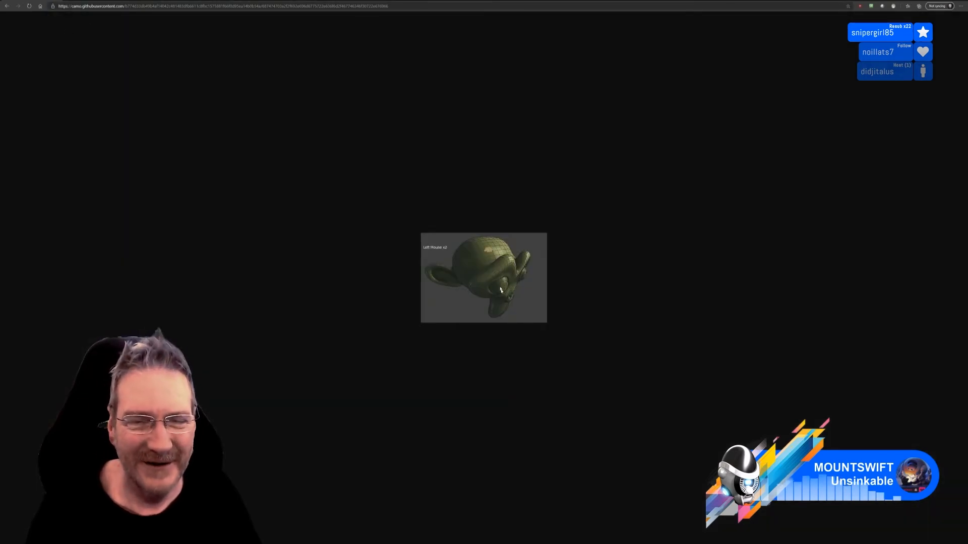
scroll(499, 282, "up", 8, "ctrl")
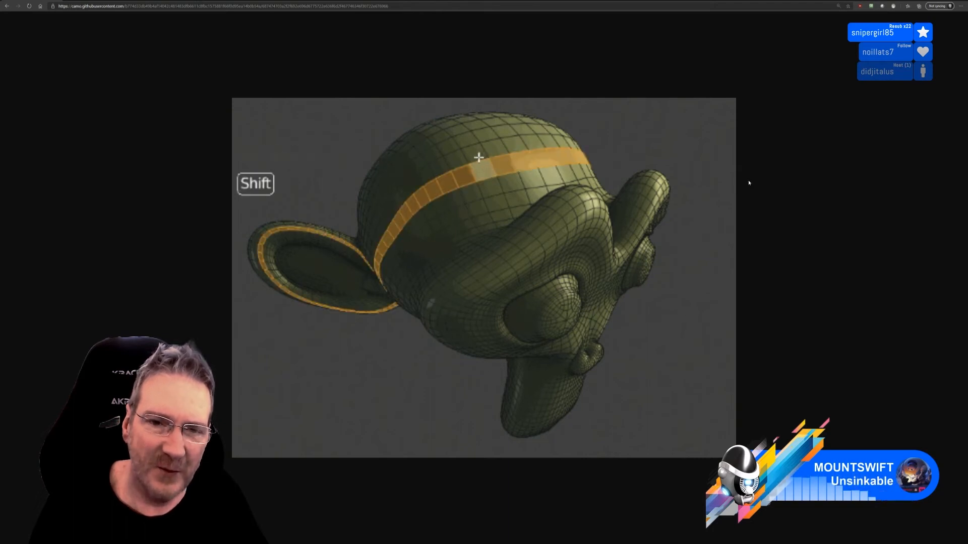
left_click(957, 1)
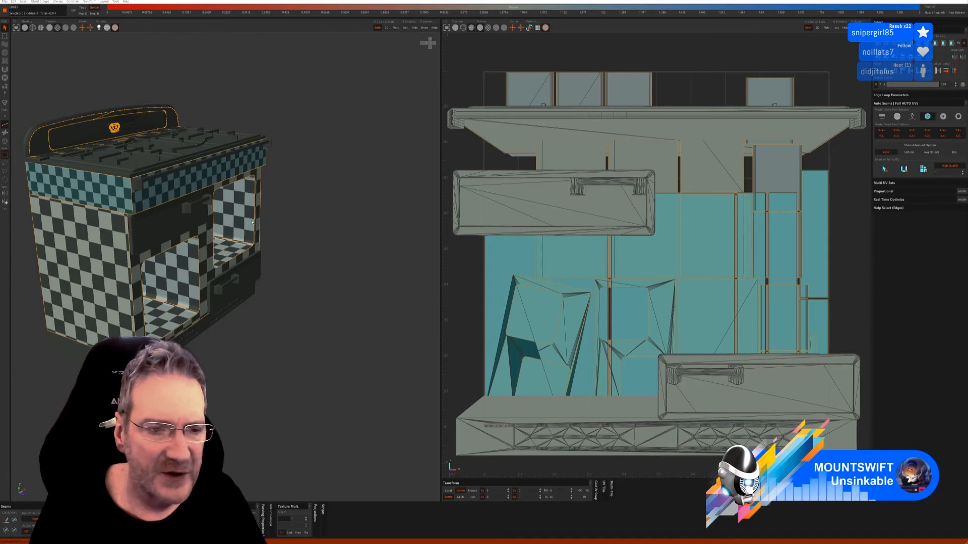
- Isolate the two drawer fronts together, unwrap and pack them with automatic seams, and show all parts again
left_click(5, 142)
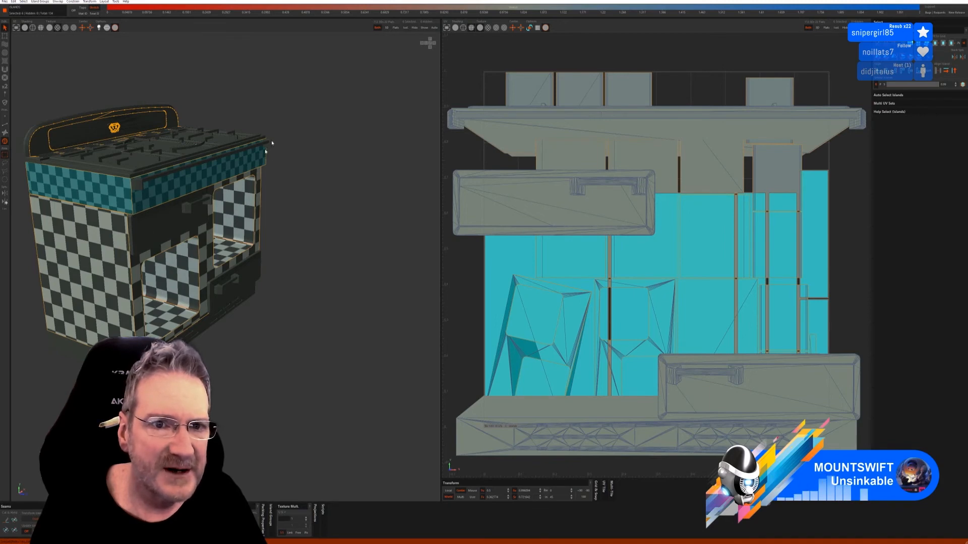
left_click(171, 228)
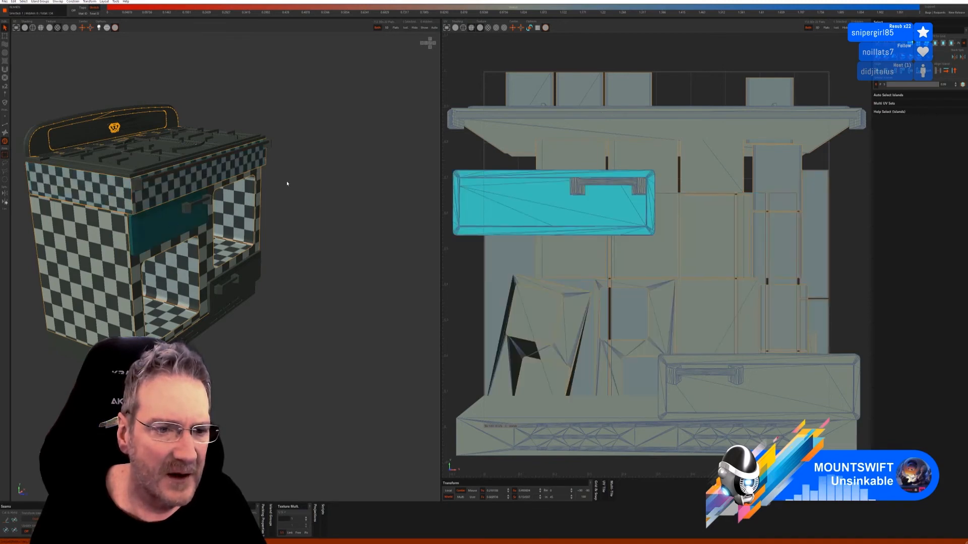
left_click(253, 269, "shift")
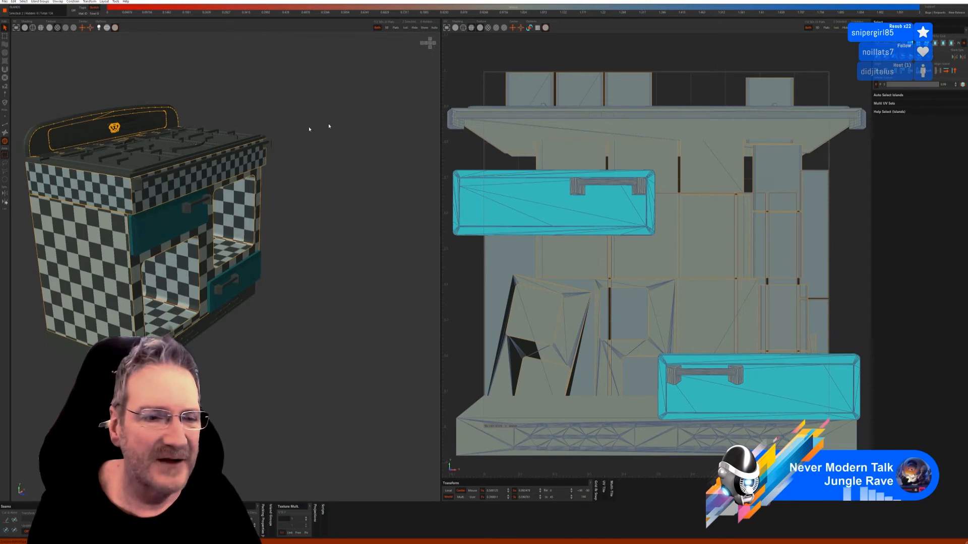
left_click(405, 28)
left_click(5, 125)
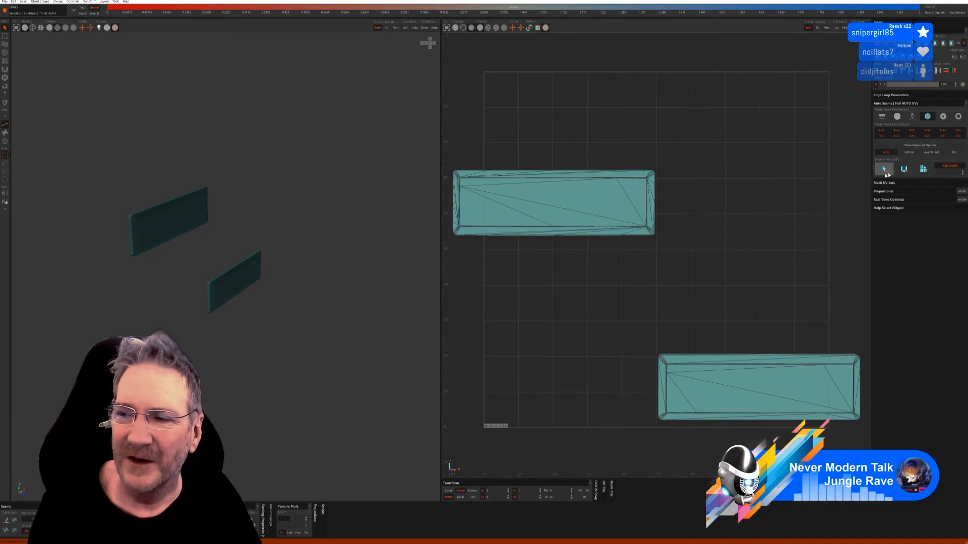
left_click(904, 169)
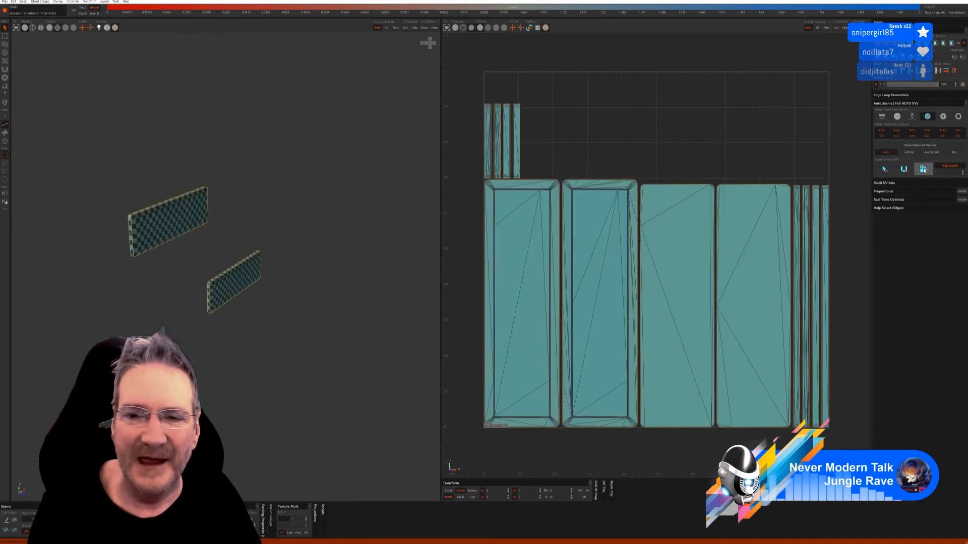
left_click(408, 32)
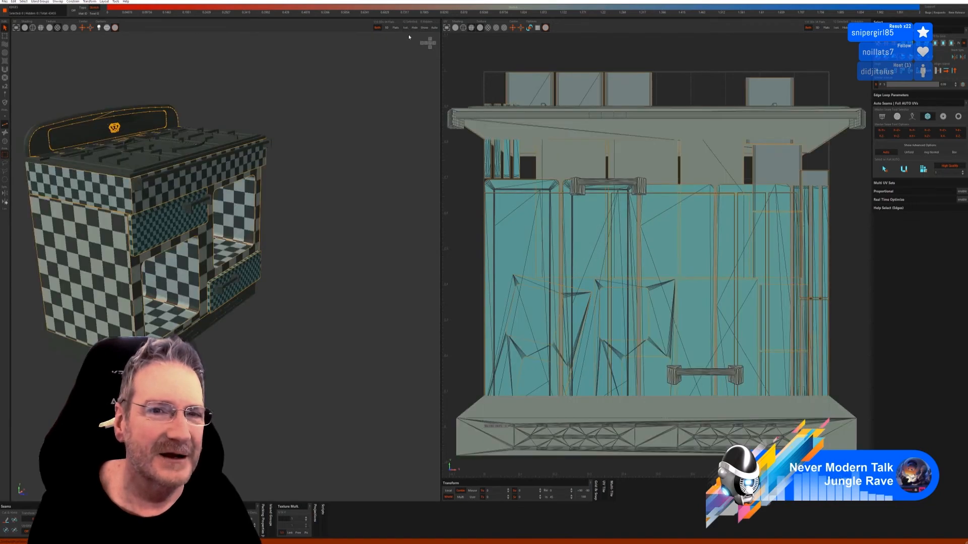
- Isolate the flat hob plate, unwrap and pack it with automatic seams, and restore the full cooker
key("F4")
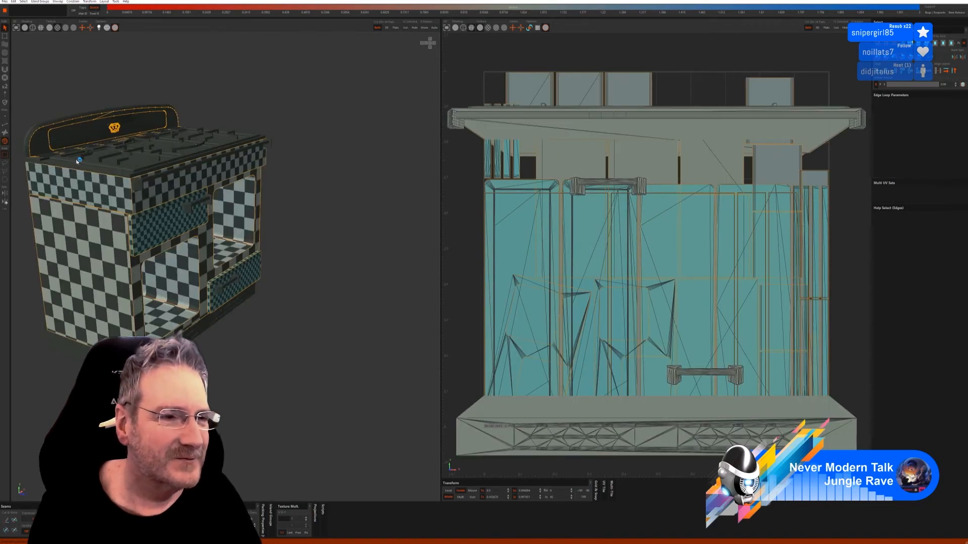
left_click(132, 175)
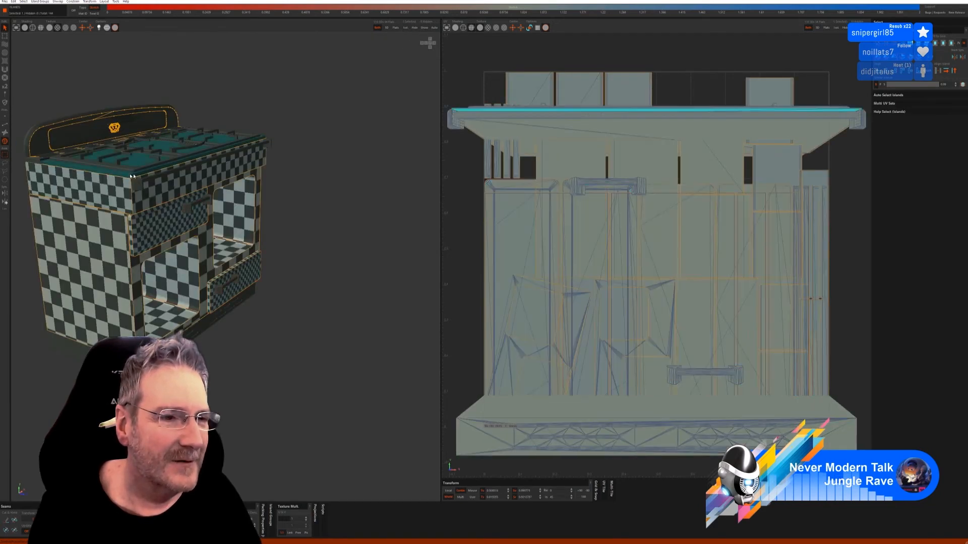
left_click(404, 29)
key("F2")
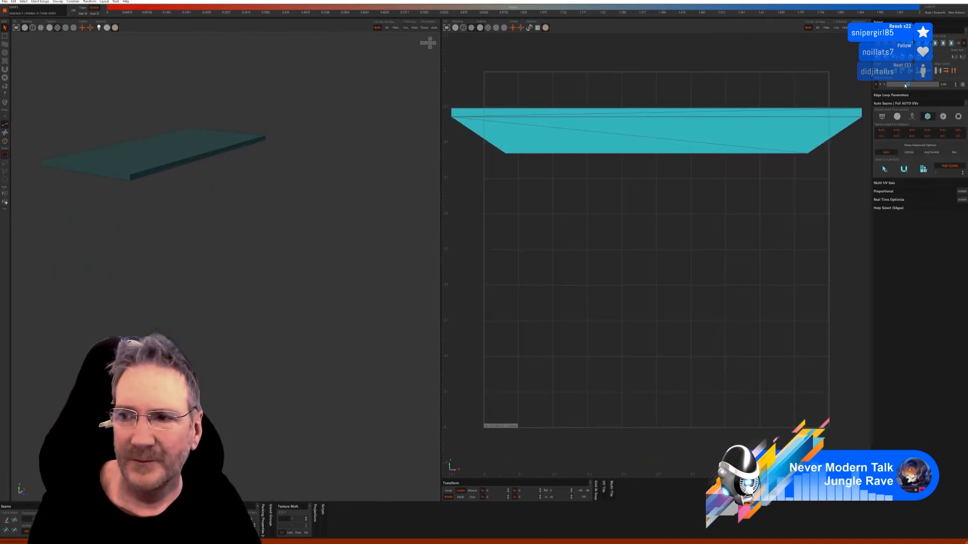
left_click(884, 169)
left_click(923, 169)
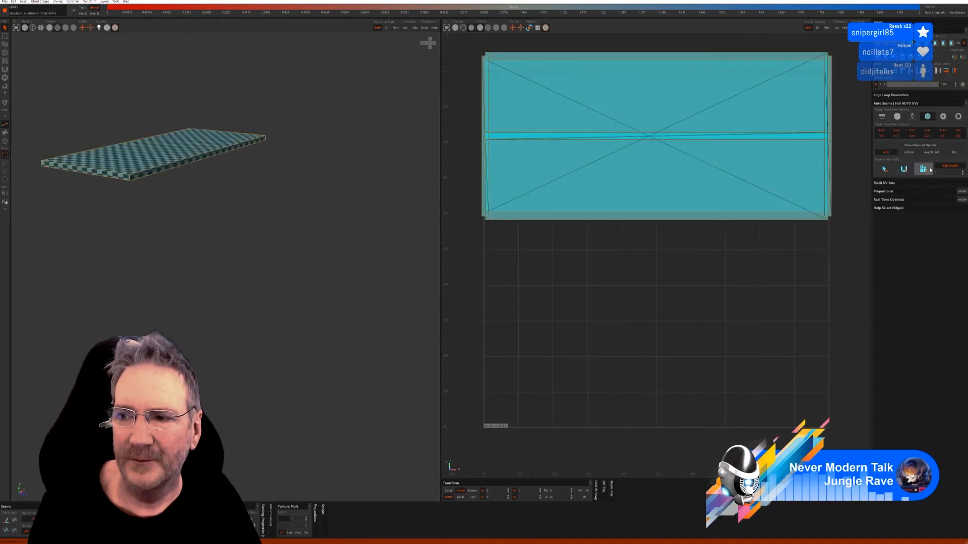
left_click(425, 29)
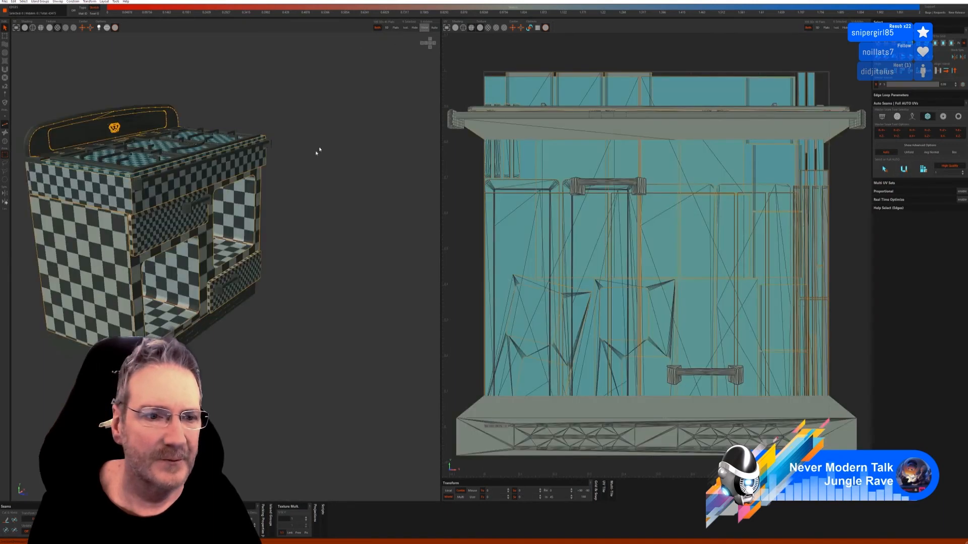
- Isolate the slotted base plinth, unwrap and pack it with automatic seams, and display the complete cooker
left_click(5, 141)
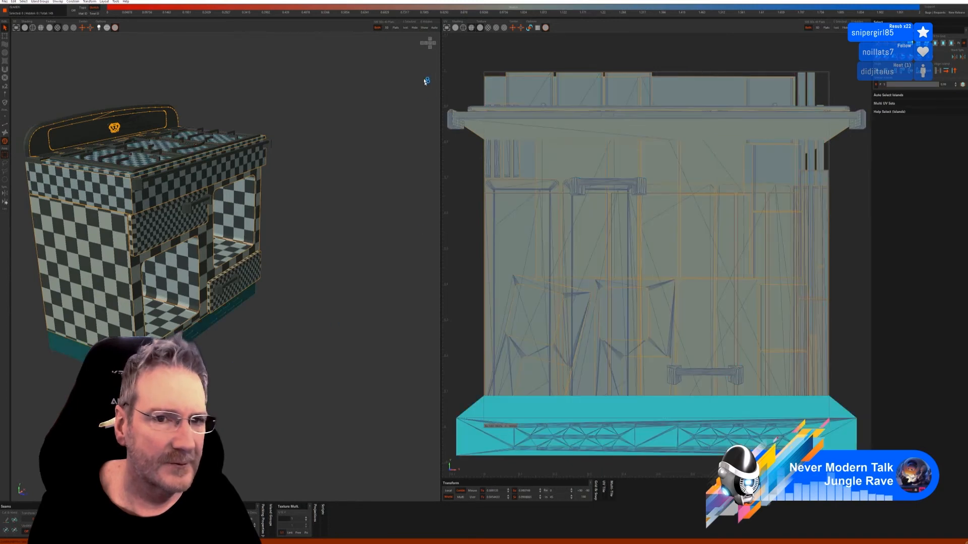
left_click(407, 29)
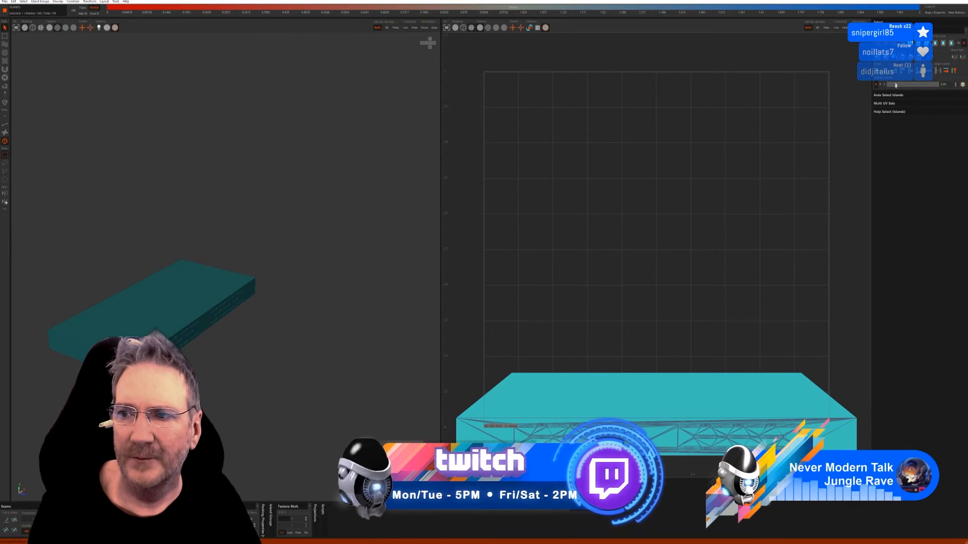
left_click(5, 125)
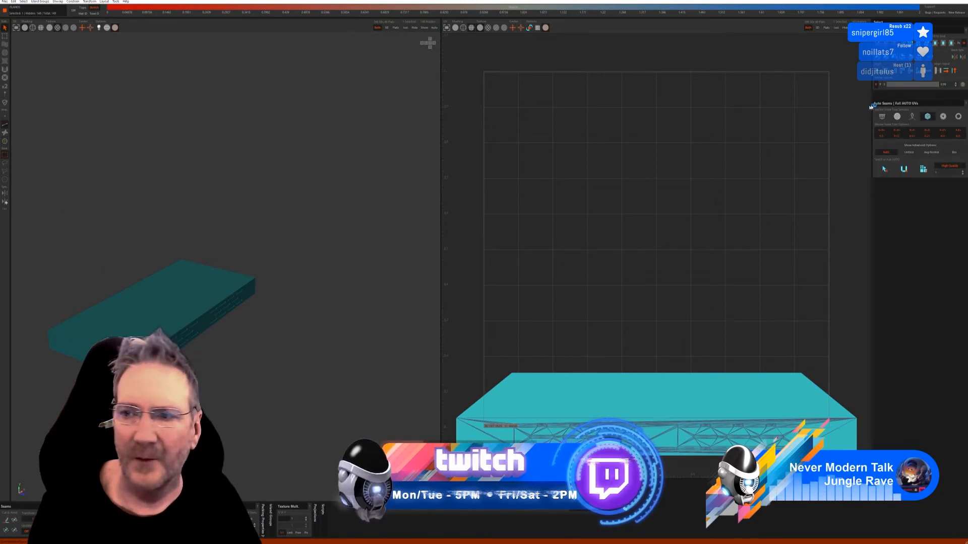
left_click(904, 170)
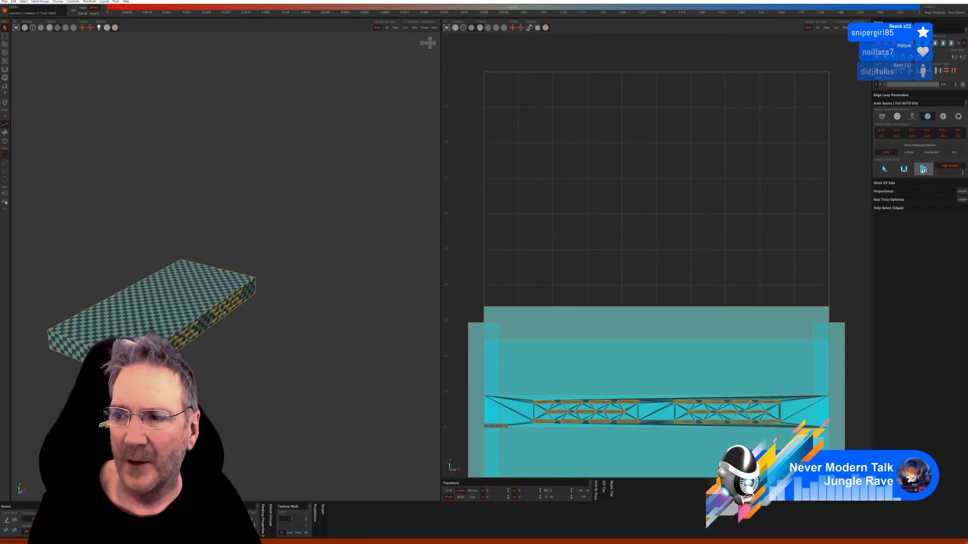
right_click_drag(250, 347, 275, 357, "alt")
left_click_drag(275, 357, 272, 332, "alt")
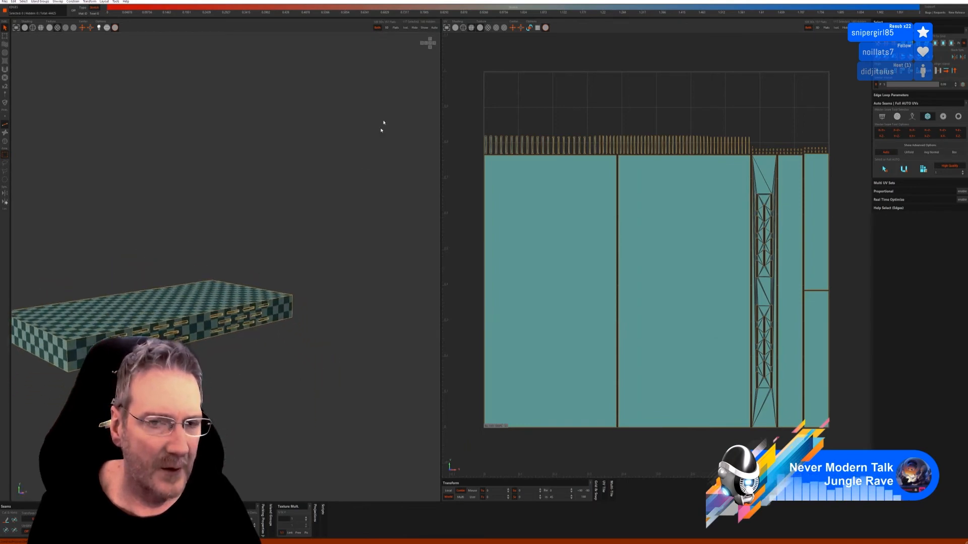
left_click(429, 29)
- Isolate the curved splashback panel at the rear of the cooker
left_click_drag(296, 269, 259, 335, "alt")
left_click_drag(257, 369, 354, 372, "alt")
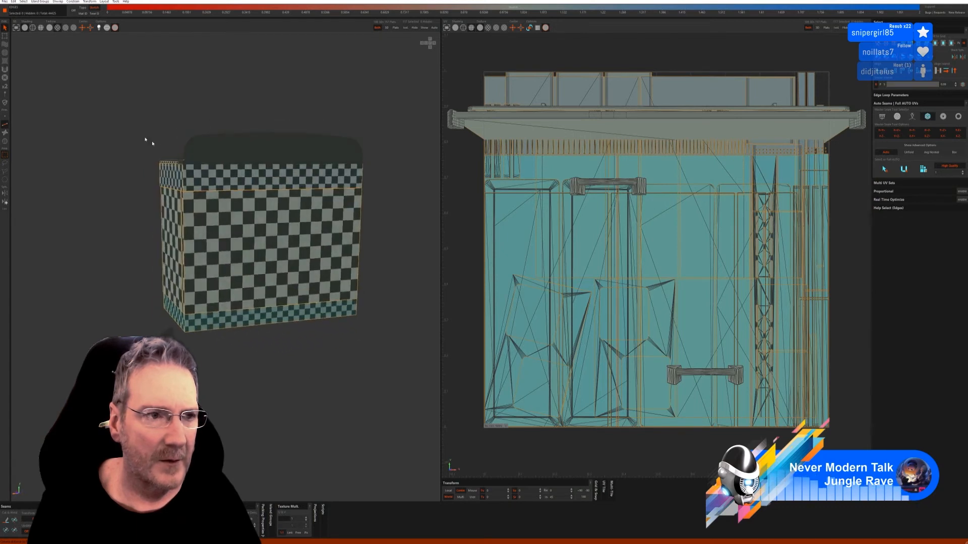
left_click(5, 141)
left_click(245, 155)
left_click(245, 155)
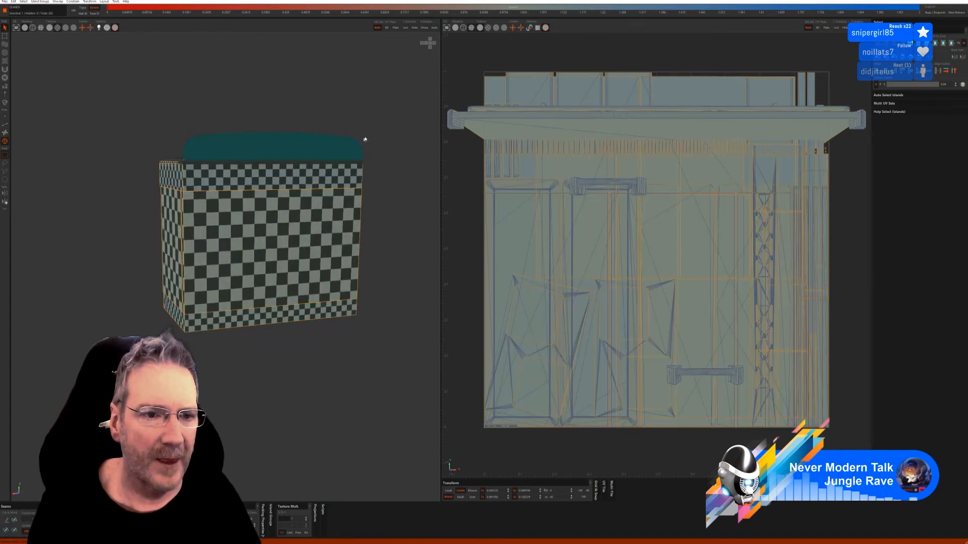
left_click(407, 28)
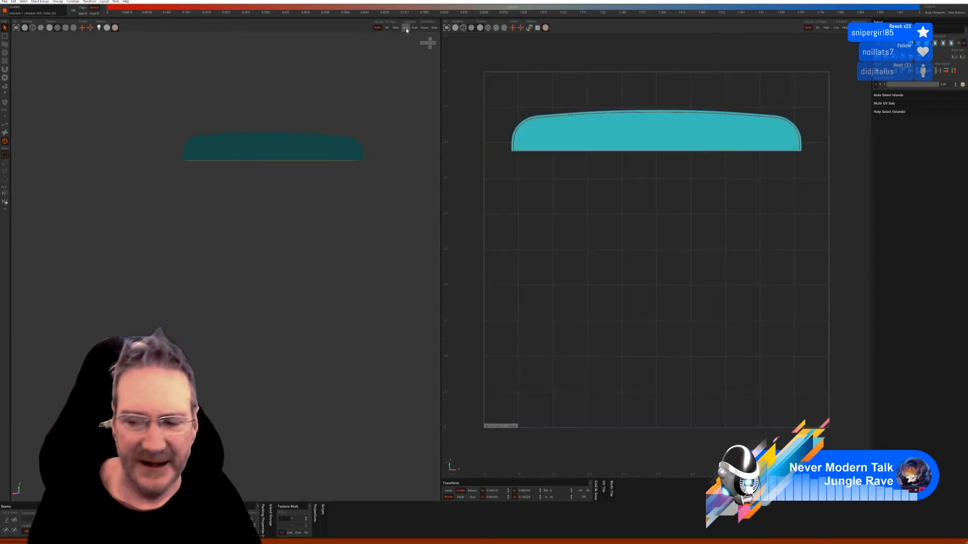
- Unwrap and pack the splashback panel with automatic seams, and show all cooker parts again
left_click_drag(339, 230, 216, 184, "alt")
left_click(5, 124)
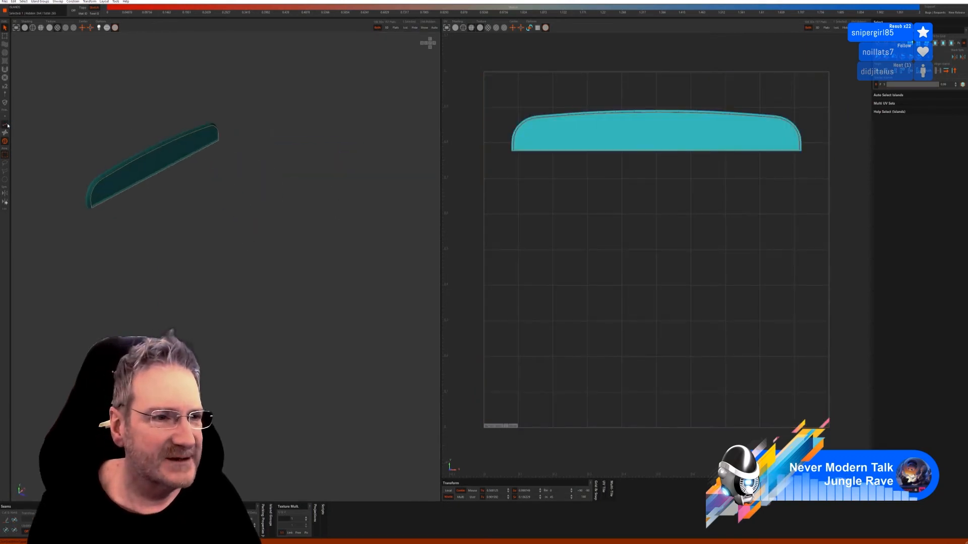
left_click(884, 170)
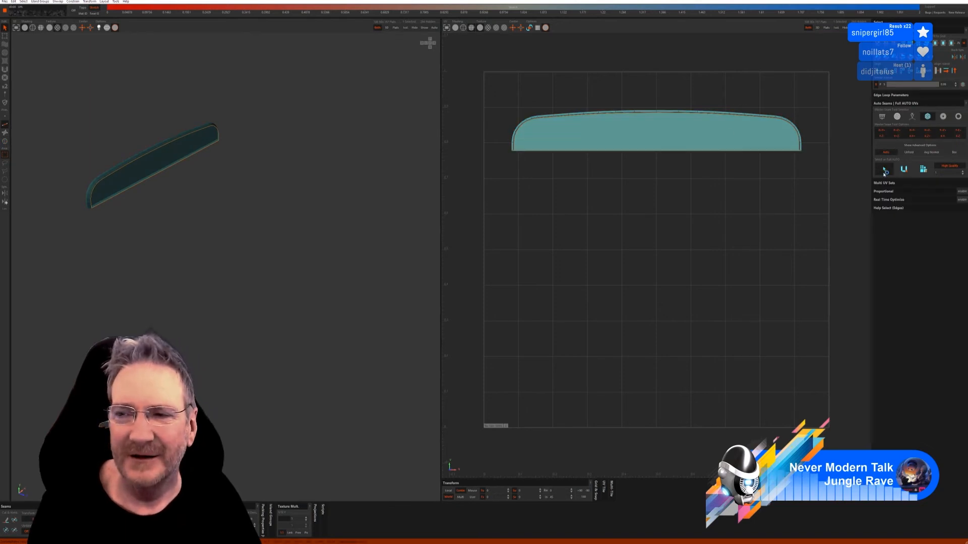
left_click(903, 169)
left_click(922, 169)
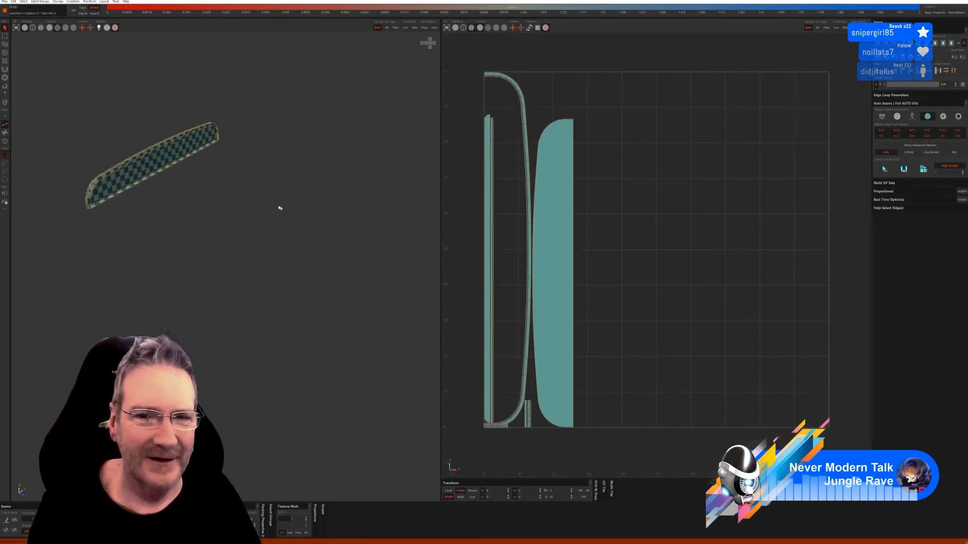
left_click_drag(179, 201, 237, 186, "alt")
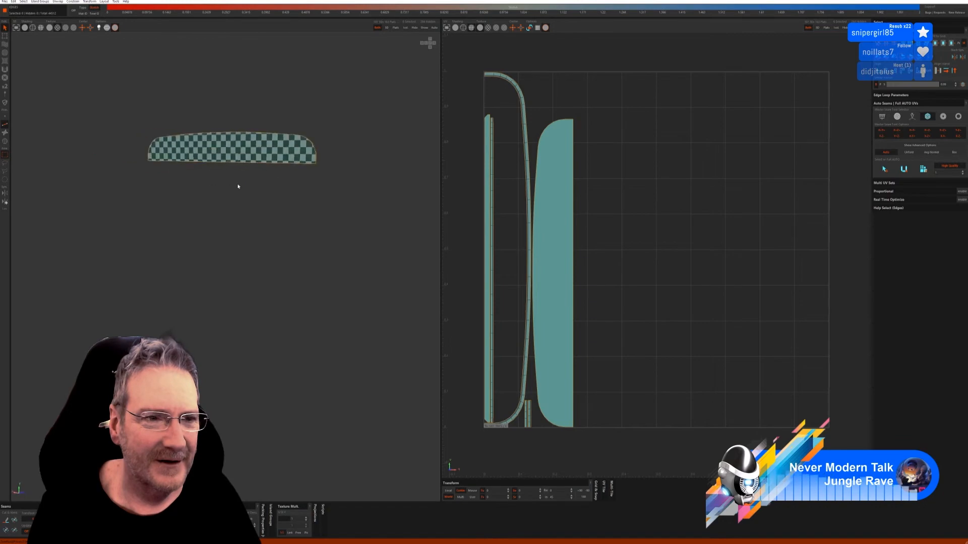
left_click(424, 27)
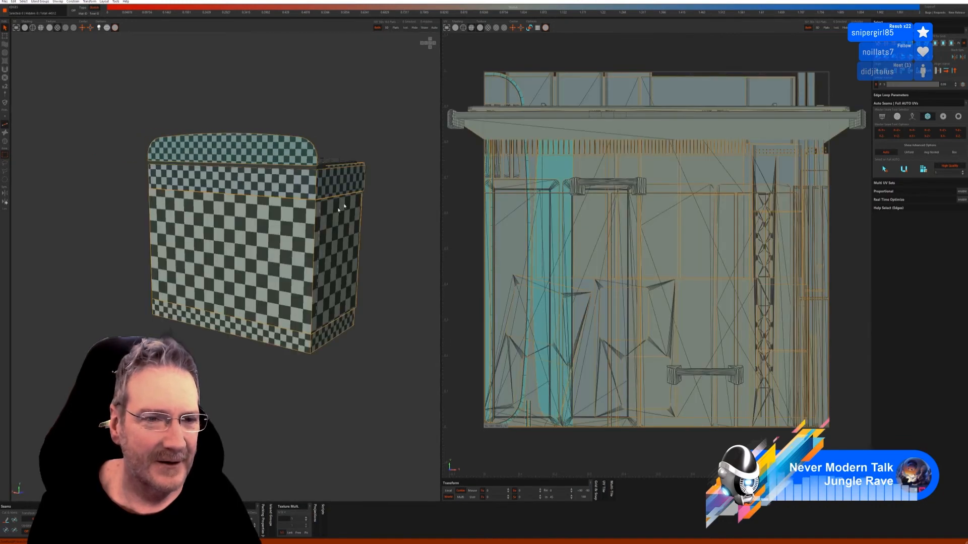
- Isolate the narrow slotted strip below the splashback, unwrap and pack it with automatic seams, and restore the full cooker
scroll(318, 163, "up", 3)
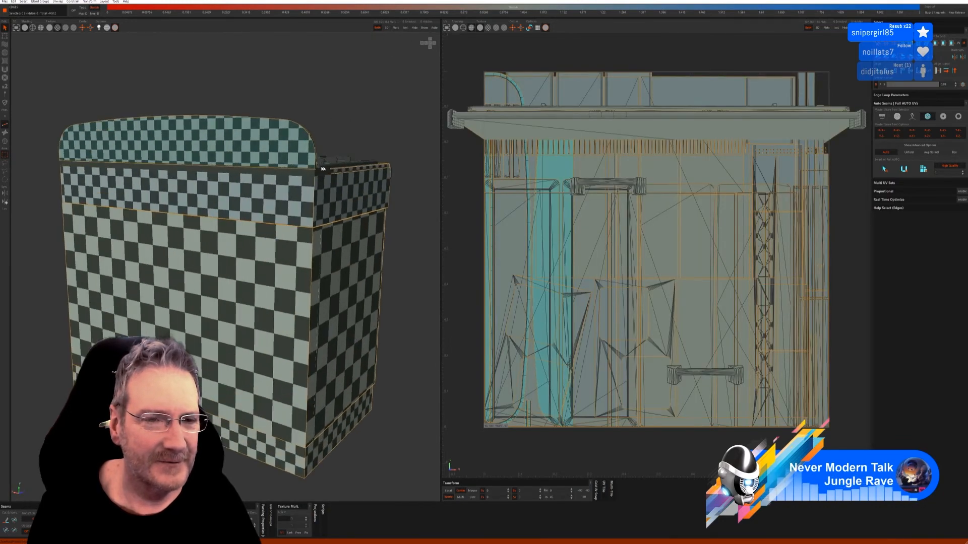
left_click(5, 141)
left_click(314, 172)
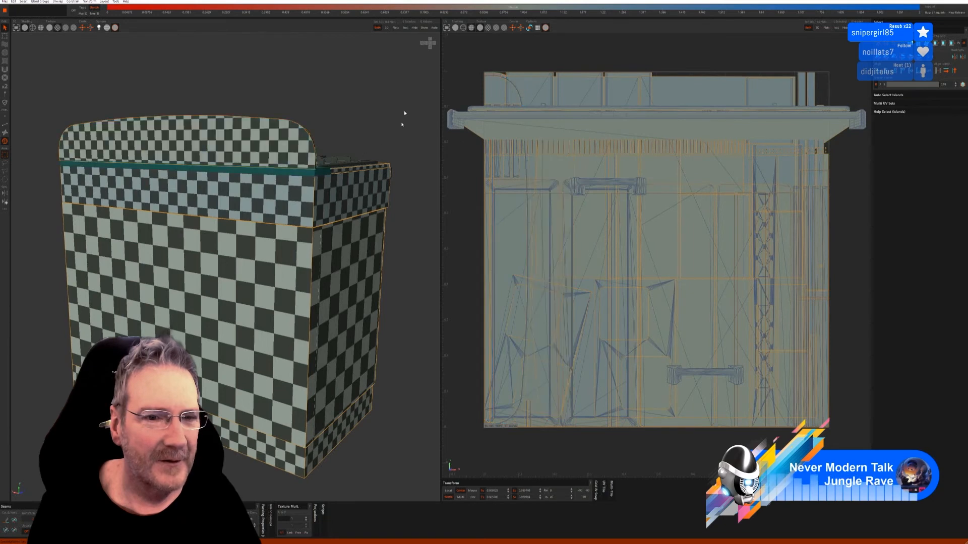
left_click(405, 28)
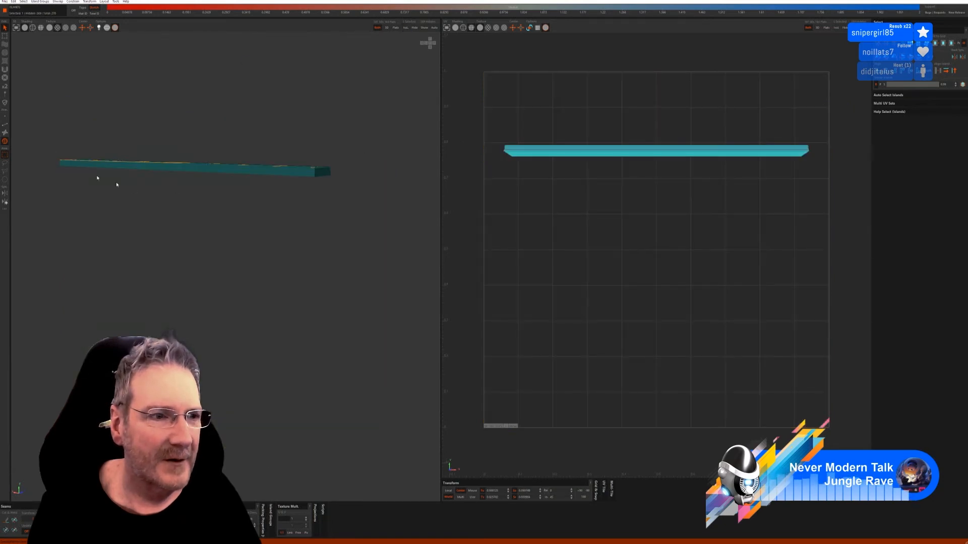
left_click(5, 124)
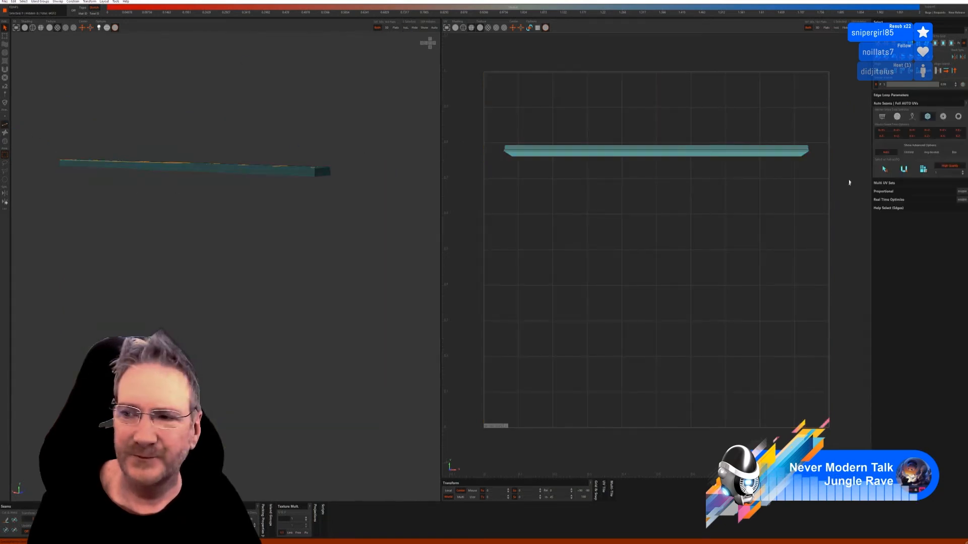
left_click(882, 171)
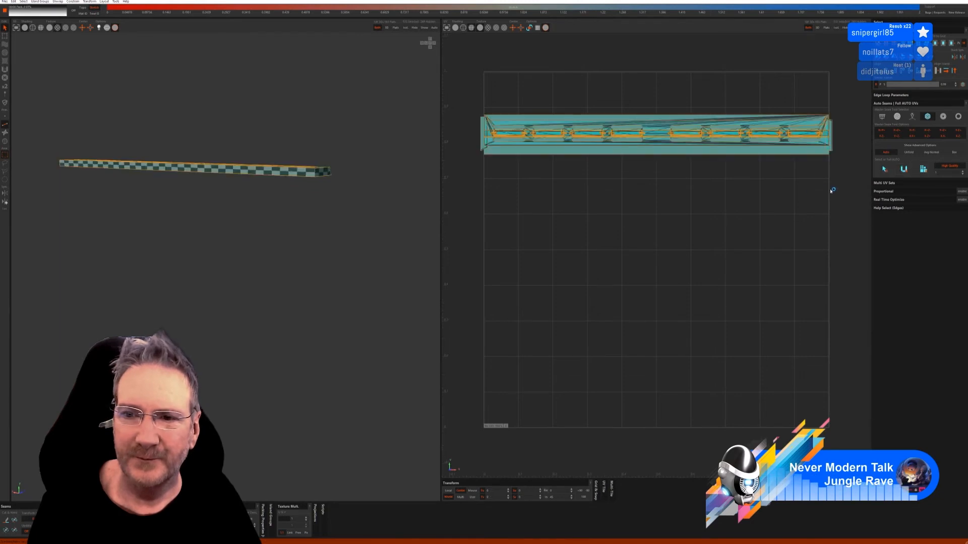
left_click_drag(352, 189, 280, 224, "alt")
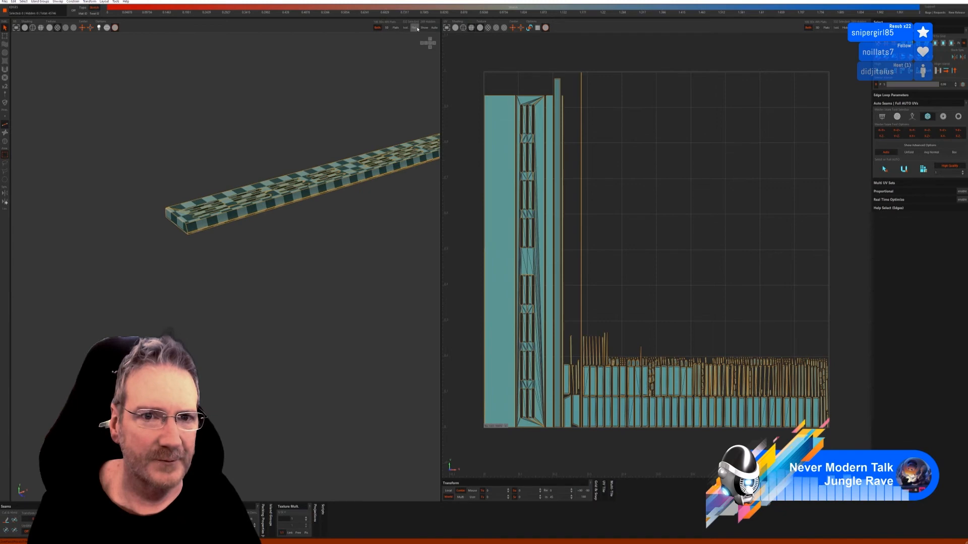
left_click(417, 28)
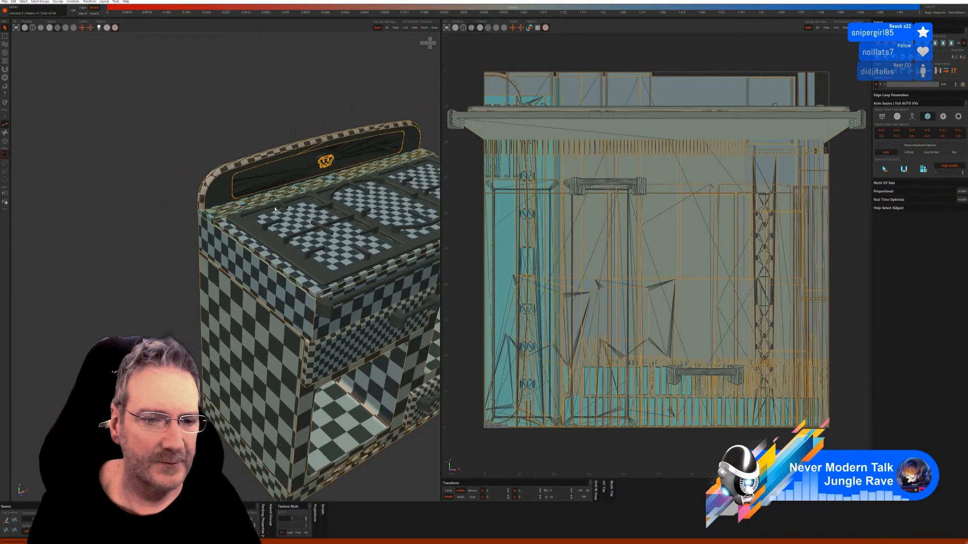
- Isolate the hob tray with three recessed sections, unwrap and pack it with automatic seams, and display the complete cooker
left_click_drag(275, 208, 190, 160, "alt")
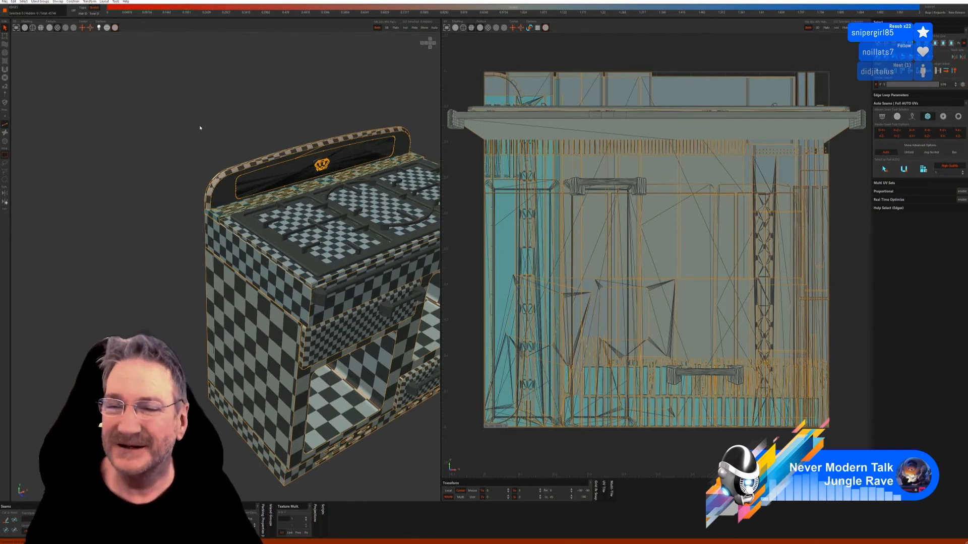
left_click(5, 141)
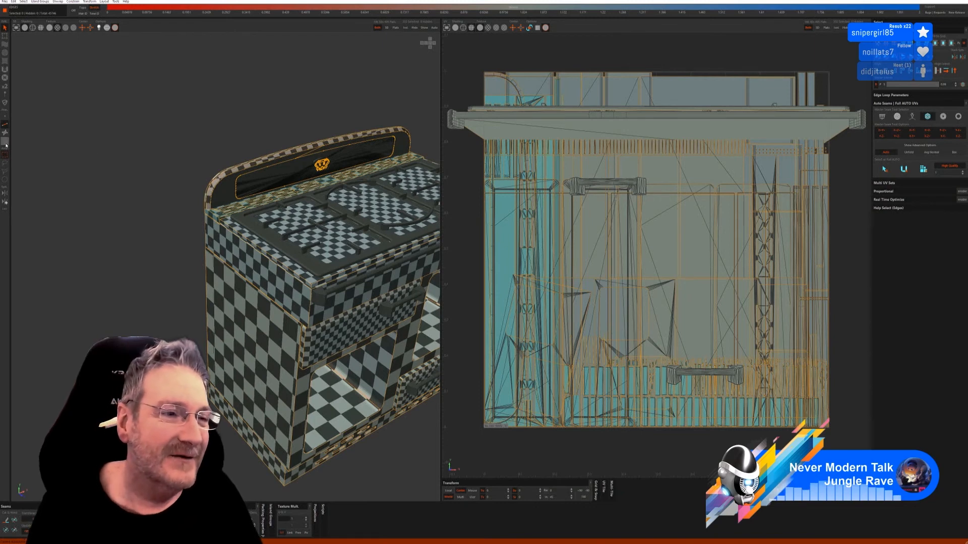
left_click(290, 236)
left_click(277, 239)
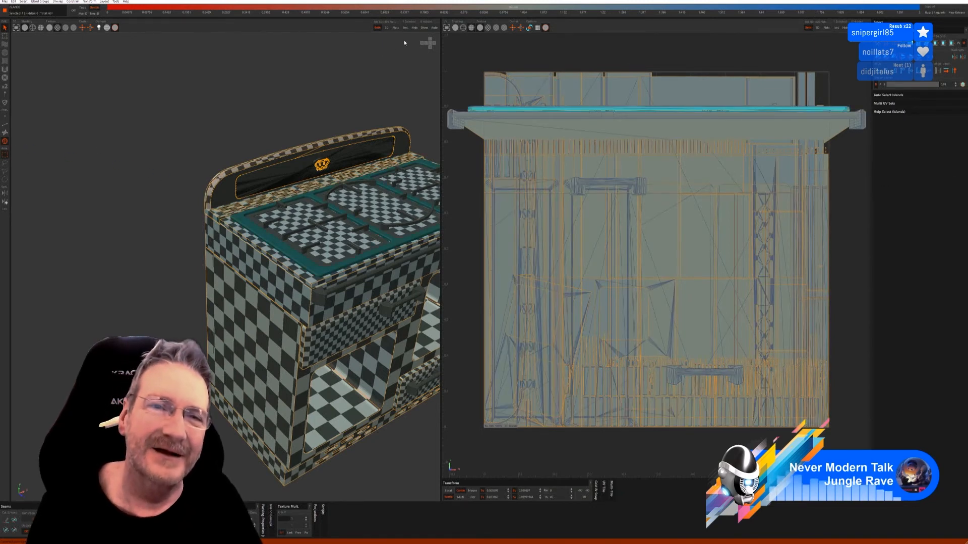
left_click(405, 27)
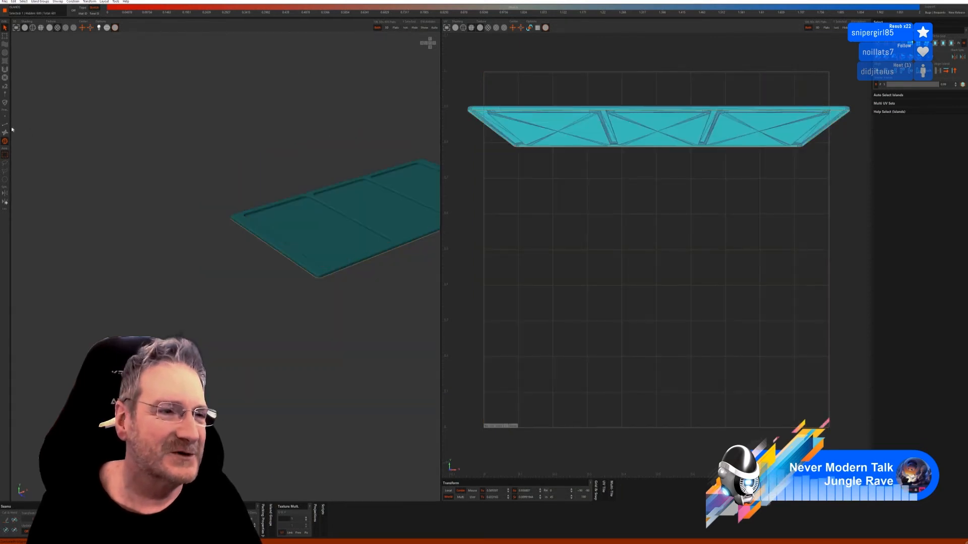
left_click(5, 125)
left_click(884, 169)
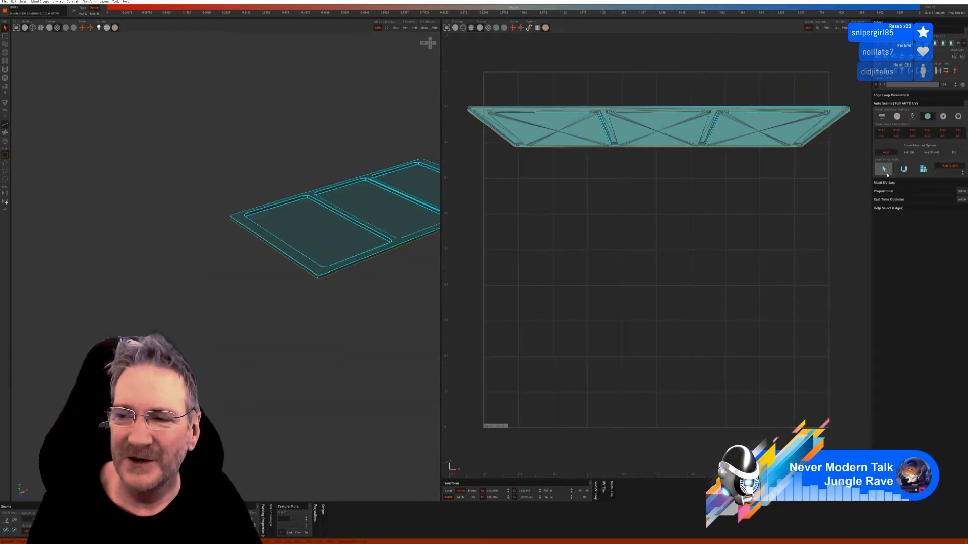
left_click(922, 170)
left_click(922, 170)
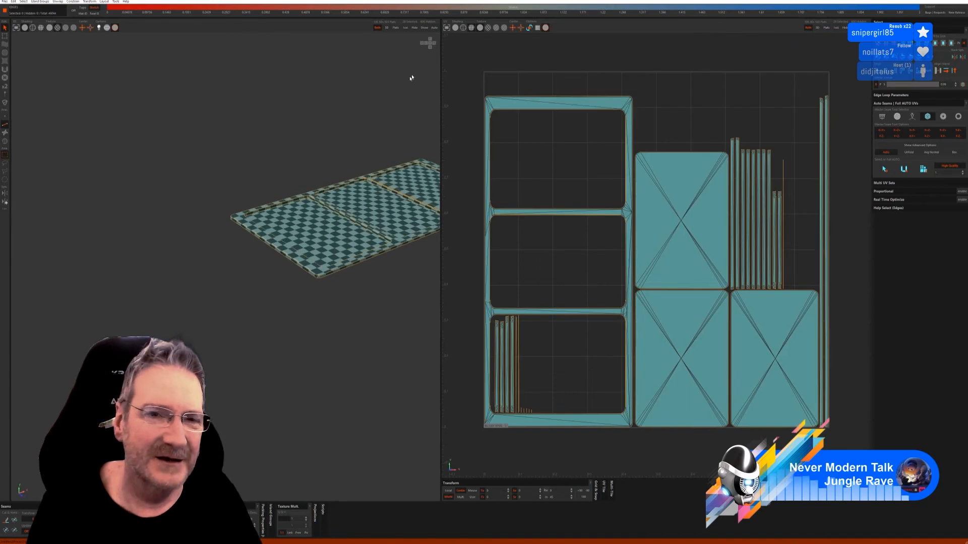
left_click(424, 28)
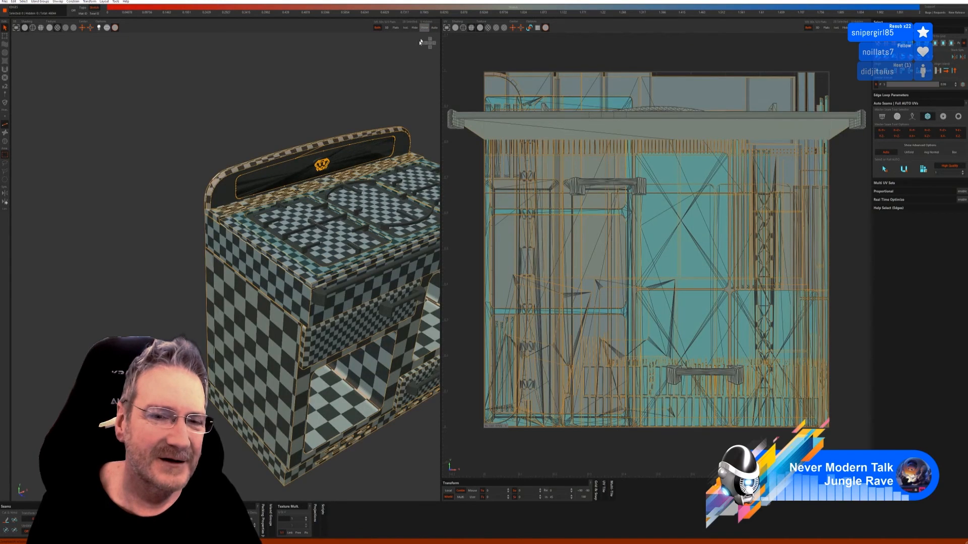
- Isolate the rectangular frame around the hob's left section, unwrap and pack it with automatic seams, and show all parts again
left_click(5, 141)
scroll(354, 256, "up", 2)
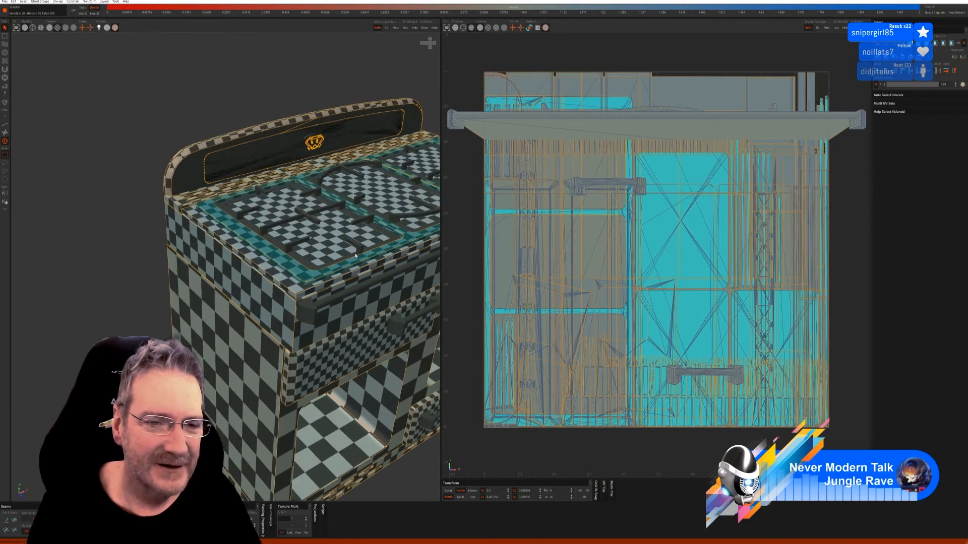
left_click(297, 259)
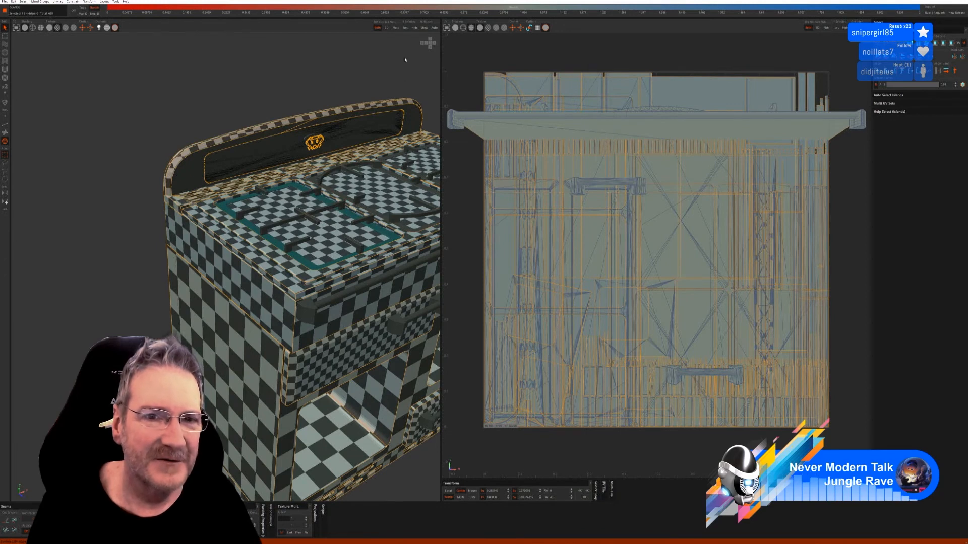
left_click(406, 28)
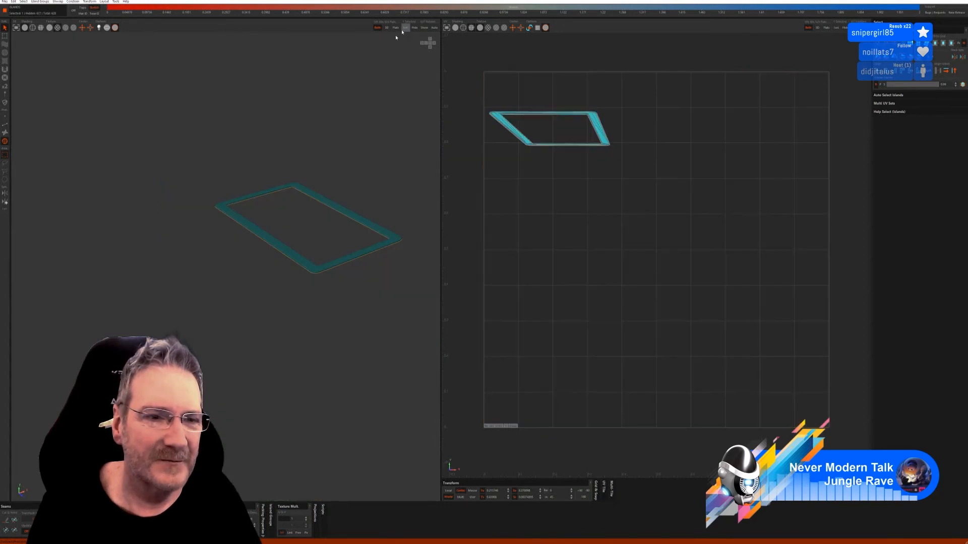
left_click(6, 124)
left_click(918, 169)
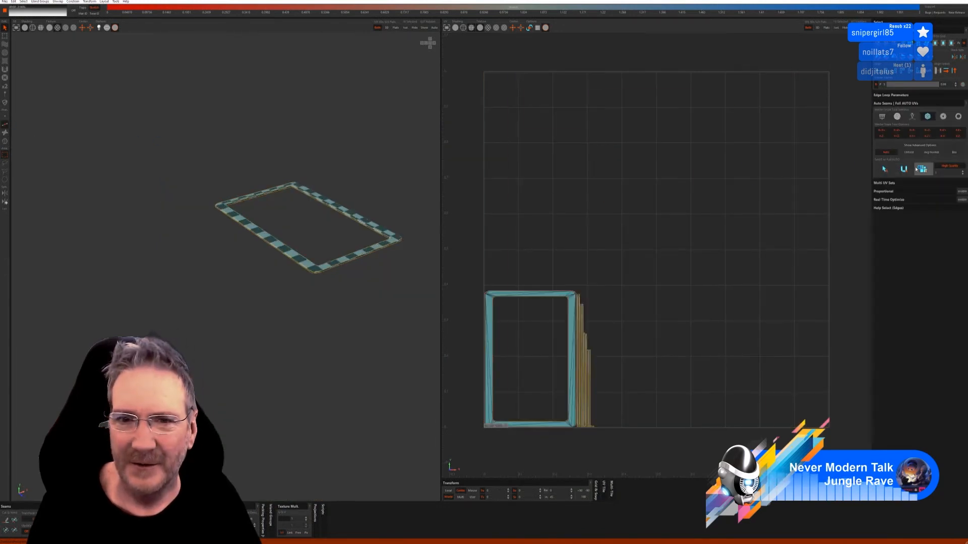
left_click(422, 29)
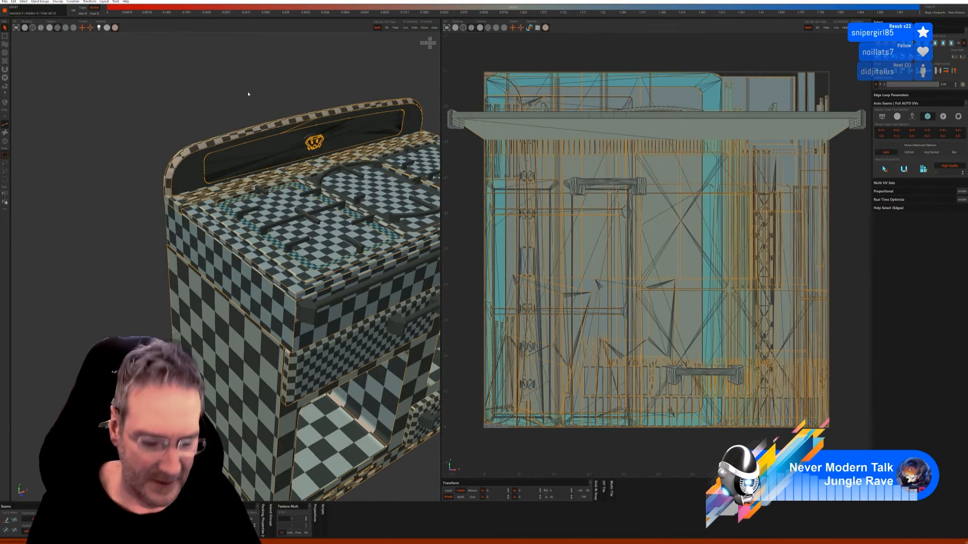
- Isolate the rectangular frame around the hob's right section, unwrap and pack it with automatic seams, and restore the full cooker
middle_click_drag(251, 100, 184, 117)
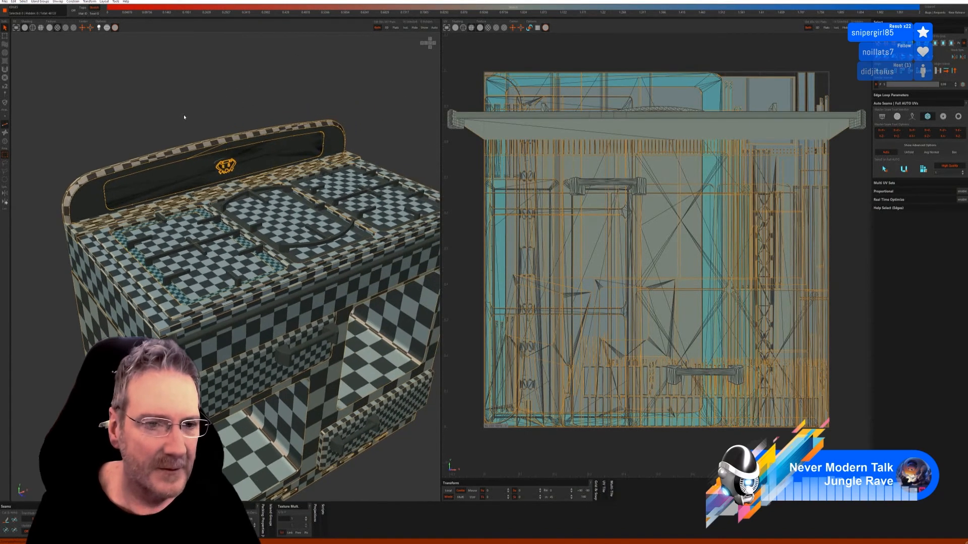
left_click(5, 141)
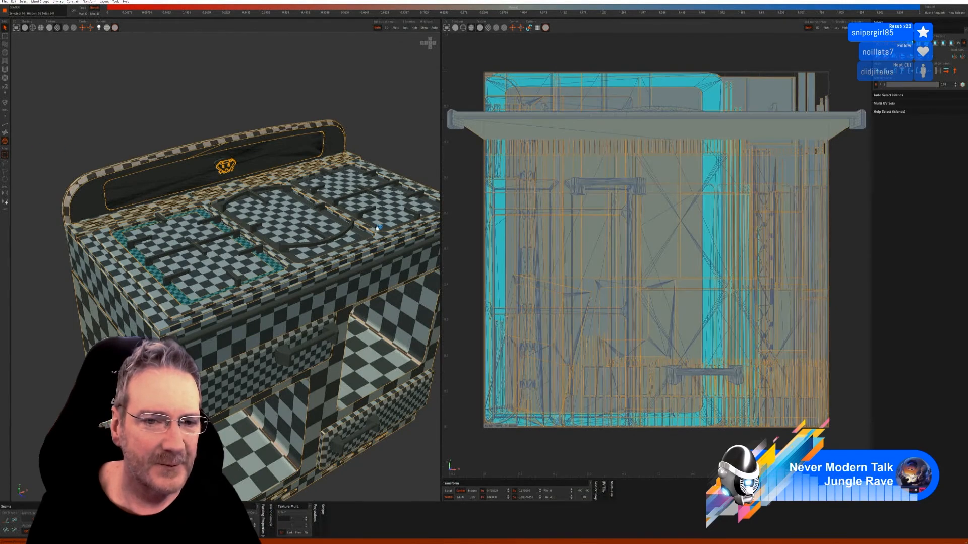
left_click(374, 228)
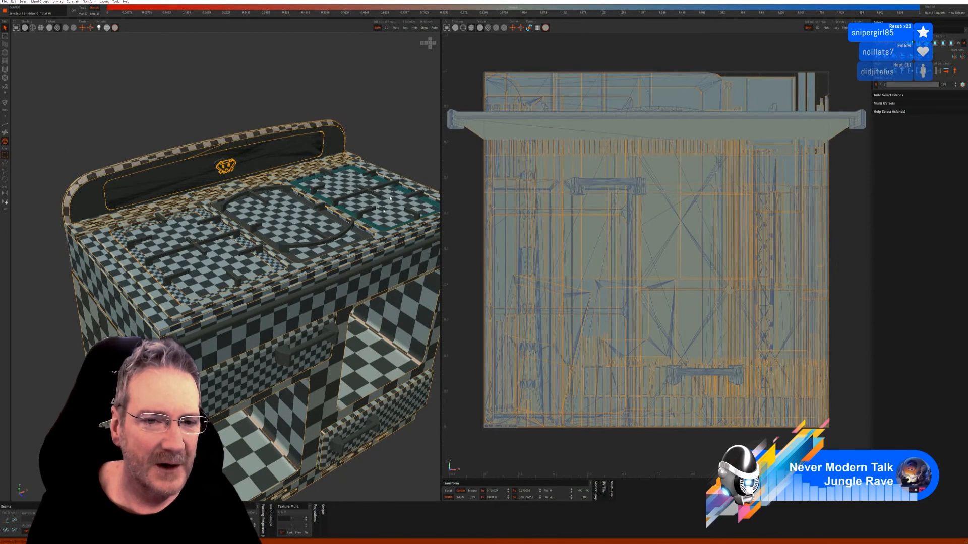
left_click(405, 27)
left_click(4, 129)
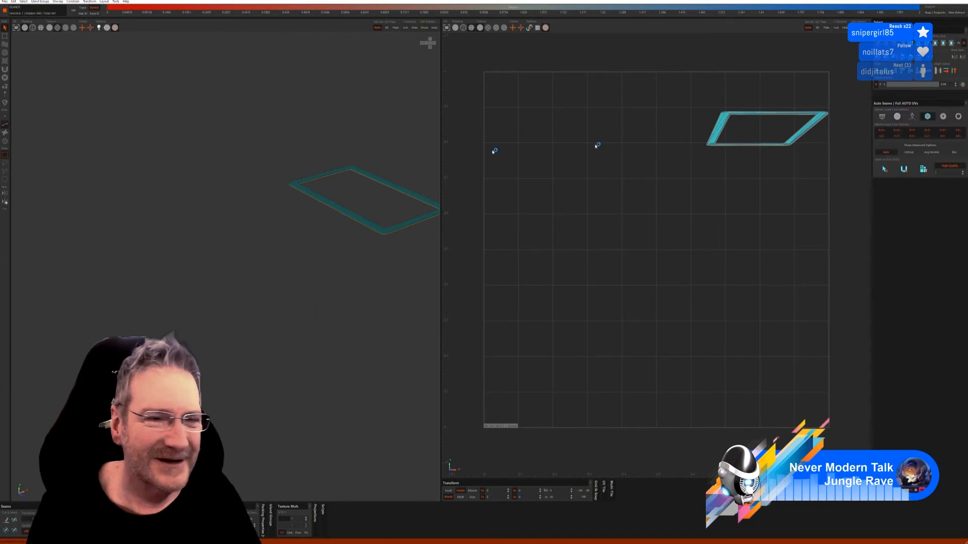
left_click(910, 171)
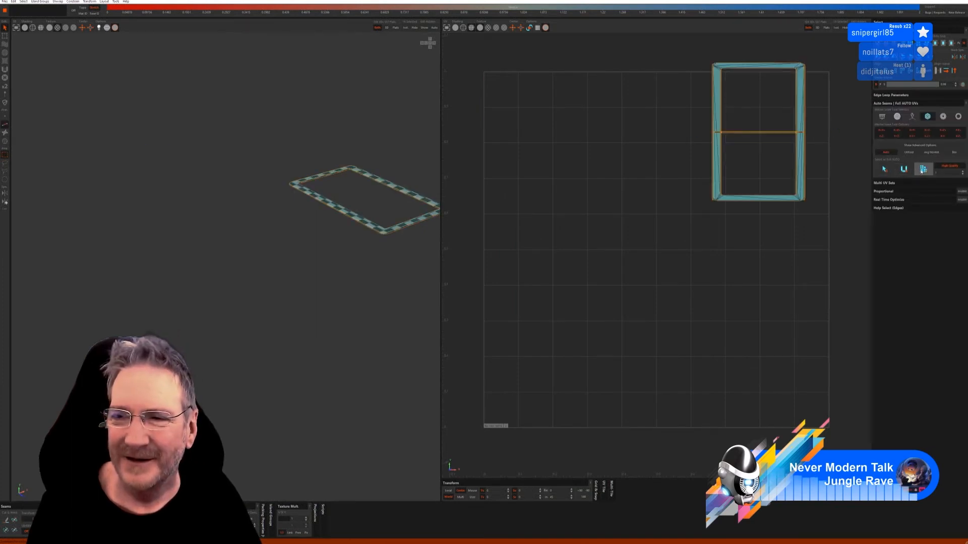
left_click(421, 28)
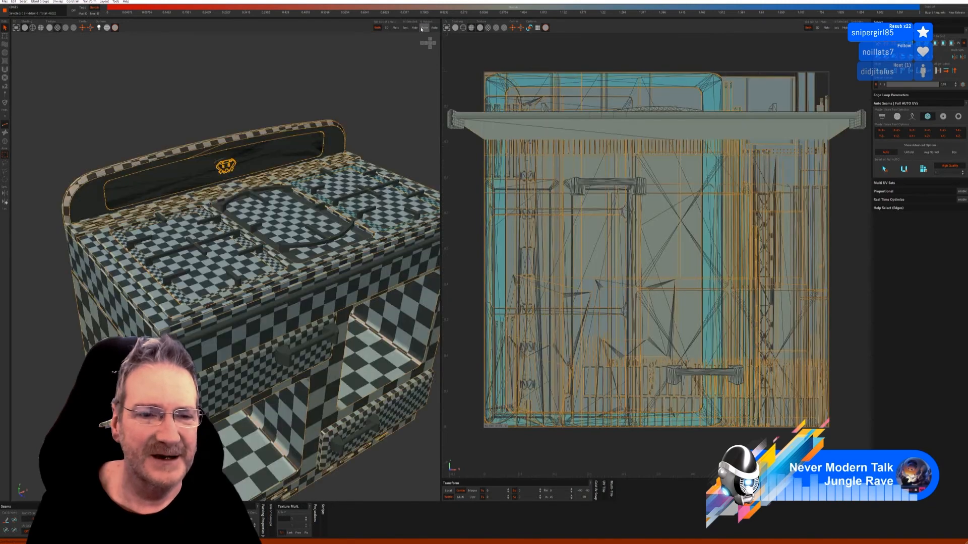
- Isolate the rectangular frame around the hob's middle section, unwrap and pack it with automatic seams, and restore the full cooker
left_click(4, 141)
left_click(298, 258)
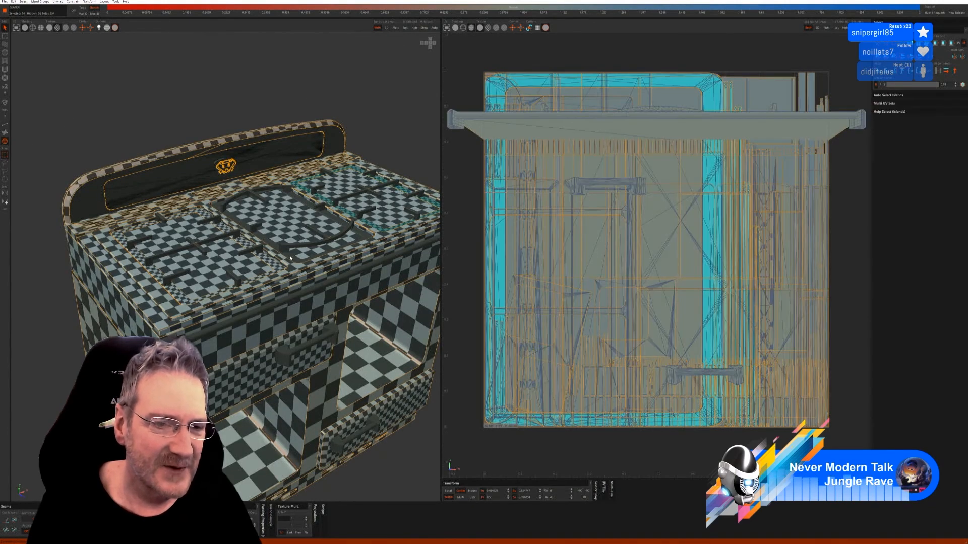
left_click(346, 233)
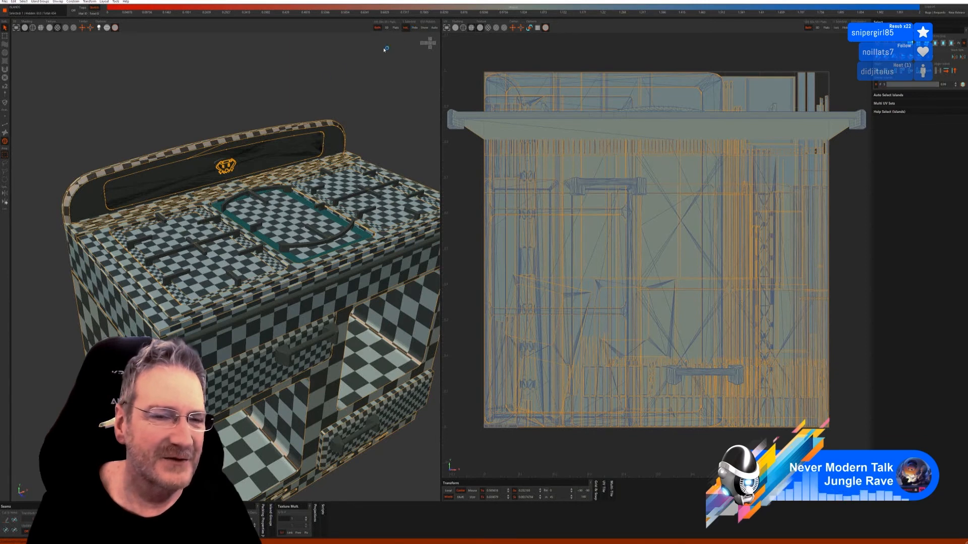
left_click(406, 27)
left_click(5, 126)
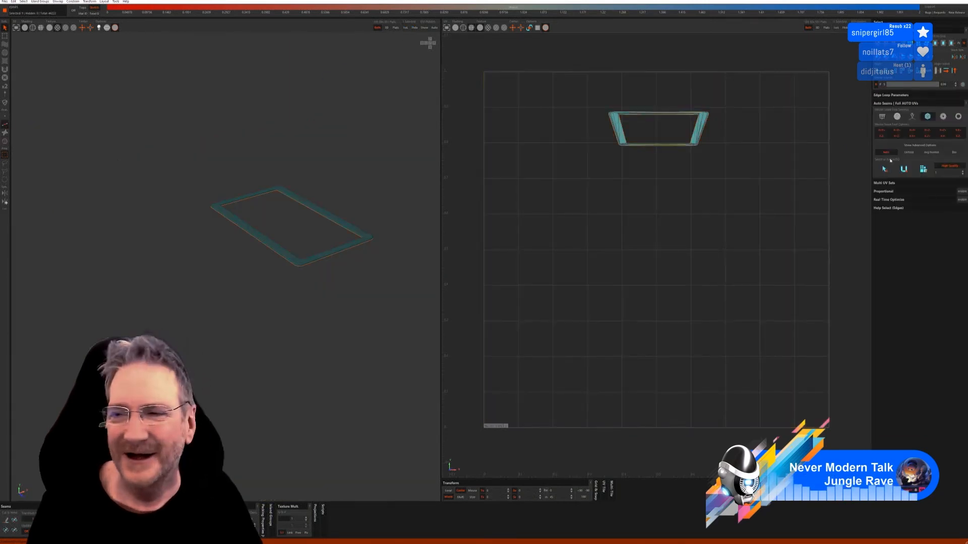
left_click(903, 170)
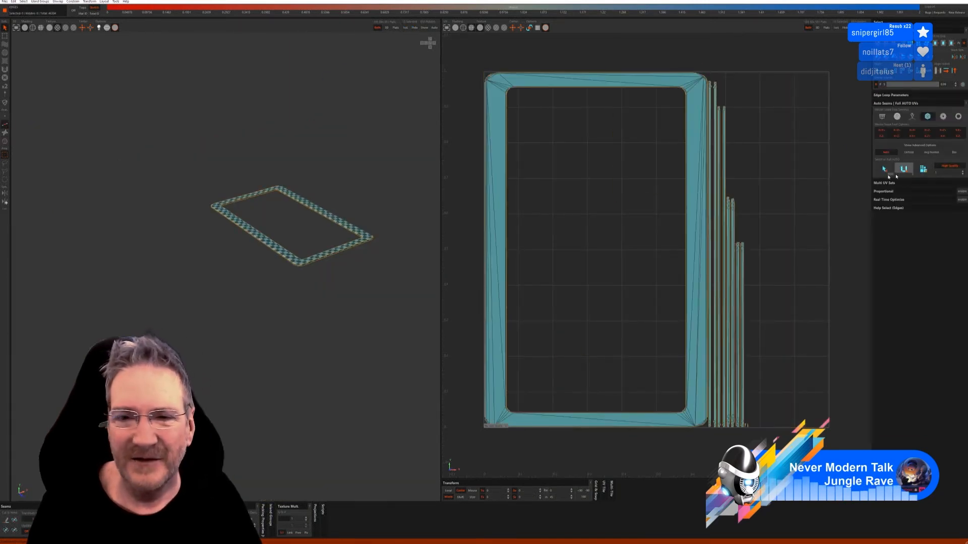
left_click(406, 27)
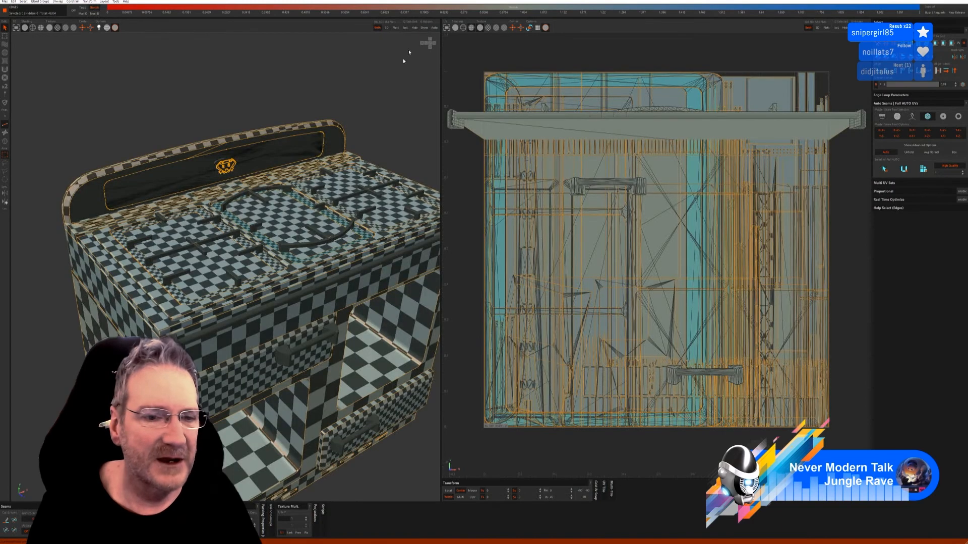
- Select all the pan support bars over the hob's left section, including the central cross, and isolate them
left_click(5, 142)
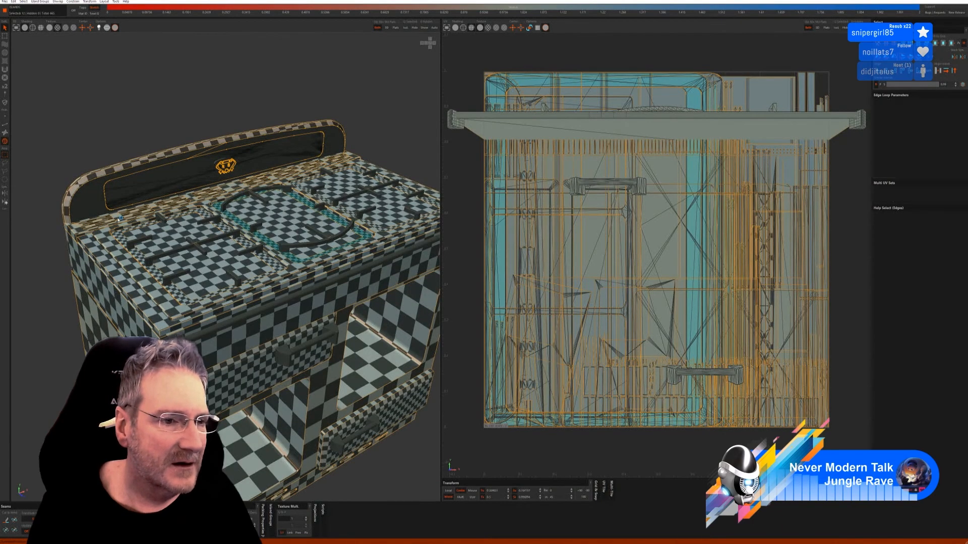
scroll(173, 222, "up", 2)
left_click(170, 220)
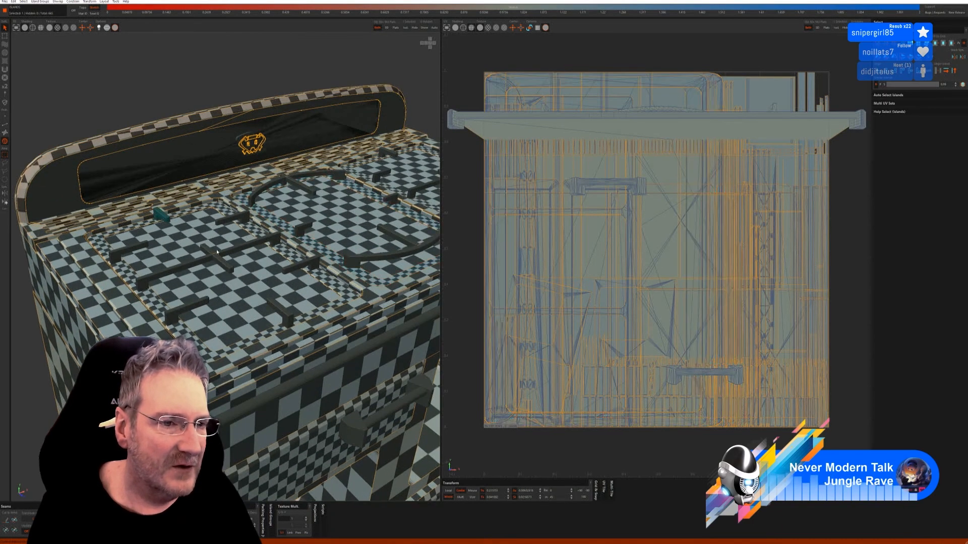
left_click(225, 259, "shift")
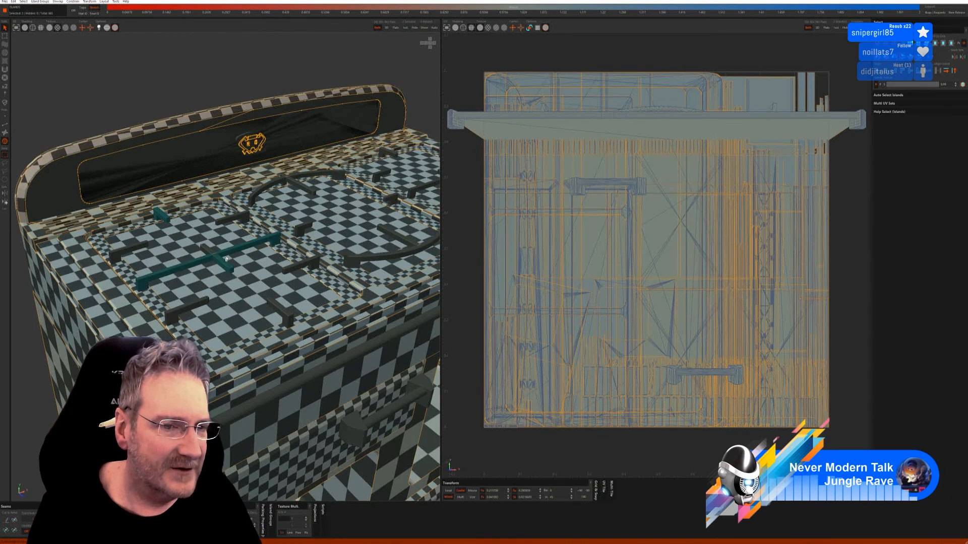
left_click(230, 220, "ctrl")
left_click(131, 249, "ctrl")
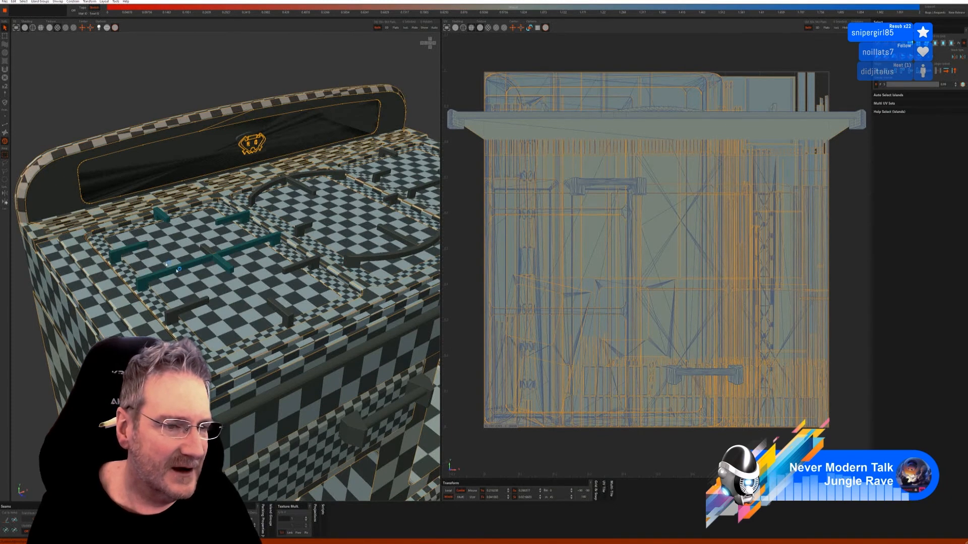
left_click(186, 308, "ctrl")
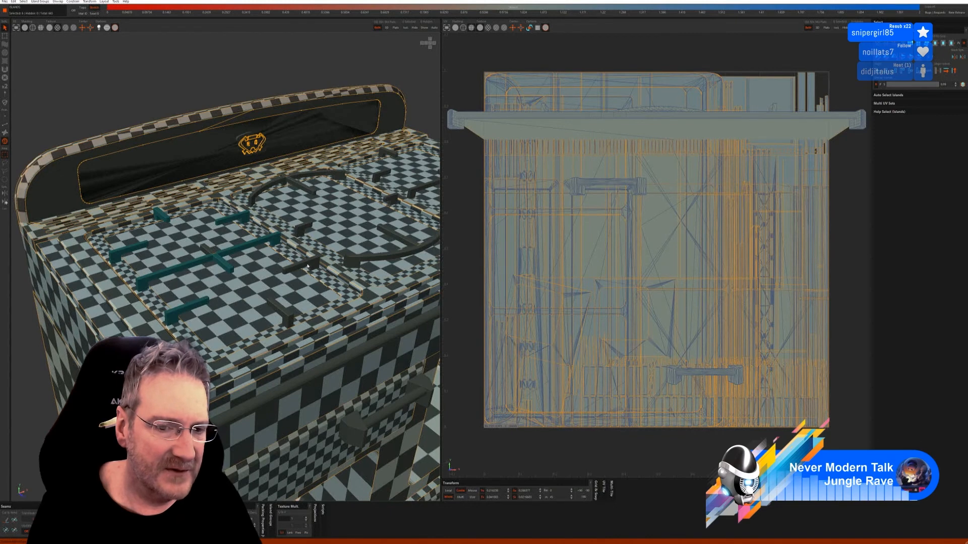
left_click(308, 266, "ctrl")
left_click(286, 311, "ctrl")
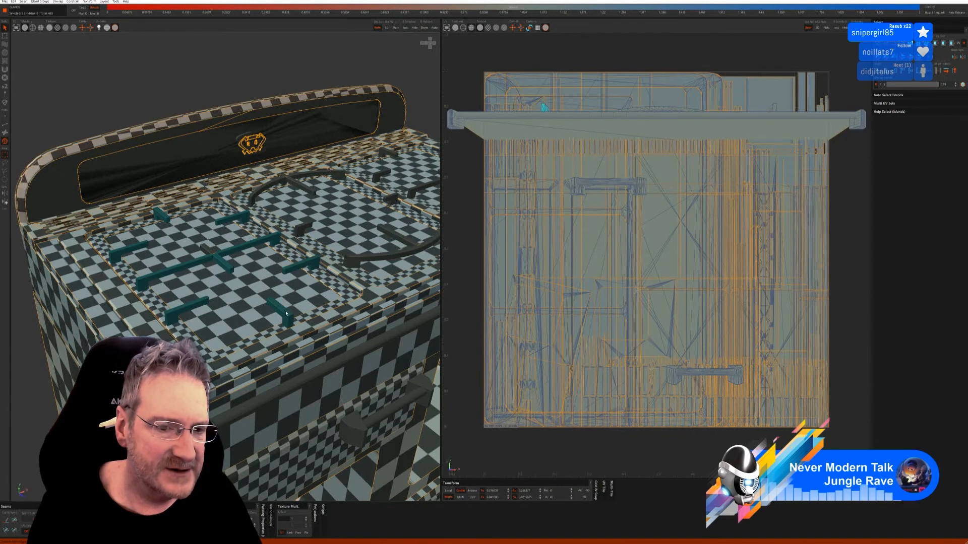
left_click(210, 254, "ctrl")
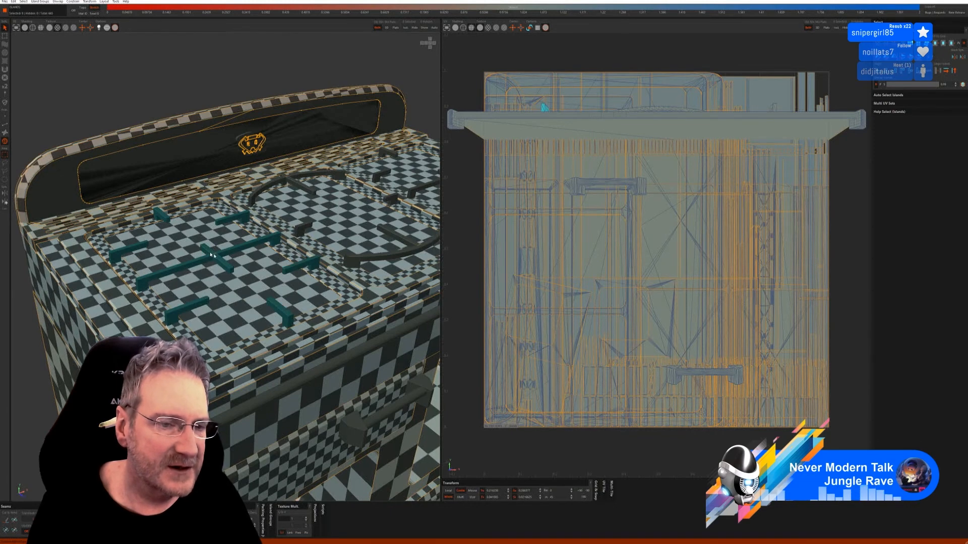
left_click(406, 28)
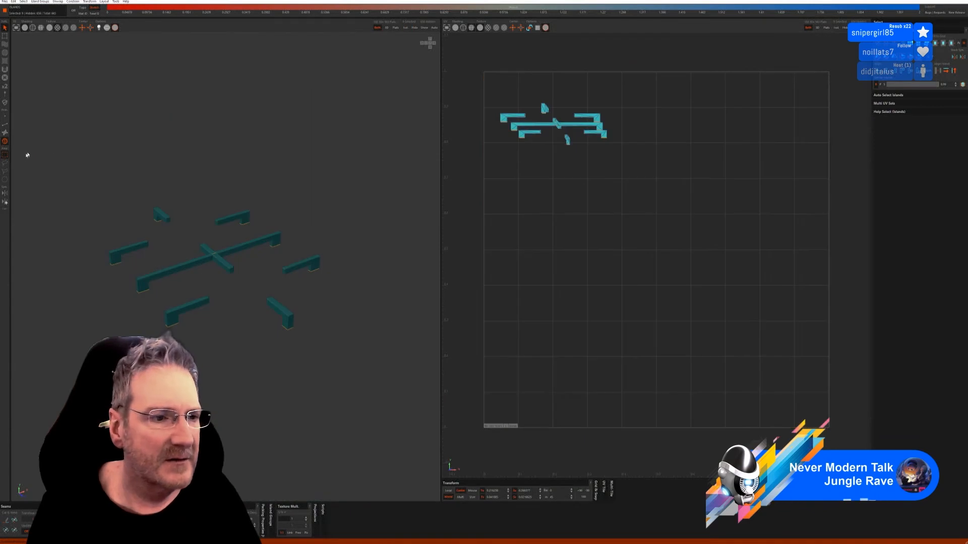
- Unwrap and pack the left section's pan support bars with automatic seams, and display the complete cooker
left_click(5, 125)
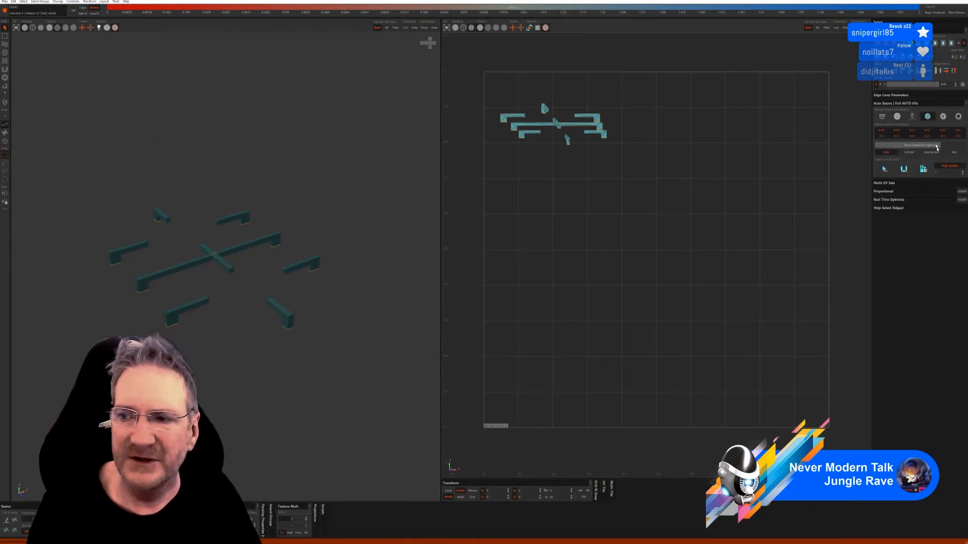
left_click(922, 170)
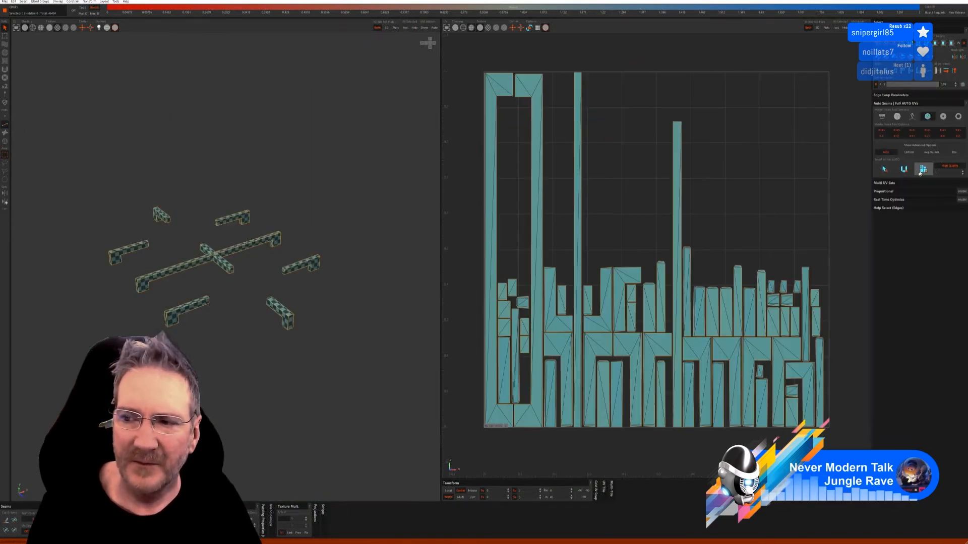
left_click(424, 28)
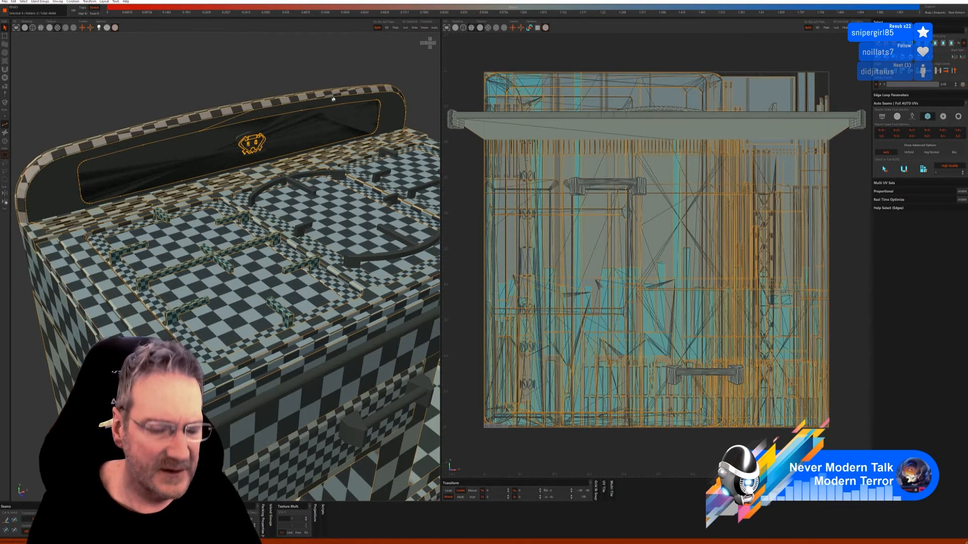
- Select all the pan support bars over the hob's right section, including the central cross, and isolate them
middle_click_drag(348, 99, 223, 125)
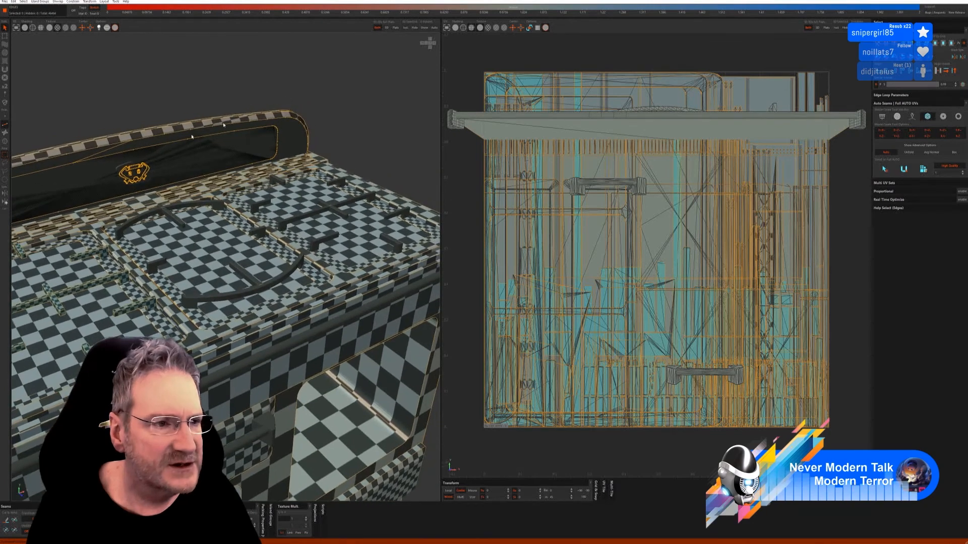
left_click(6, 142)
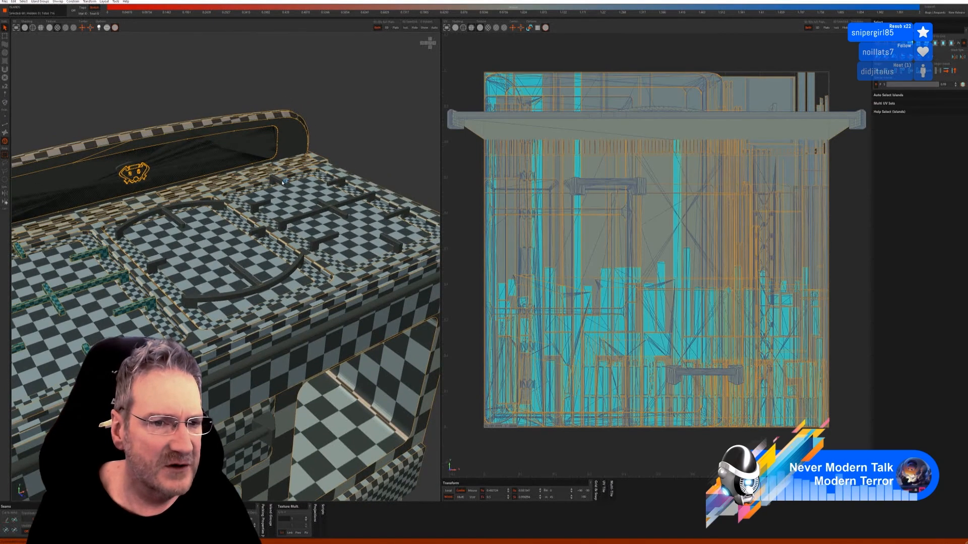
left_click(282, 182)
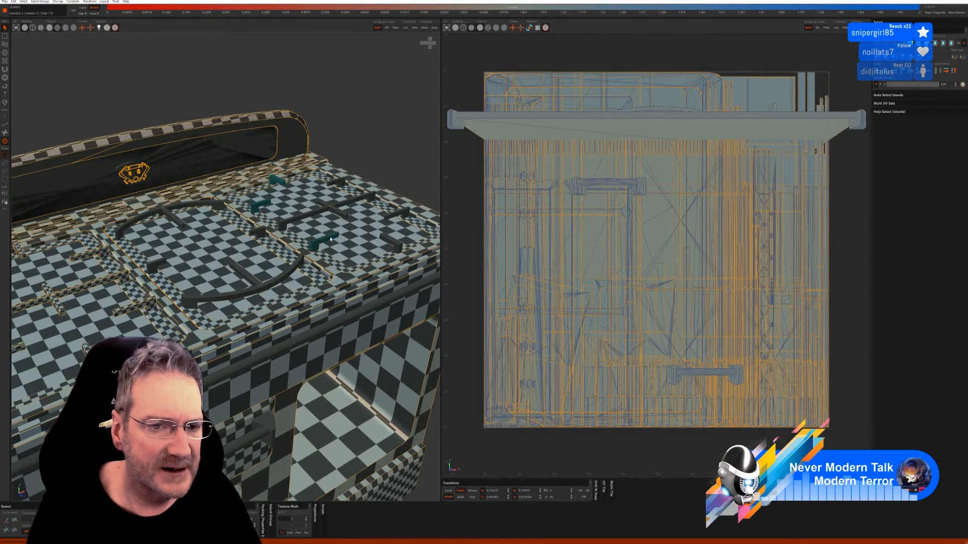
left_click(391, 242, "shift")
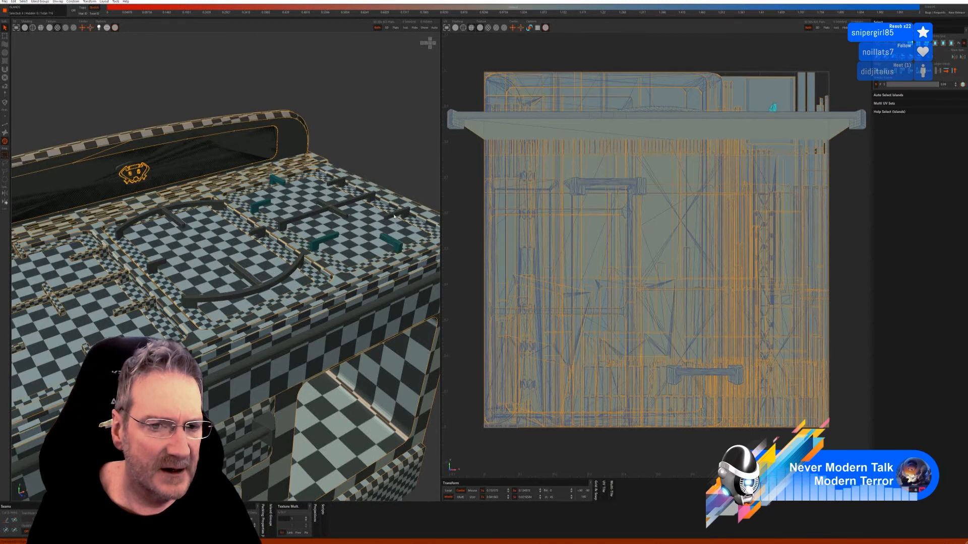
left_click(373, 196, "ctrl")
left_click(343, 183, "ctrl")
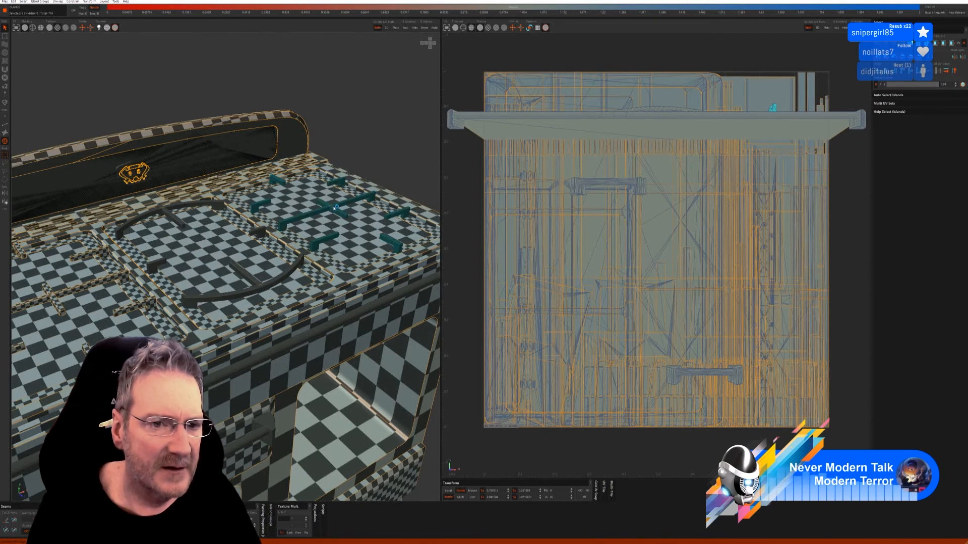
left_click(406, 28)
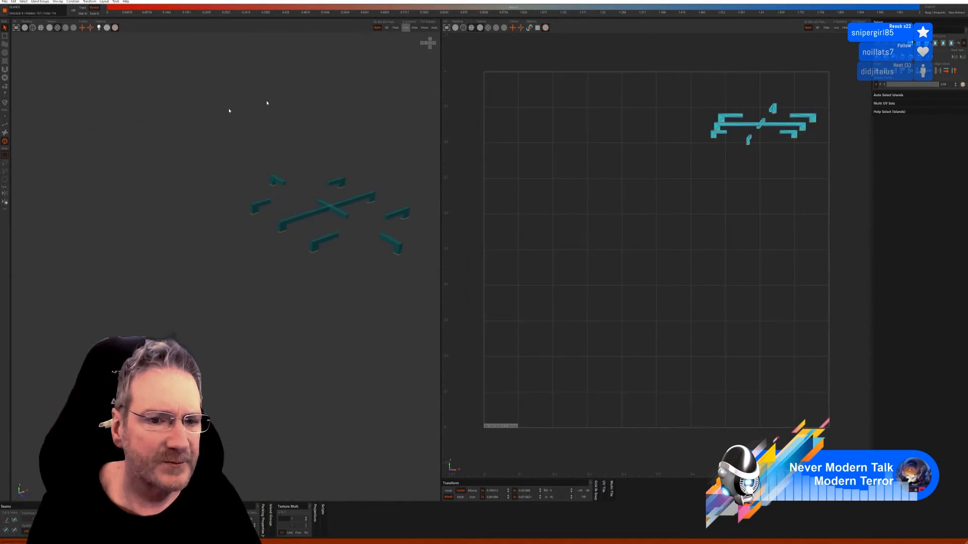
- Unwrap and pack the right section's pan support bars with automatic seams, and show all parts again
left_click(5, 123)
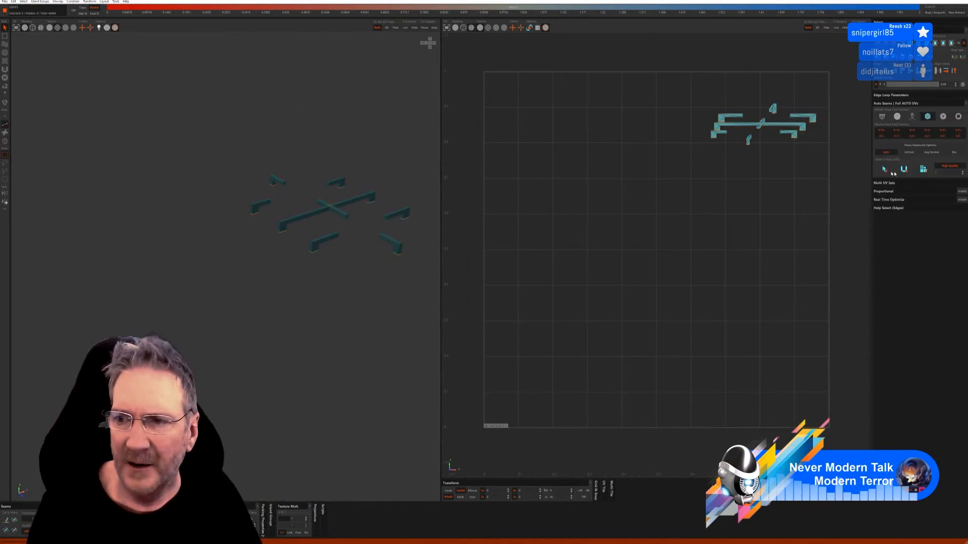
left_click(901, 170)
left_click(923, 169)
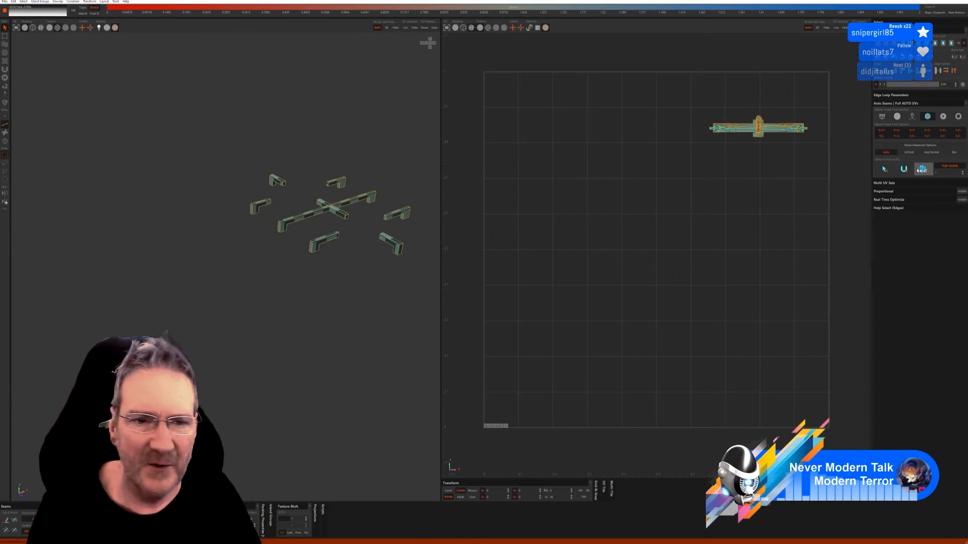
left_click(415, 28)
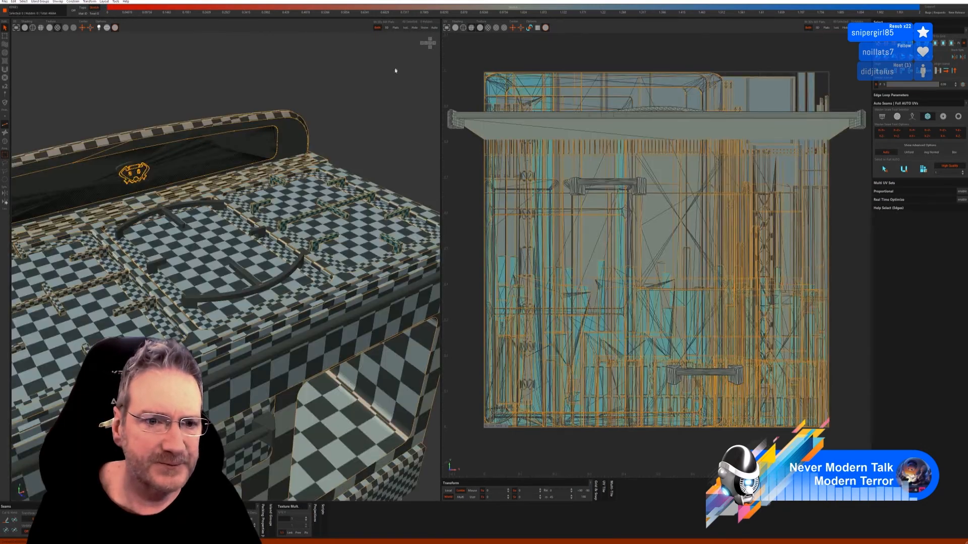
- Select the two curved pan supports, their straight bars and the two small side brackets over the hob's middle section, and isolate them
left_click(5, 141)
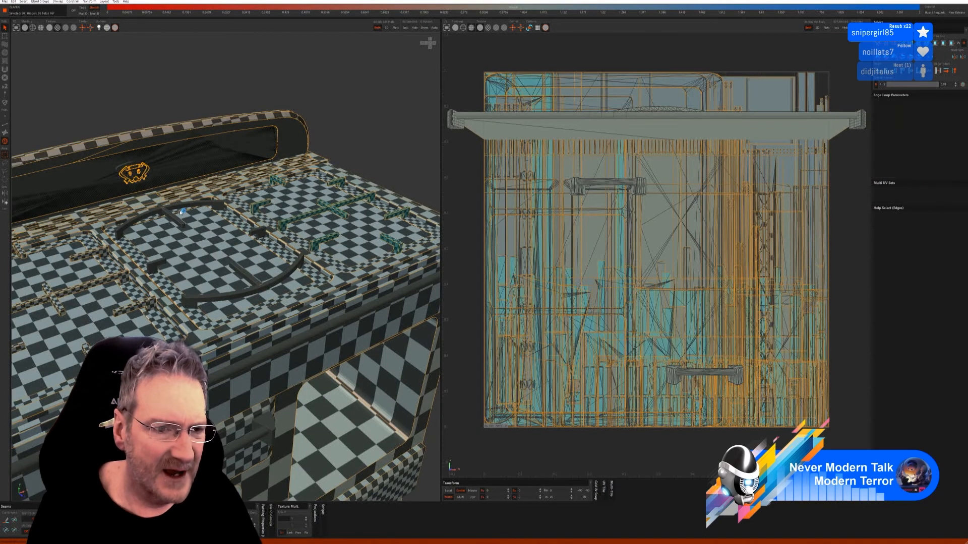
left_click(171, 219)
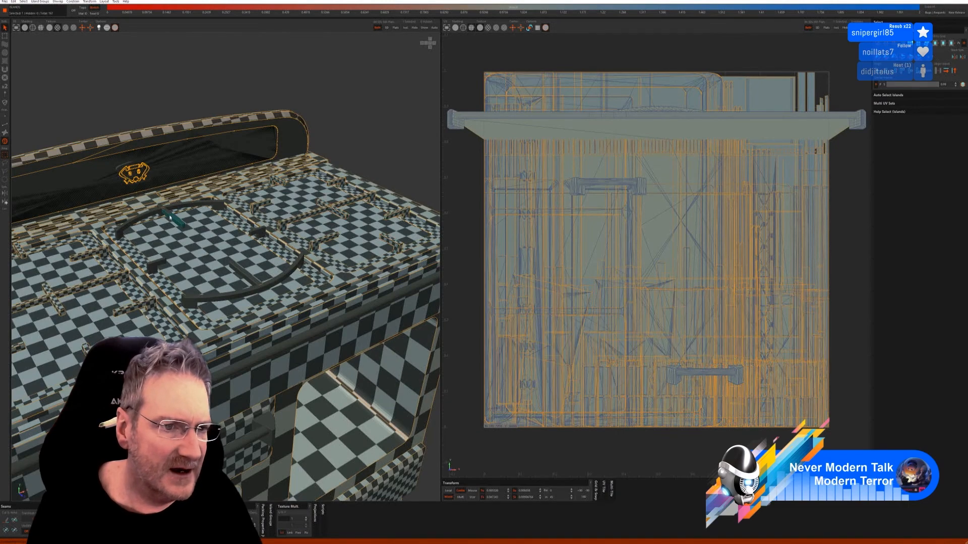
left_click(170, 213)
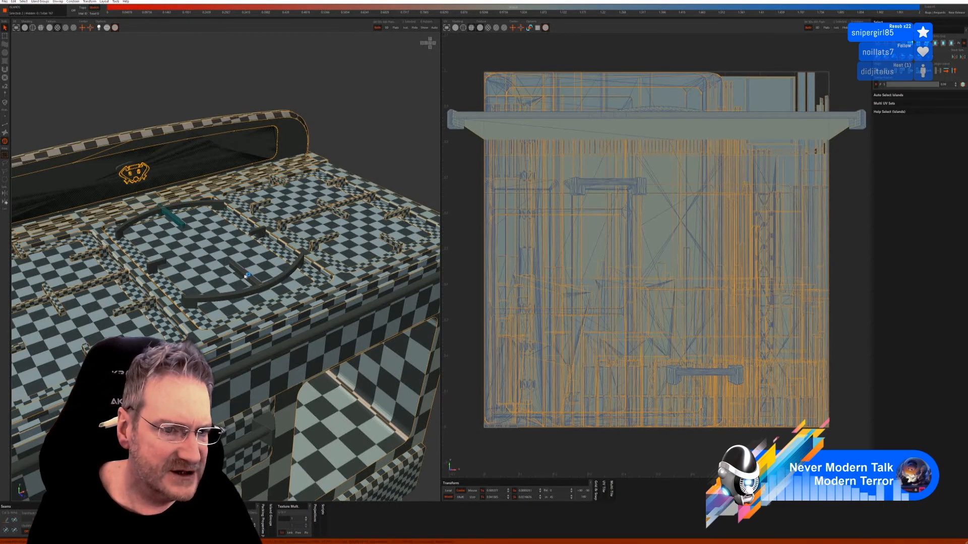
left_click(242, 272, "shift")
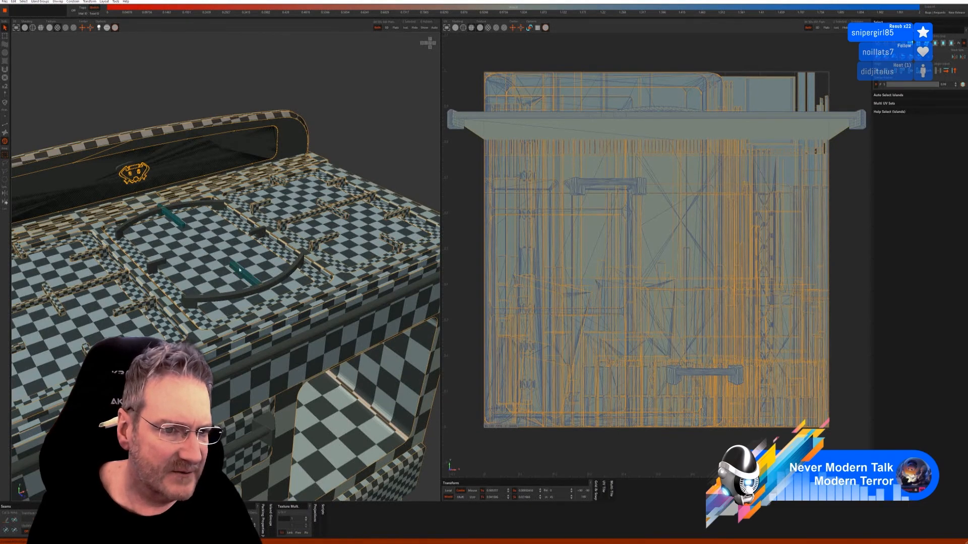
left_click(157, 266, "shift")
left_click(260, 232, "shift")
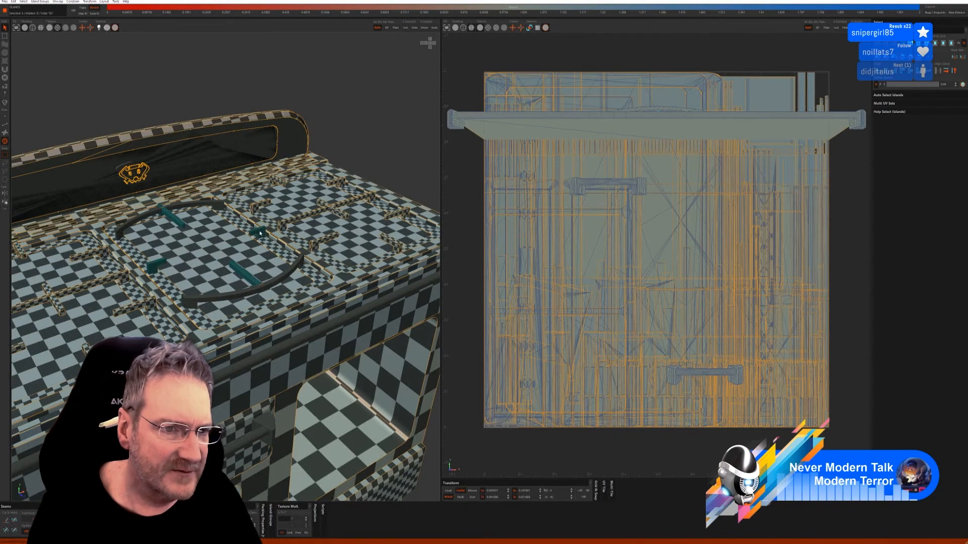
left_click(208, 212, "shift")
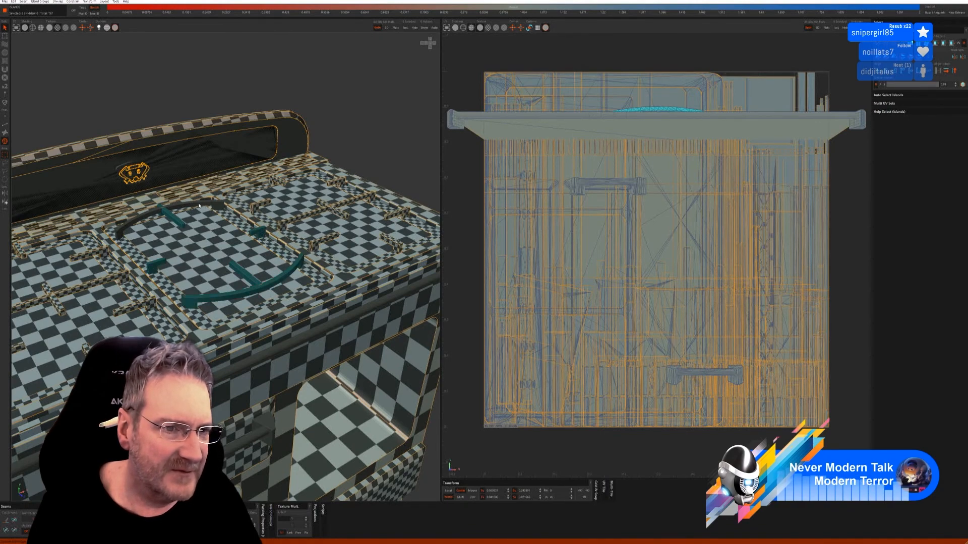
left_click(199, 205, "shift")
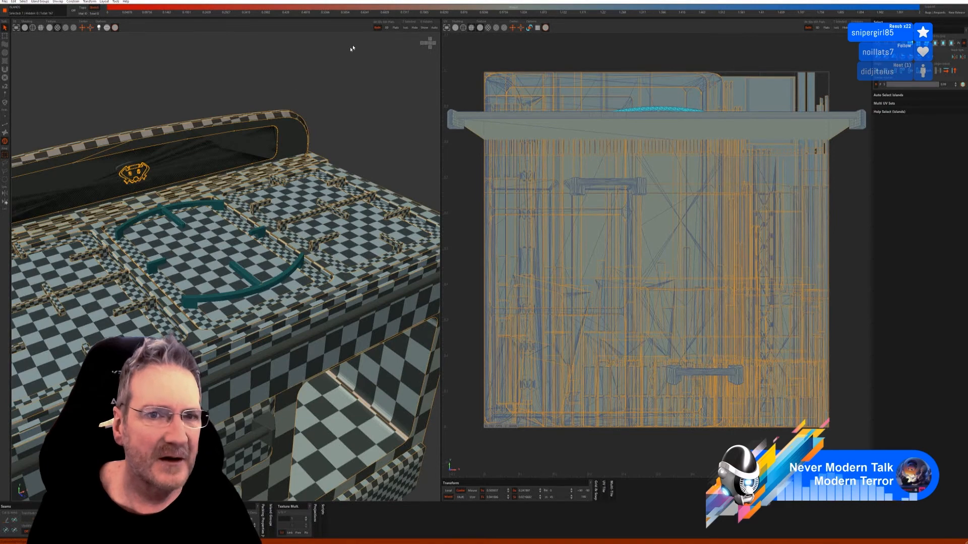
left_click(406, 28)
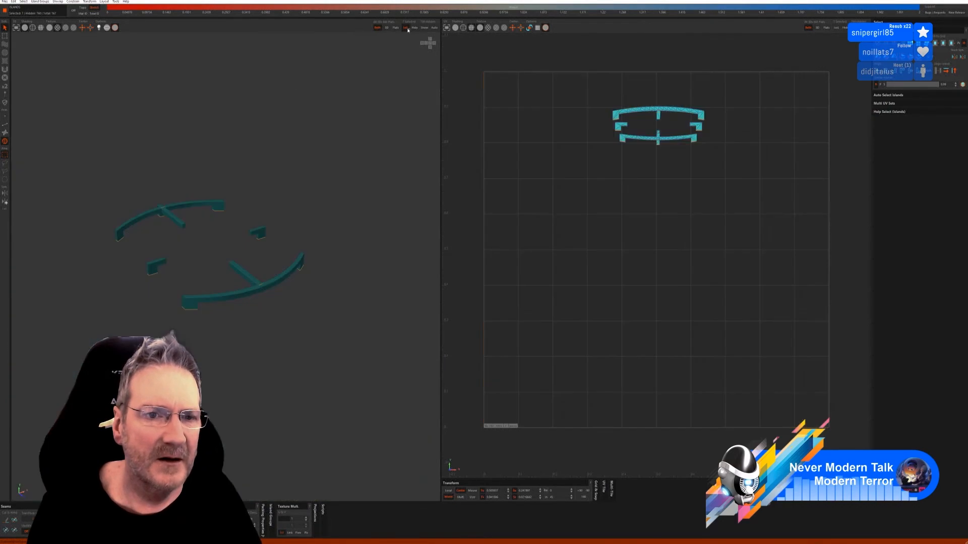
- Cut the middle section's curved pan supports and brackets with automatic seams, then unfold and pack their UVs
left_click(5, 124)
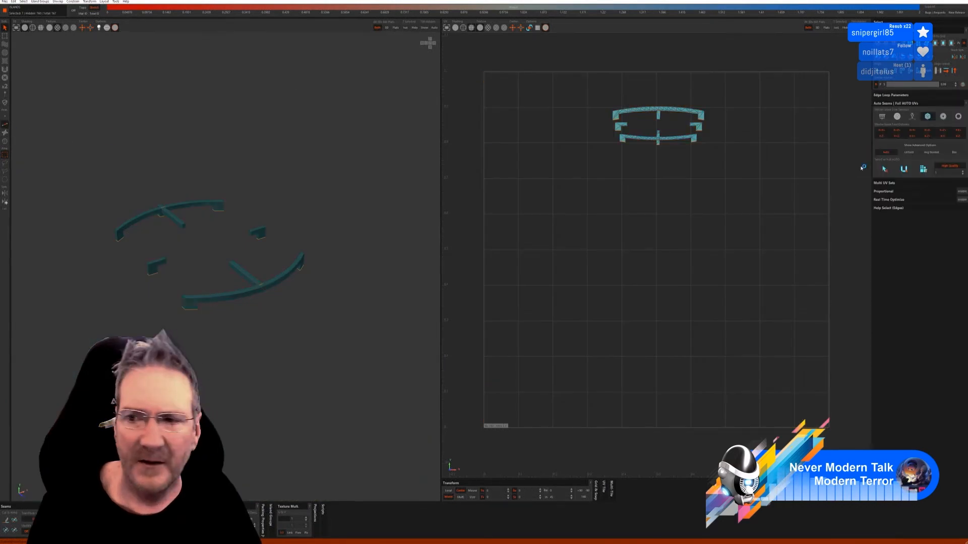
left_click(884, 170)
left_click(904, 170)
left_click(925, 172)
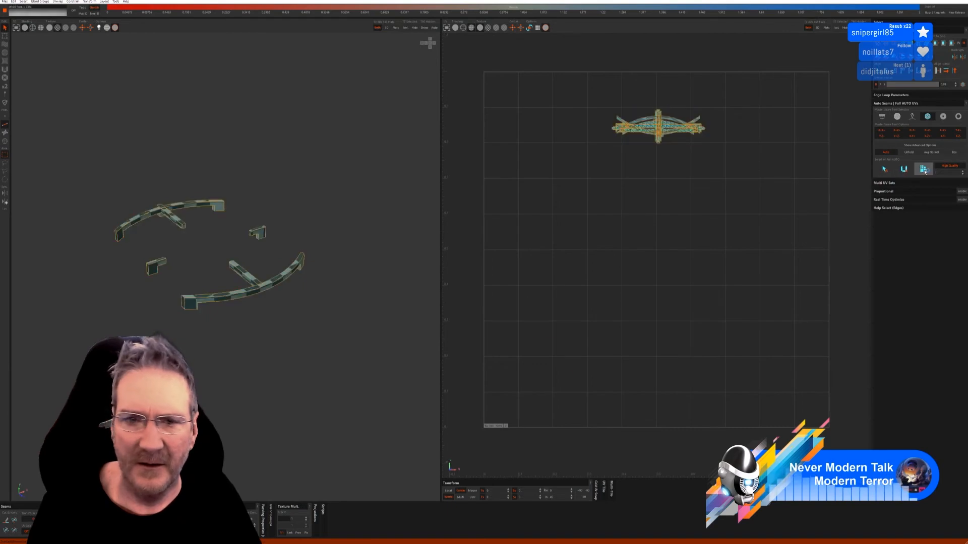
- Show all parts again, select the outer frame of the cooker's splashback, and isolate it
left_click(422, 43)
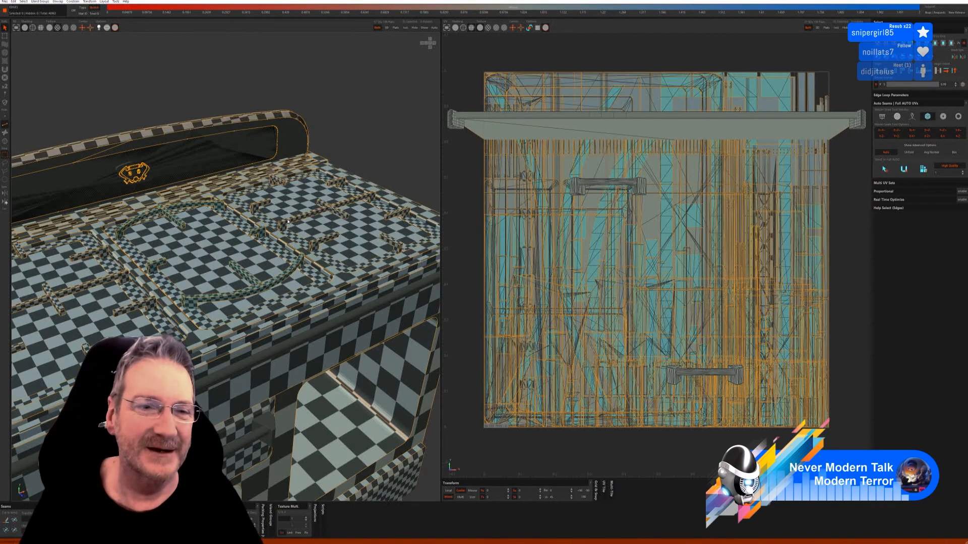
left_click(4, 141)
left_click(289, 138)
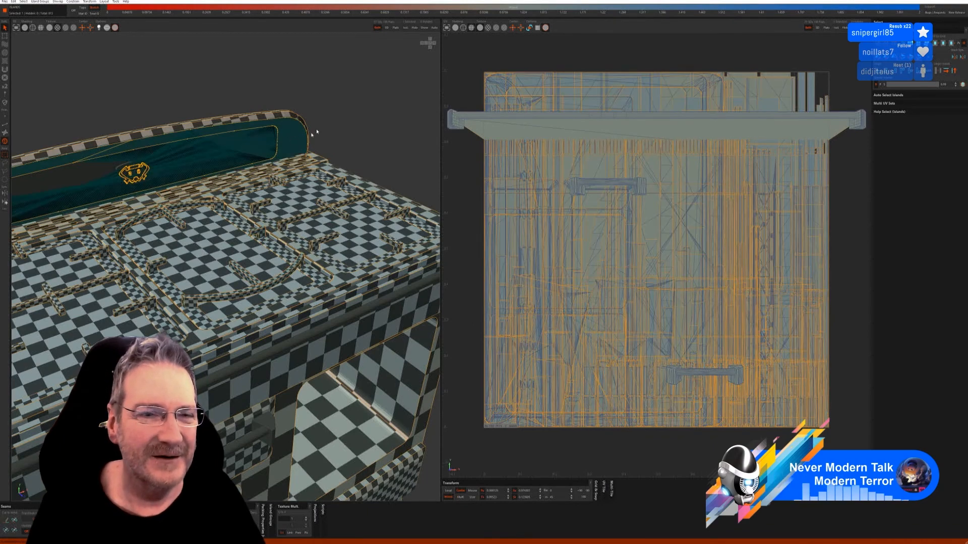
left_click_drag(282, 141, 68, 172, "alt")
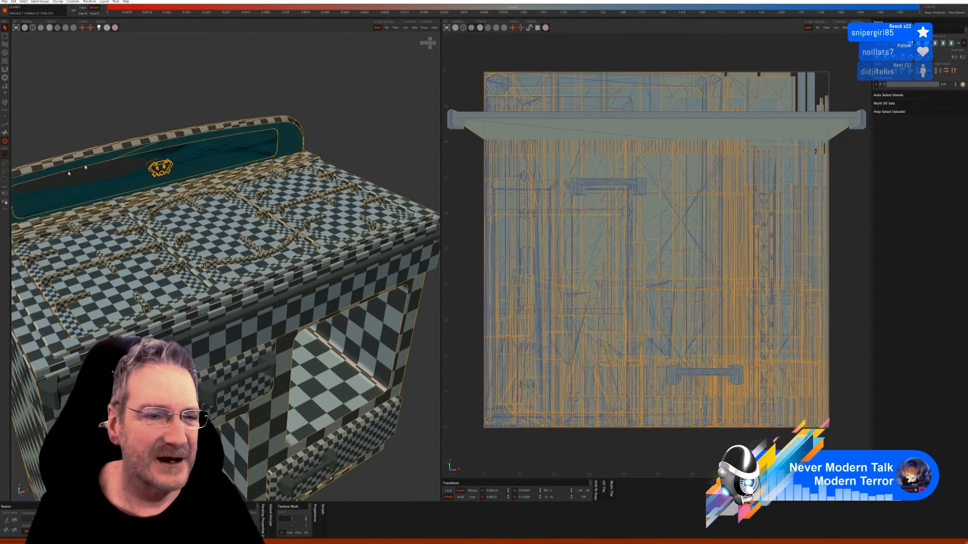
scroll(134, 175, "up", 3)
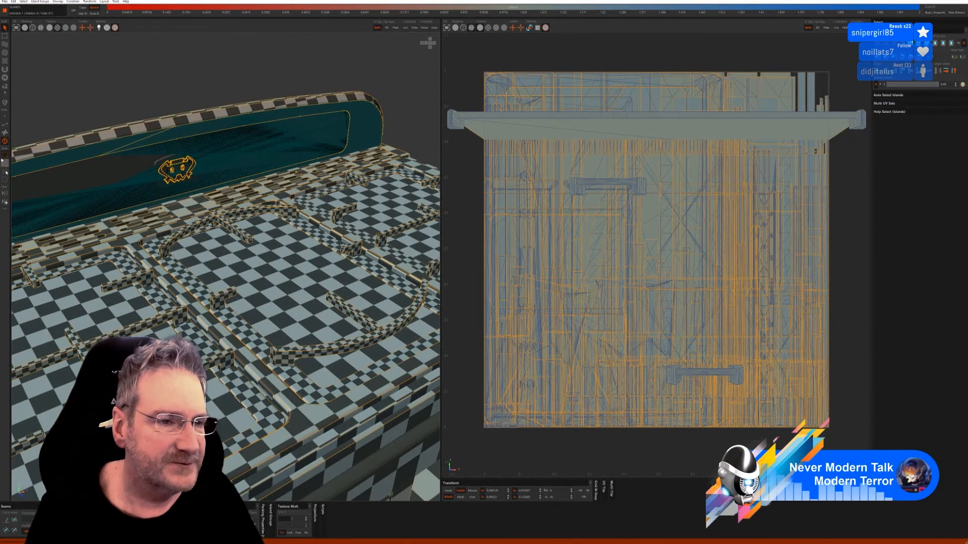
scroll(267, 104, "down", 3)
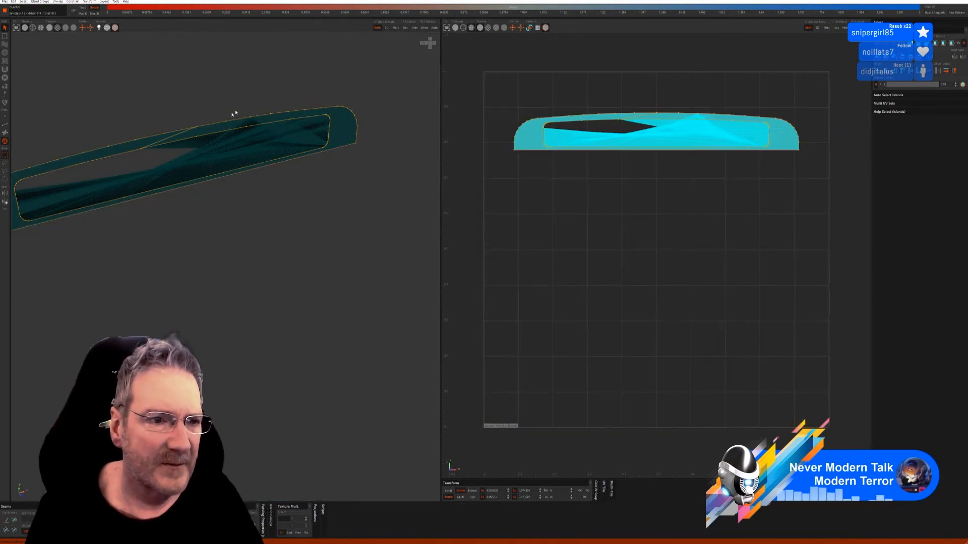
- Cut the splashback frame with automatic seams, unfold and pack its UVs, and bring back all parts
left_click(6, 126)
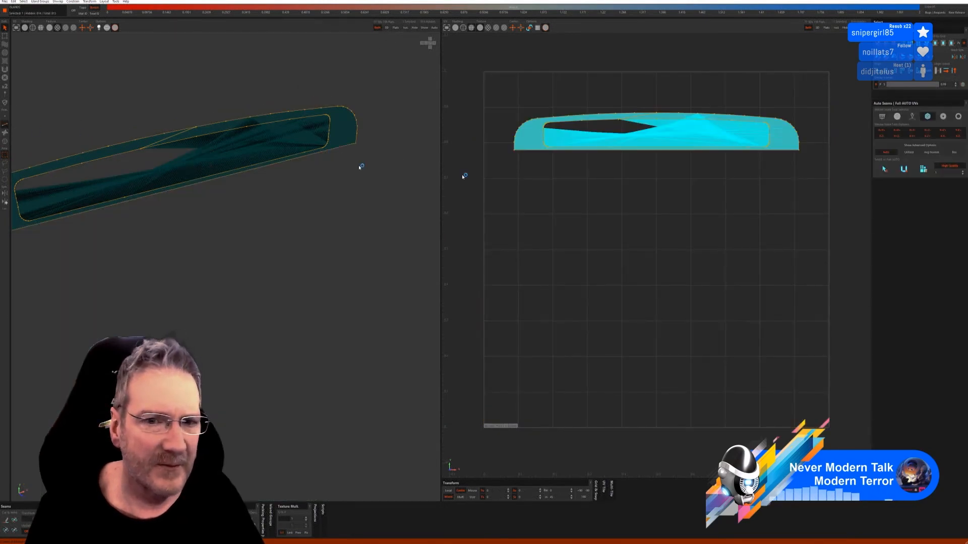
left_click(903, 170)
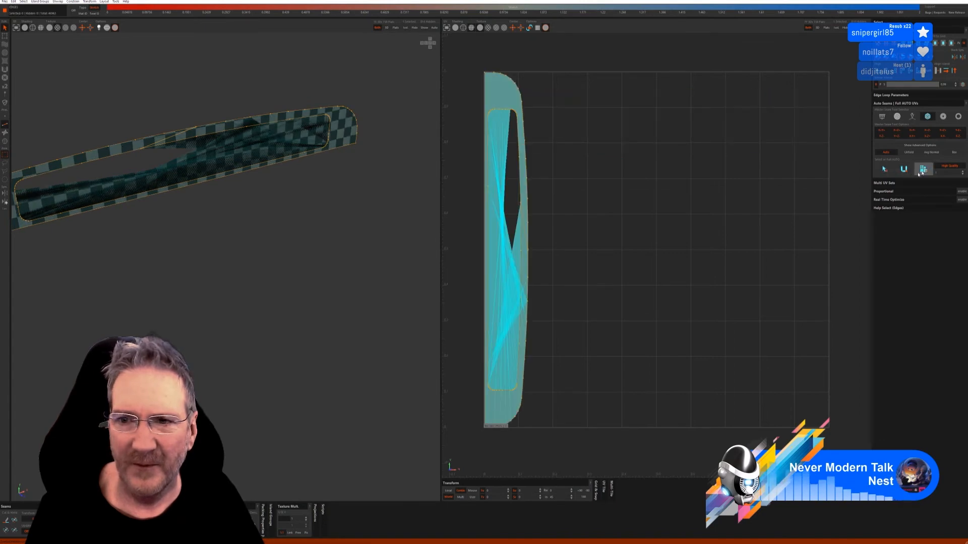
left_click(427, 29)
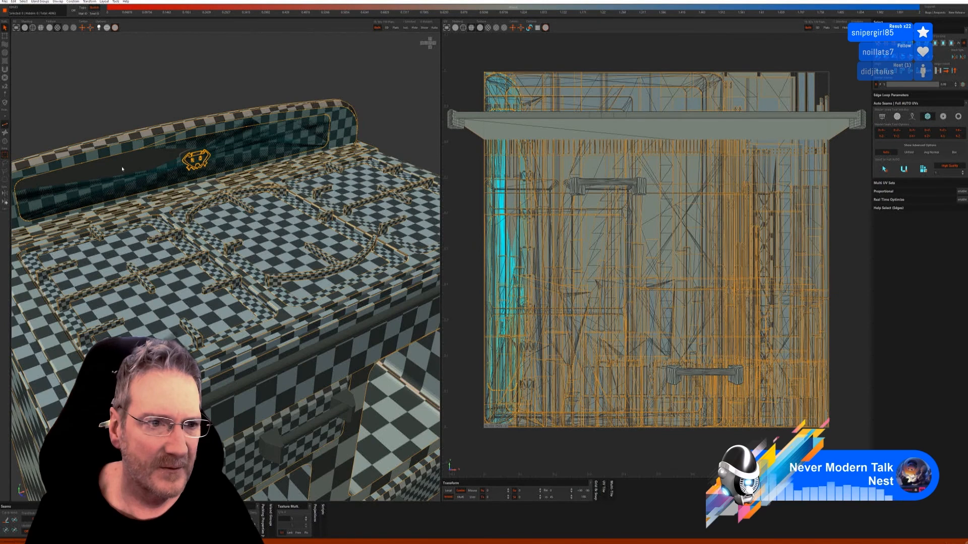
- Isolate the splashback's long inset panel and unwrap and pack it with automatic seams, restoring all parts at the end
left_click(5, 141)
left_click(209, 173)
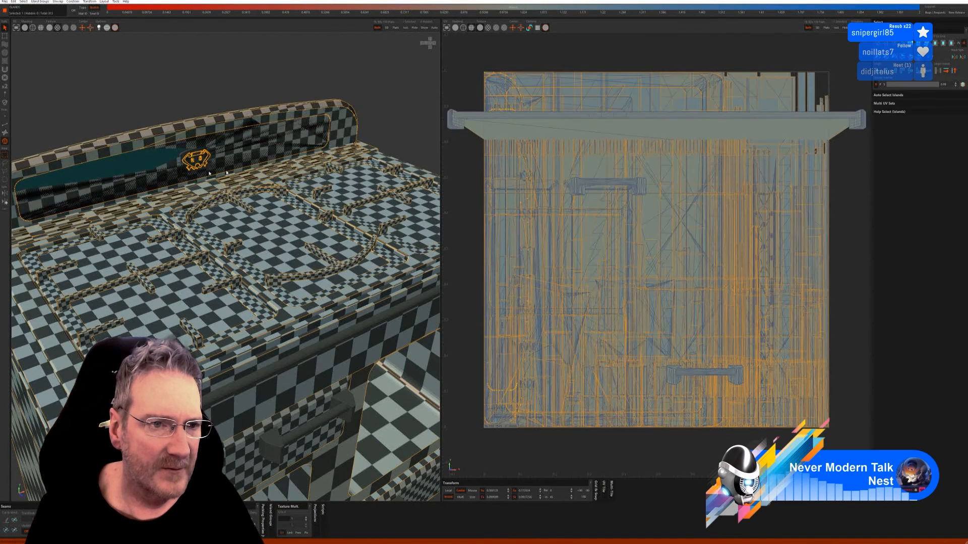
left_click(407, 28)
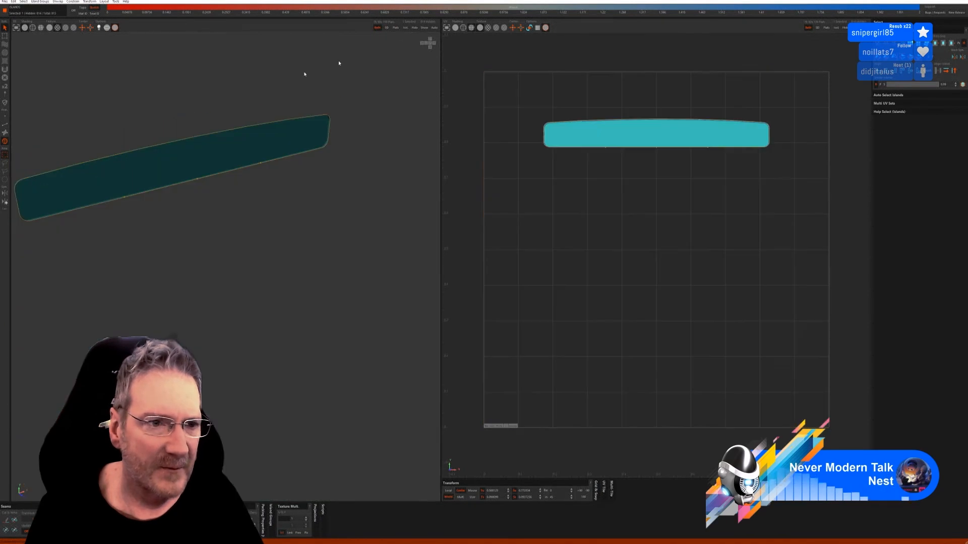
left_click(6, 127)
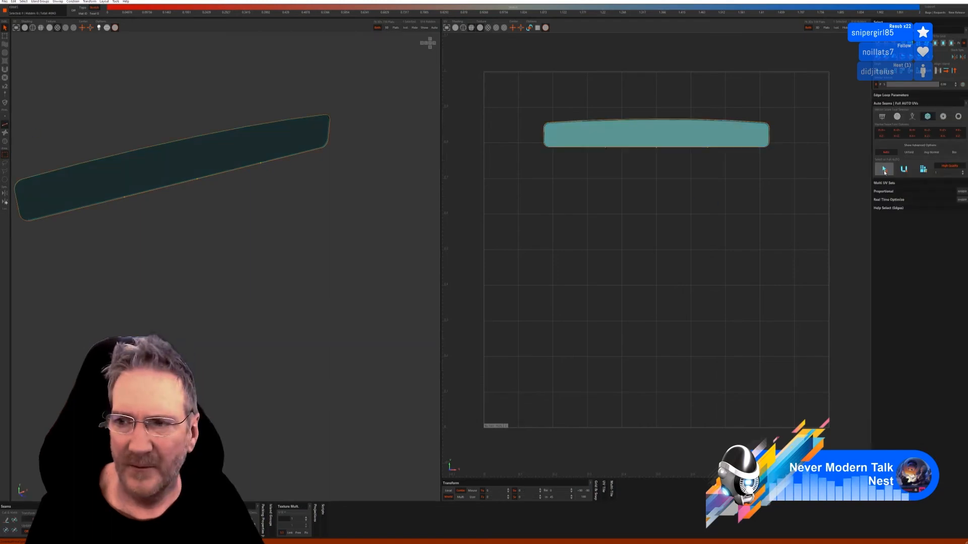
left_click(924, 169)
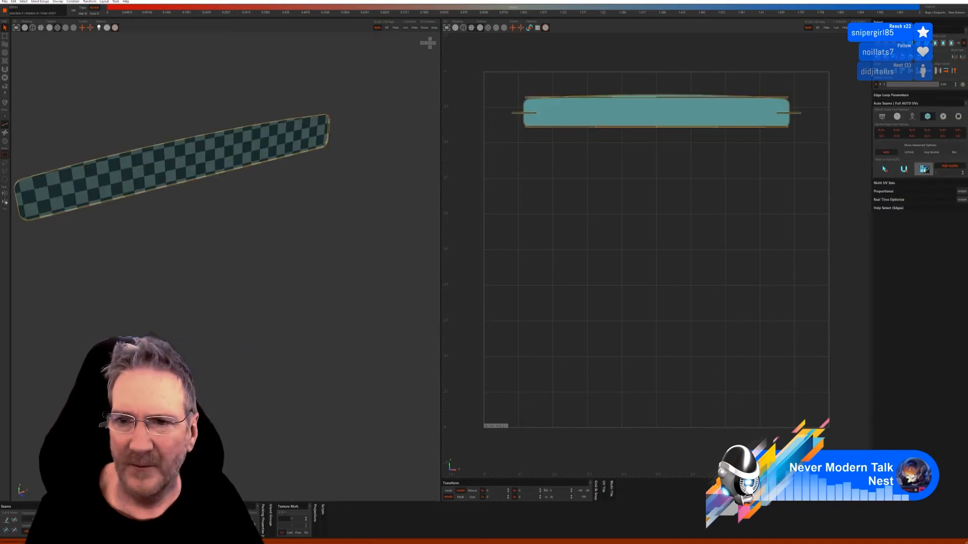
left_click(430, 29)
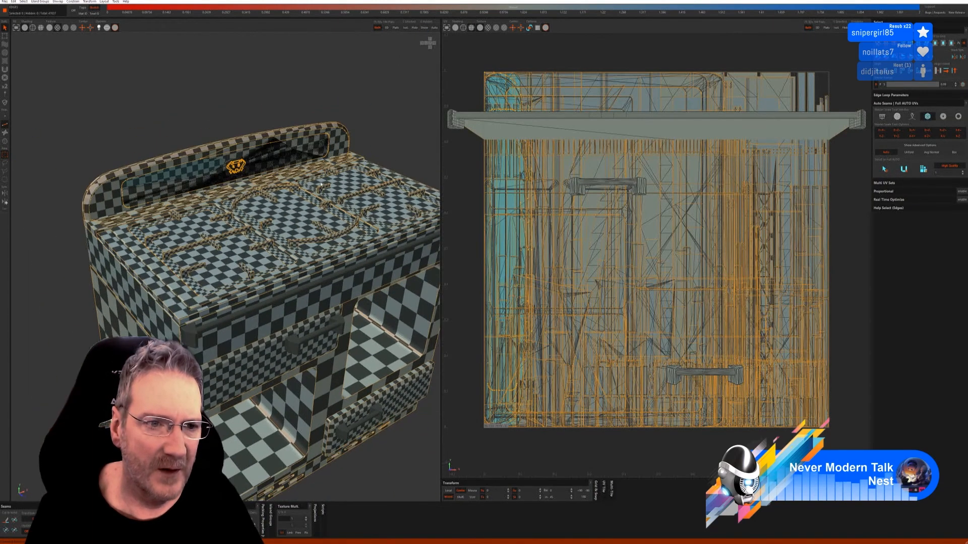
- Isolate the first ornamental outline piece of the splashback's logo badge and unwrap and pack it with automatic seams, restoring all parts at the end
scroll(208, 173, "up", 10)
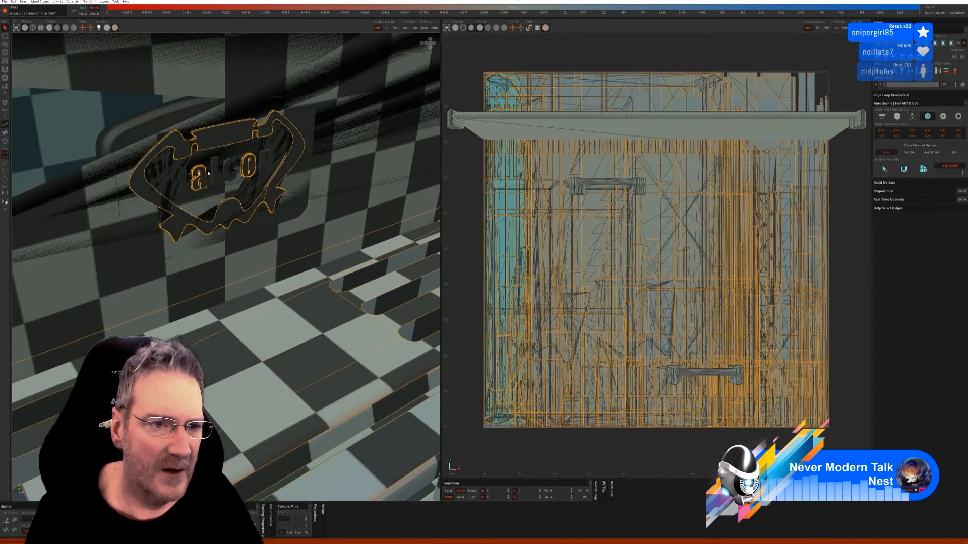
left_click(4, 141)
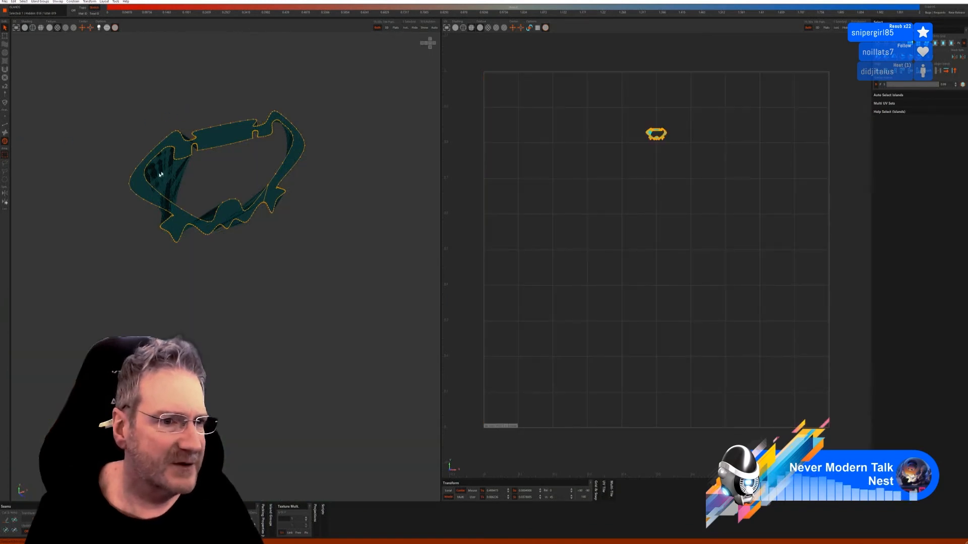
left_click(5, 125)
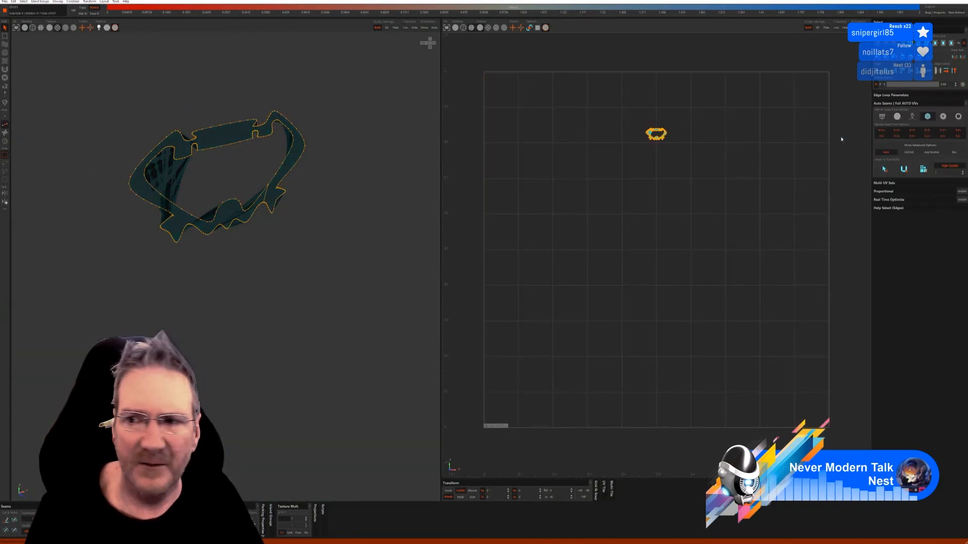
left_click(885, 170)
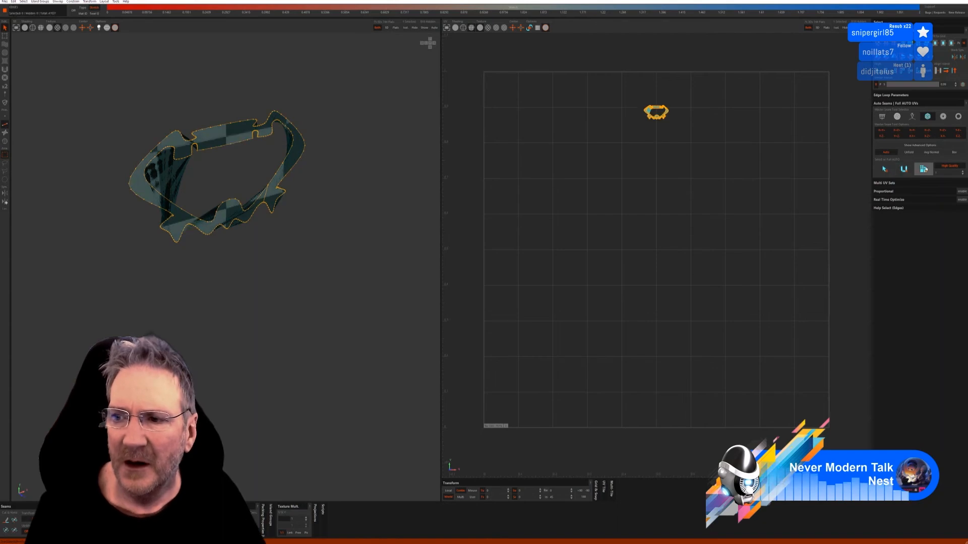
left_click(424, 27)
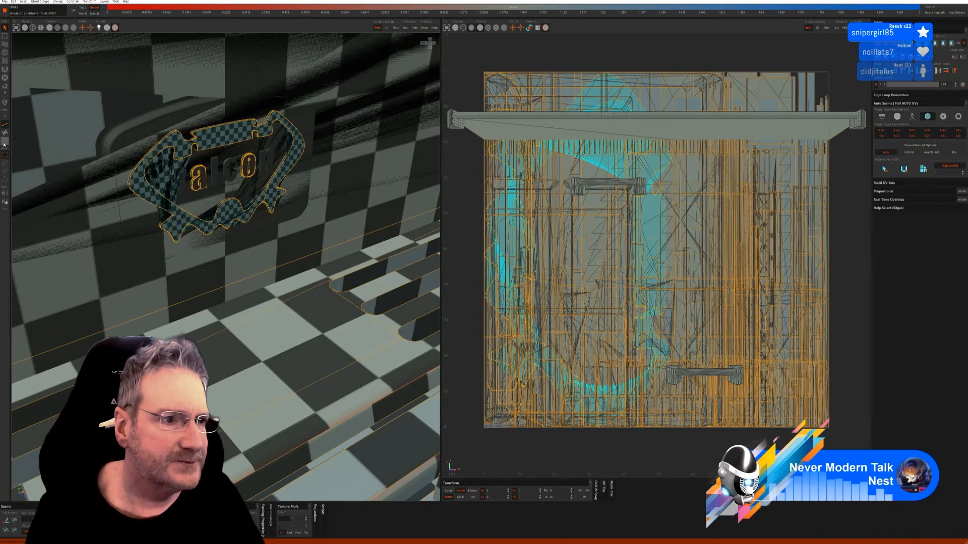
- Isolate the badge's second ornamental outline piece and unwrap and pack it with automatic seams, restoring all parts at the end
left_click(4, 142)
left_click(209, 197)
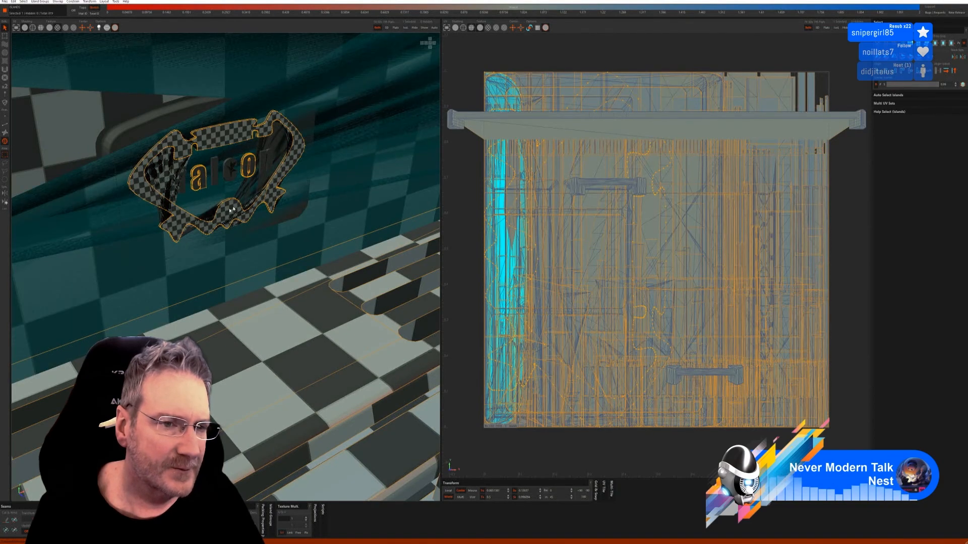
left_click(278, 146)
left_click(406, 27)
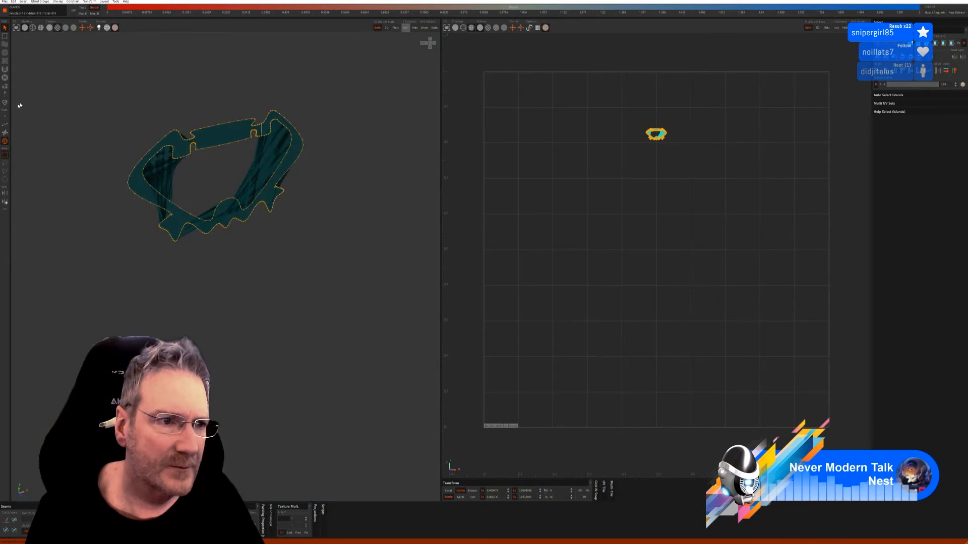
left_click(6, 125)
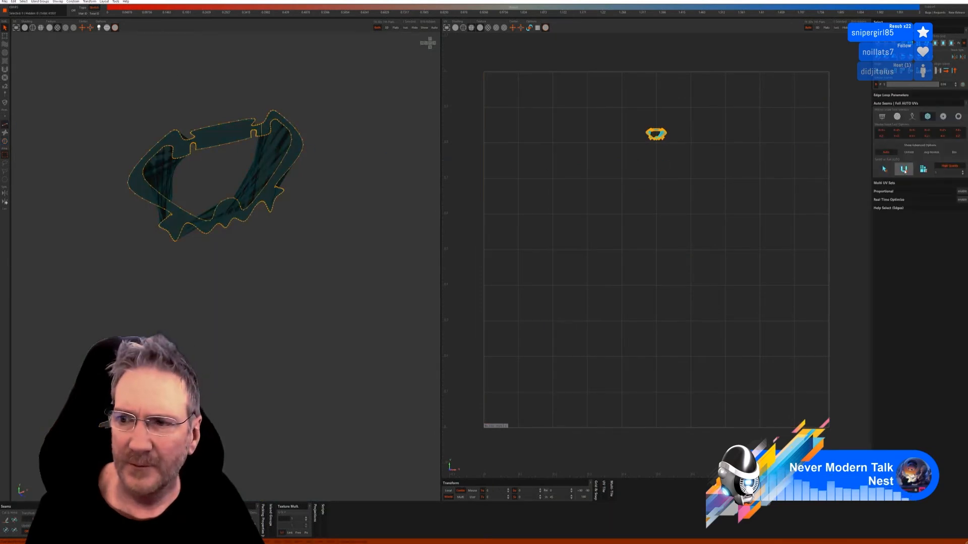
left_click(921, 169)
left_click(424, 28)
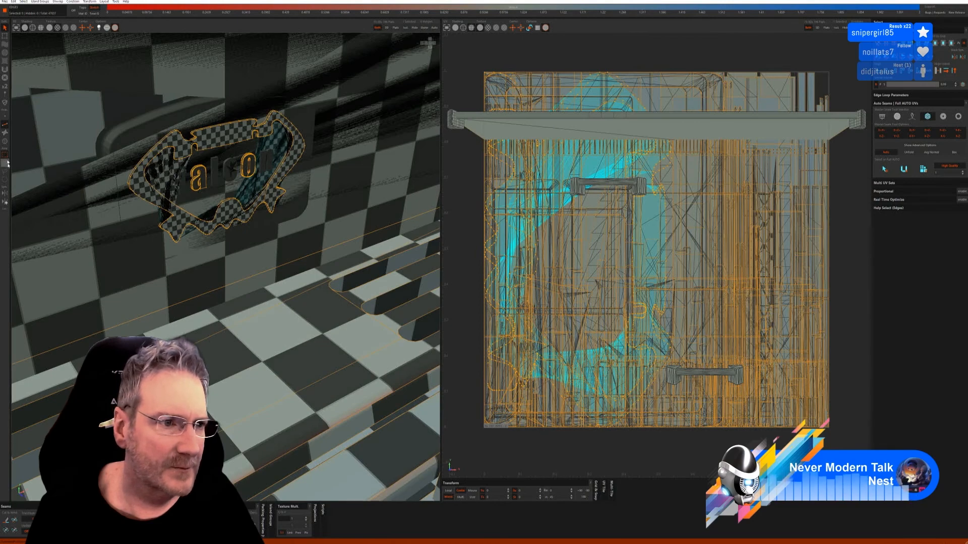
- Isolate the badge letters "alcon" and unwrap and pack them with automatic seams, restoring all parts at the end
left_click(5, 141)
left_click(217, 179)
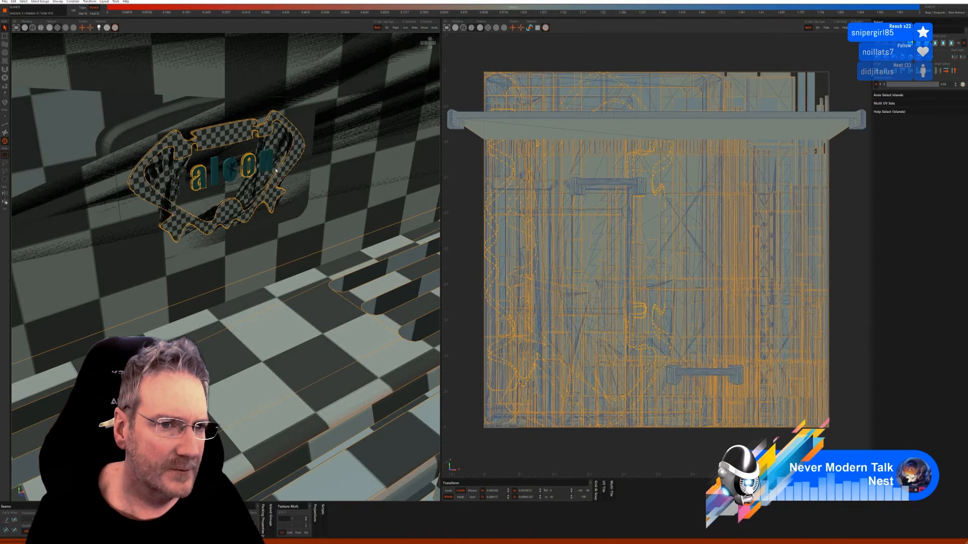
scroll(274, 183, "up", 2)
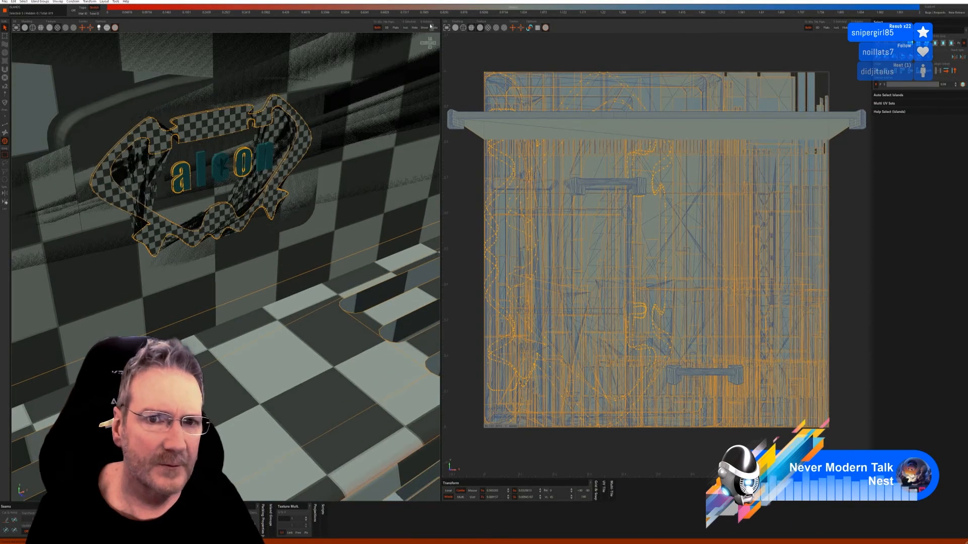
left_click(403, 28)
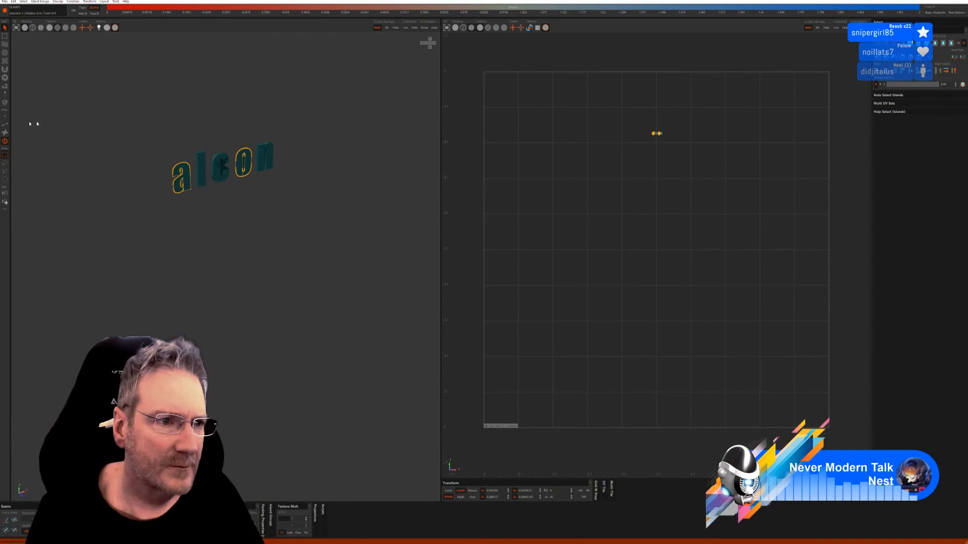
left_click(5, 125)
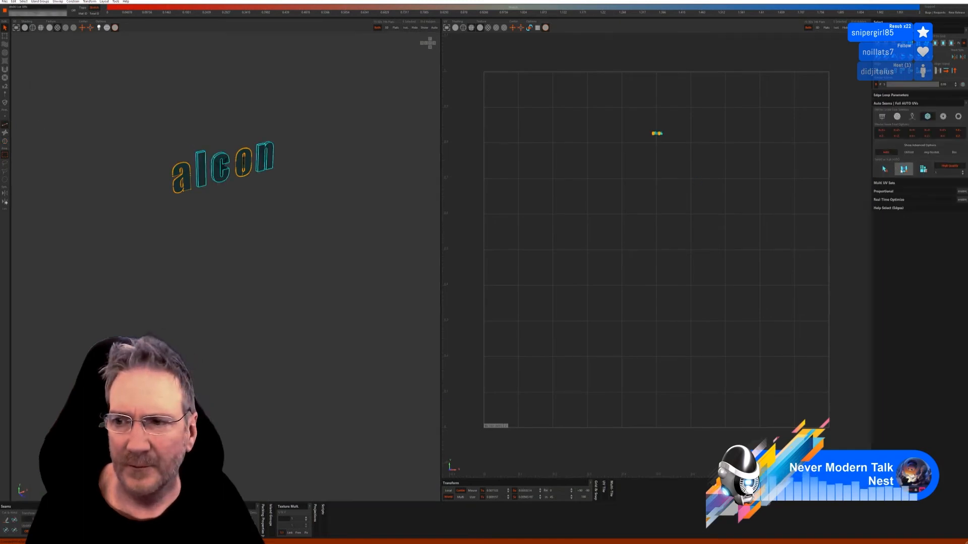
left_click(924, 169)
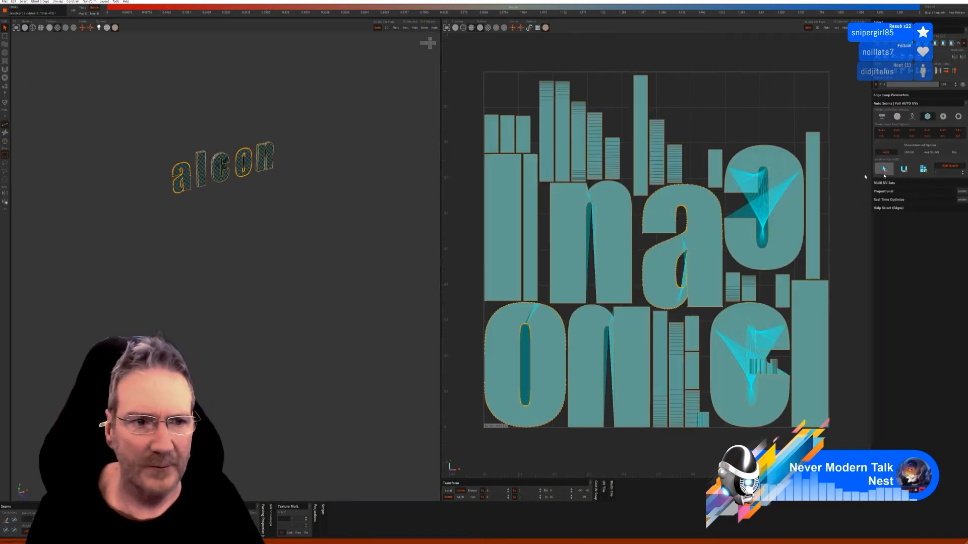
left_click(423, 28)
- Select the end brackets at both ends of the long front rail, the upper-left drawer handle and the lower-right drawer handle
scroll(295, 211, "down", 9)
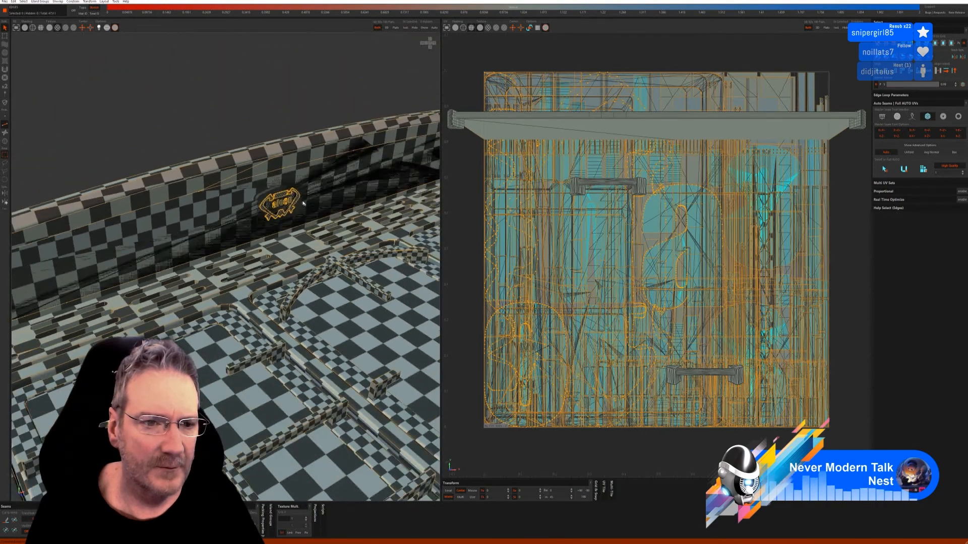
scroll(303, 203, "down", 8)
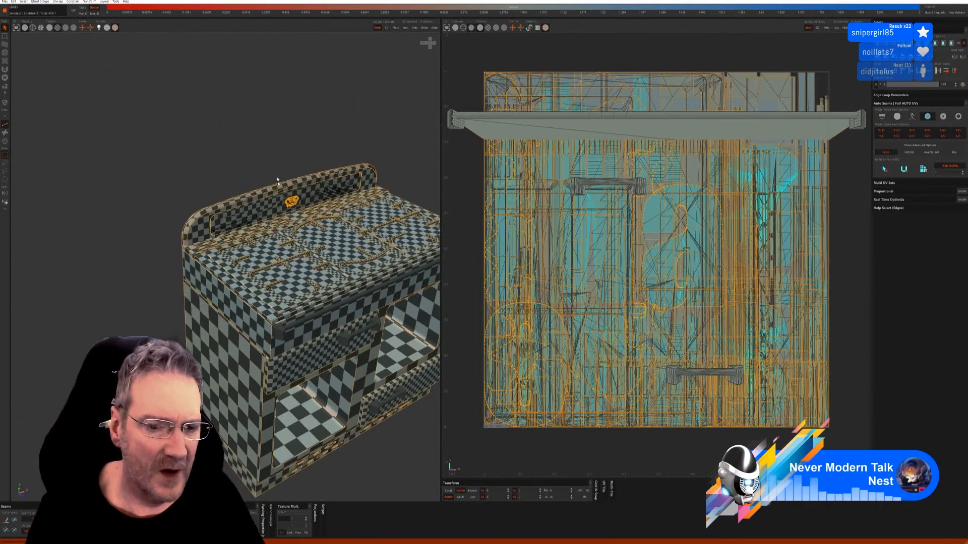
middle_click_drag(262, 173, 167, 62, "alt")
scroll(213, 176, "up", 4)
scroll(212, 176, "up", 1)
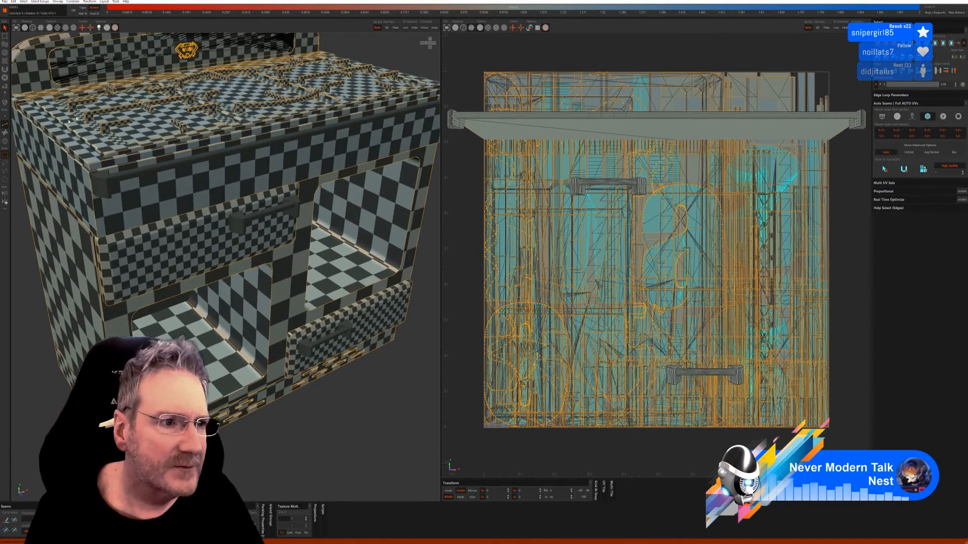
left_click(6, 143)
left_click(105, 184)
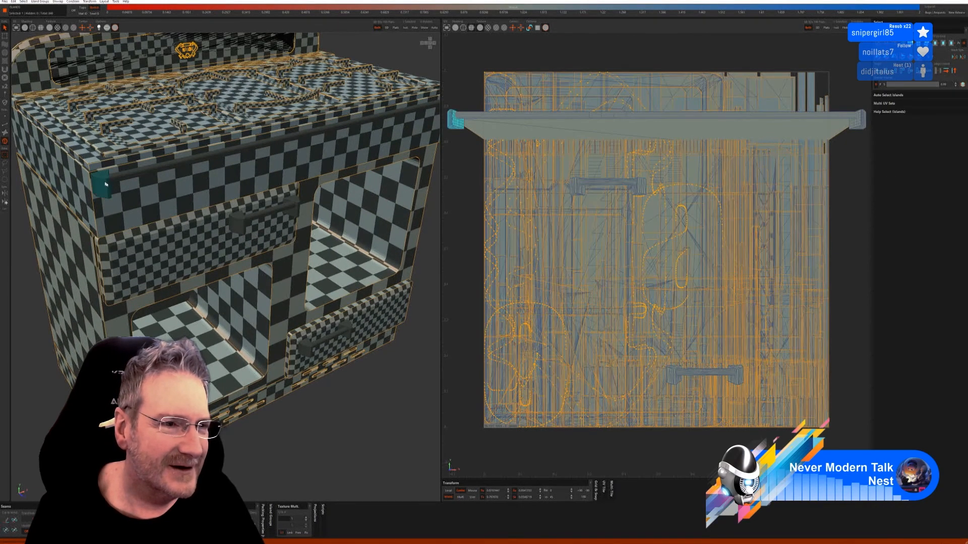
left_click(237, 222, "shift")
left_click(295, 204, "shift")
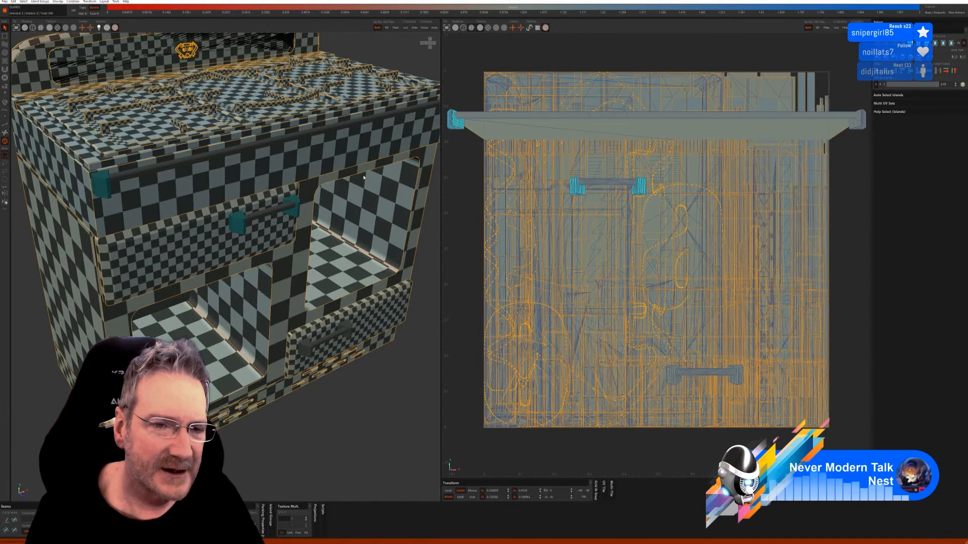
left_click_drag(371, 166, 380, 144, "alt")
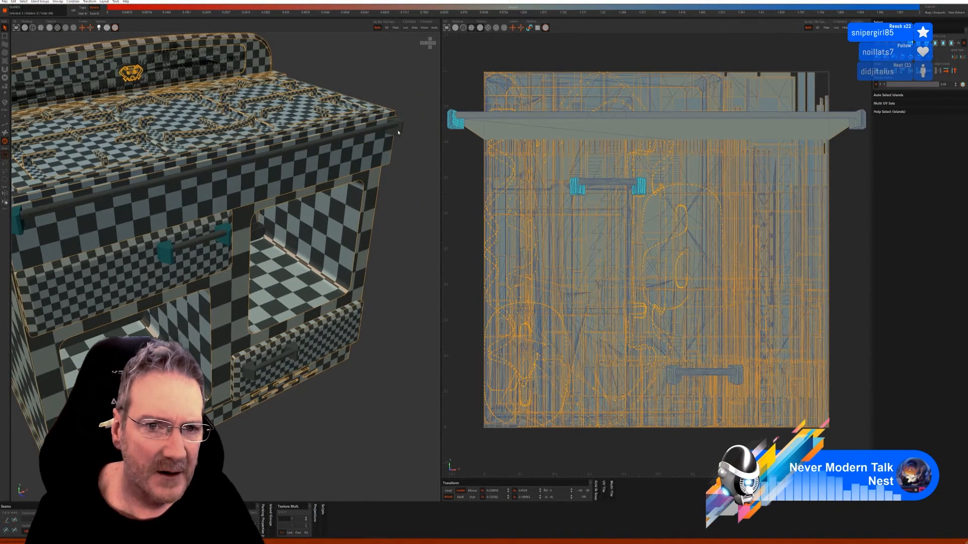
left_click(398, 131, "shift")
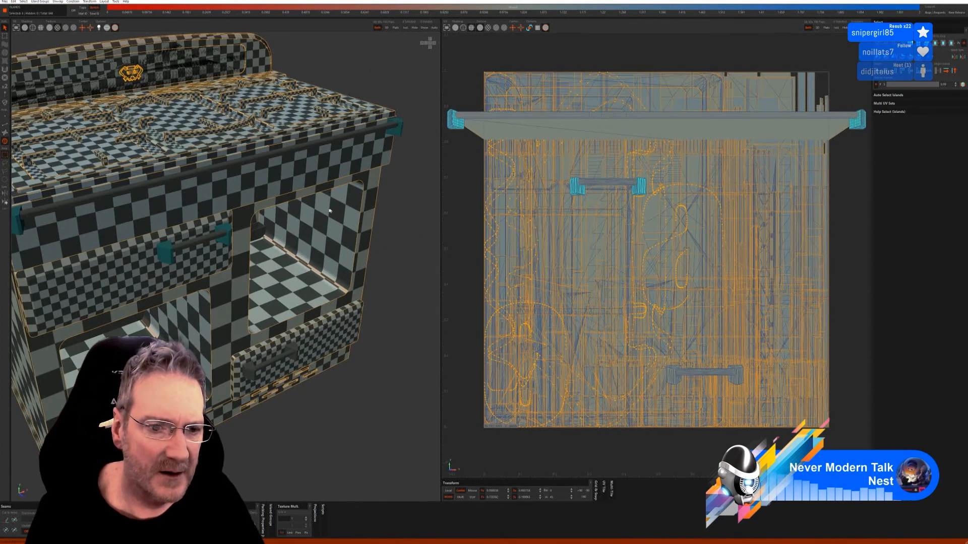
left_click(302, 359, "shift")
left_click(293, 350, "shift")
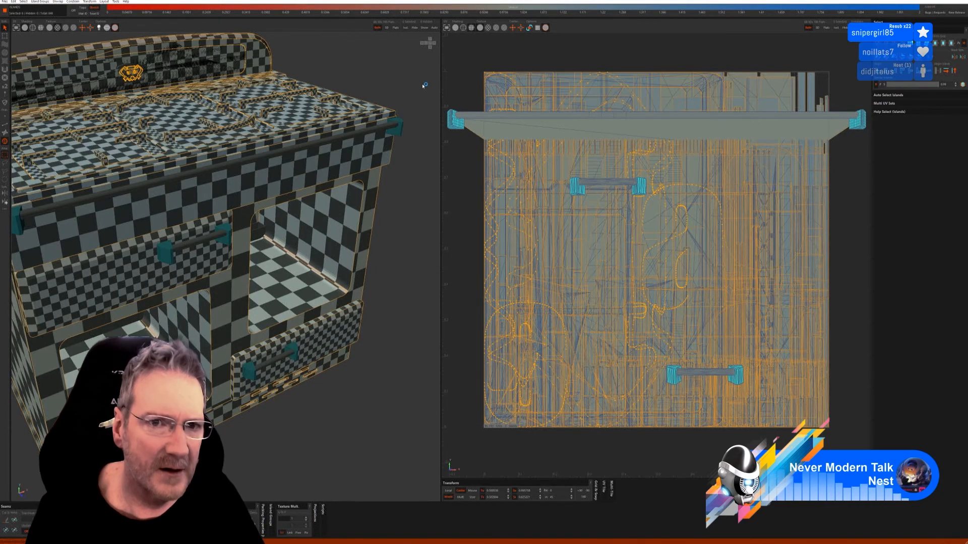
- Isolate the selected rail and drawer handle brackets, unwrap and pack them with automatic seams, and restore all parts at the end
left_click(405, 29)
scroll(129, 176, "down", 2)
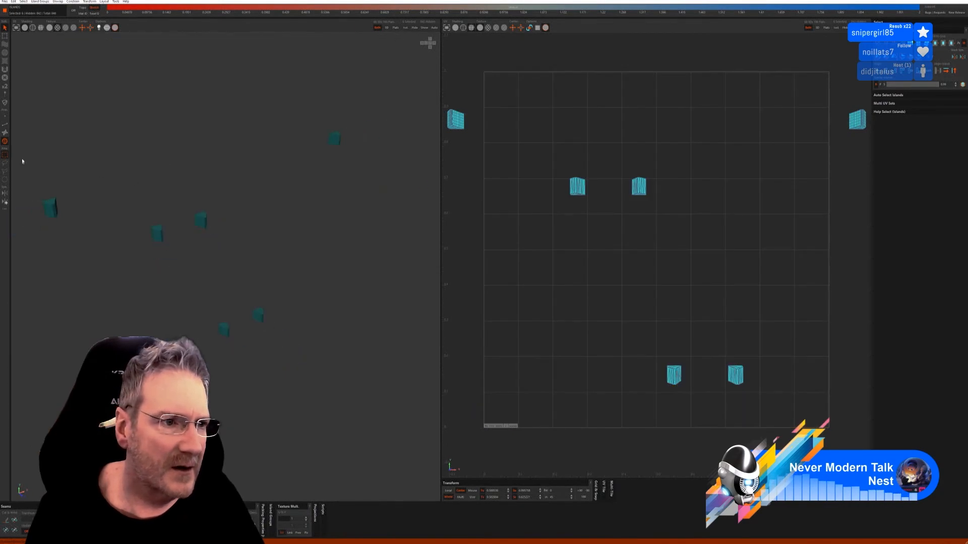
left_click(4, 126)
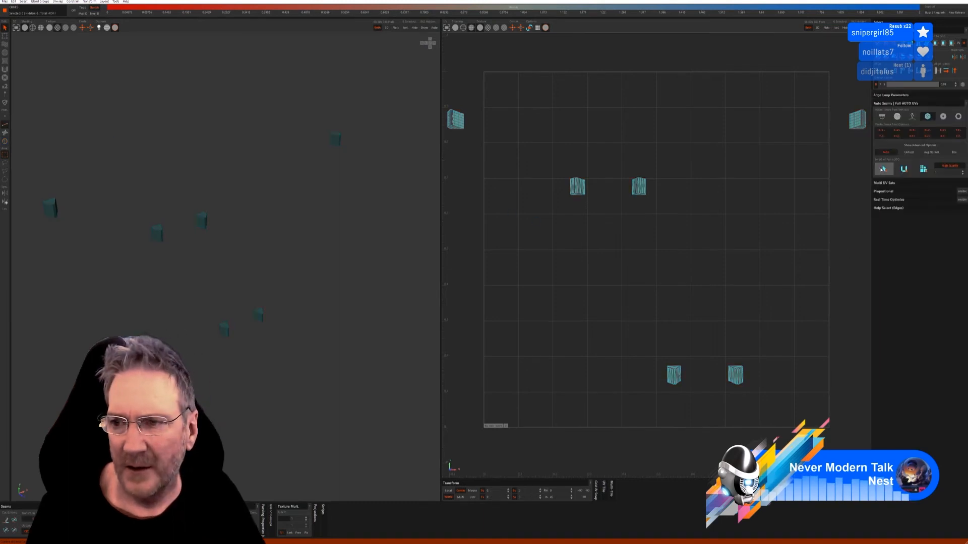
left_click(884, 168)
left_click(903, 169)
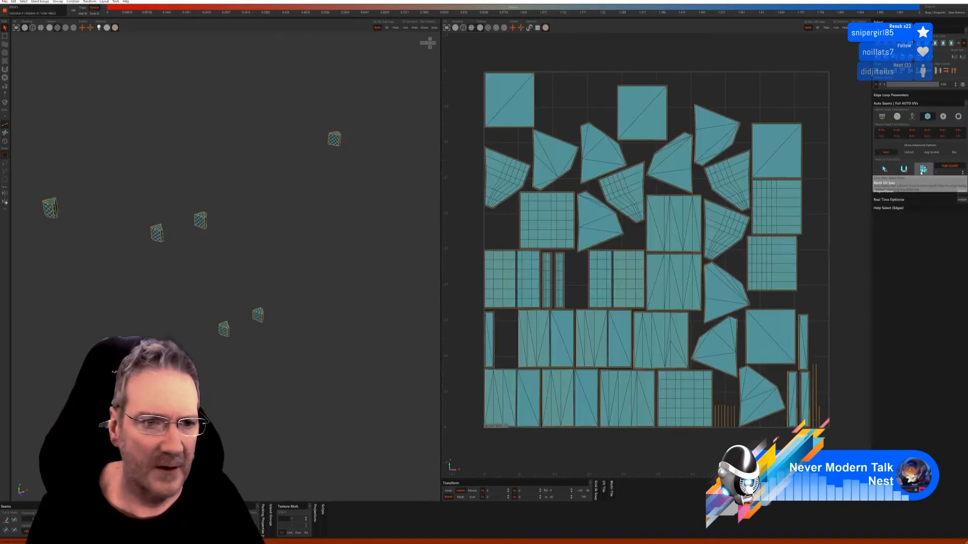
left_click(425, 28)
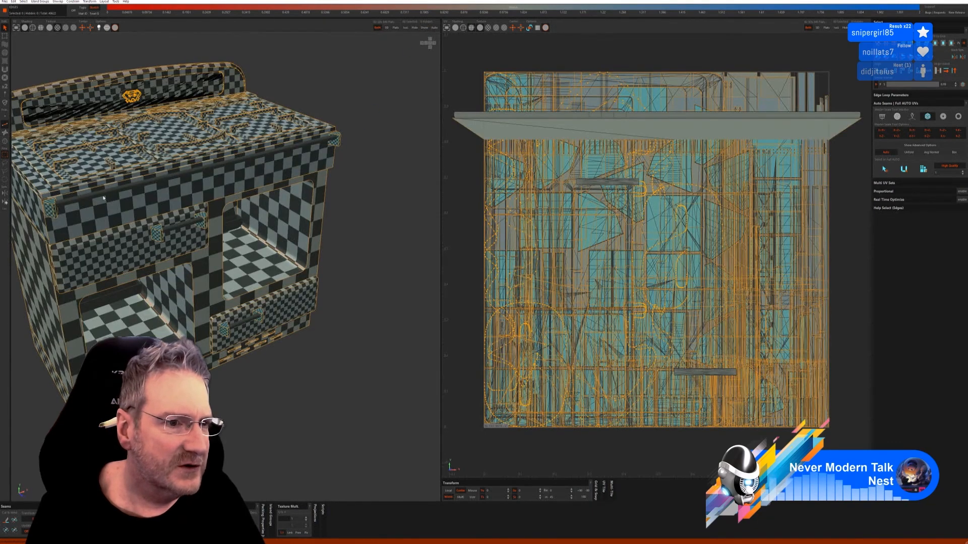
- Select the long front rail bar together with the bars of the upper-left and lower-right drawer handles as islands
left_click(100, 195)
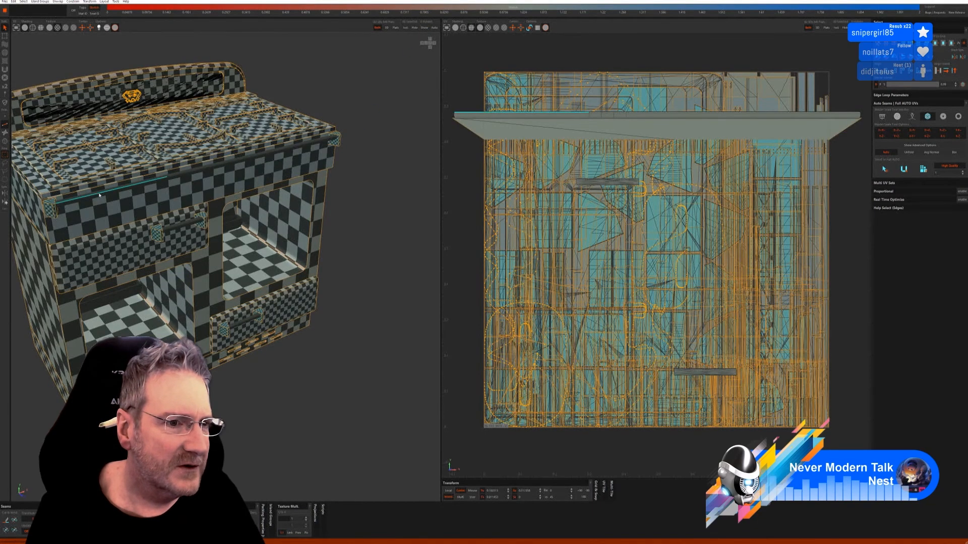
left_click(6, 146)
scroll(204, 236, "up", 3)
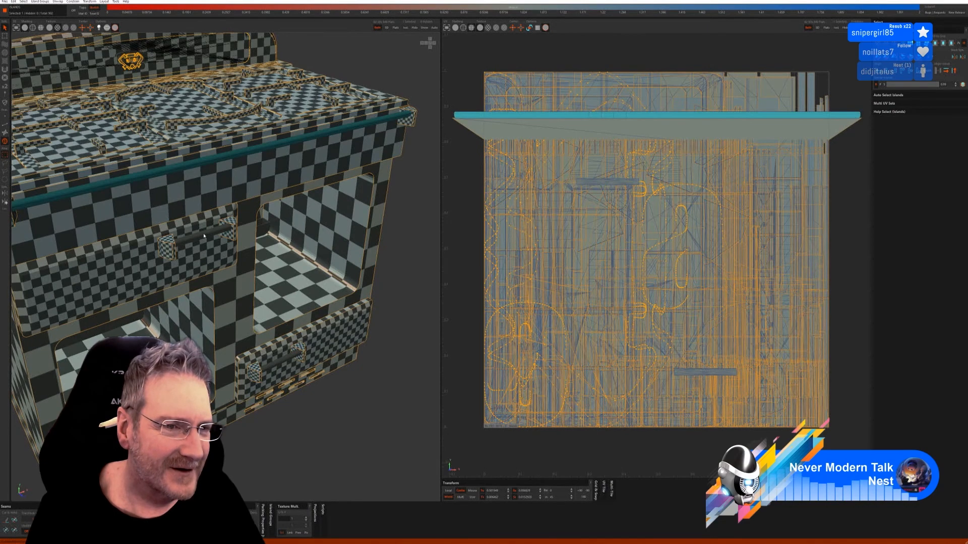
left_click(207, 237, "shift")
left_click(280, 364, "shift")
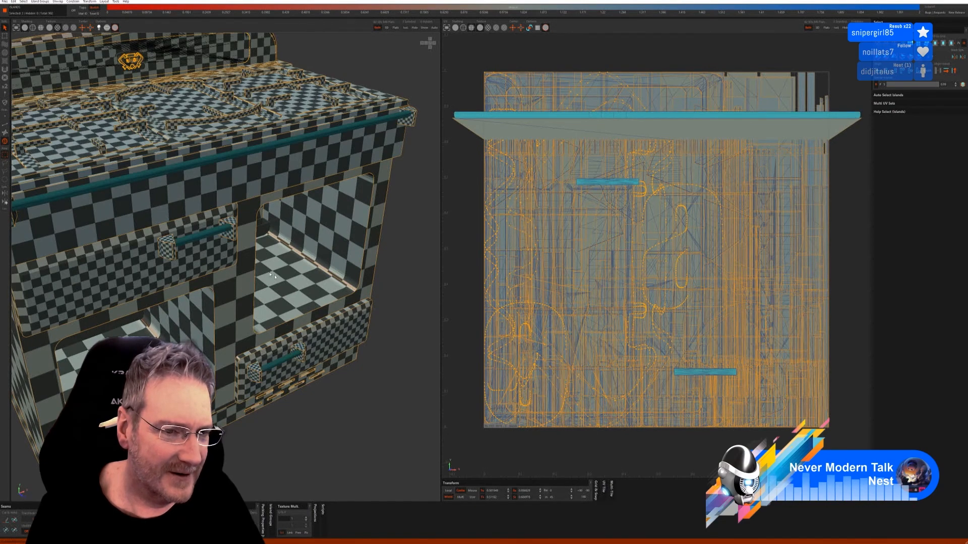
middle_click_drag(279, 364, 249, 277)
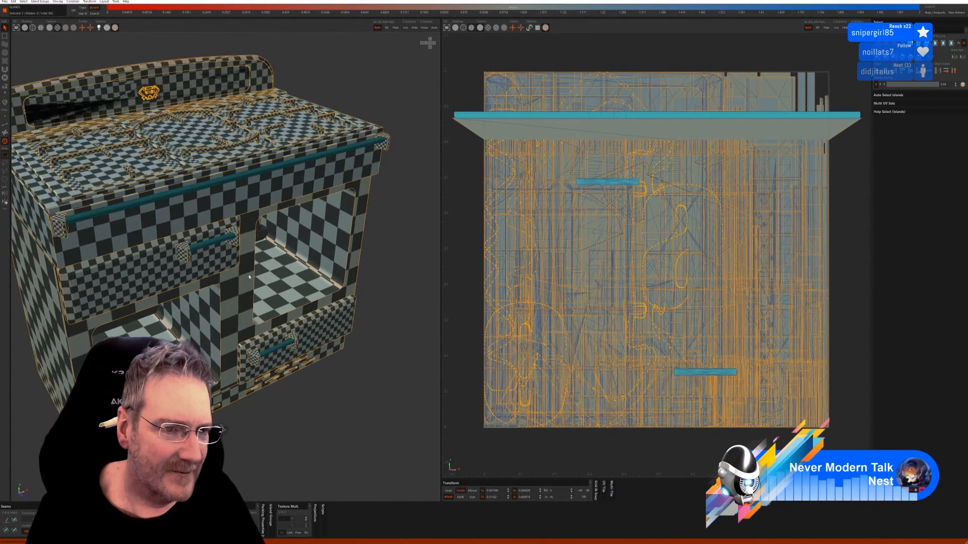
- Isolate the three selected bars, then cut them with automatic seams, unfold and pack their UVs
left_click(407, 29)
left_click(5, 126)
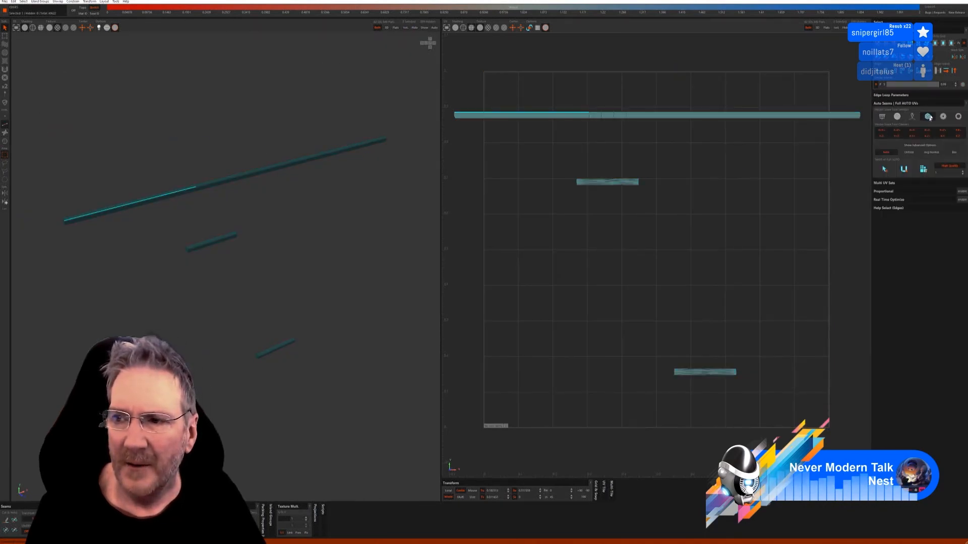
left_click(884, 169)
left_click(905, 169)
left_click(924, 169)
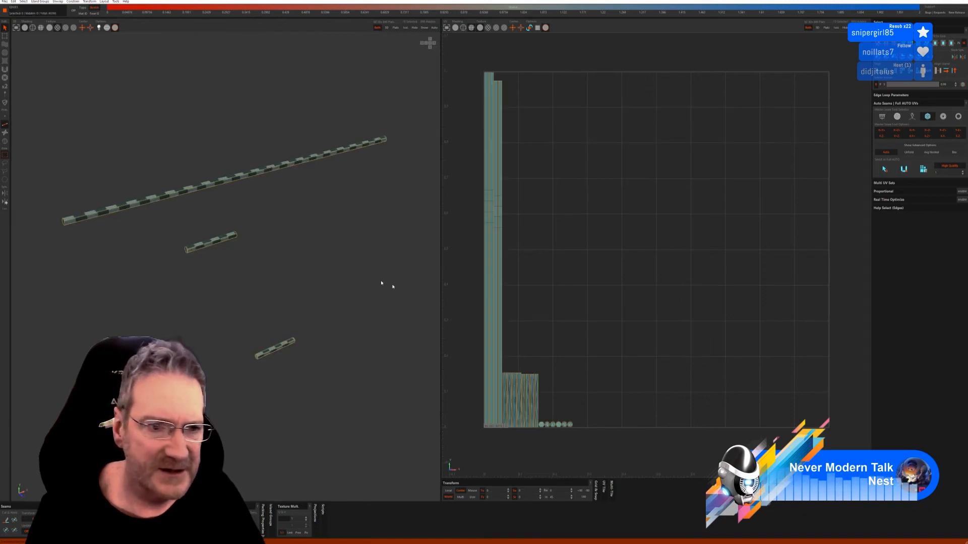
- Weld the lengthwise seam along the front of the long rail bar to join its UV strips
scroll(91, 216, "up", 6)
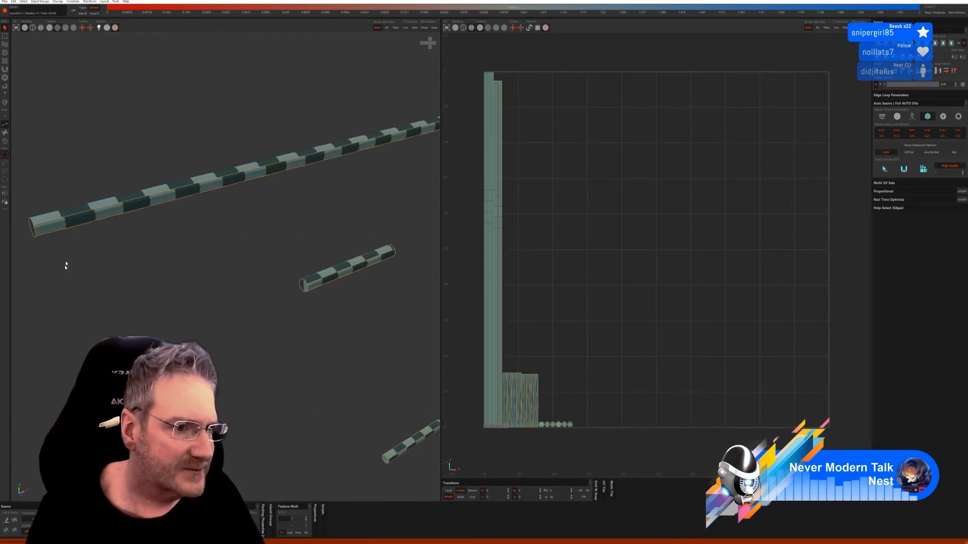
left_click(62, 219)
left_click(8, 524)
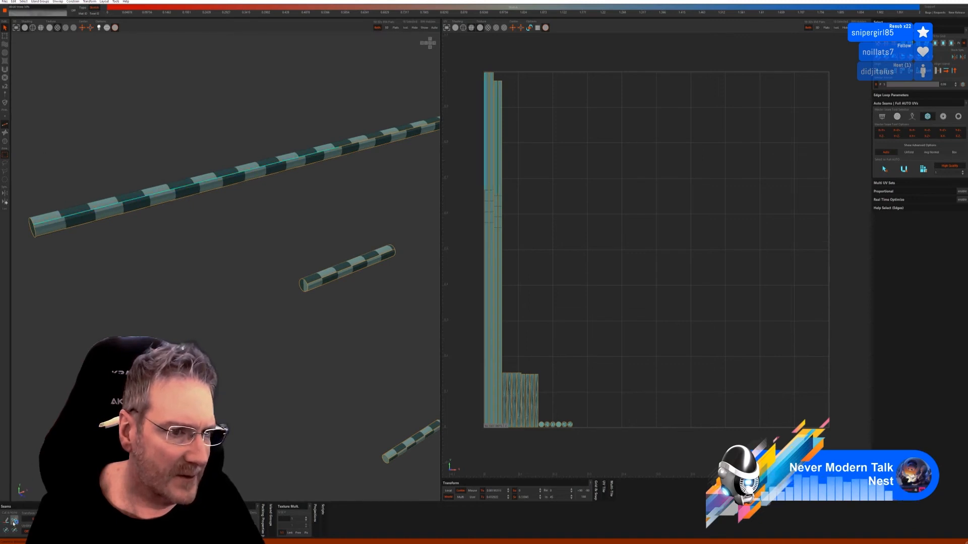
- Select the full lengthwise seam on the front of the upper drawer handle bar and weld it
left_click(322, 283)
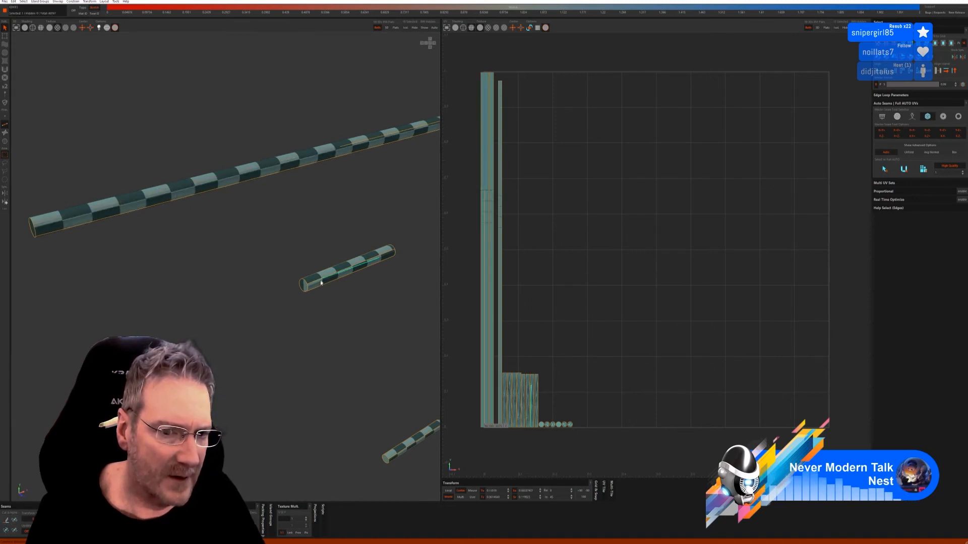
left_click(15, 521)
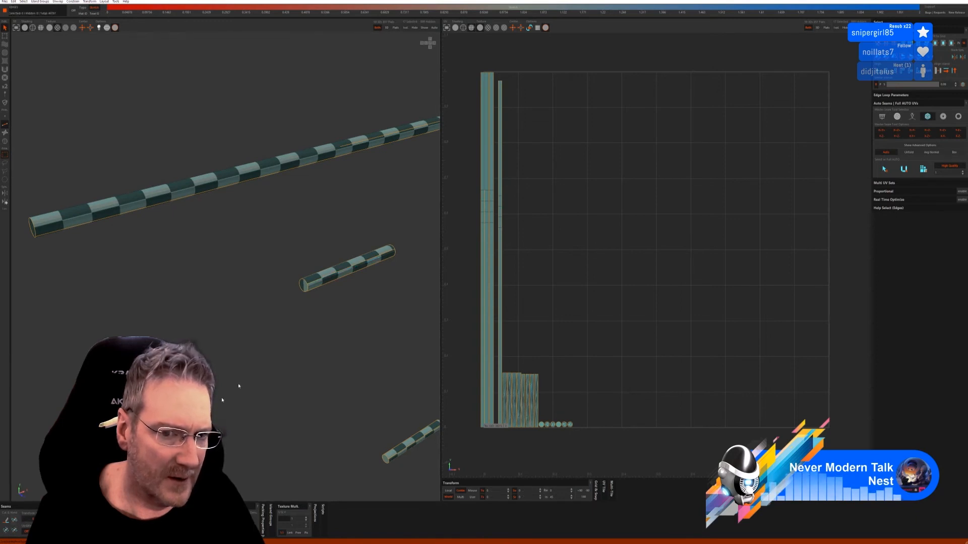
left_click(325, 281)
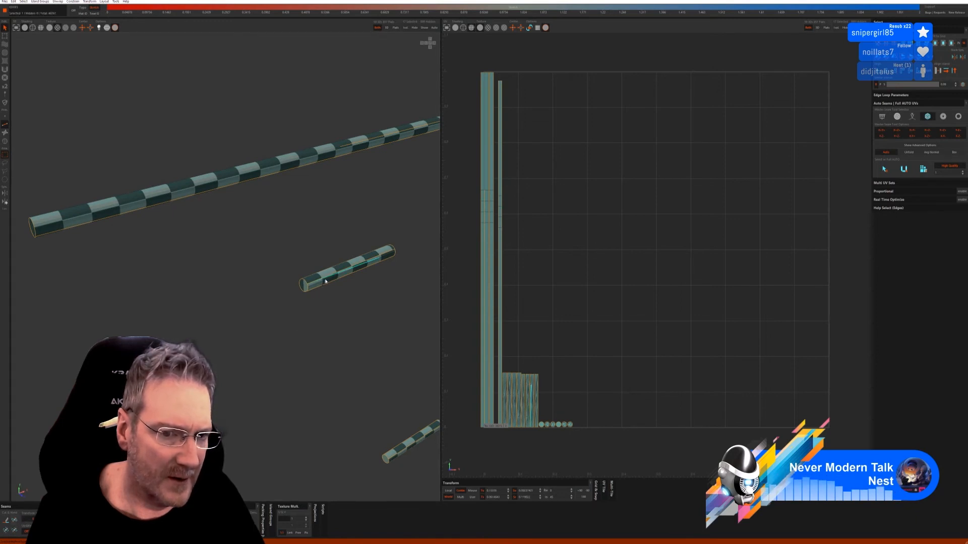
left_click(388, 254)
scroll(355, 271, "up", 3)
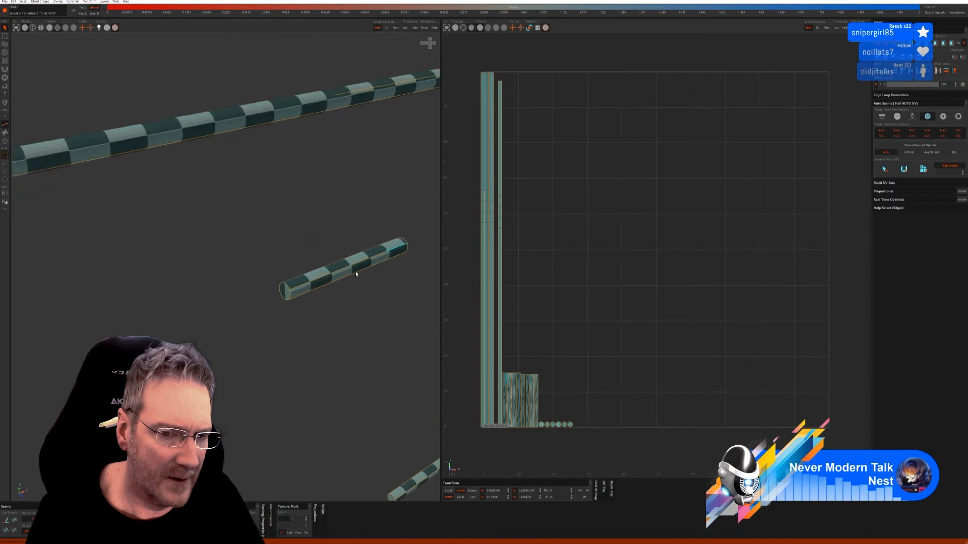
left_click(291, 291)
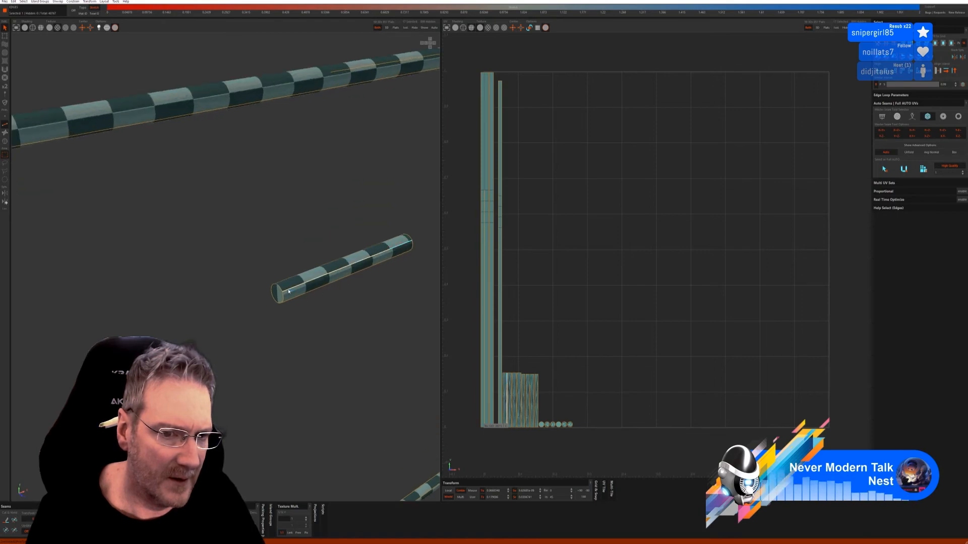
left_click(288, 291)
left_click(14, 520)
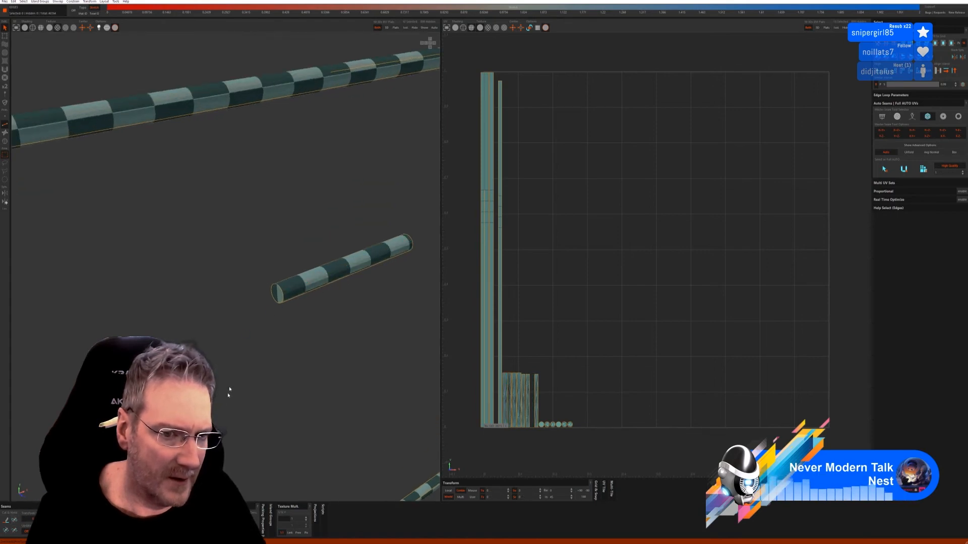
- Select the full lengthwise seam on the front of the lower drawer handle bar and weld it
scroll(229, 391, "down", 3)
middle_click_drag(313, 411, 250, 229, "alt")
scroll(282, 262, "up", 4)
left_click(387, 211)
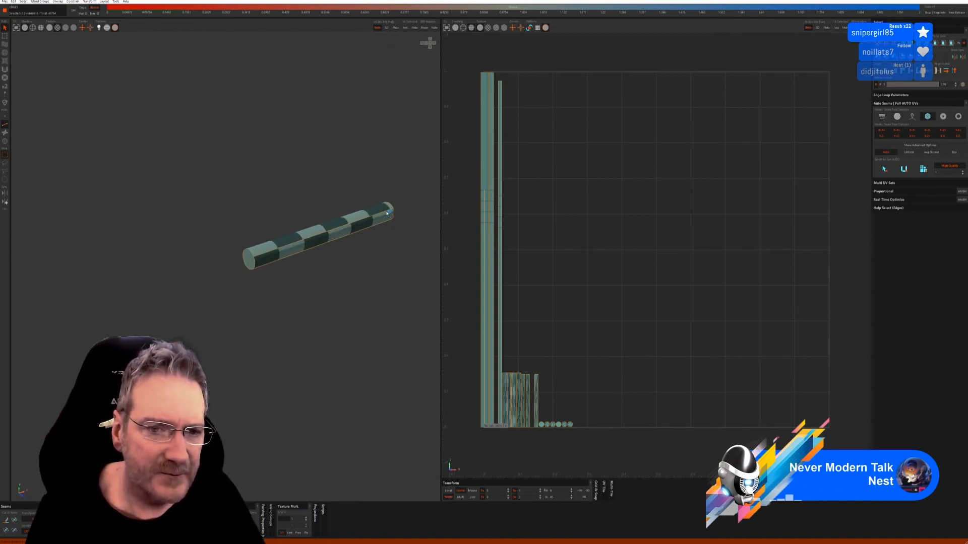
left_click(258, 257)
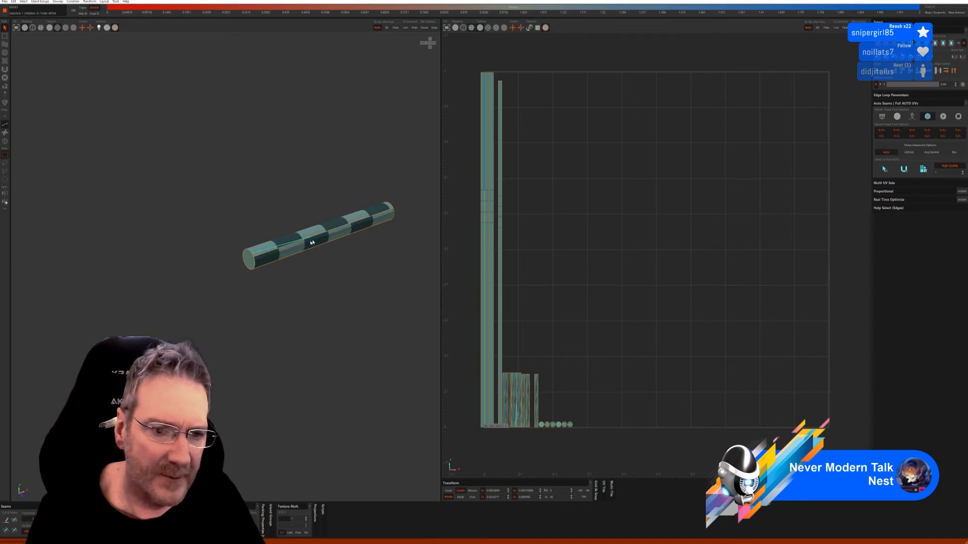
left_click(372, 218)
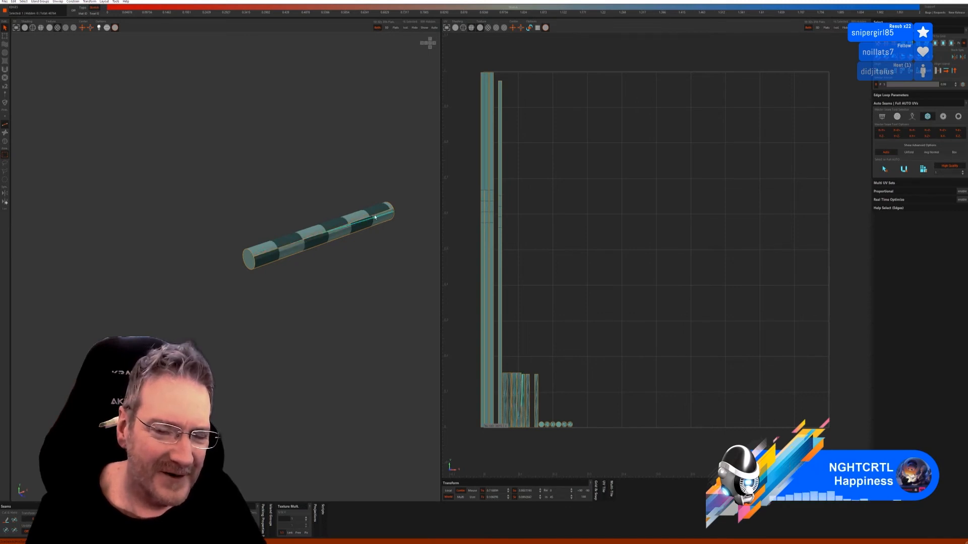
scroll(374, 217, "up", 3)
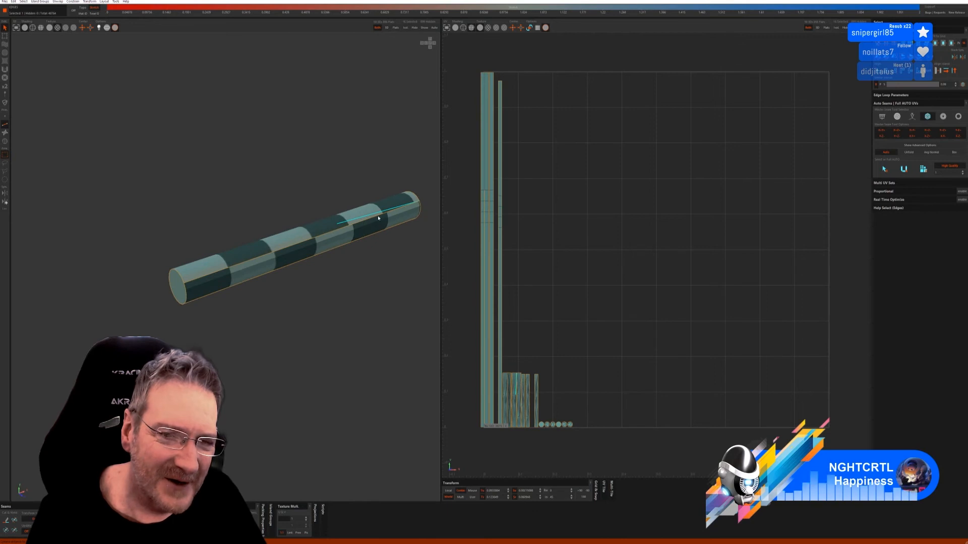
left_click(266, 257, "ctrl")
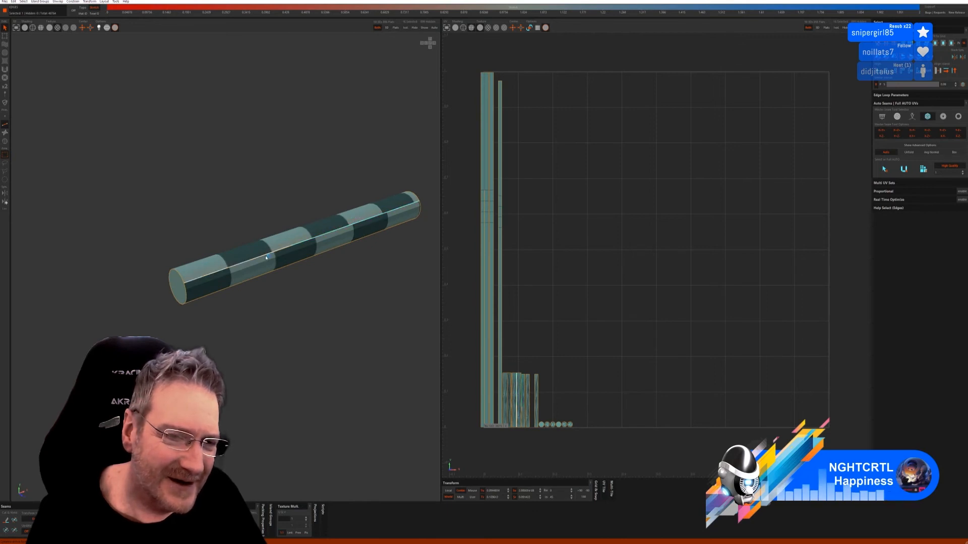
left_click(15, 521)
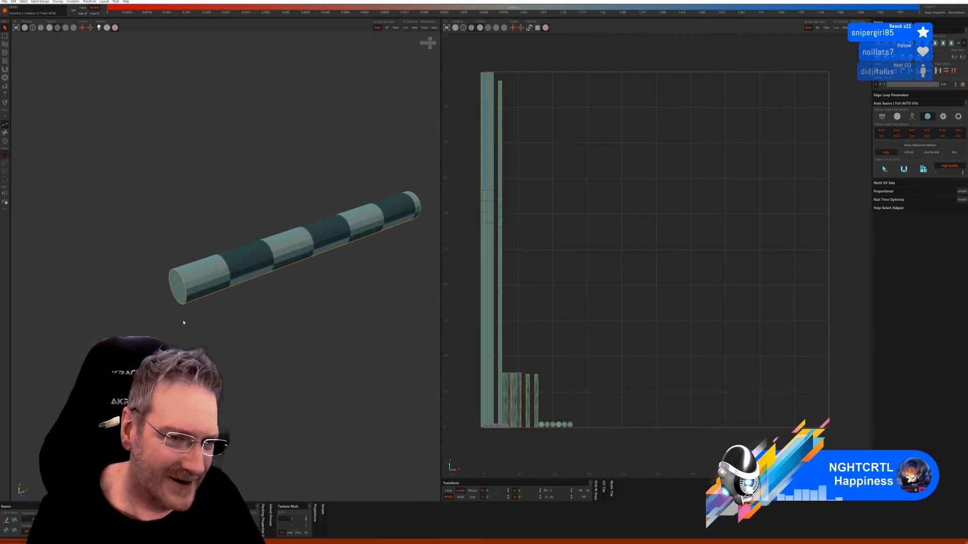
- Select the second lengthwise seam on the other side of the lower drawer handle bar and weld it
scroll(184, 336, "down", 3)
scroll(184, 335, "down", 1)
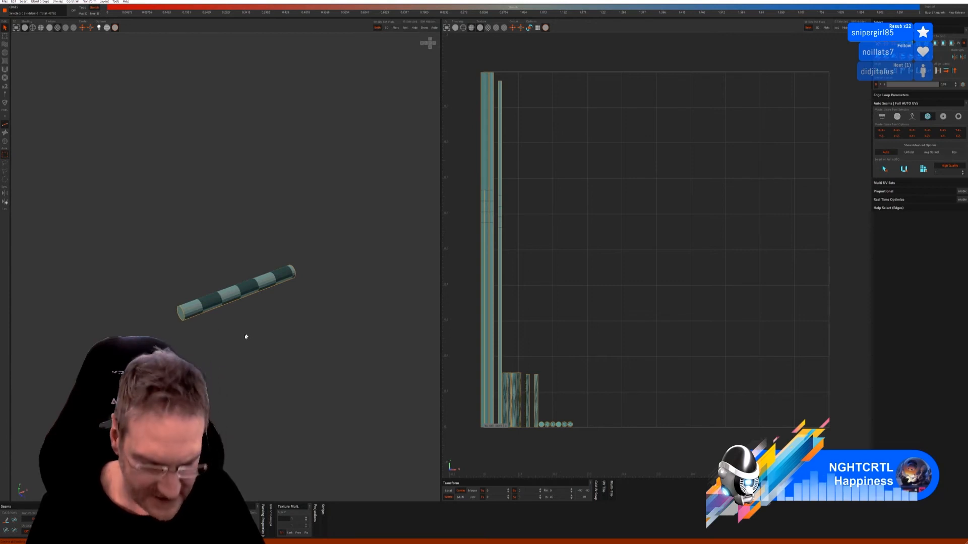
left_click_drag(253, 334, 218, 290, "alt")
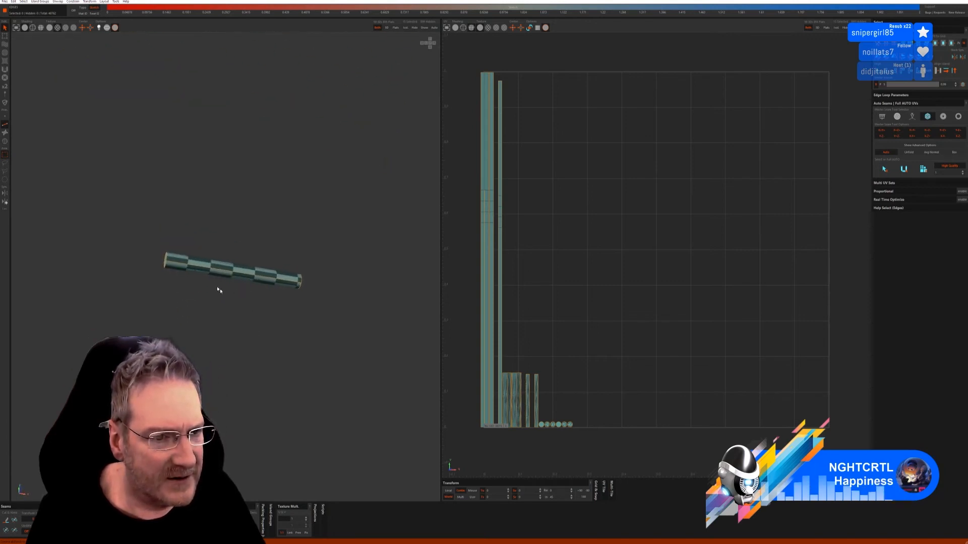
scroll(173, 274, "up", 3)
scroll(172, 274, "up", 2)
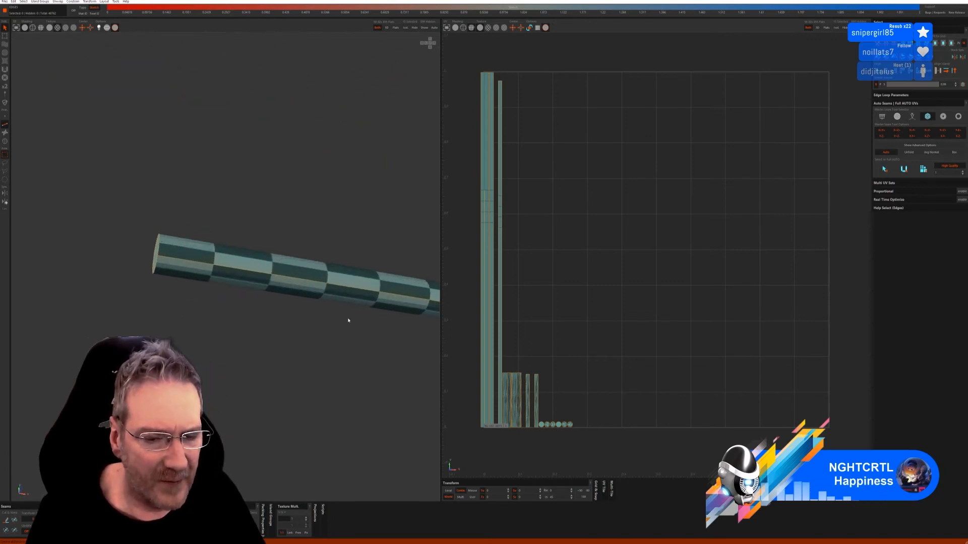
middle_click_drag(348, 320, 304, 310, "alt")
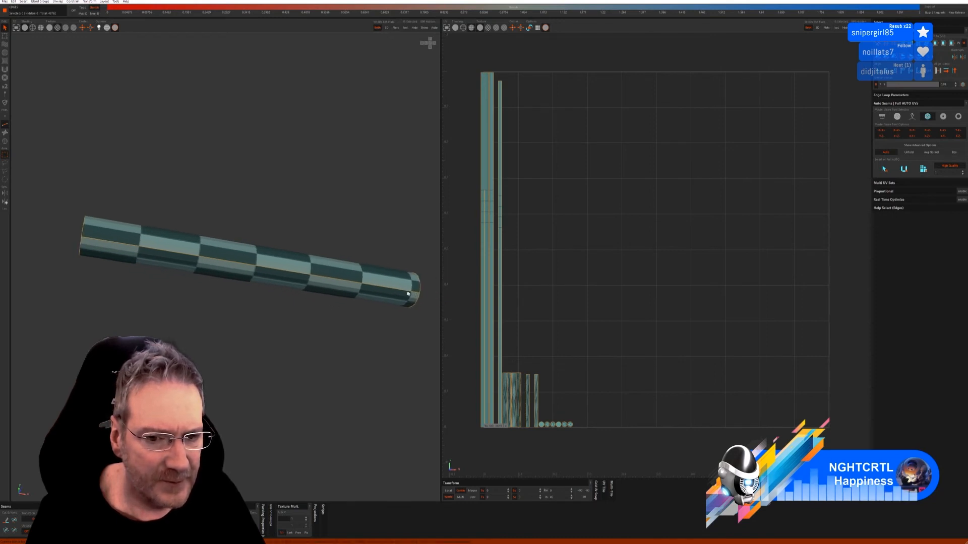
left_click(411, 293)
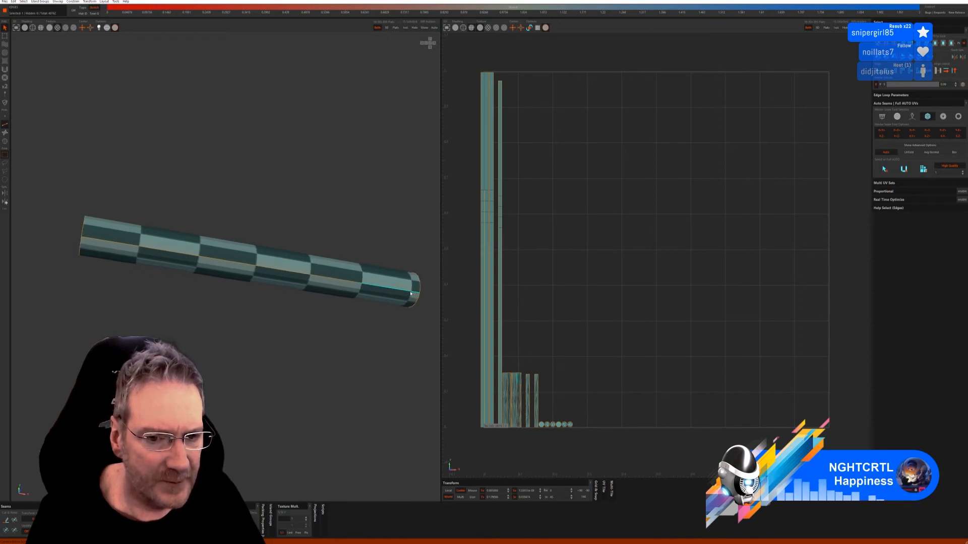
left_click(93, 240)
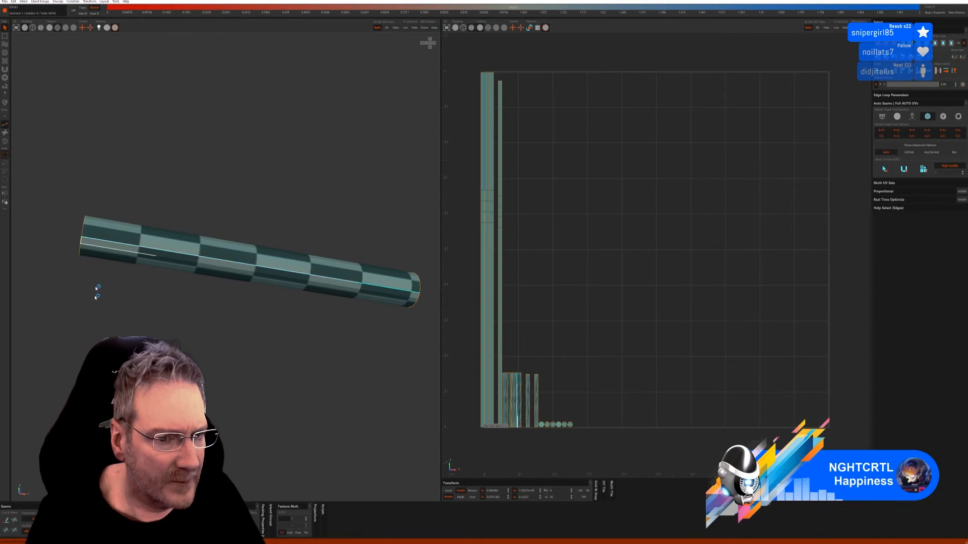
left_click(15, 520)
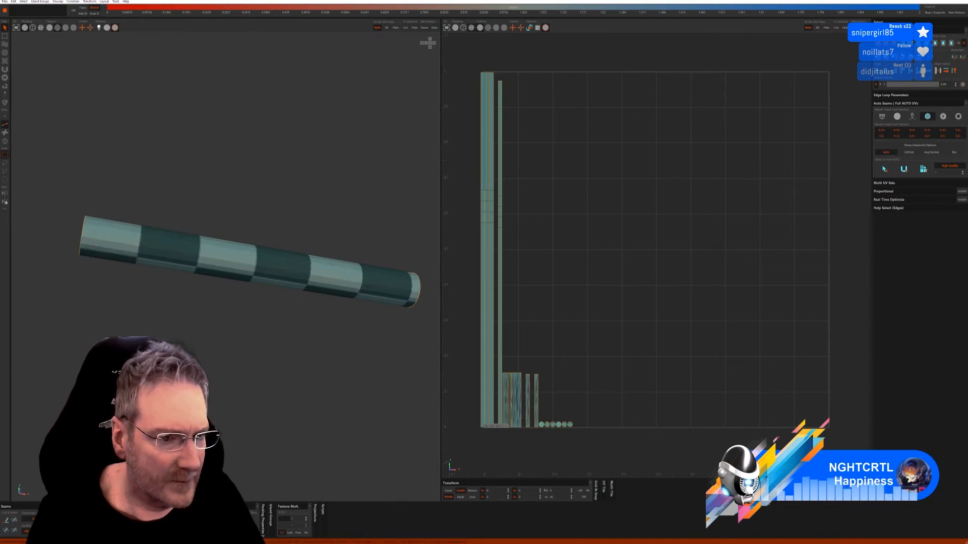
- Select the second lengthwise seam along the full upper drawer handle bar and weld it
scroll(139, 197, "down", 6)
middle_click_drag(139, 196, 388, 281)
scroll(144, 177, "up", 3)
scroll(213, 182, "up", 5)
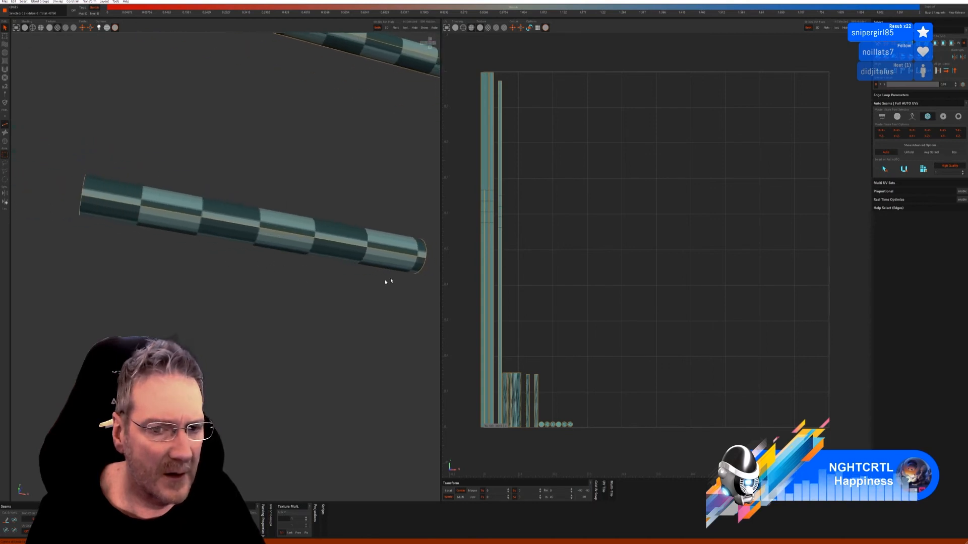
left_click(411, 255)
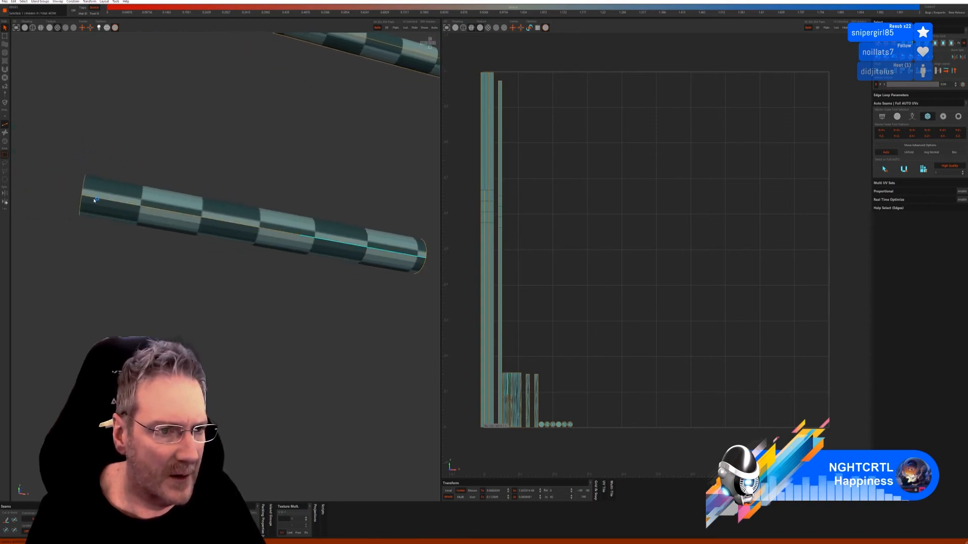
left_click(104, 222)
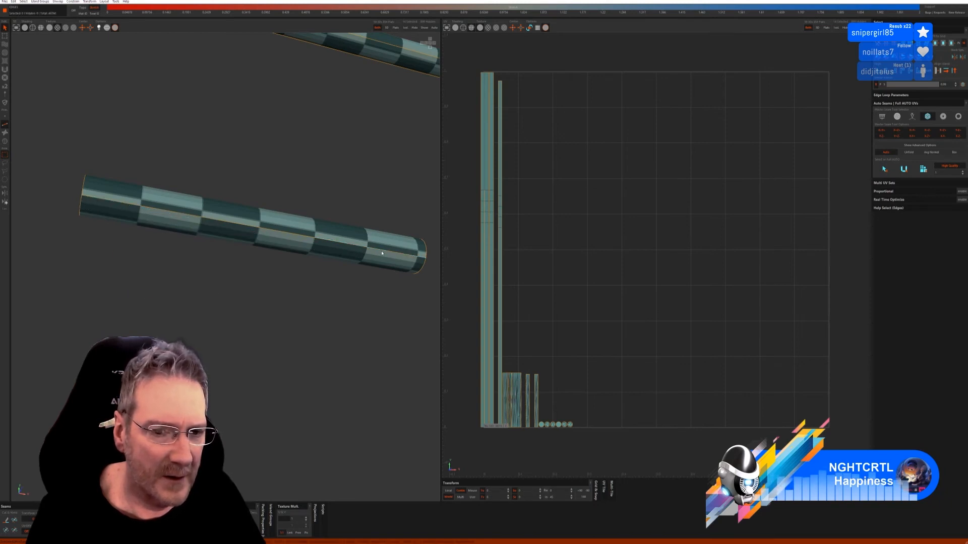
left_click(141, 207)
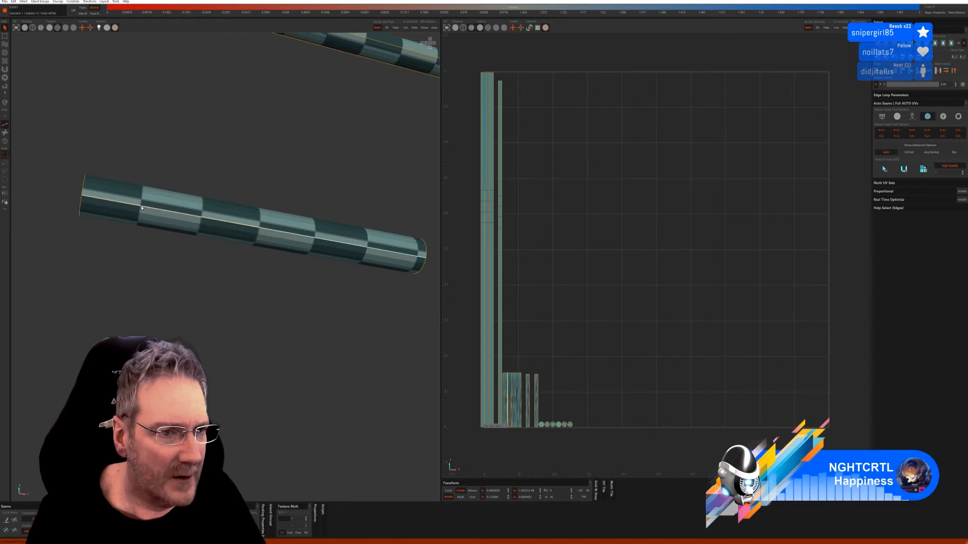
left_click(15, 520)
- Select the whole lengthwise seam on the other side of the long rail bar, end to end, and weld it
scroll(197, 303, "down", 2)
scroll(305, 146, "down", 2)
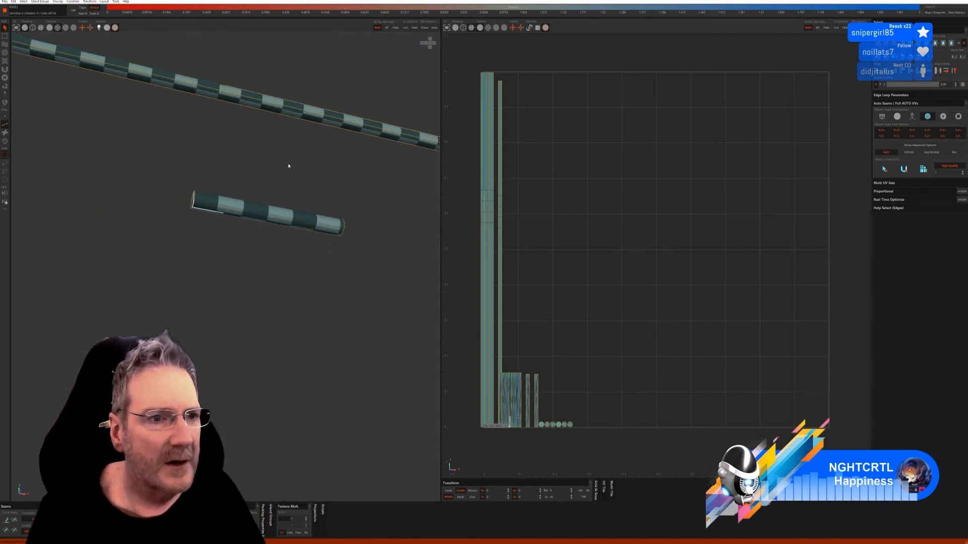
scroll(362, 178, "down", 2)
scroll(342, 186, "down", 1)
scroll(138, 108, "up", 2)
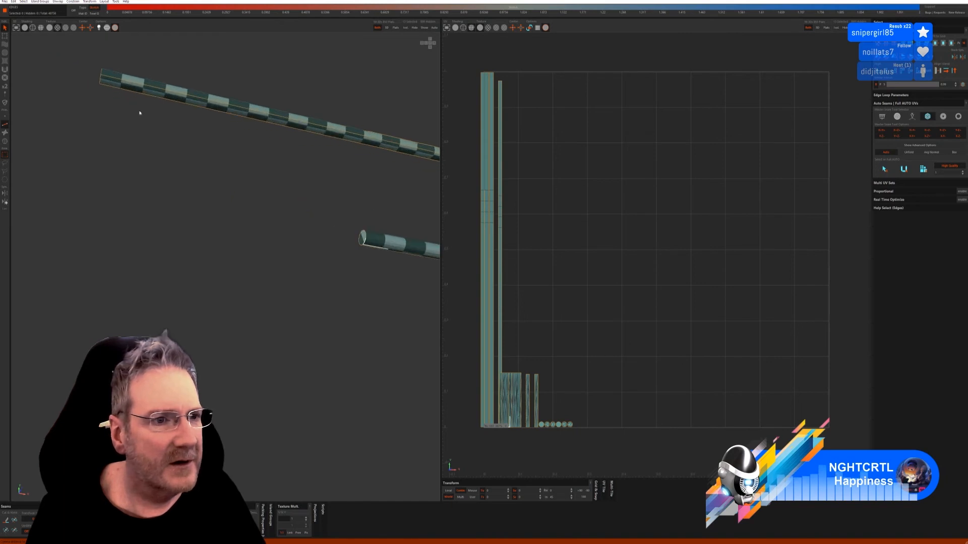
left_click(114, 79)
scroll(302, 205, "down", 2)
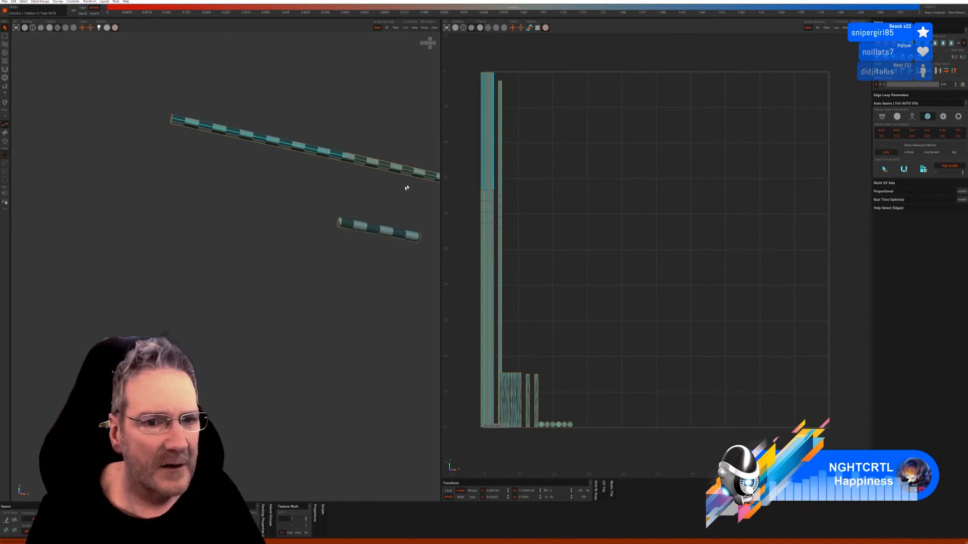
scroll(378, 176, "up", 3)
scroll(346, 161, "up", 1)
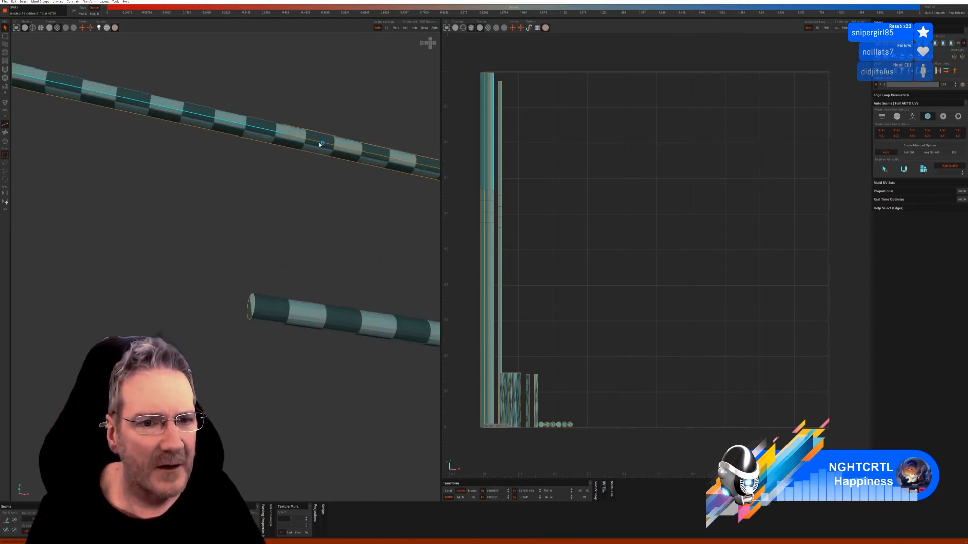
left_click(345, 150, "shift")
middle_click_drag(386, 214, 93, 189)
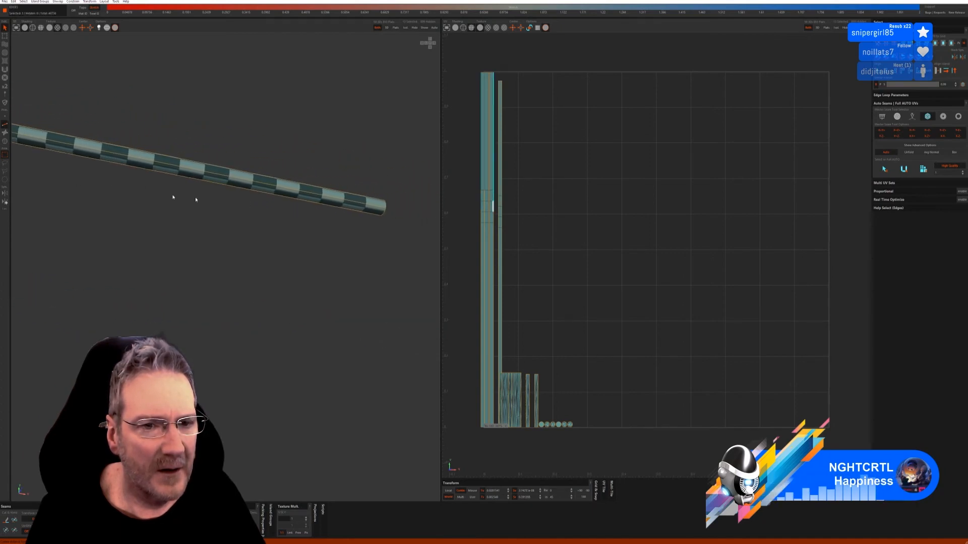
left_click(376, 209, "shift")
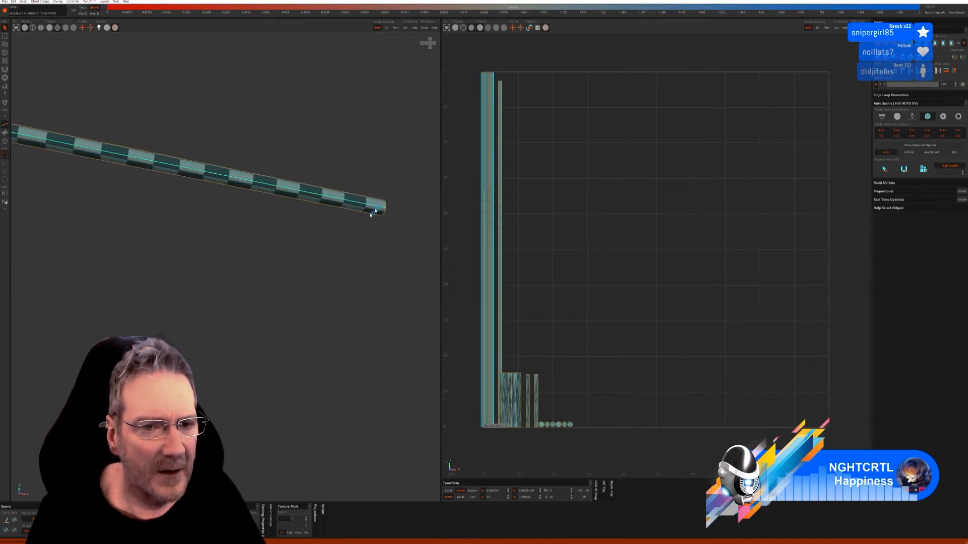
left_click(15, 520)
- Turn to the next side of the long rail bar, select its full lengthwise seam and weld it
scroll(222, 249, "down", 5)
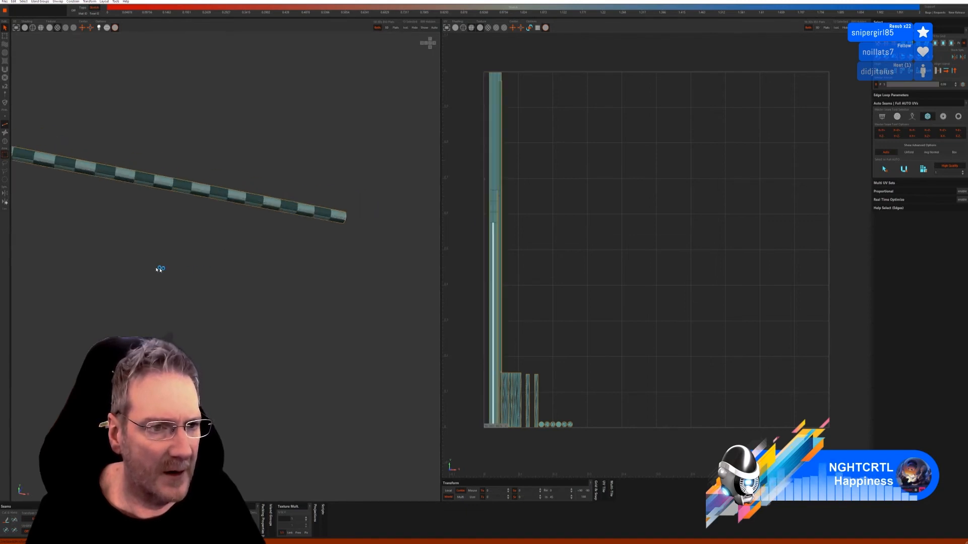
mouse_move(142, 270)
middle_mouse_down()
mouse_move(129, 303)
mouse_move(147, 328)
mouse_move(123, 298)
mouse_move(184, 289)
mouse_move(172, 277)
middle_mouse_up()
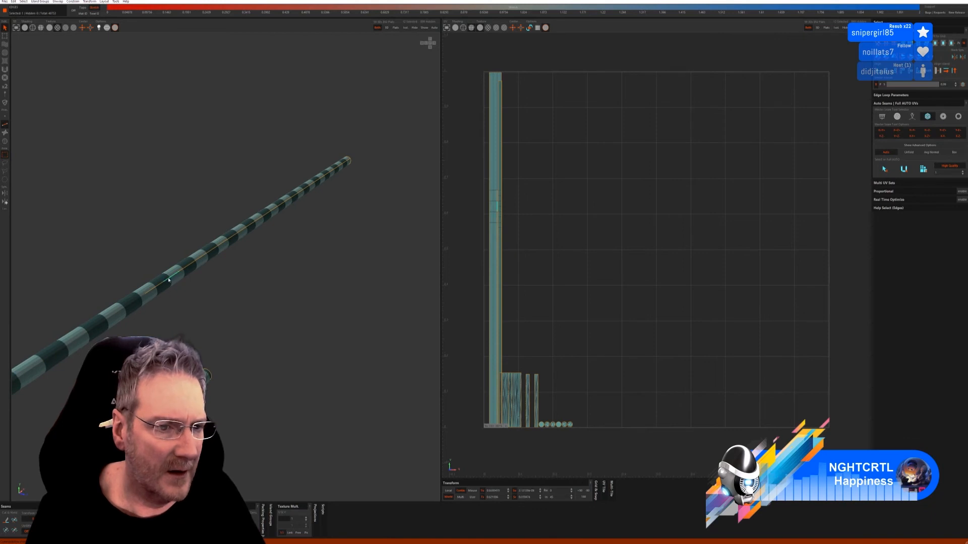
left_click(347, 161)
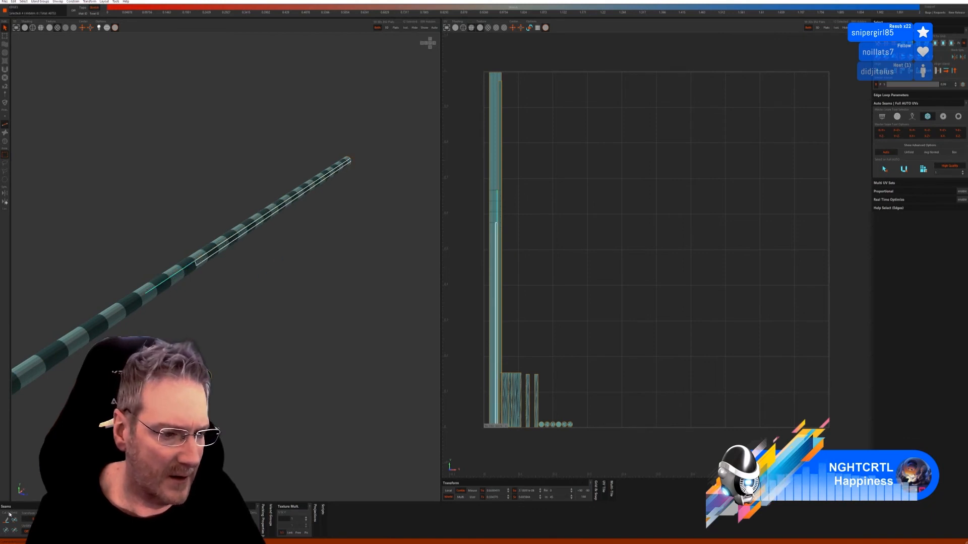
scroll(234, 309, "down", 2)
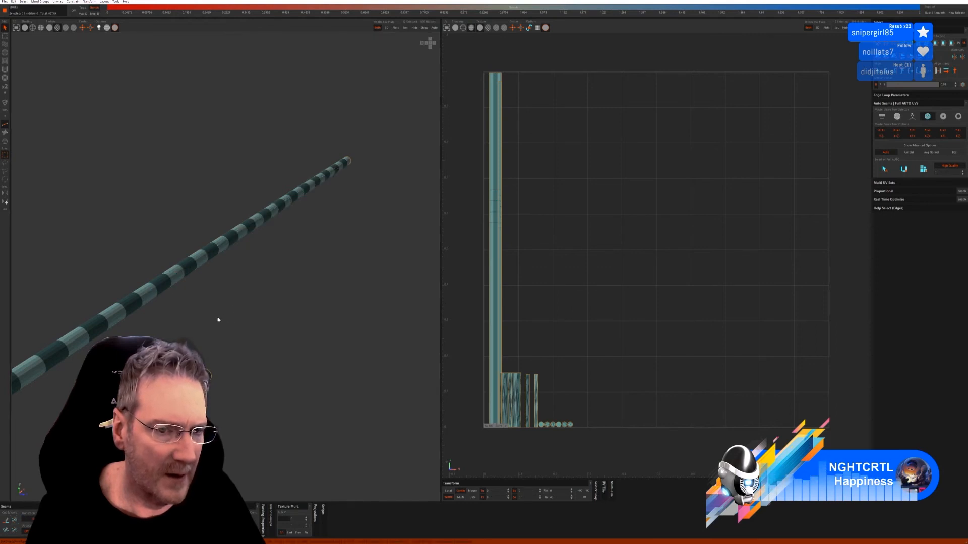
- Select the surplus lengthwise seam seen from the long rail bar's capped end and weld the remaining UV strips together
scroll(227, 328, "down", 3)
left_click_drag(230, 327, 255, 311, "alt")
mouse_move(258, 320)
middle_mouse_down()
mouse_move(243, 315)
mouse_move(258, 315)
middle_mouse_up()
scroll(377, 250, "up", 4)
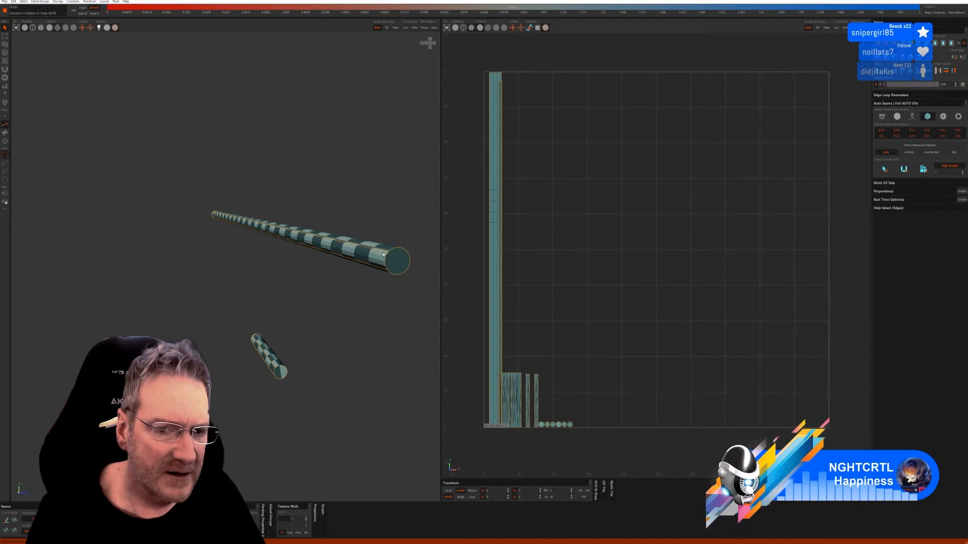
left_click(381, 253)
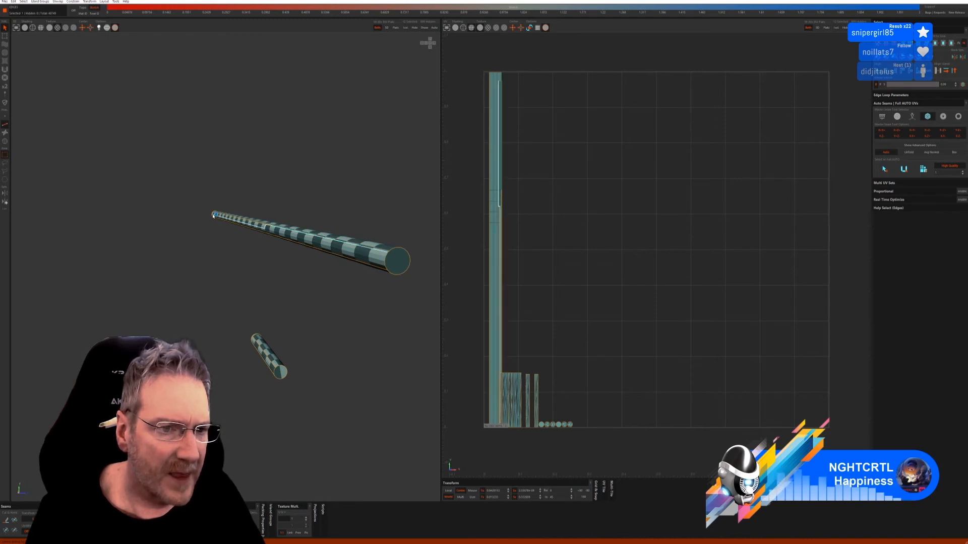
left_click(214, 216)
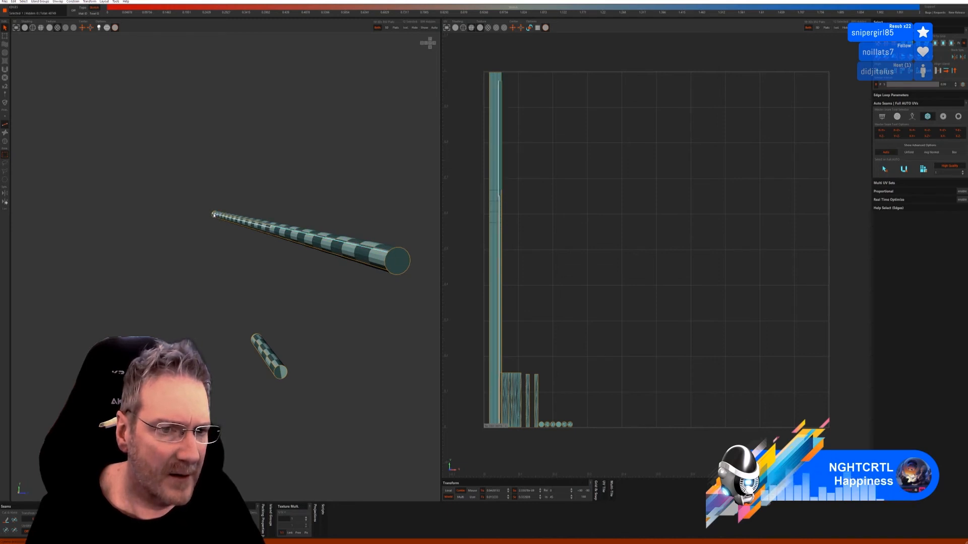
left_click(381, 253)
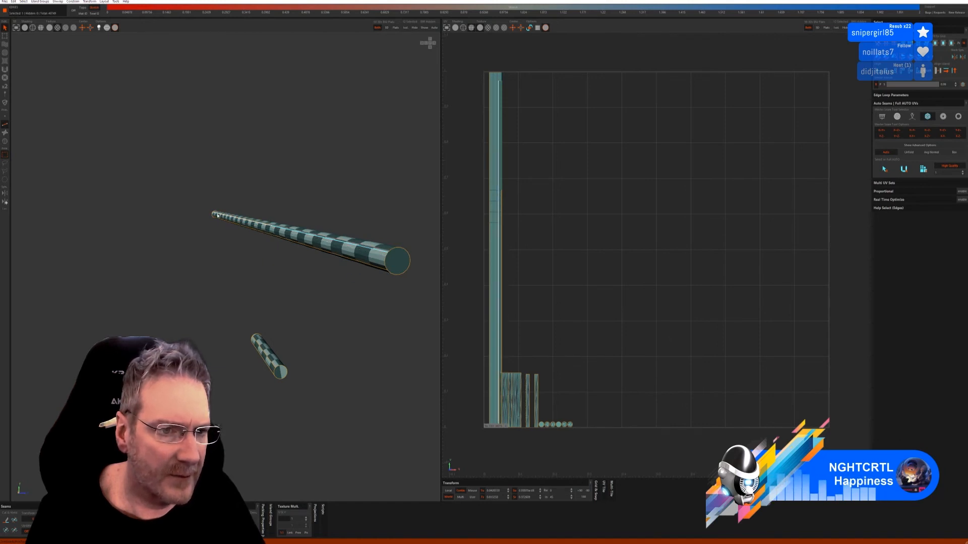
left_click(14, 520)
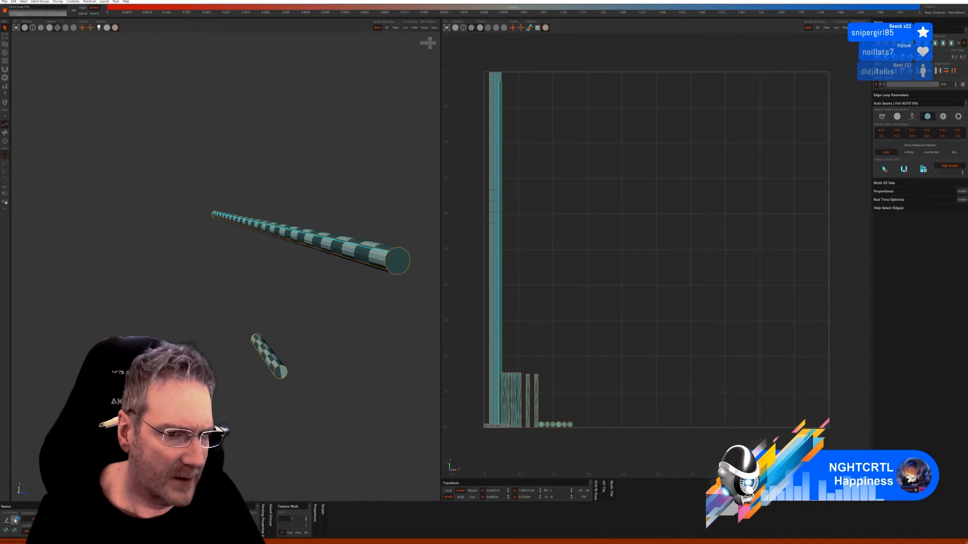
- Select another lengthwise seam from end to end on the upper drawer handle bar and weld it
left_click_drag(257, 406, 261, 404, "alt")
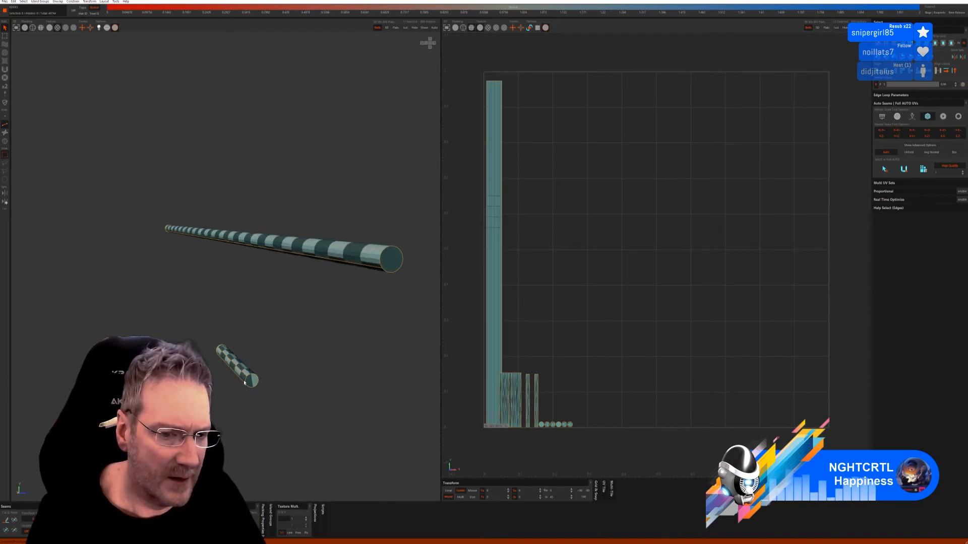
left_click(245, 375)
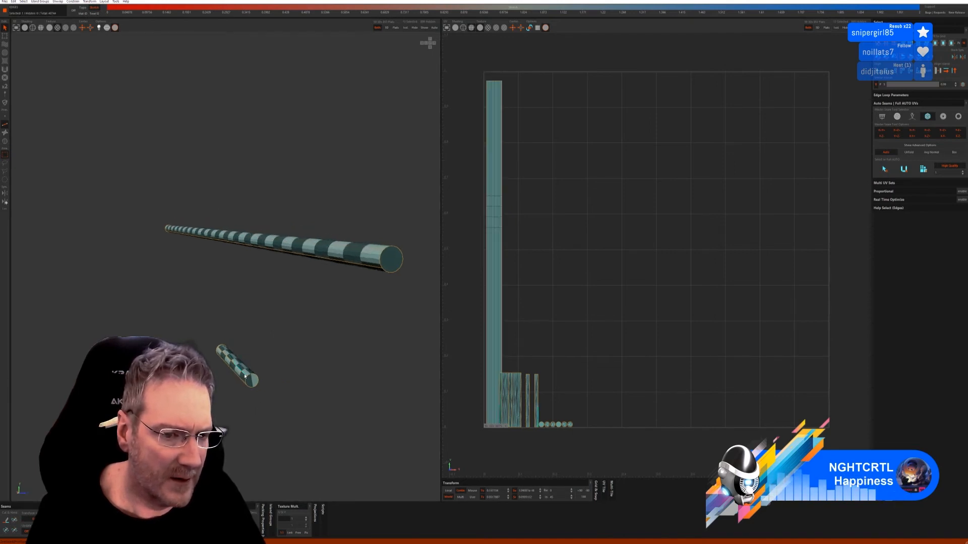
left_click(220, 350, "shift")
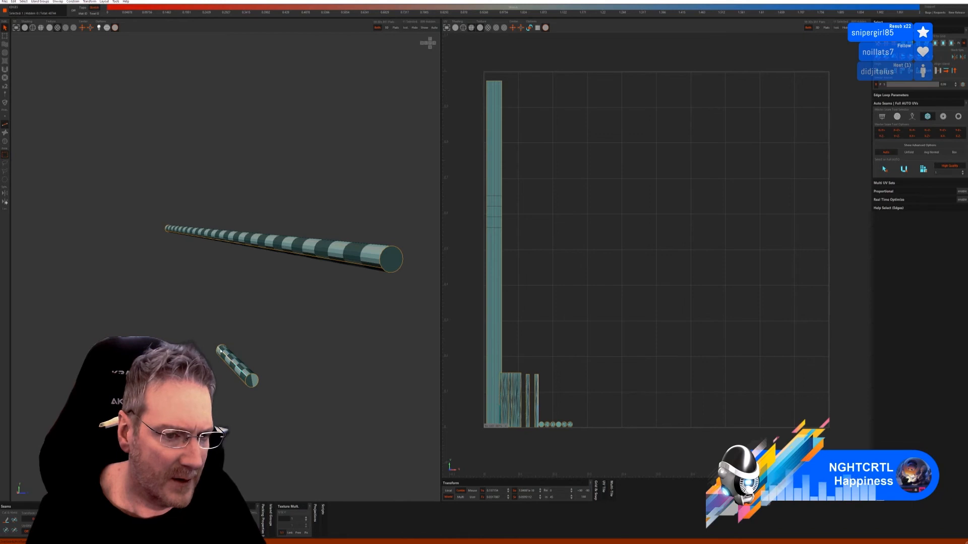
left_click(16, 521)
- Select another lengthwise seam on the lower drawer handle bar and weld it to join its UV strips
left_click_drag(244, 404, 360, 187, "alt")
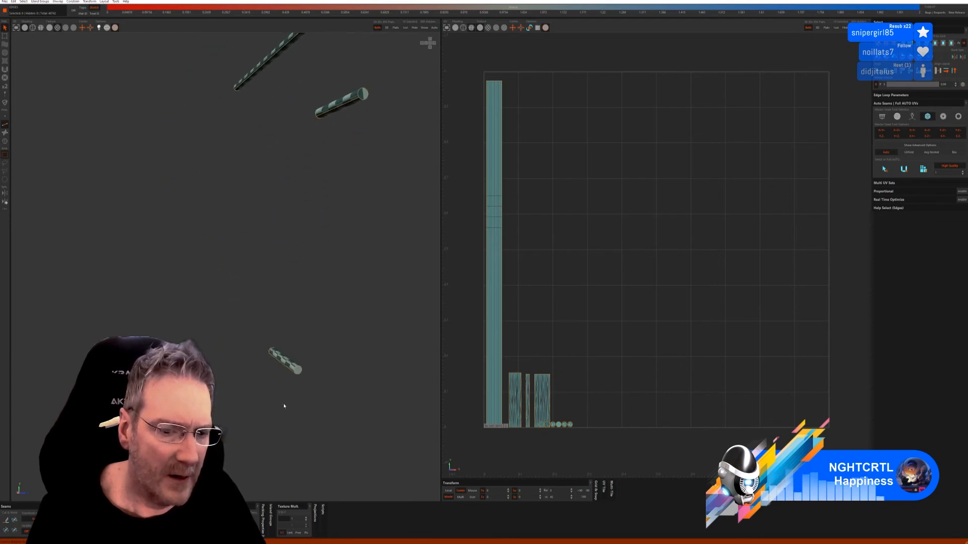
scroll(292, 366, "up", 3)
scroll(295, 356, "up", 2)
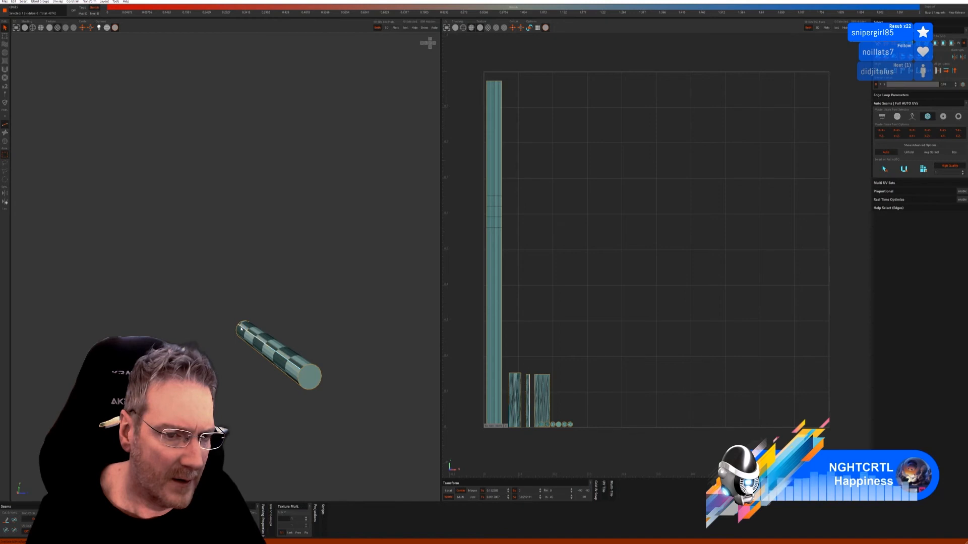
left_click(241, 329)
key("w")
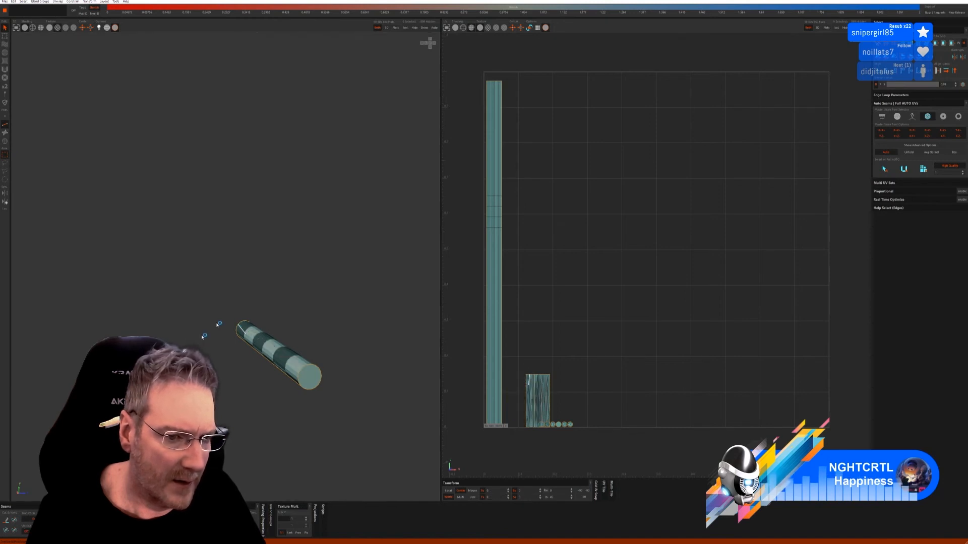
- Show all the hidden cooker parts again and look over the checker pattern on the whole model
scroll(223, 326, "down", 3)
left_click_drag(223, 326, 243, 352, "alt")
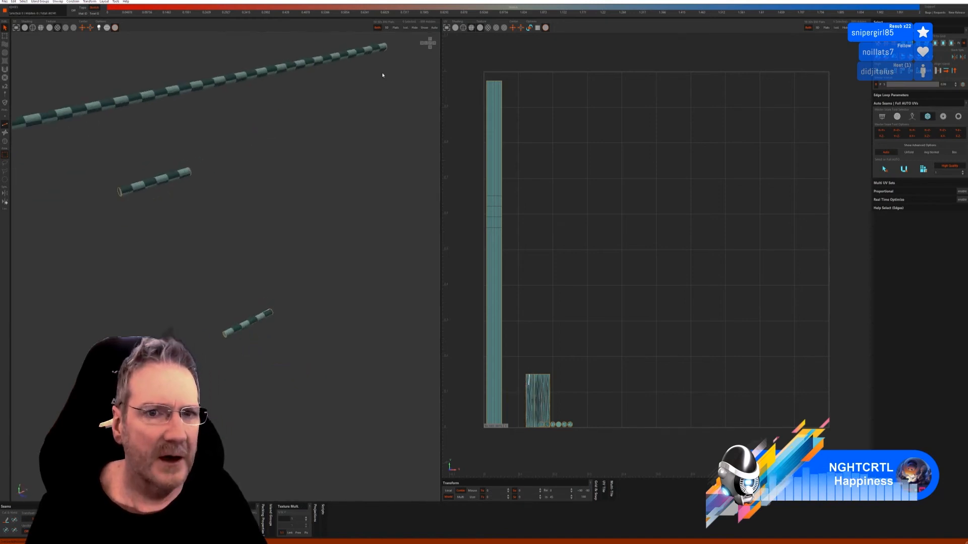
left_click(424, 28)
scroll(235, 263, "down", 4)
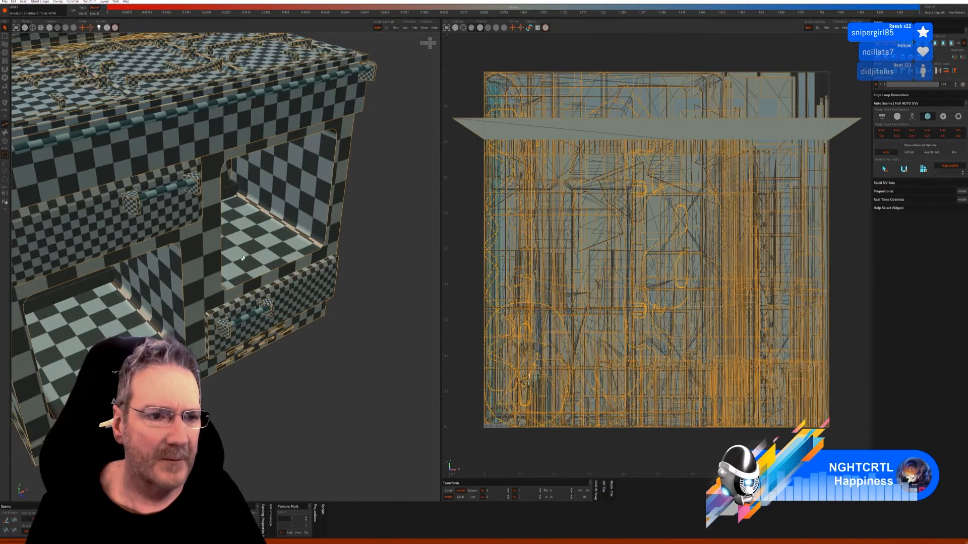
left_click_drag(235, 262, 213, 327, "alt")
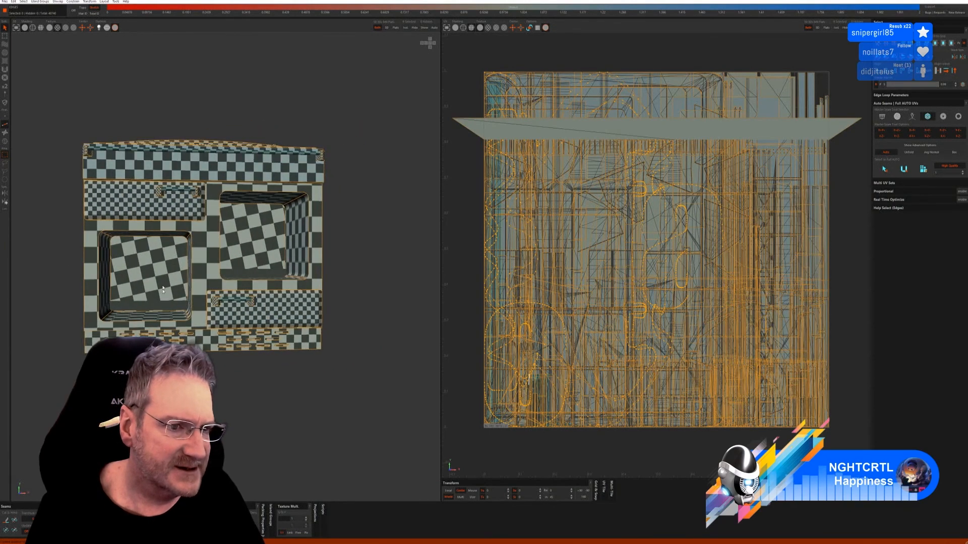
left_click_drag(201, 302, 187, 362, "alt")
- Save the unwrapped cooker and switch to 3ds Max
left_click(7, 4)
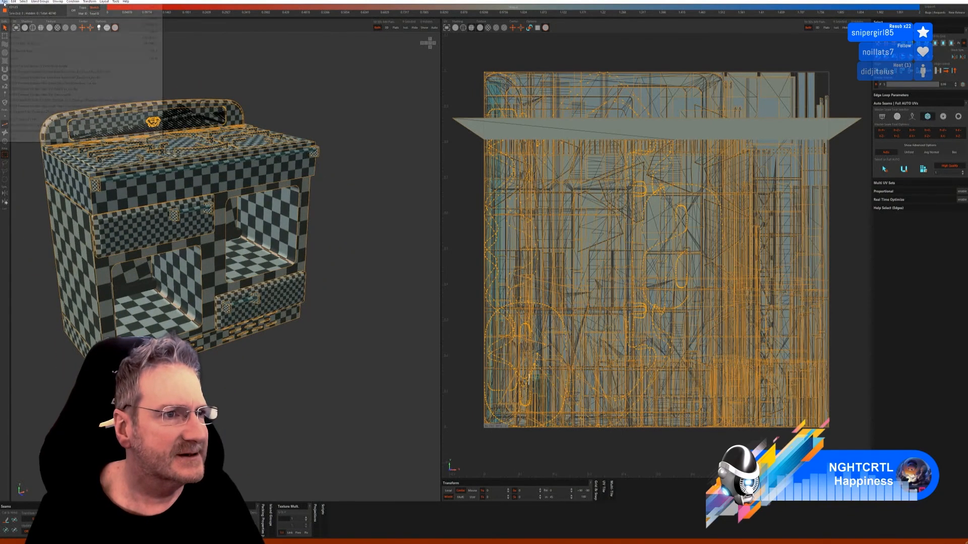
left_click(18, 33)
key("alt+Tab")
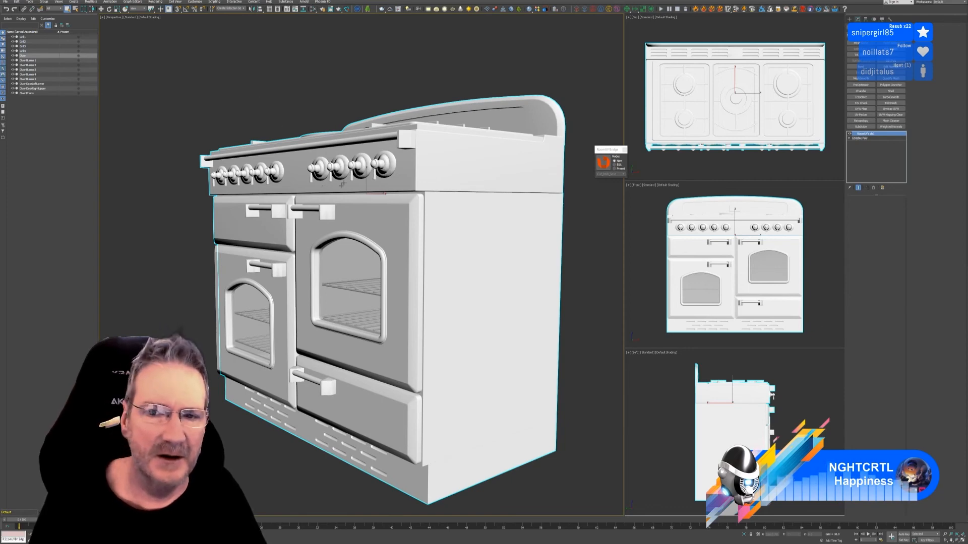
- Close the floating UV bridge dialog and isolate the selected cooker body
key("z")
left_click(624, 150)
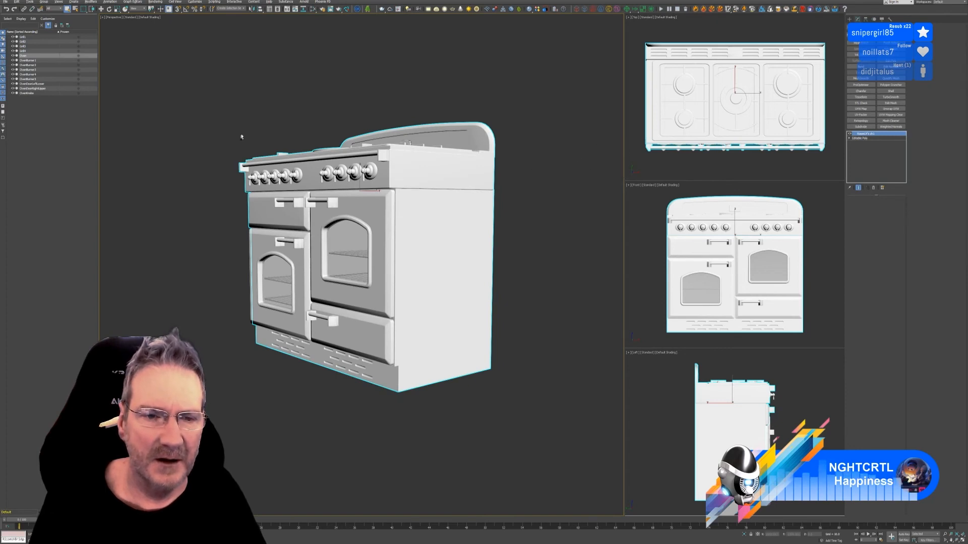
left_click(744, 535)
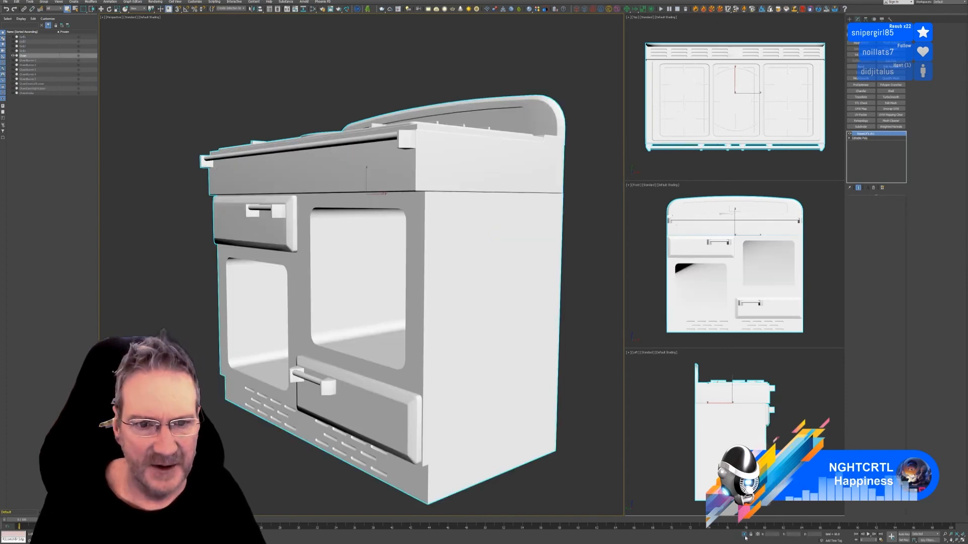
- Add an Unwrap UVW modifier to the cooker body and open its layout in the UV editor
scroll(403, 298, "down", 8)
scroll(426, 257, "up", 4)
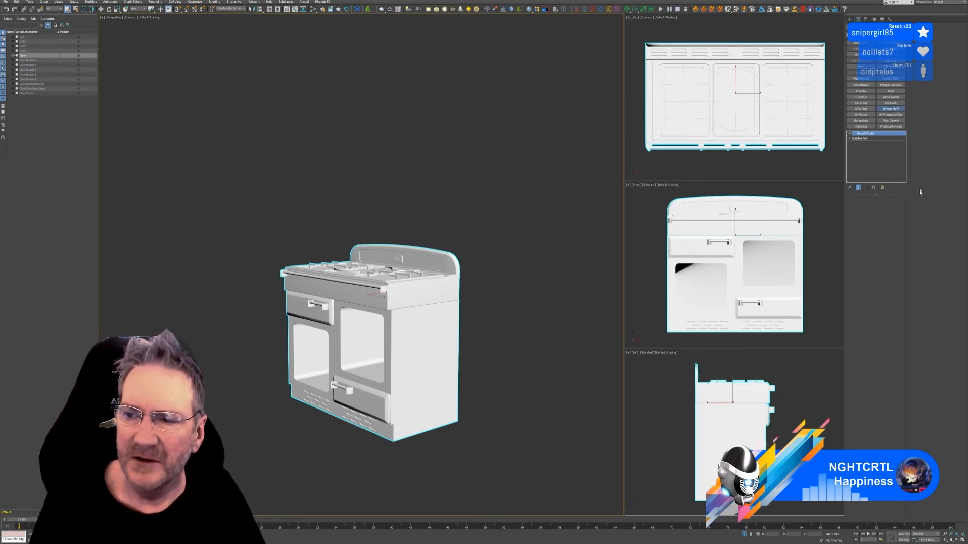
left_click(891, 109)
left_click(516, 276)
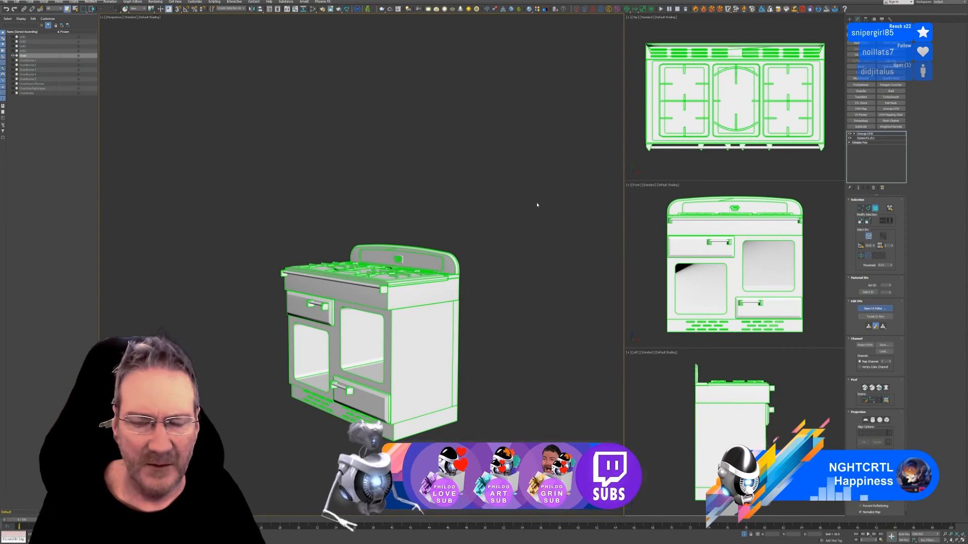
scroll(536, 201, "down", 3)
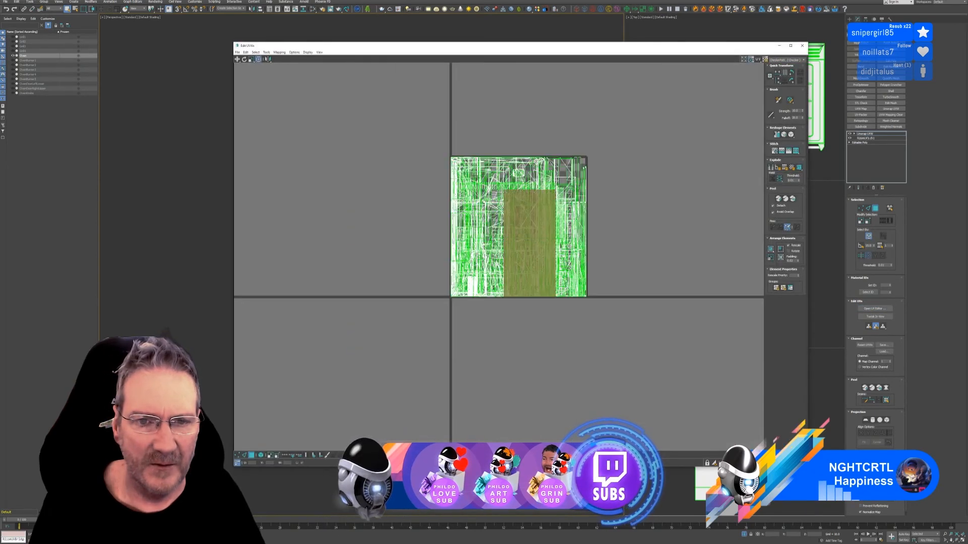
- Select the tilted panel island in the layout's lower corner plus the thin strip beside it, and rotate them until the panel is upright
left_click(385, 353)
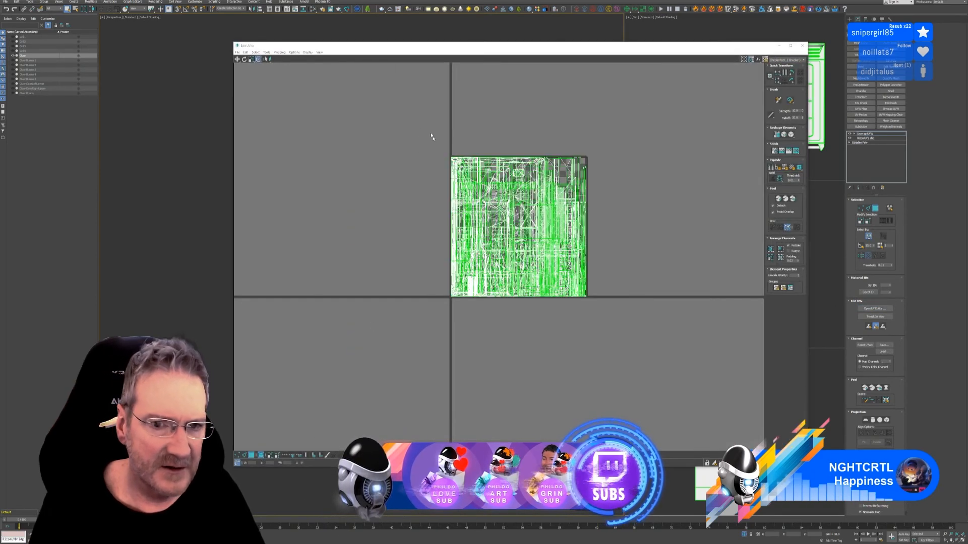
left_click_drag(417, 143, 603, 333)
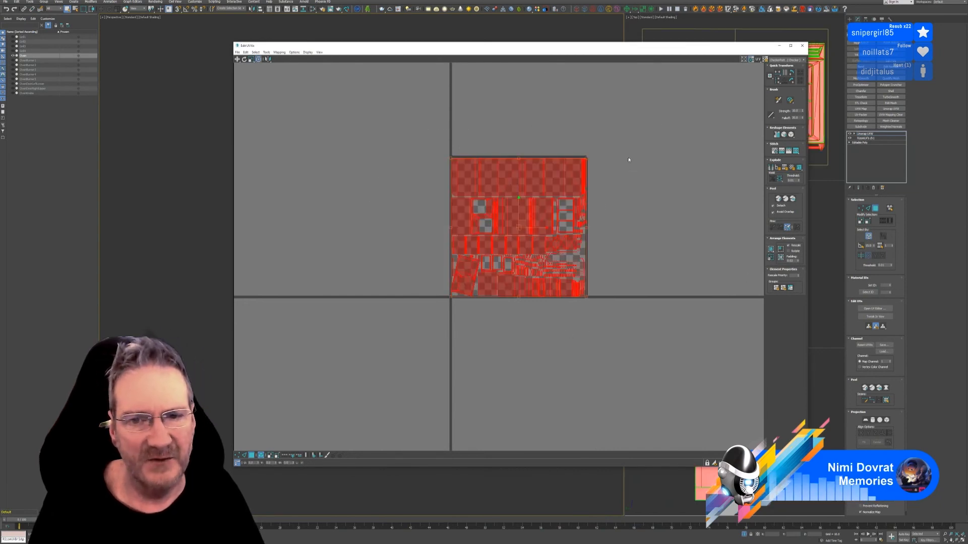
scroll(468, 324, "up", 3)
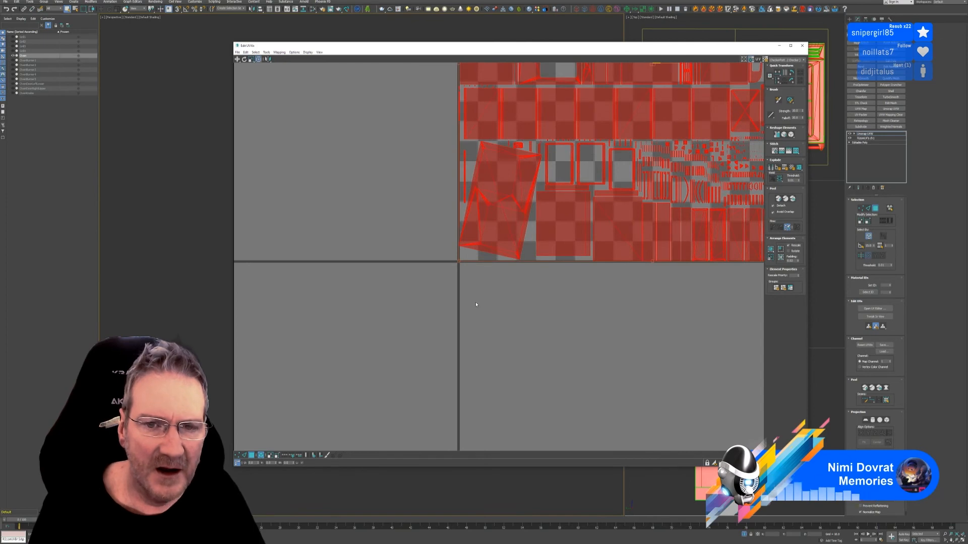
scroll(479, 306, "down", 1)
left_click(510, 307)
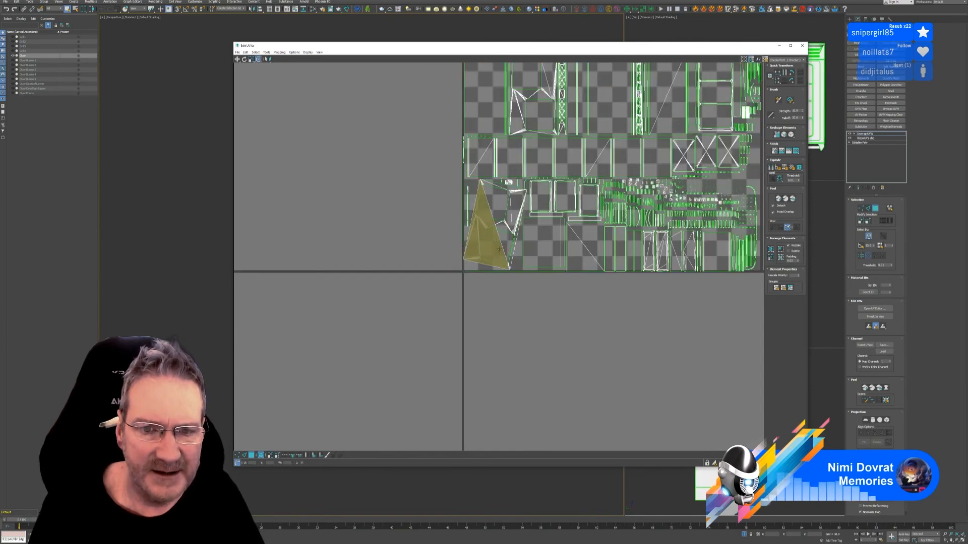
left_click(498, 242)
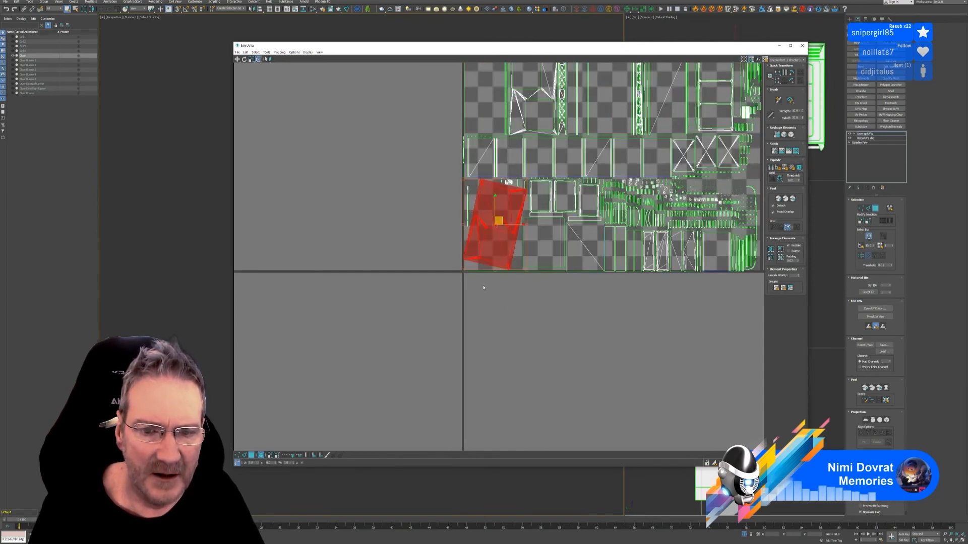
left_click_drag(480, 290, 505, 268)
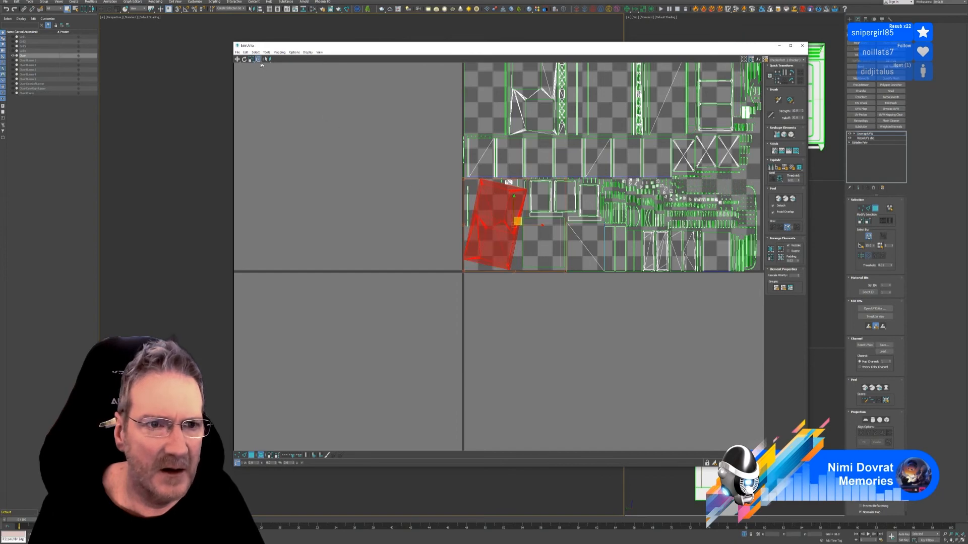
left_click(244, 59)
left_click_drag(481, 170, 478, 221)
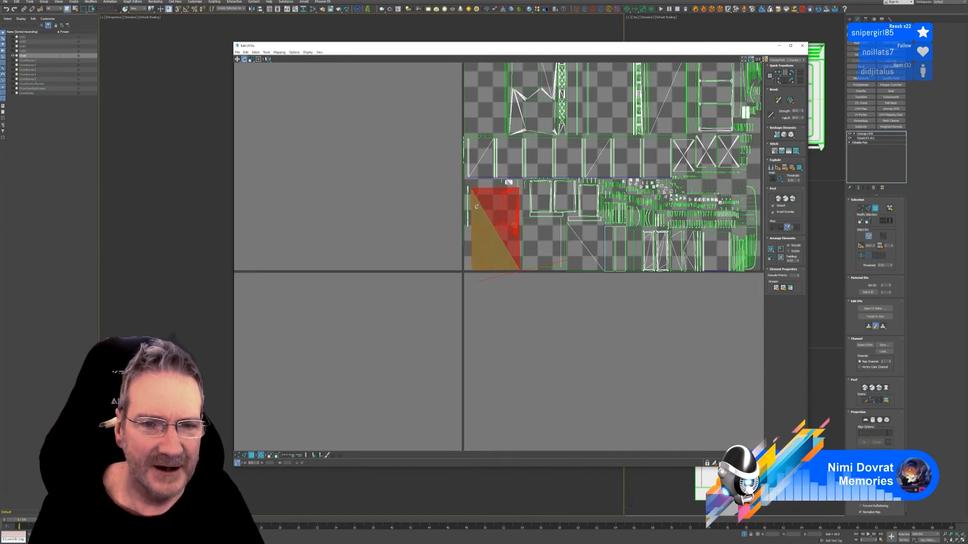
scroll(477, 206, "up", 2)
scroll(512, 335, "down", 2)
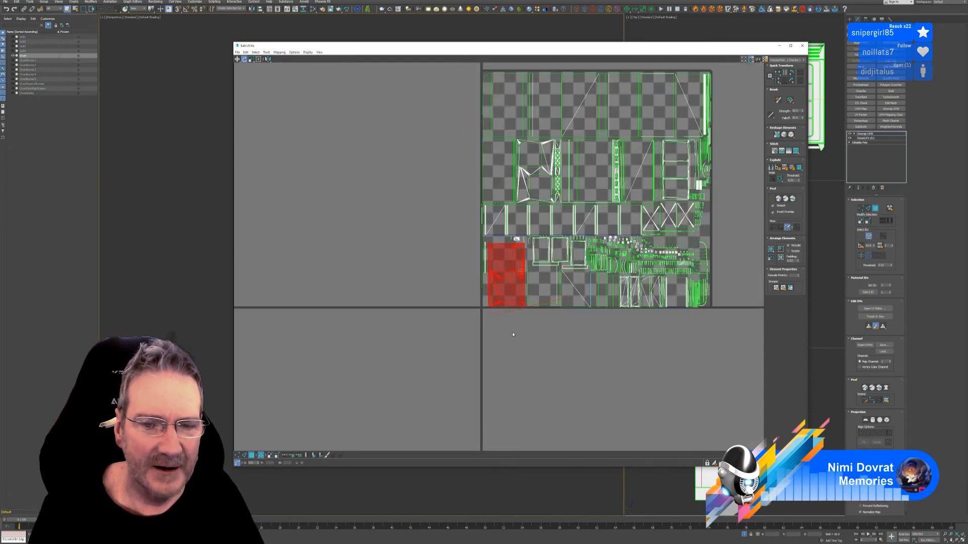
left_click(538, 351)
- Examine the rotated island and slanted strip up close in the layout, and compare it with the cooker in the viewport
scroll(576, 355, "down", 1)
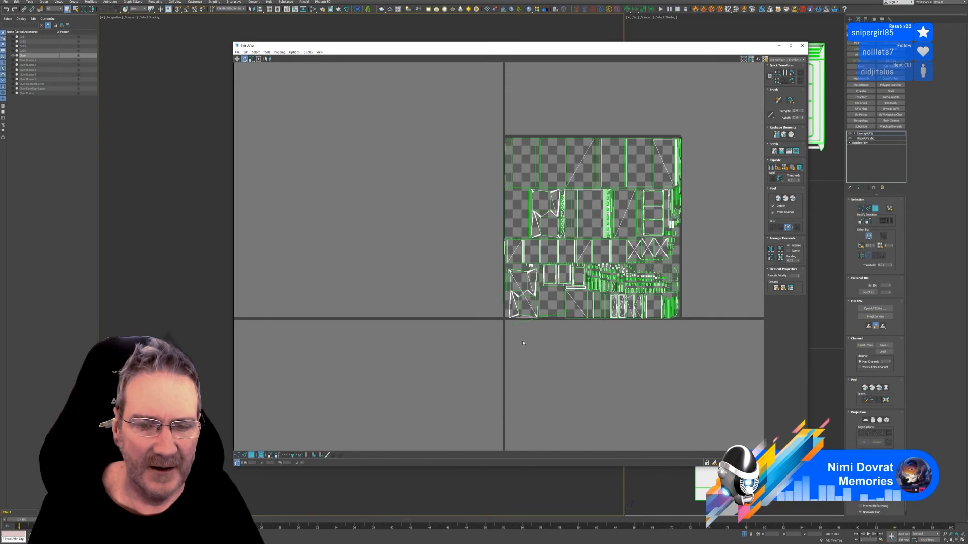
left_click_drag(518, 323, 518, 323)
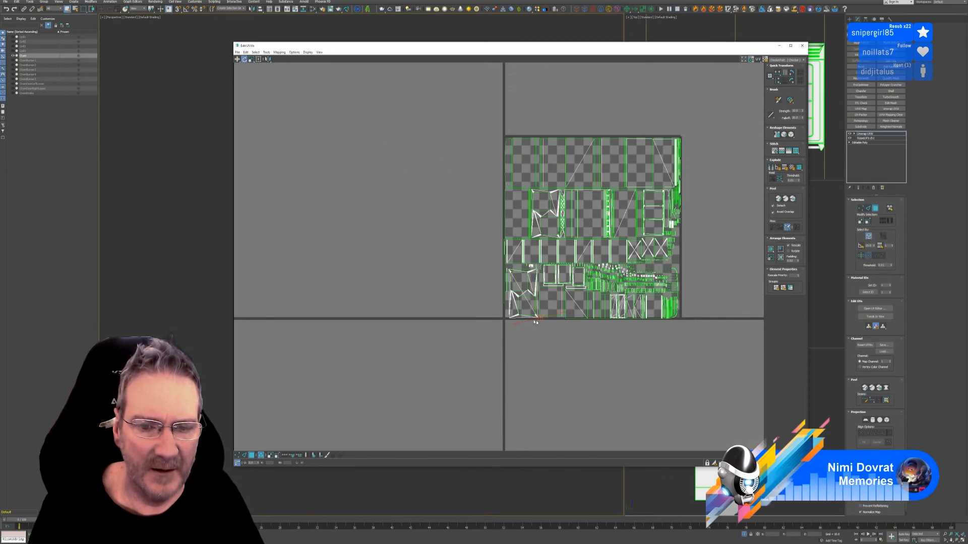
scroll(535, 322, "up", 10)
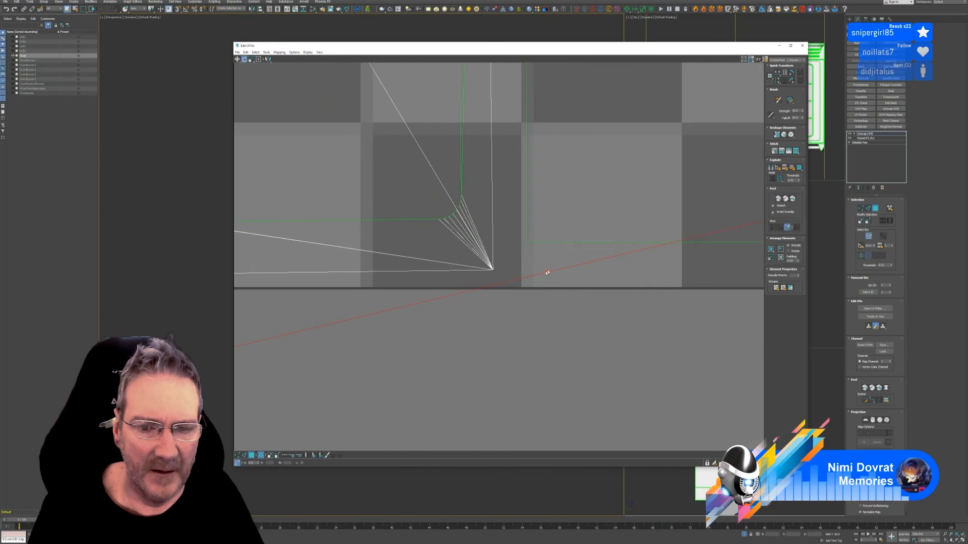
scroll(533, 289, "down", 10)
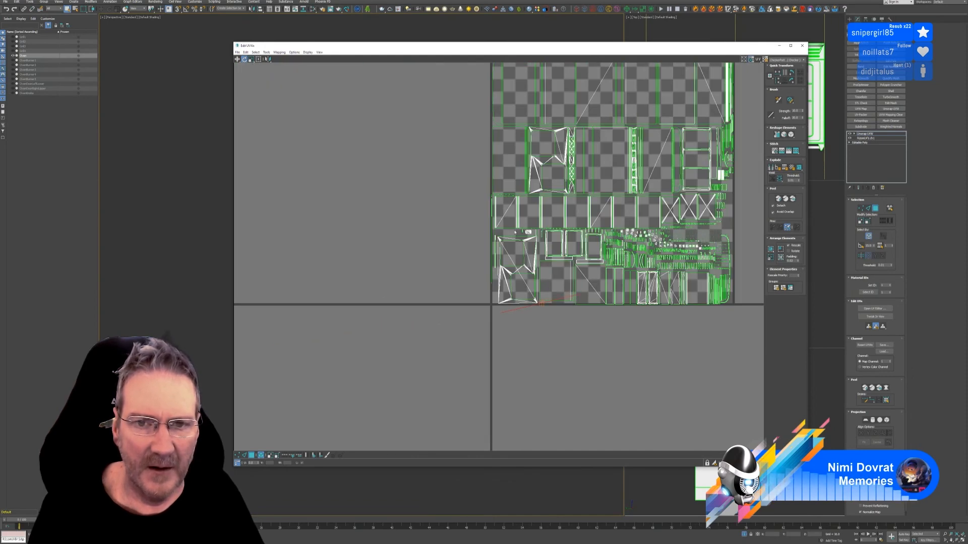
left_click_drag(449, 45, 450, 367)
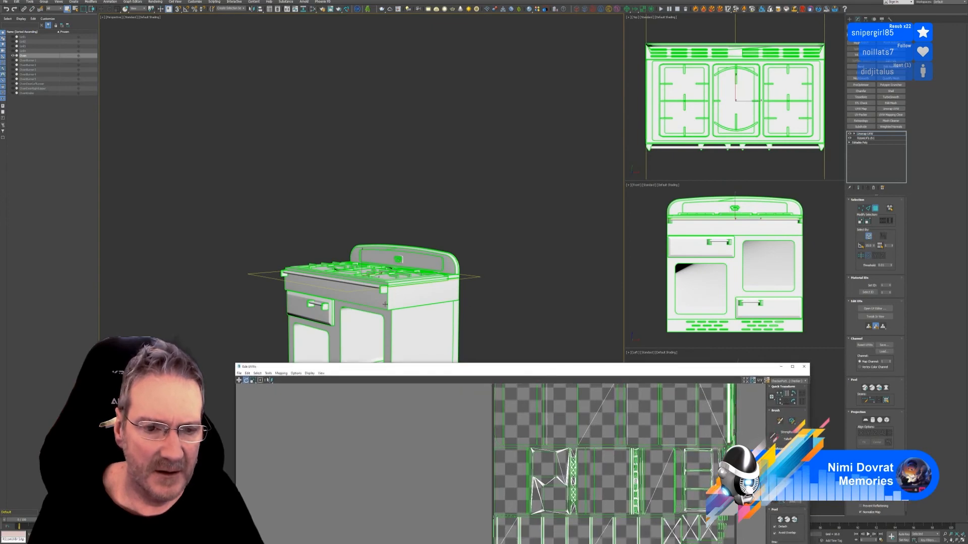
middle_click_drag(385, 304, 410, 308, "alt")
scroll(358, 297, "up", 3)
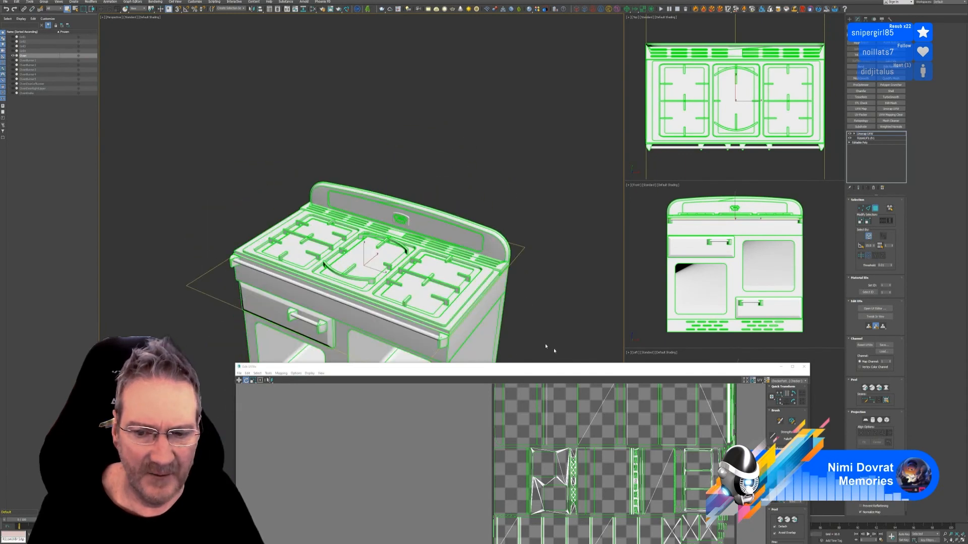
left_click_drag(540, 368, 543, 72)
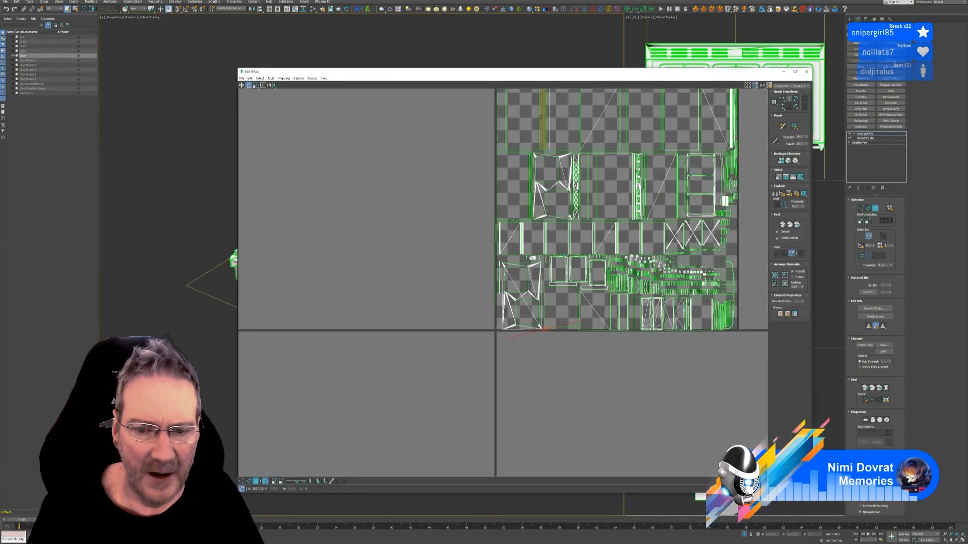
left_click(256, 86)
scroll(591, 318, "up", 3)
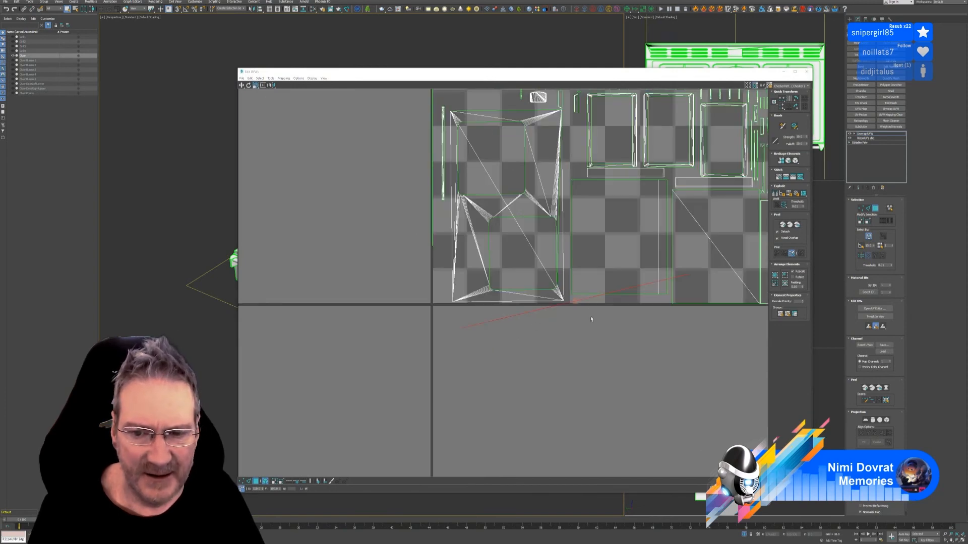
scroll(566, 307, "up", 5)
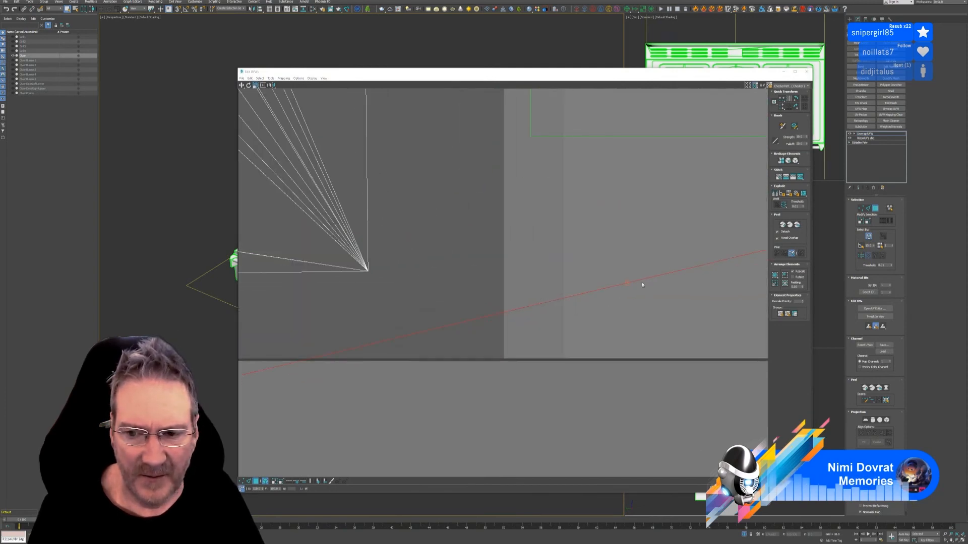
scroll(626, 285, "down", 8)
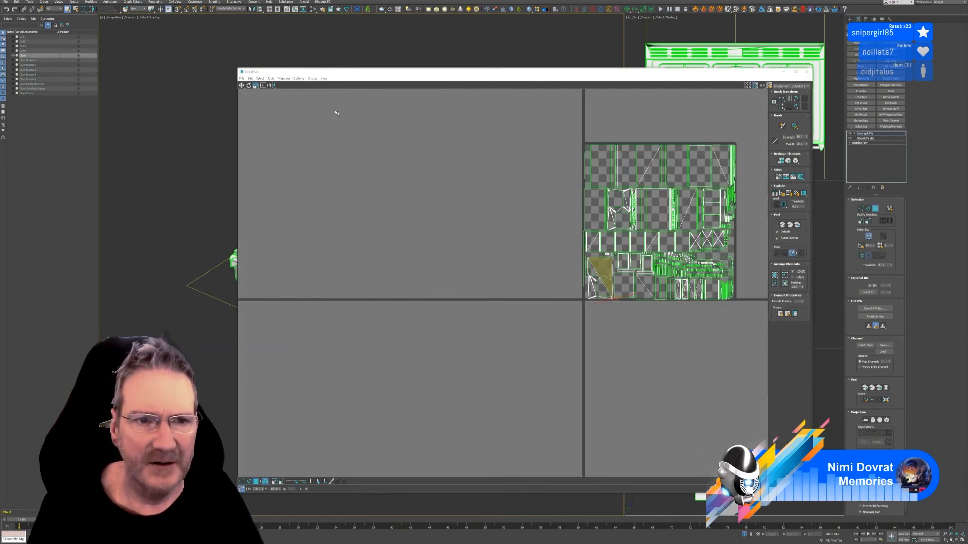
- Select the entire UV layout, pack all its islands again and close the UV editor
left_click(242, 84)
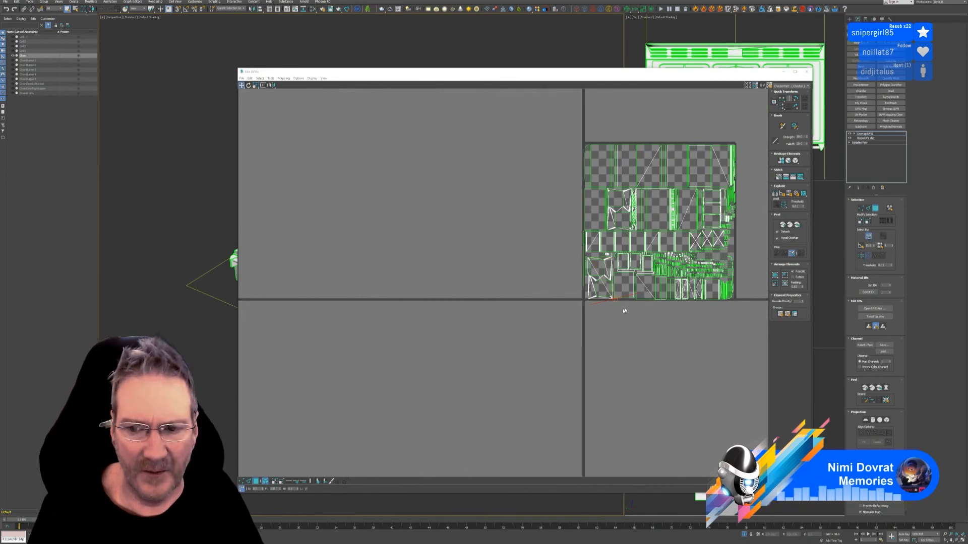
left_click_drag(525, 128, 742, 353)
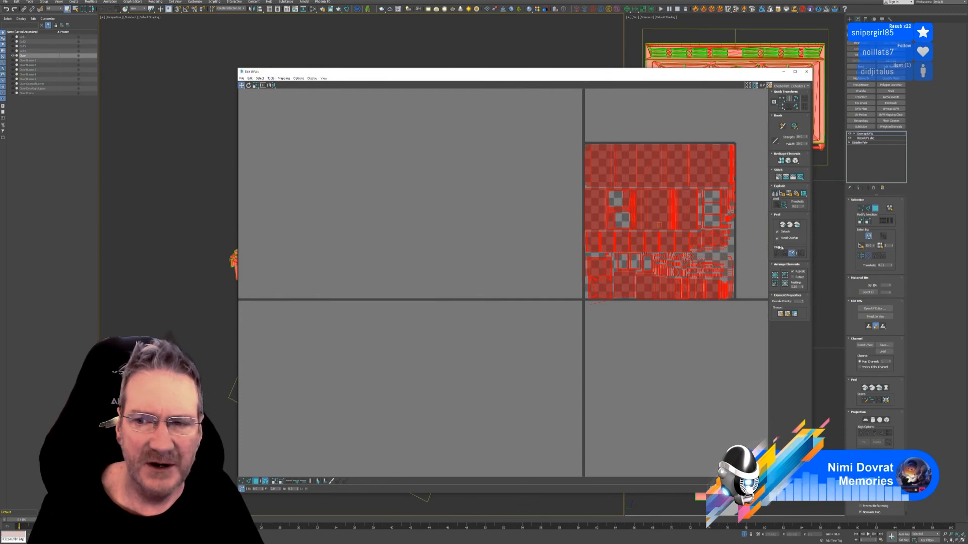
left_click(271, 78)
left_click(287, 147)
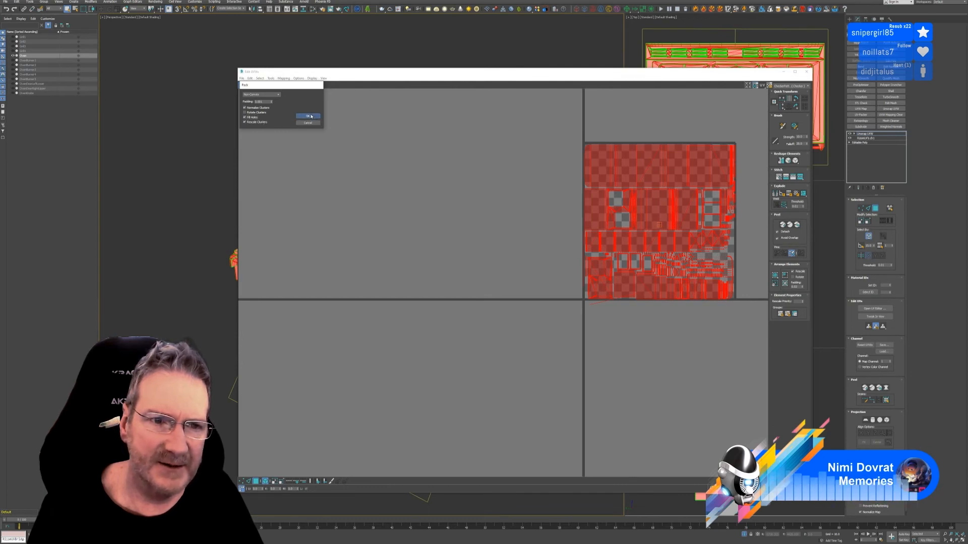
left_click(494, 145)
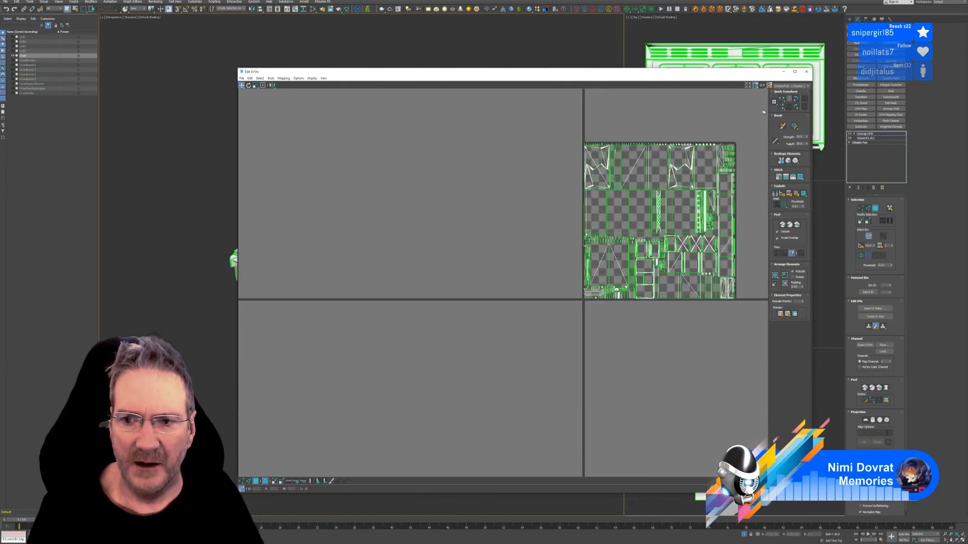
left_click(806, 71)
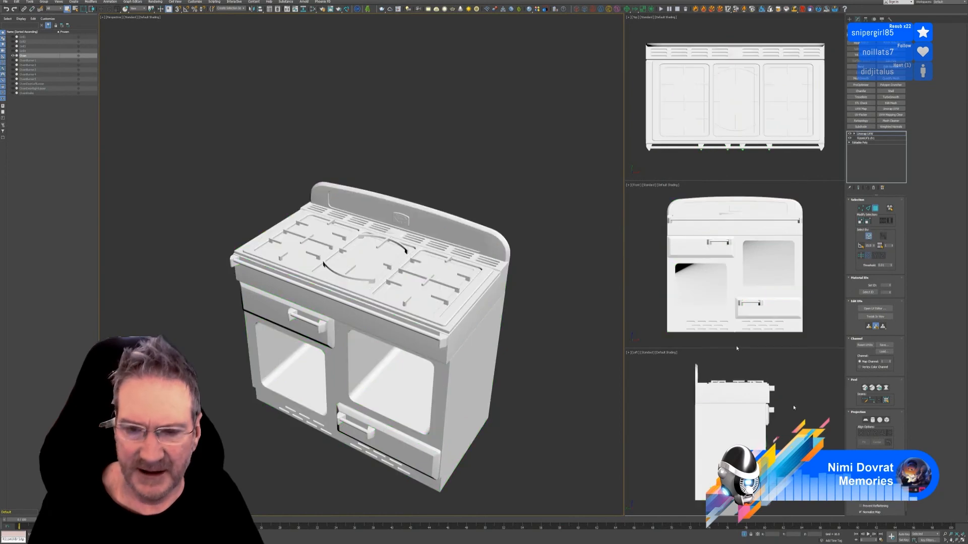
- Add a Checker map with tiling of 30 and connect it to the Diffuse Color of the cooker's material
left_click(312, 9)
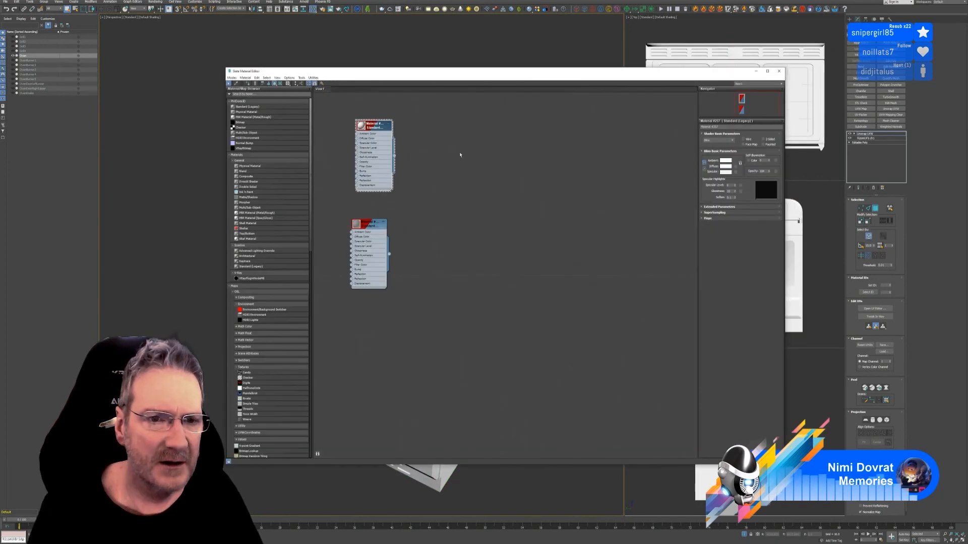
middle_click_drag(459, 155, 547, 198)
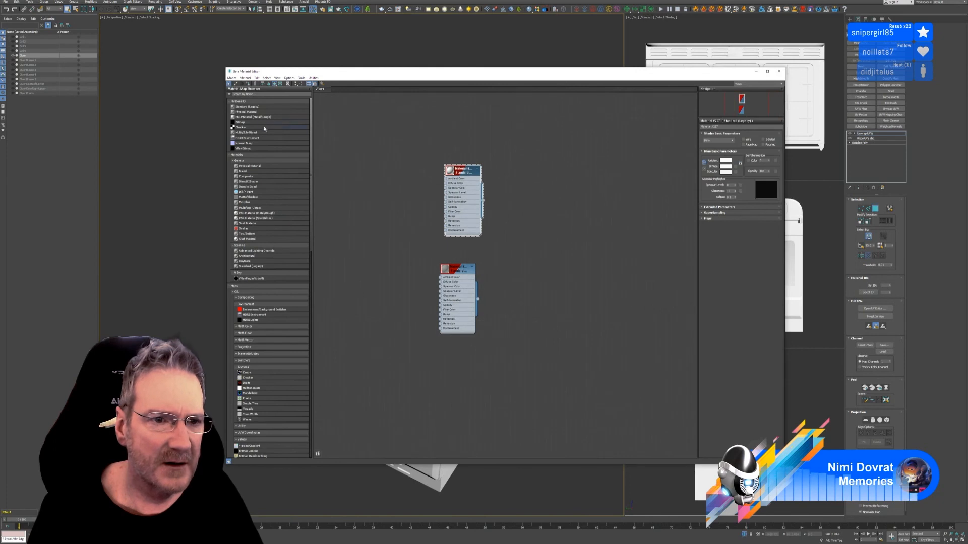
left_click_drag(320, 144, 349, 150)
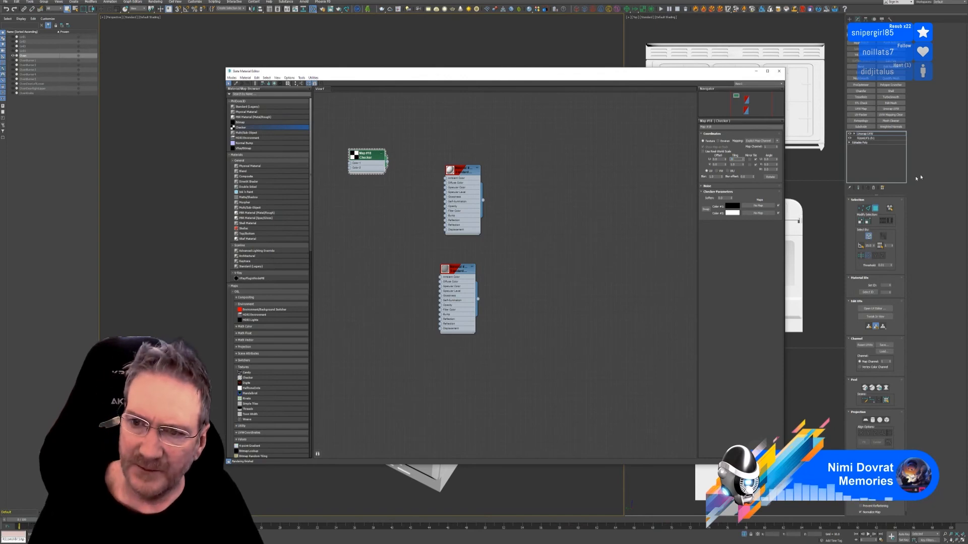
key("Tab")
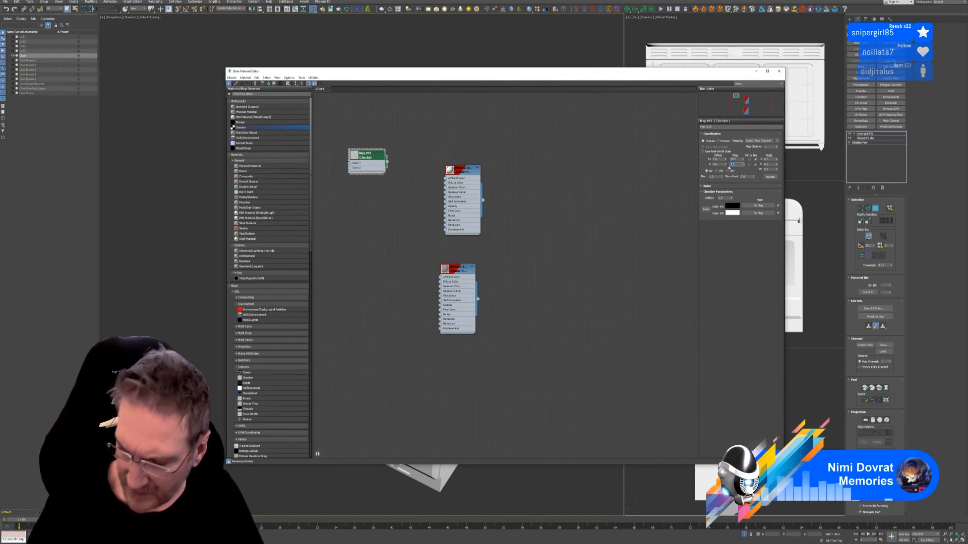
type("30")
key("Return")
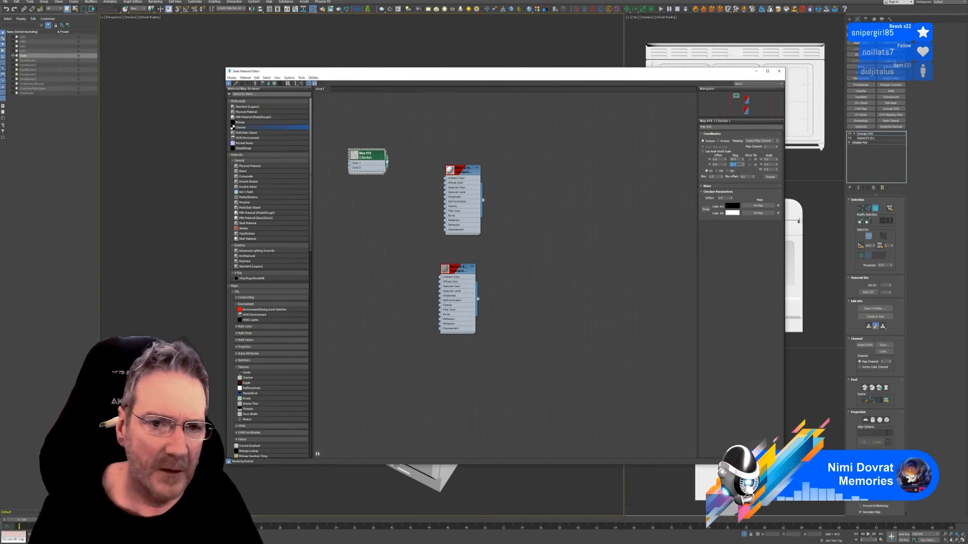
left_click_drag(387, 161, 445, 183)
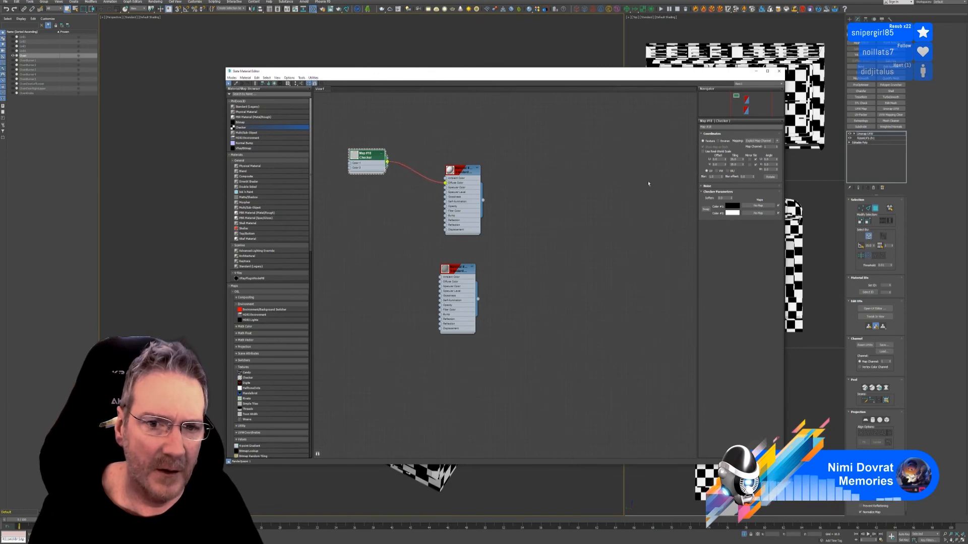
left_click(779, 72)
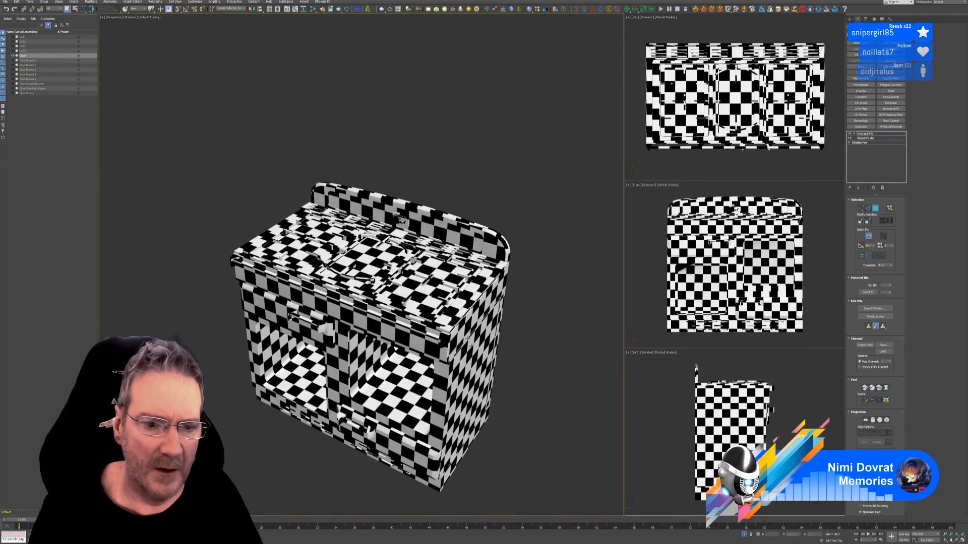
- Examine the checker pattern on the front, sides and underside of the cooker for stretching
middle_click_drag(484, 360, 546, 320, "alt")
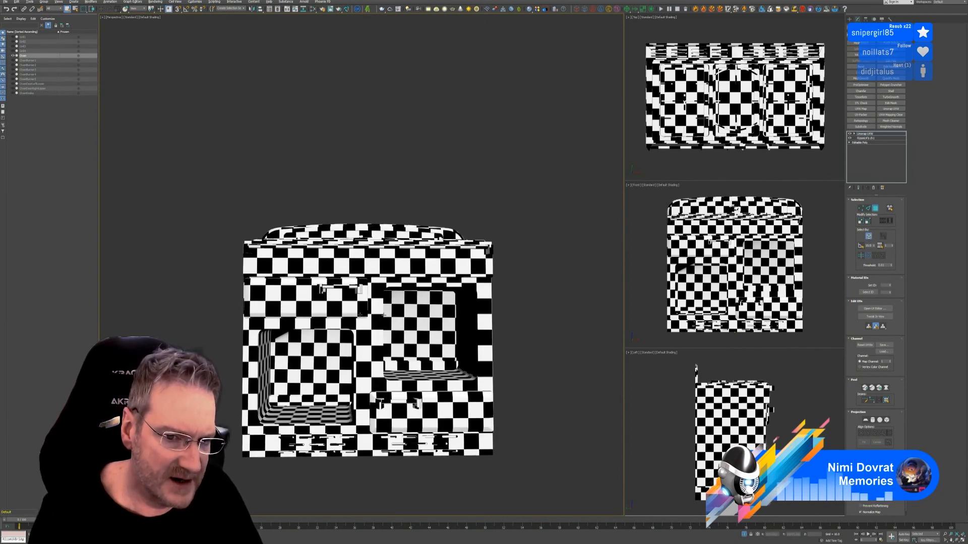
mouse_move(560, 372)
middle_mouse_down("alt")
mouse_move(543, 372)
mouse_move(552, 386)
mouse_move(579, 371)
middle_mouse_up("alt")
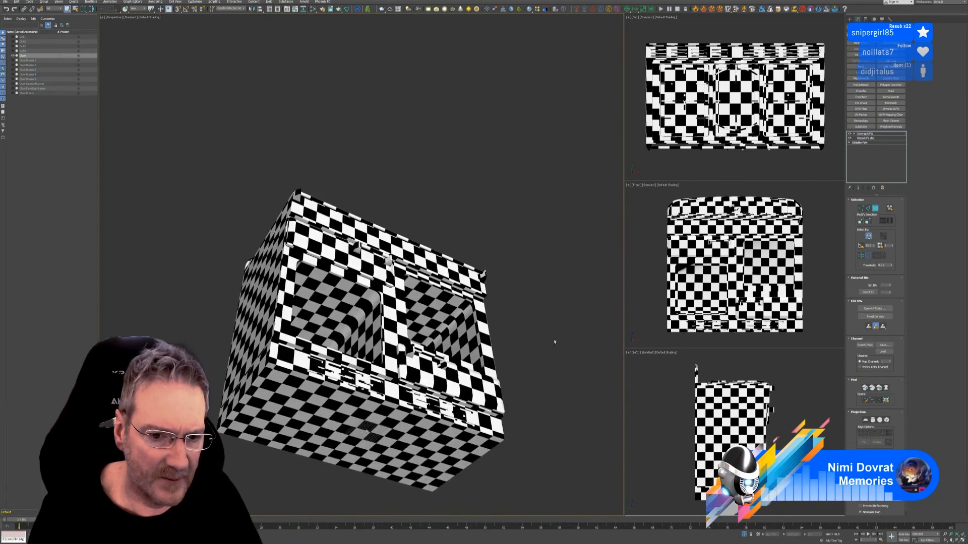
mouse_move(513, 348)
middle_mouse_down("alt")
mouse_move(492, 365)
mouse_move(492, 380)
mouse_move(557, 366)
mouse_move(565, 396)
mouse_move(607, 360)
mouse_move(568, 330)
mouse_move(544, 339)
mouse_move(546, 368)
mouse_move(518, 370)
mouse_move(513, 389)
mouse_move(558, 385)
mouse_move(526, 357)
middle_mouse_up("alt")
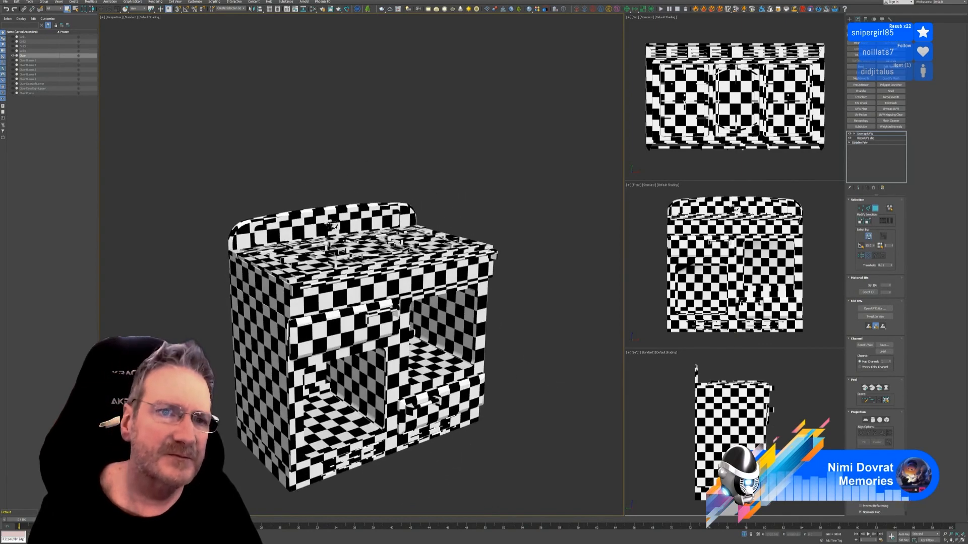
- Disconnect the Checker map from the cooker material's Diffuse Color and close the material editor
left_click(319, 9)
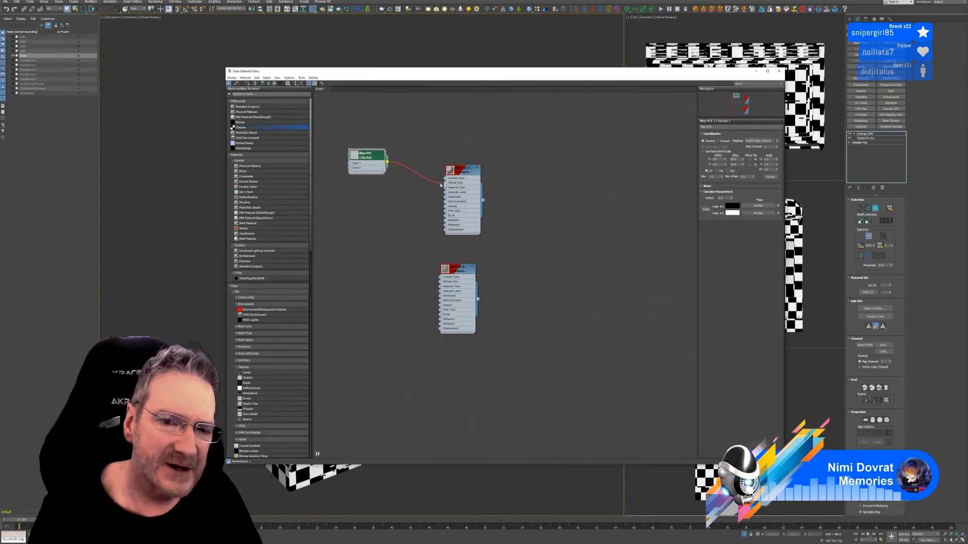
left_click_drag(445, 184, 426, 191)
left_click(779, 71)
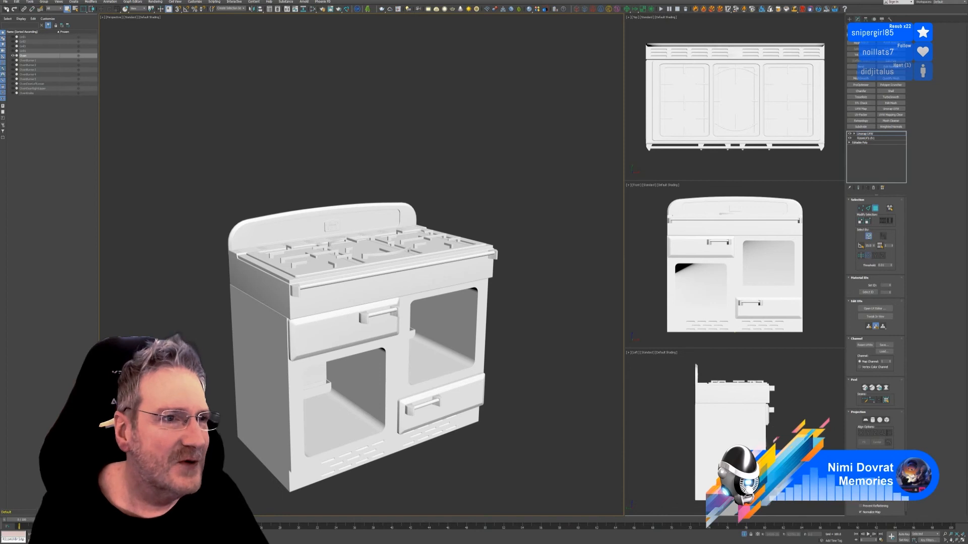
- Save the scene with the repacked cooker body
left_click(6, 2)
left_click(19, 41)
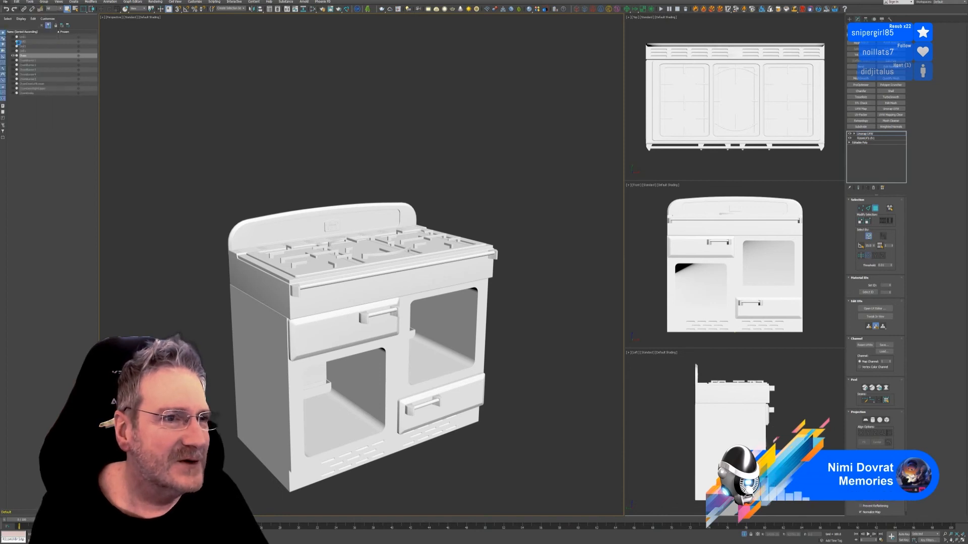
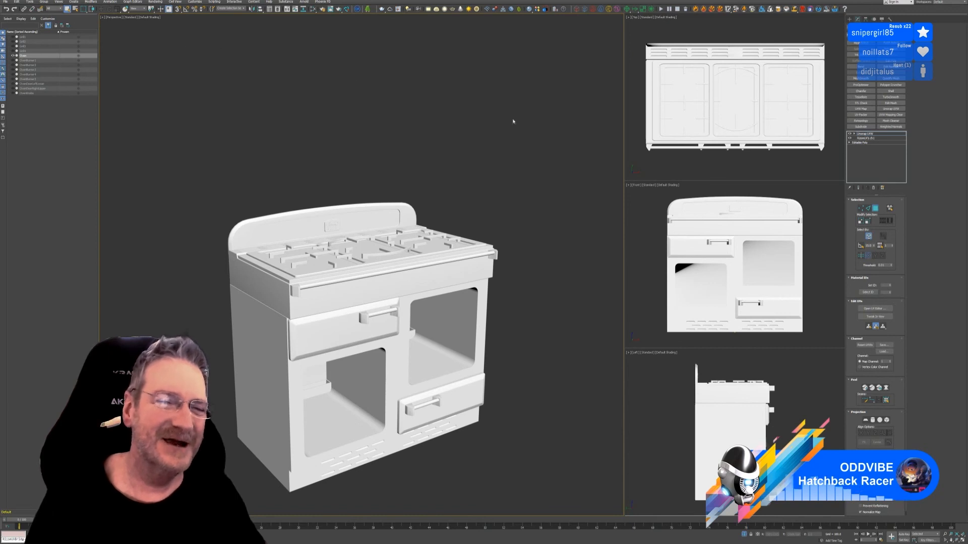
middle_click_drag(482, 158, 482, 104)
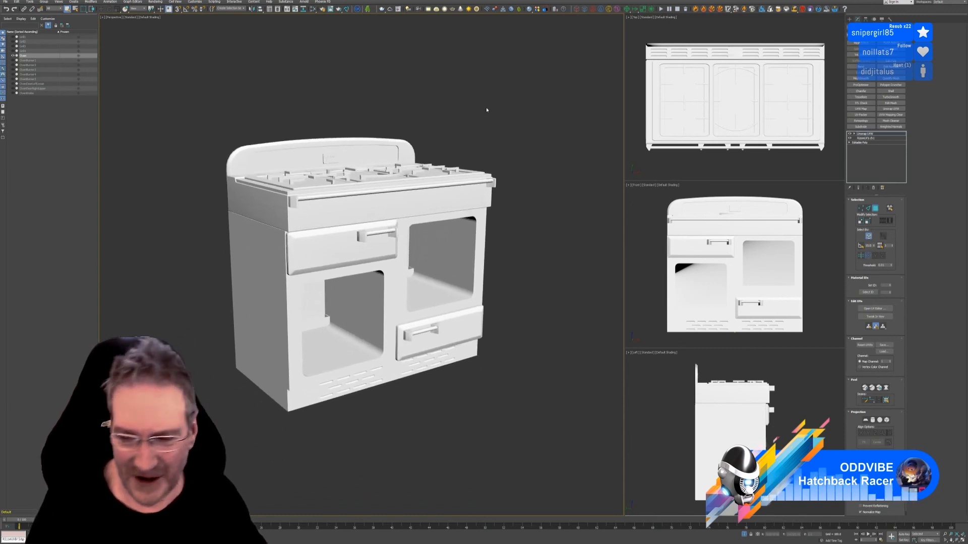
left_click(5, 3)
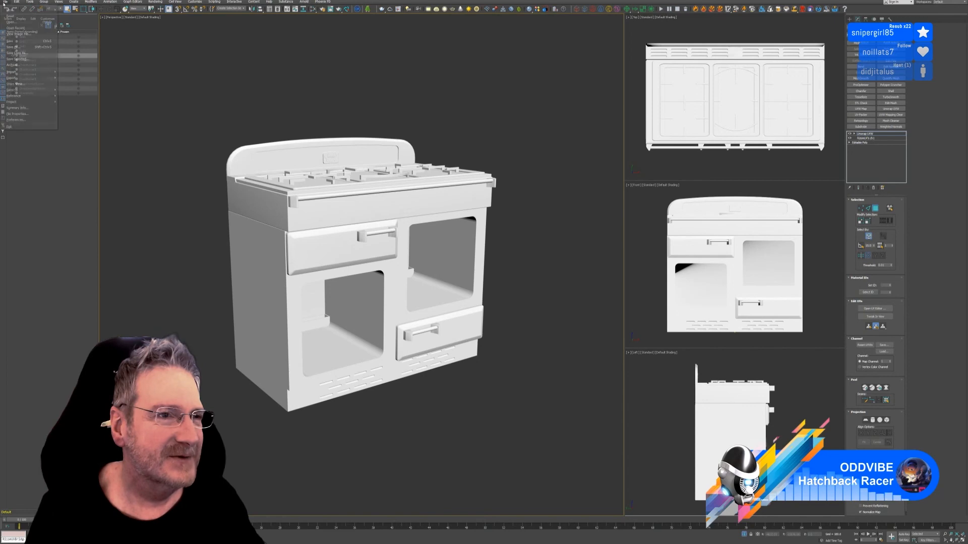
left_click(20, 41)
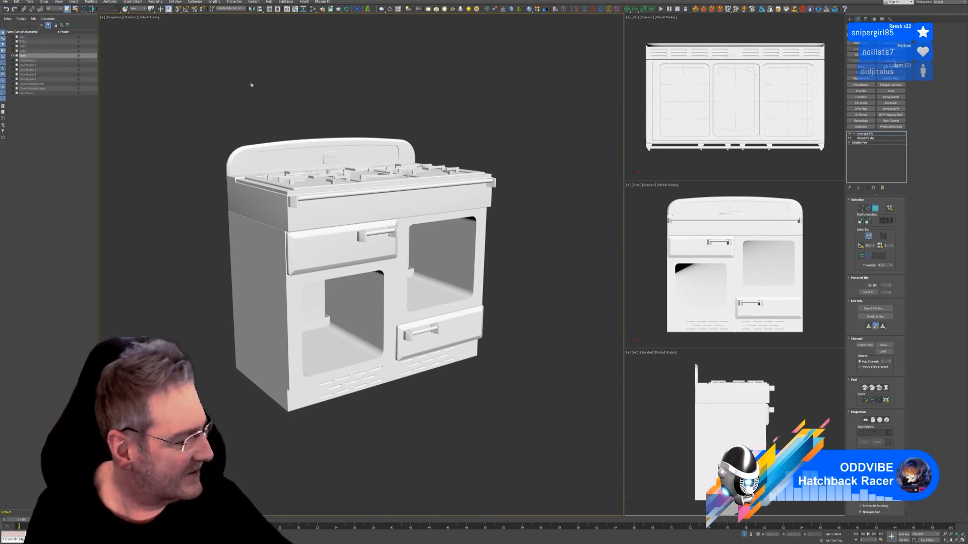